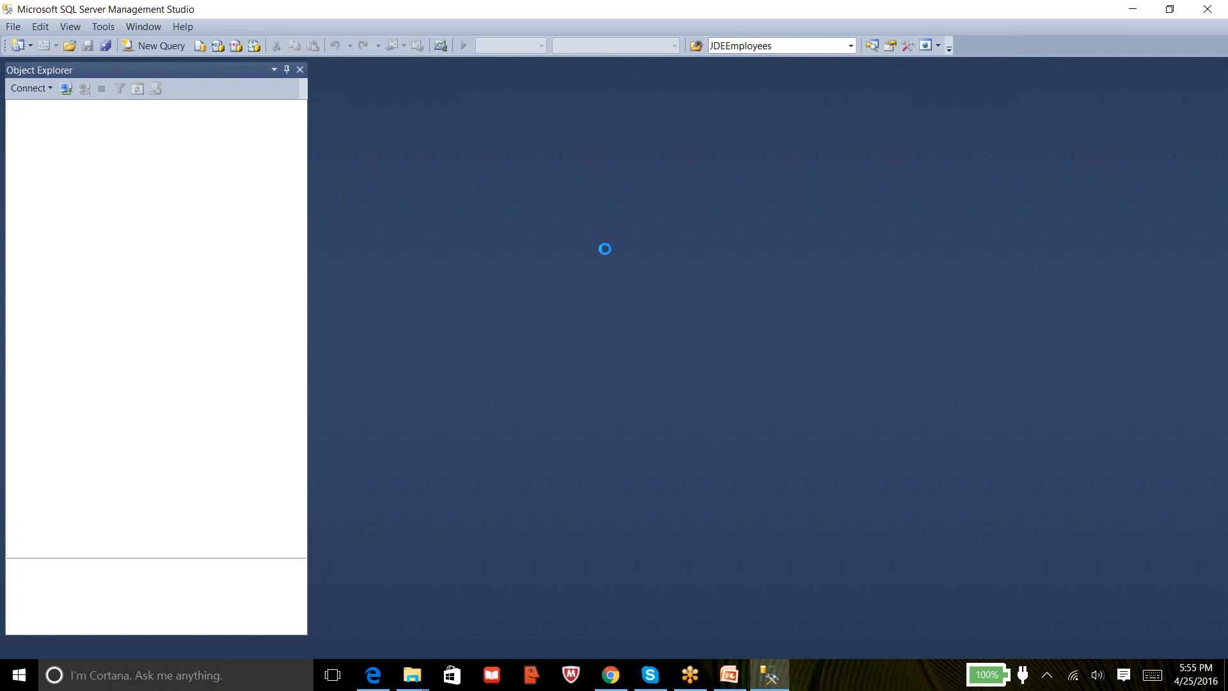
Open Task Manager's detailed view and try connecting to DESKTOP-G2VJRMS
right_click(829, 686)
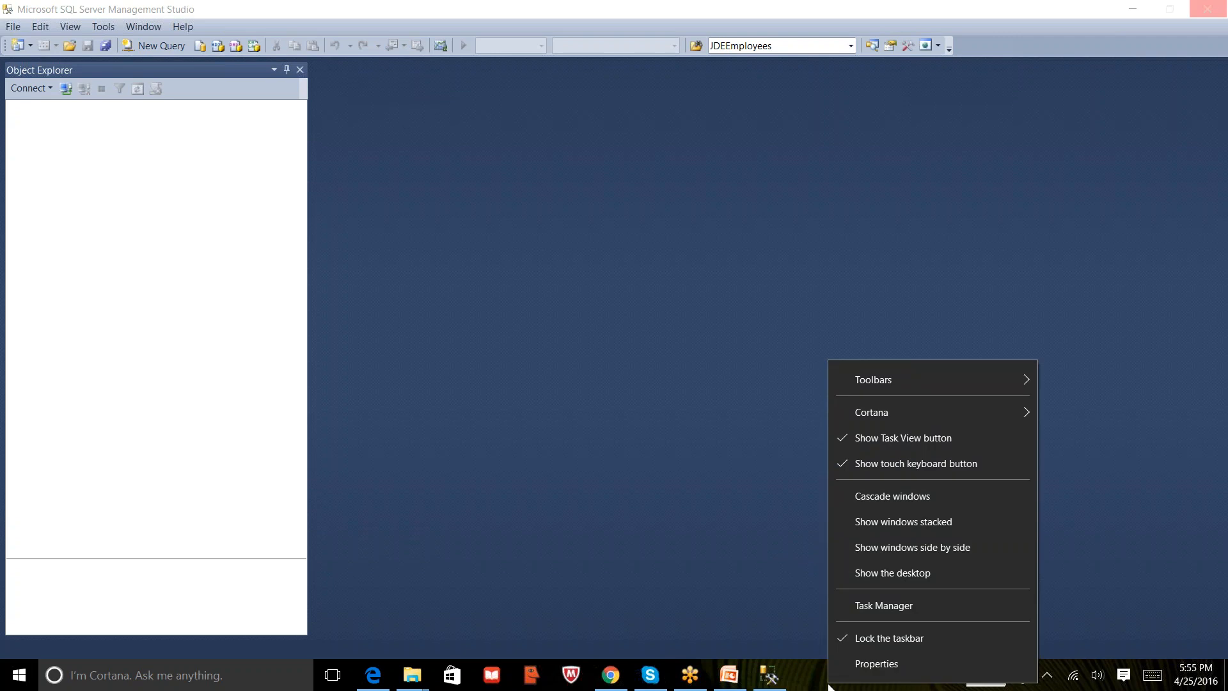
click(917, 608)
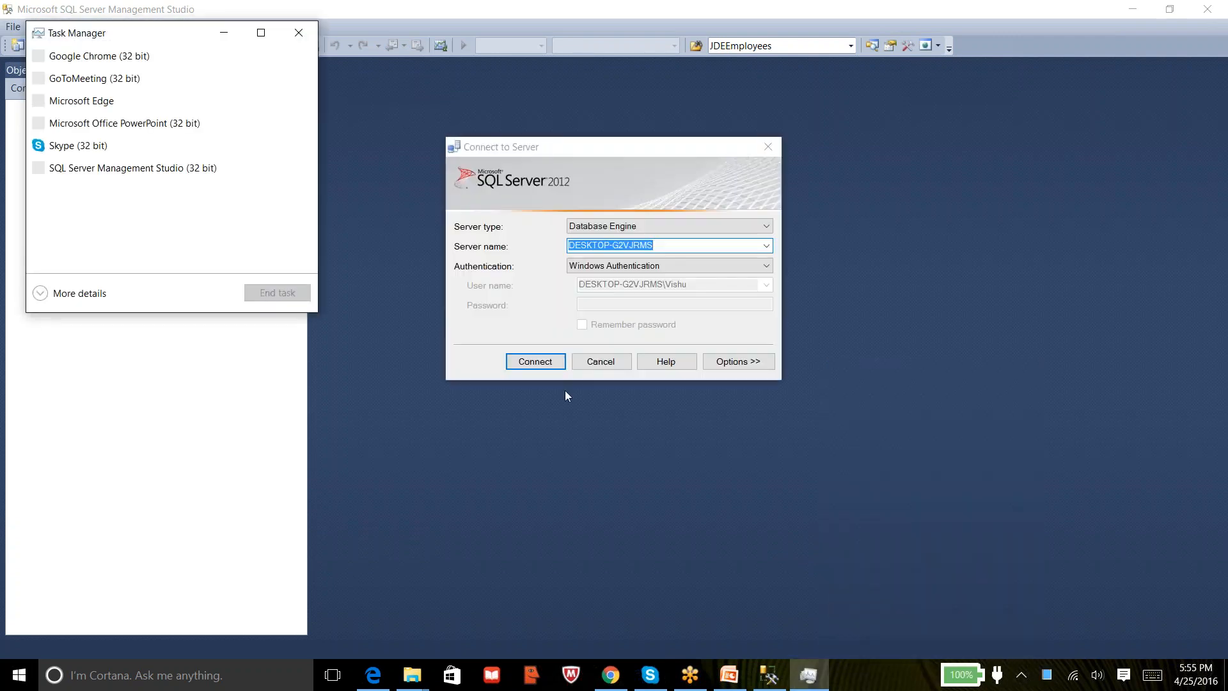
click(525, 362)
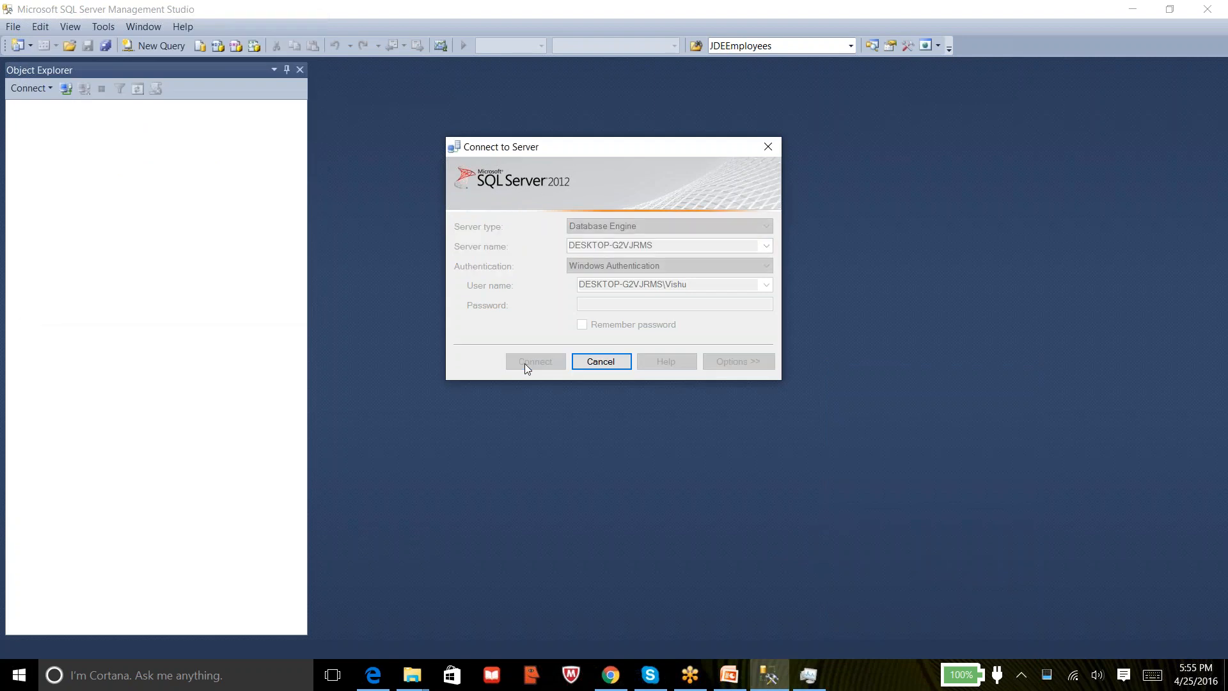
click(809, 675)
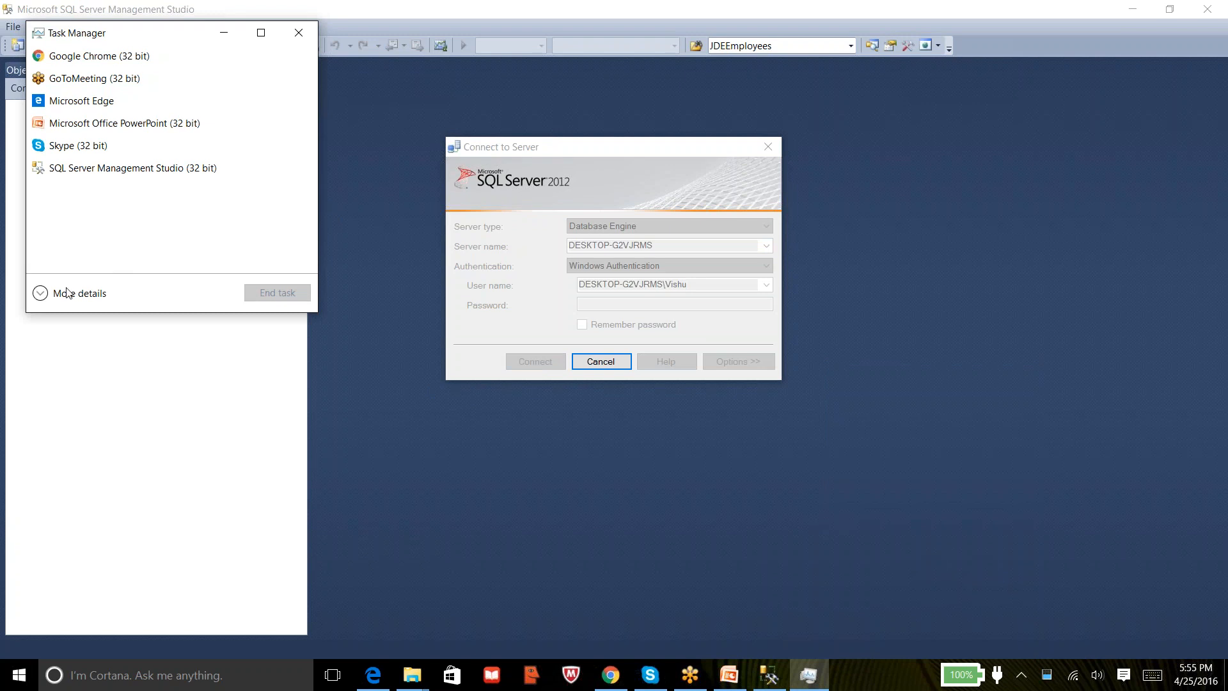
click(43, 293)
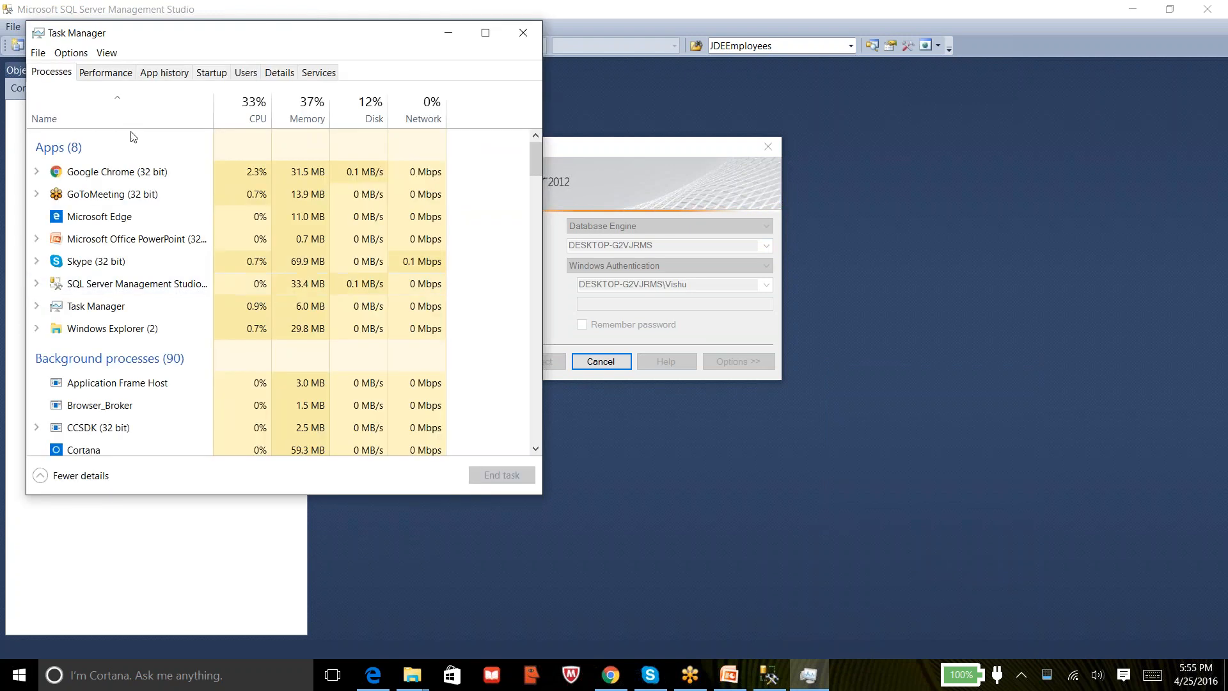
click(109, 73)
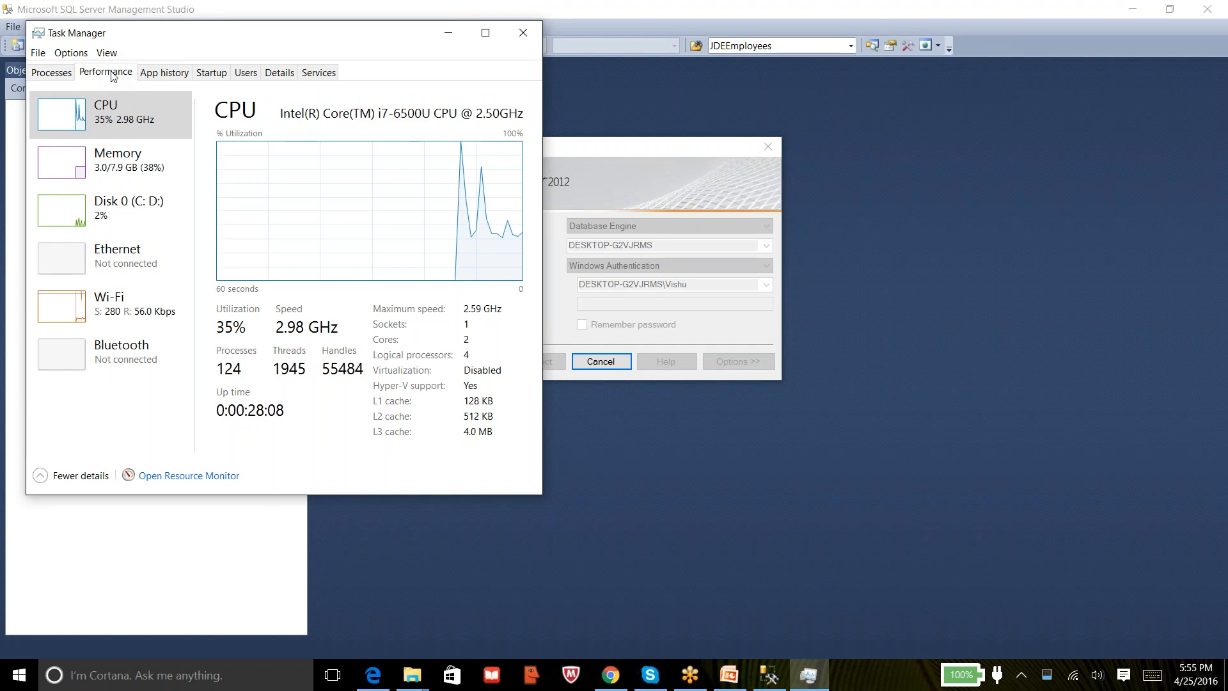
click(52, 73)
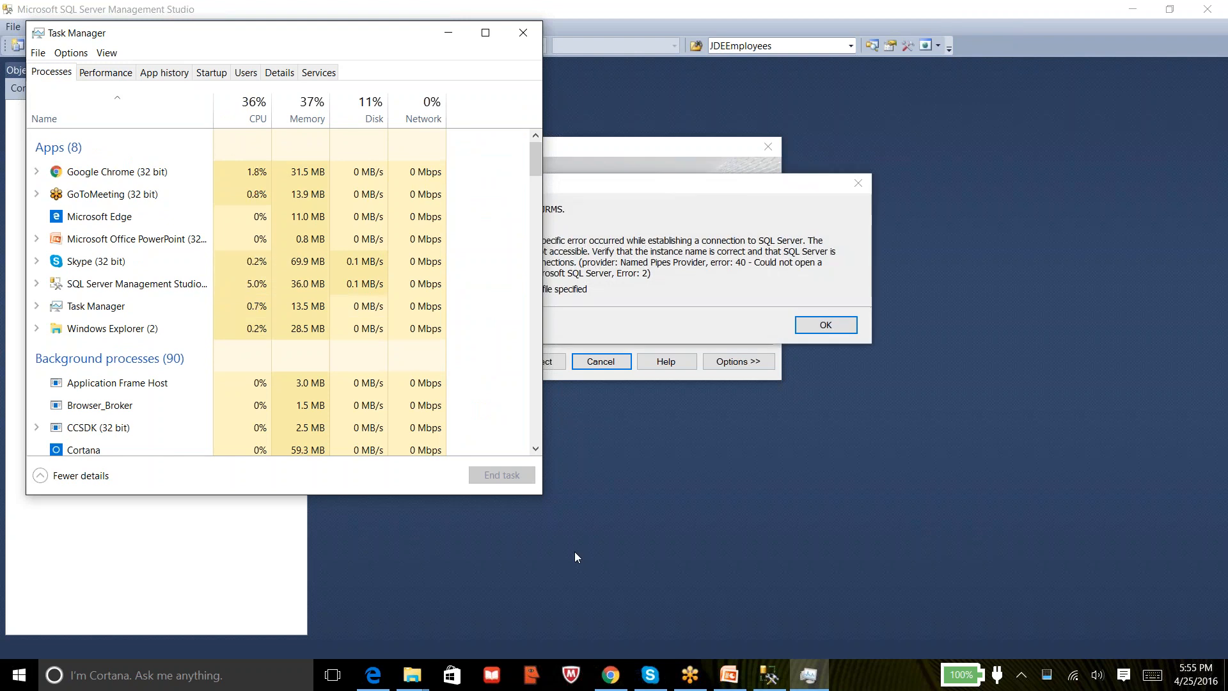
Close the Chrome meeting page and Task Manager, then dismiss the cannot-connect error
click(611, 675)
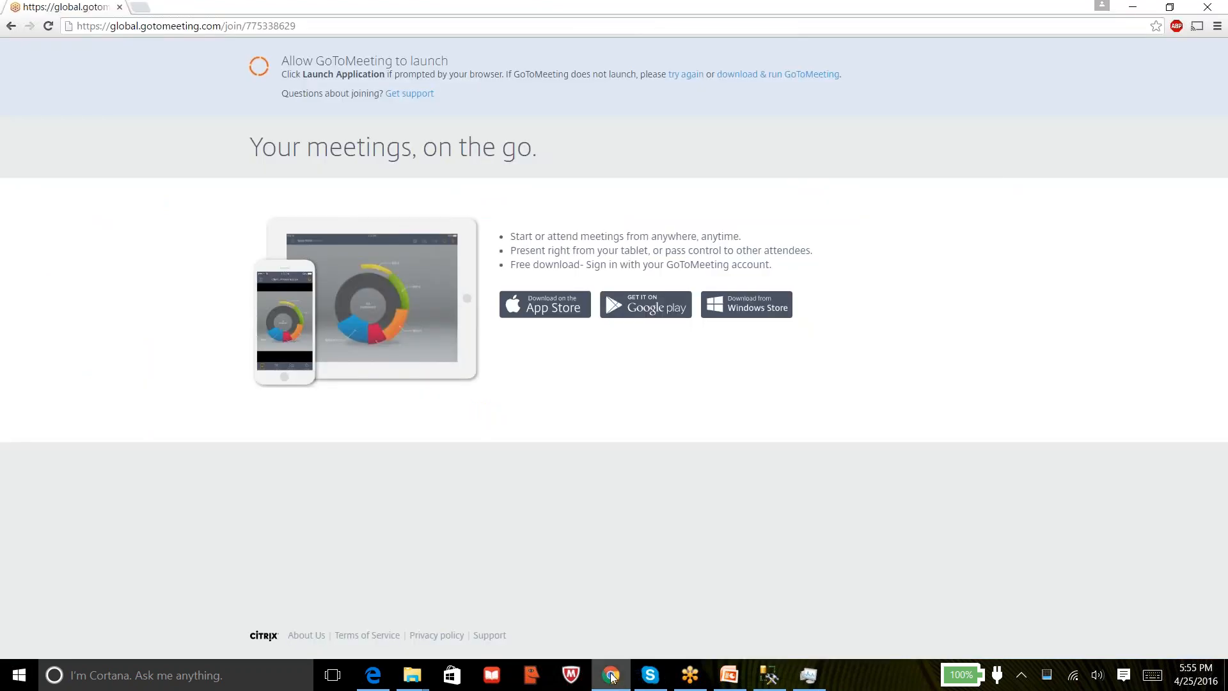
click(1212, 9)
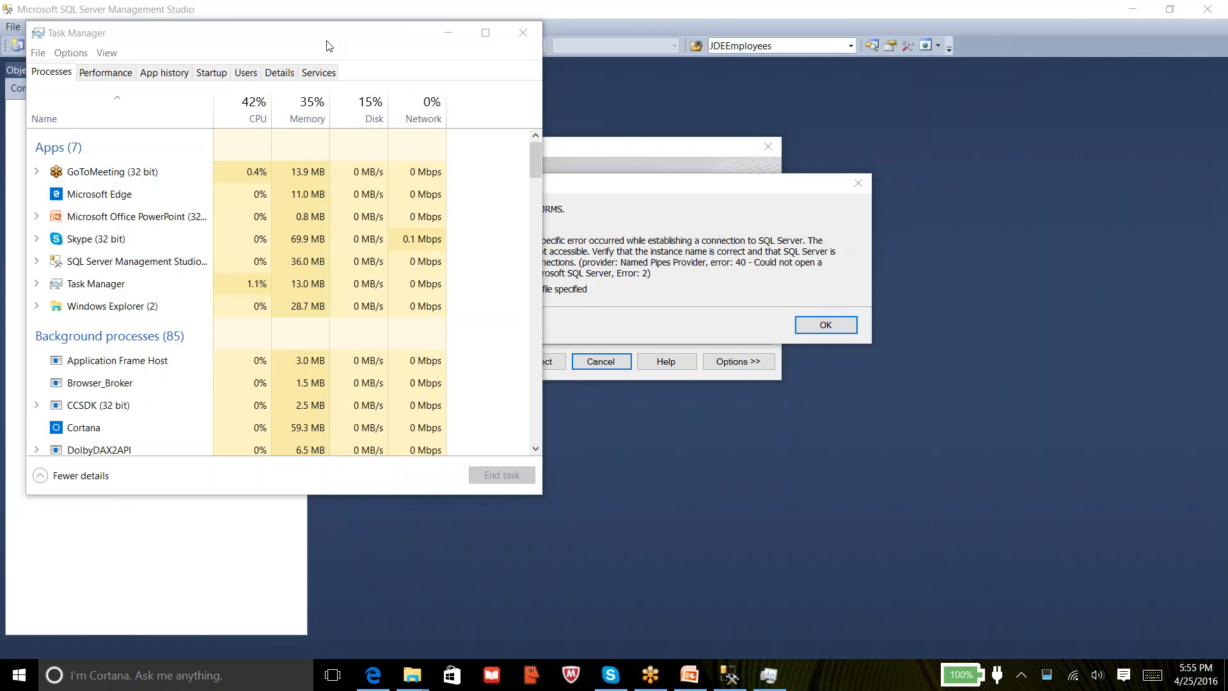
drag(332, 35, 356, 145)
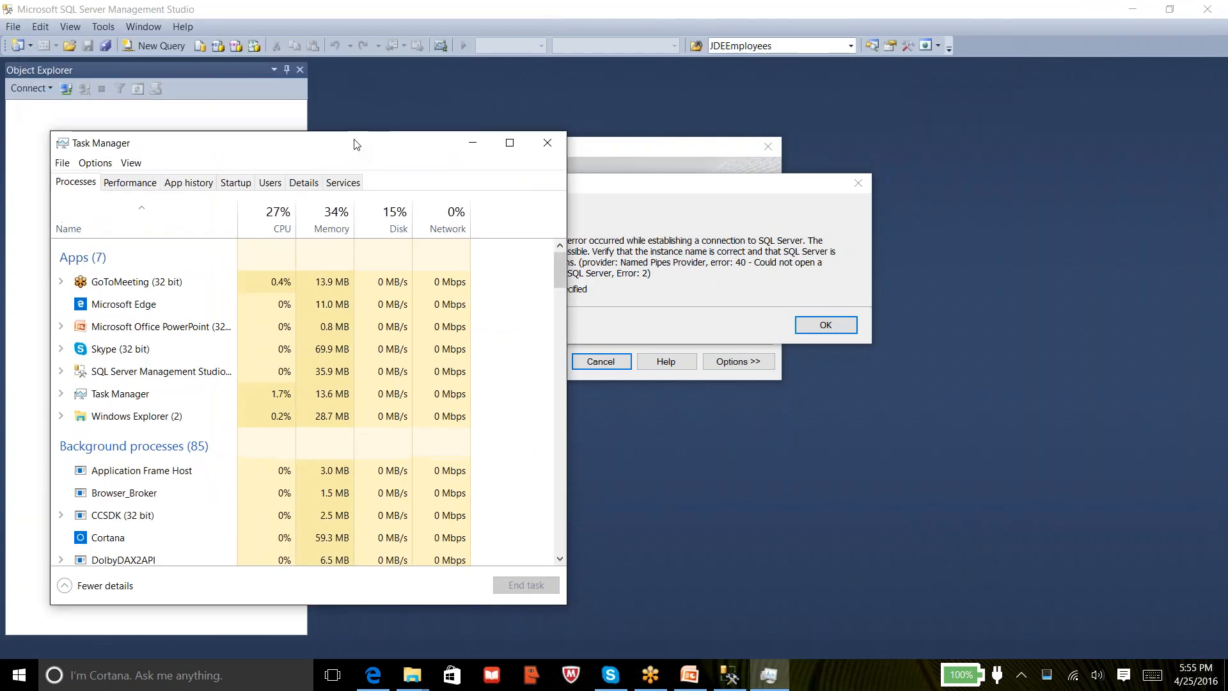
click(549, 142)
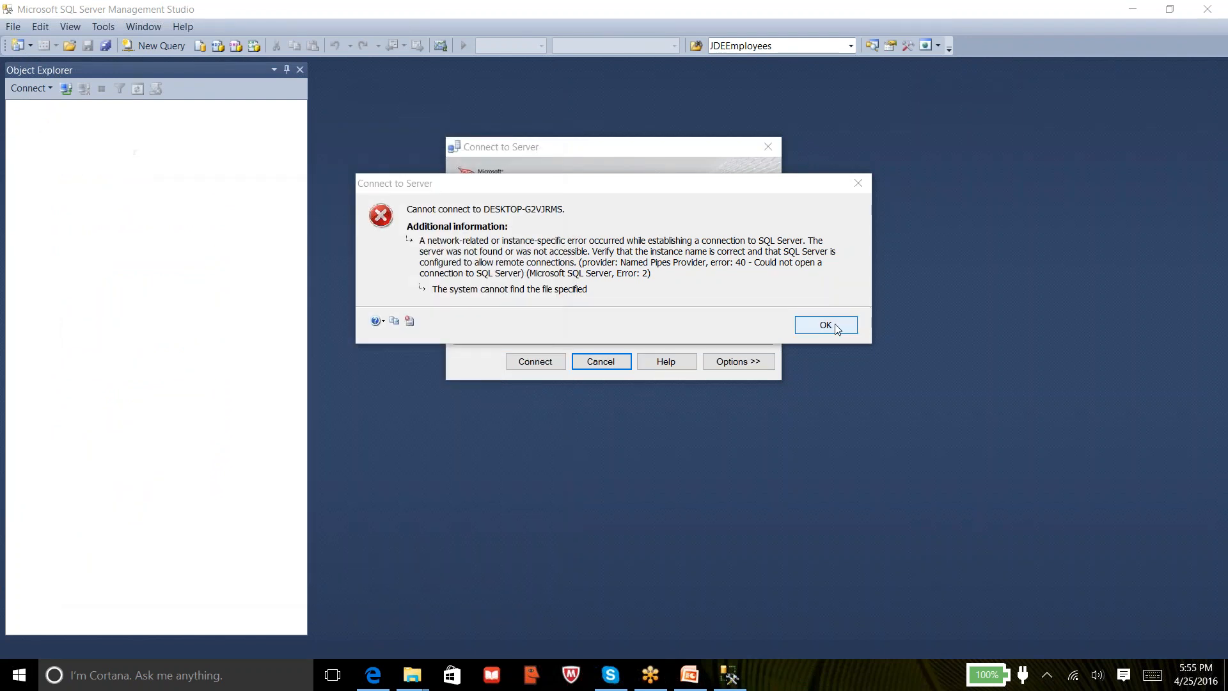
click(835, 325)
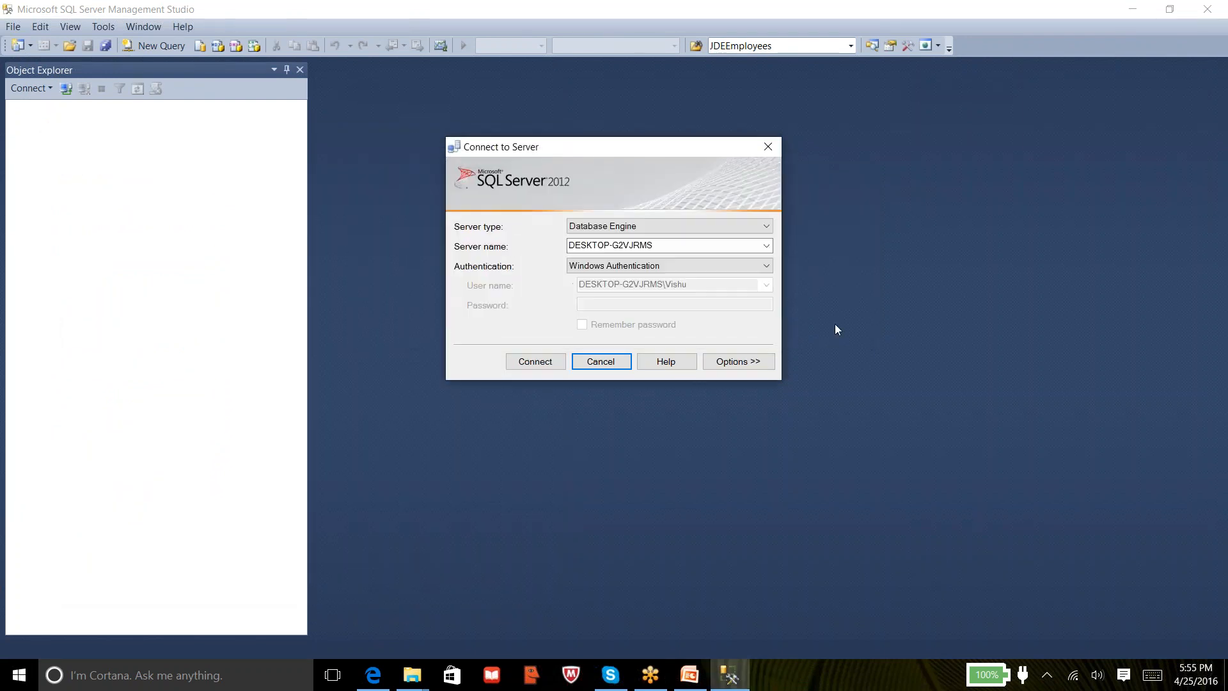
Search Windows for 'sqlser' in the Cortana search box
click(90, 680)
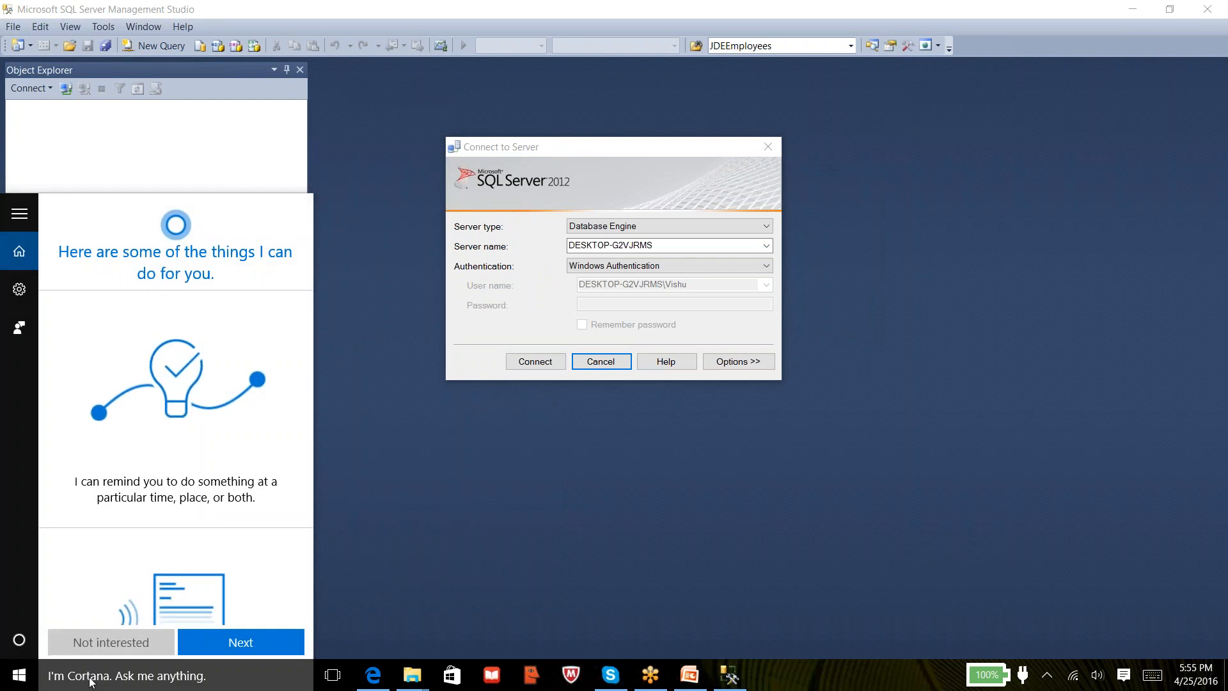
text(sq)
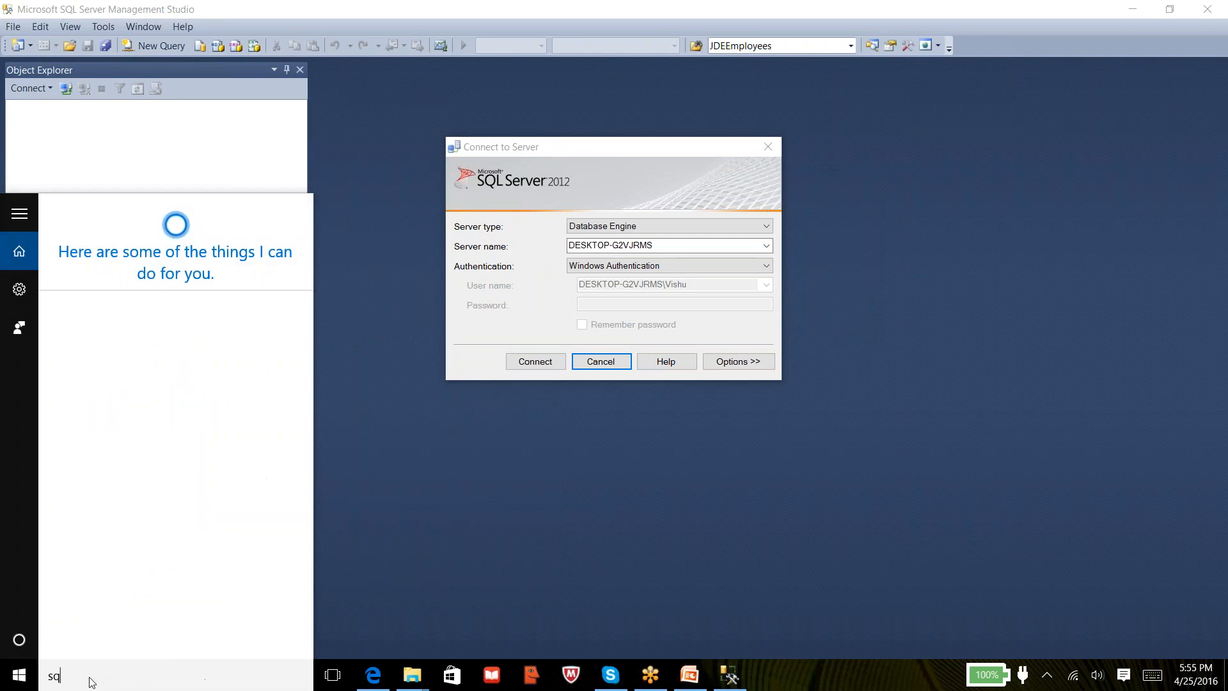
text(l)
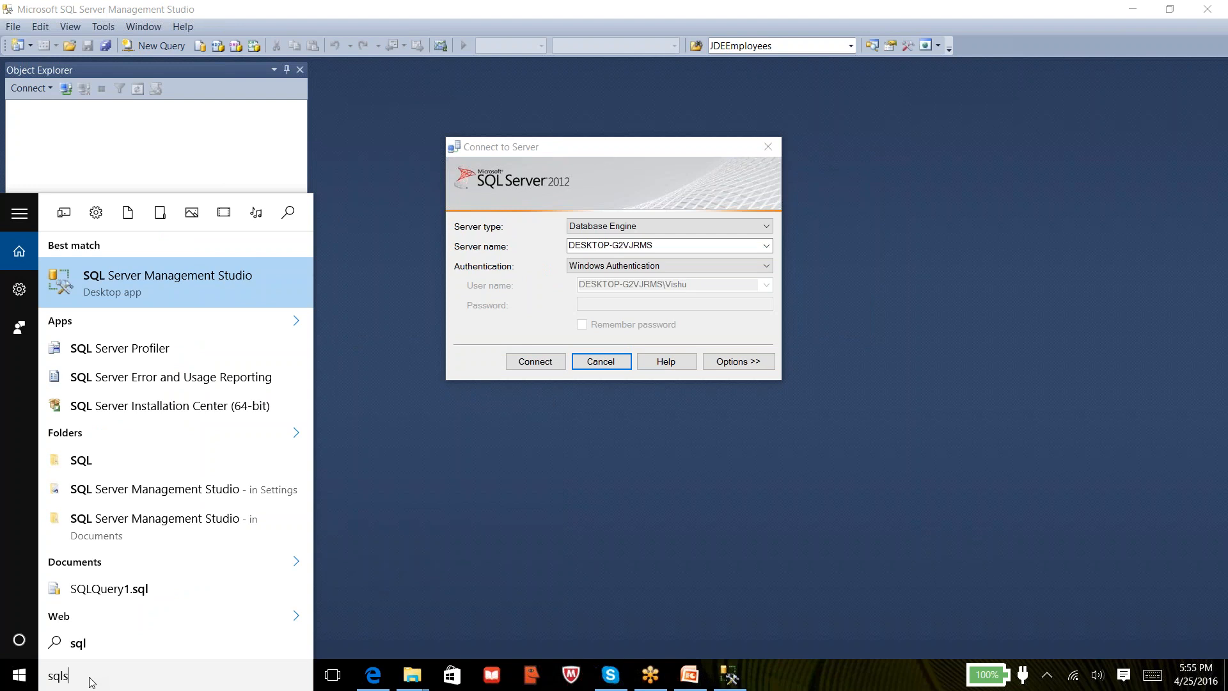
text(ser)
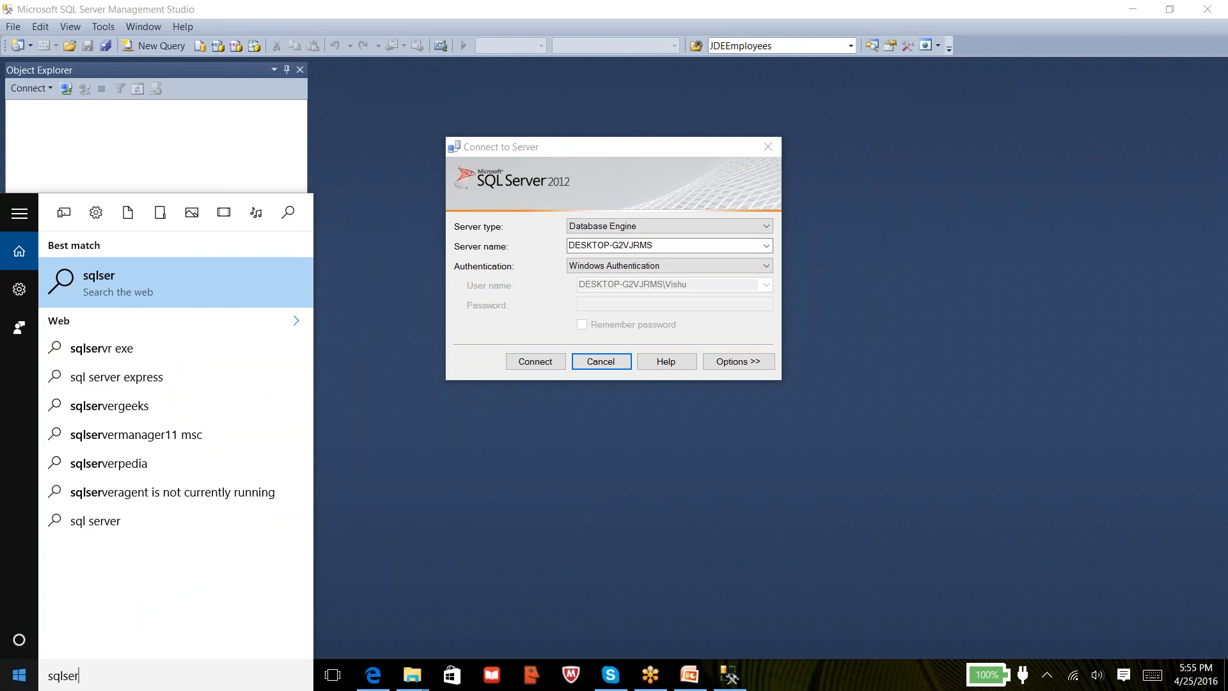
Search the web for 'sqlservermanager11 msc' from Cortana, then close the panel
click(198, 437)
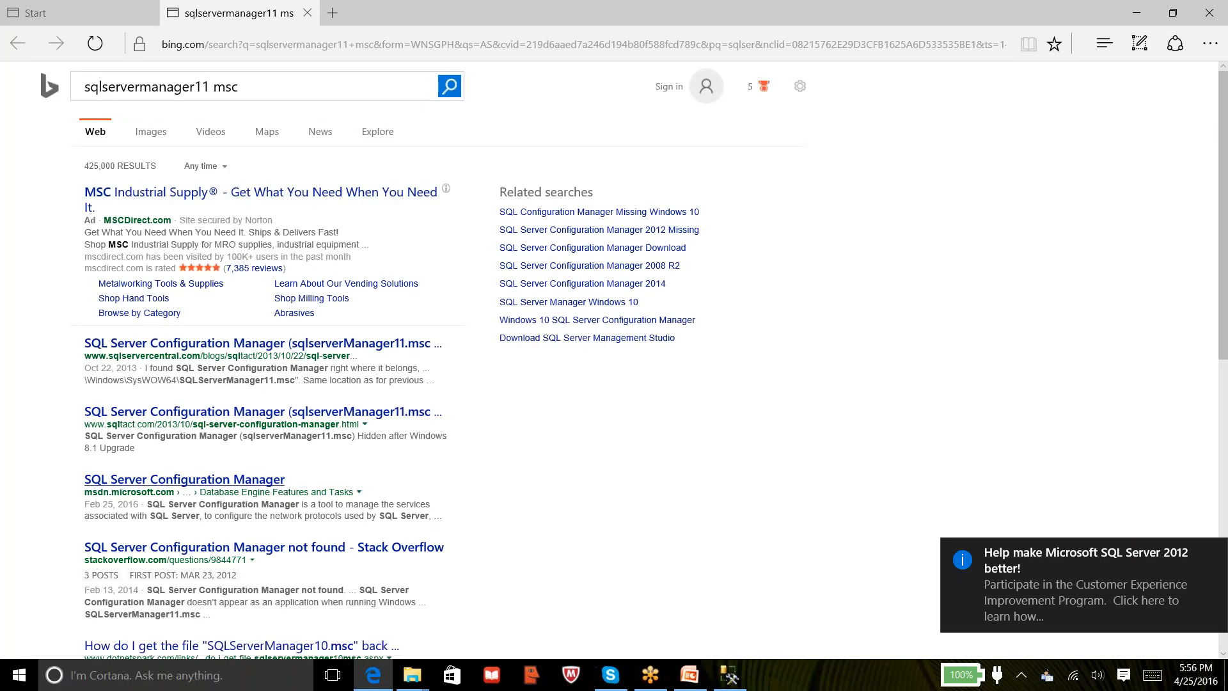
click(182, 677)
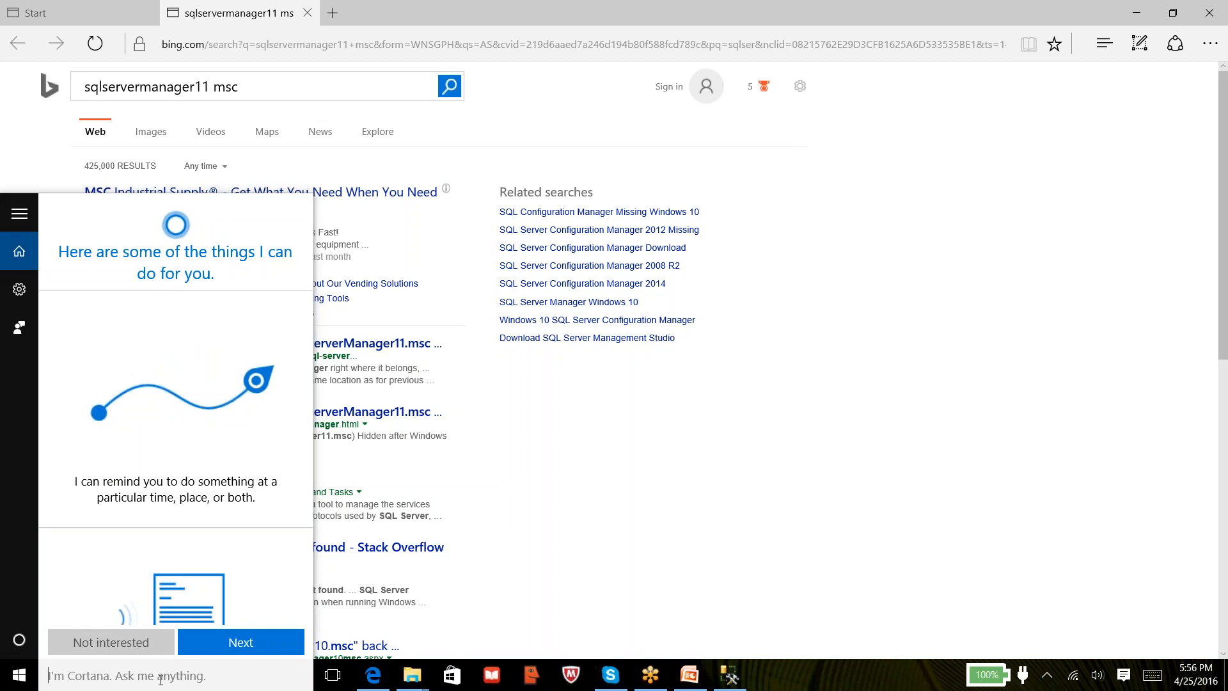
key(super+r)
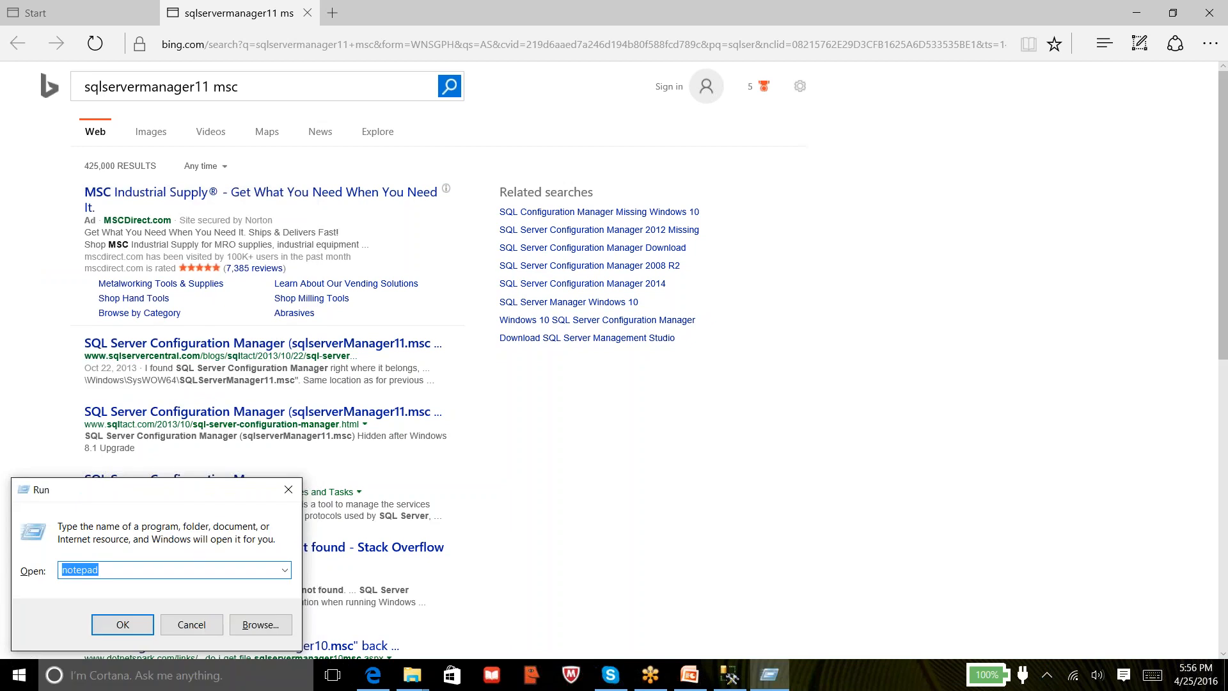
key(Escape)
click(157, 676)
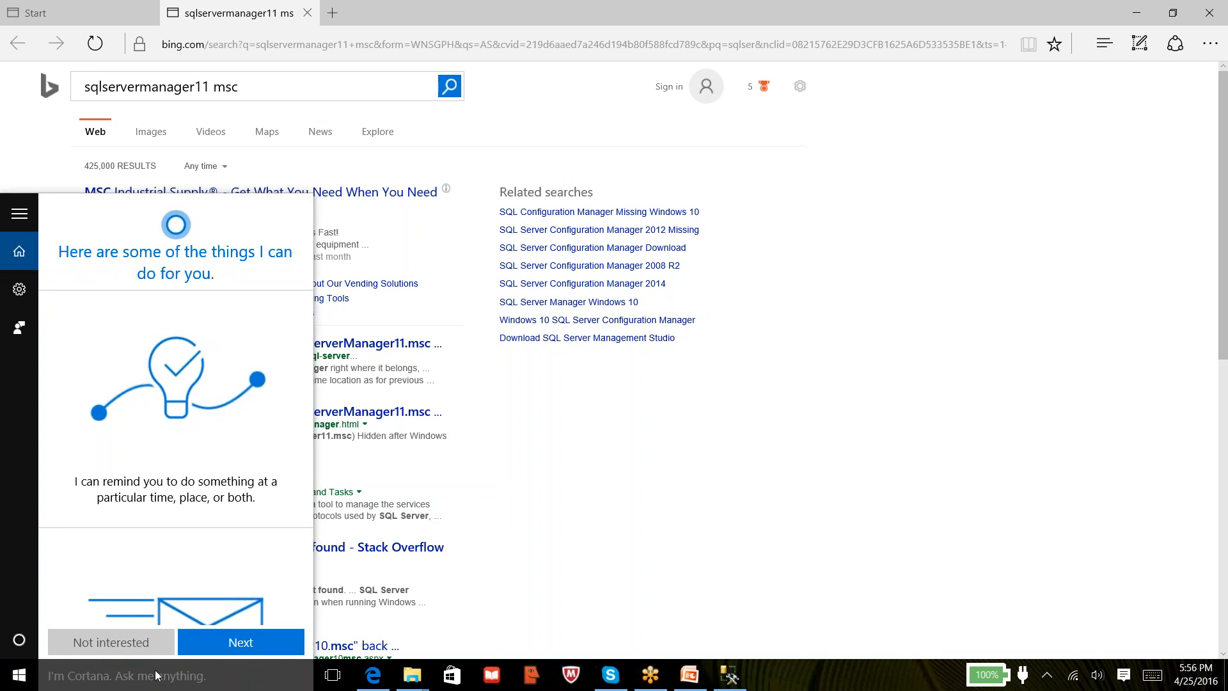
click(129, 676)
text(11)
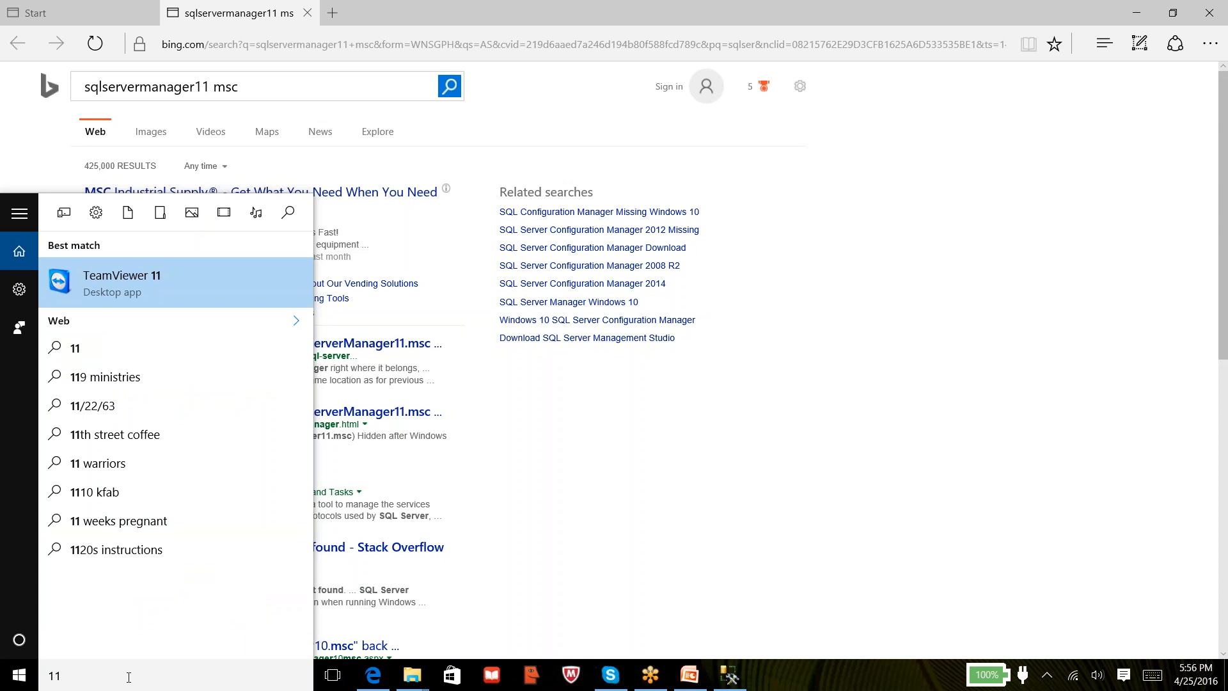
text( msc)
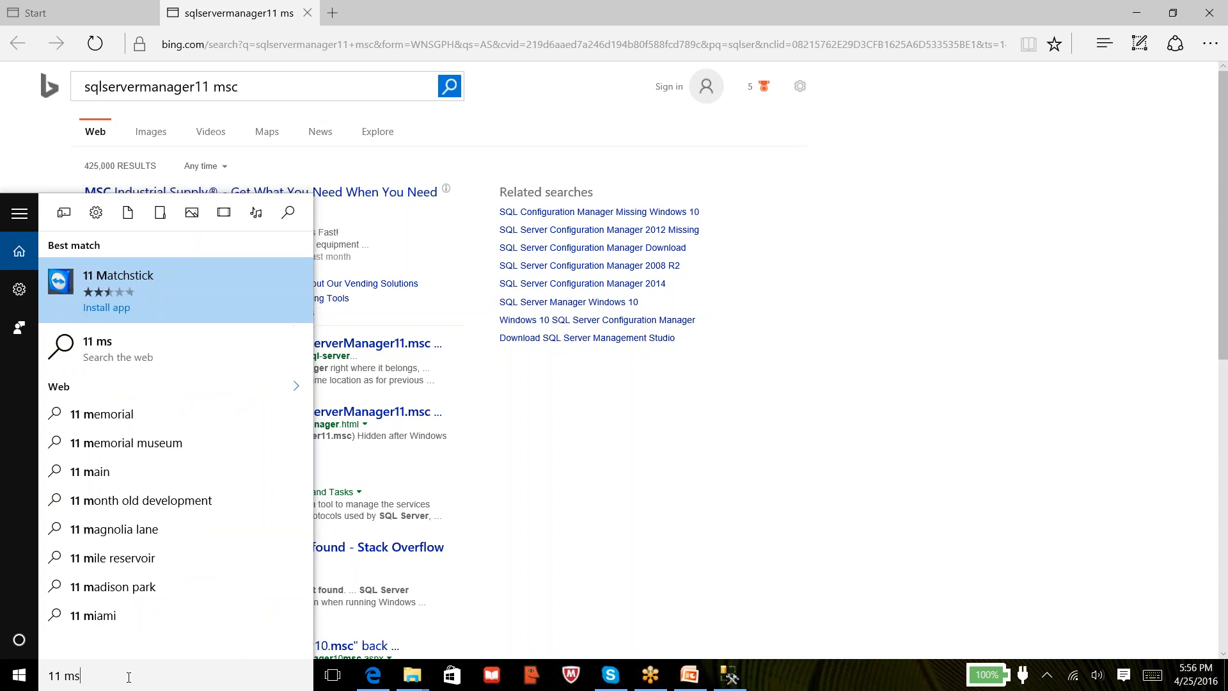
key(BackSpace)
key(BackSpace)
key(BackSpace)
key(BackSpace)
key(BackSpace)
key(BackSpace)
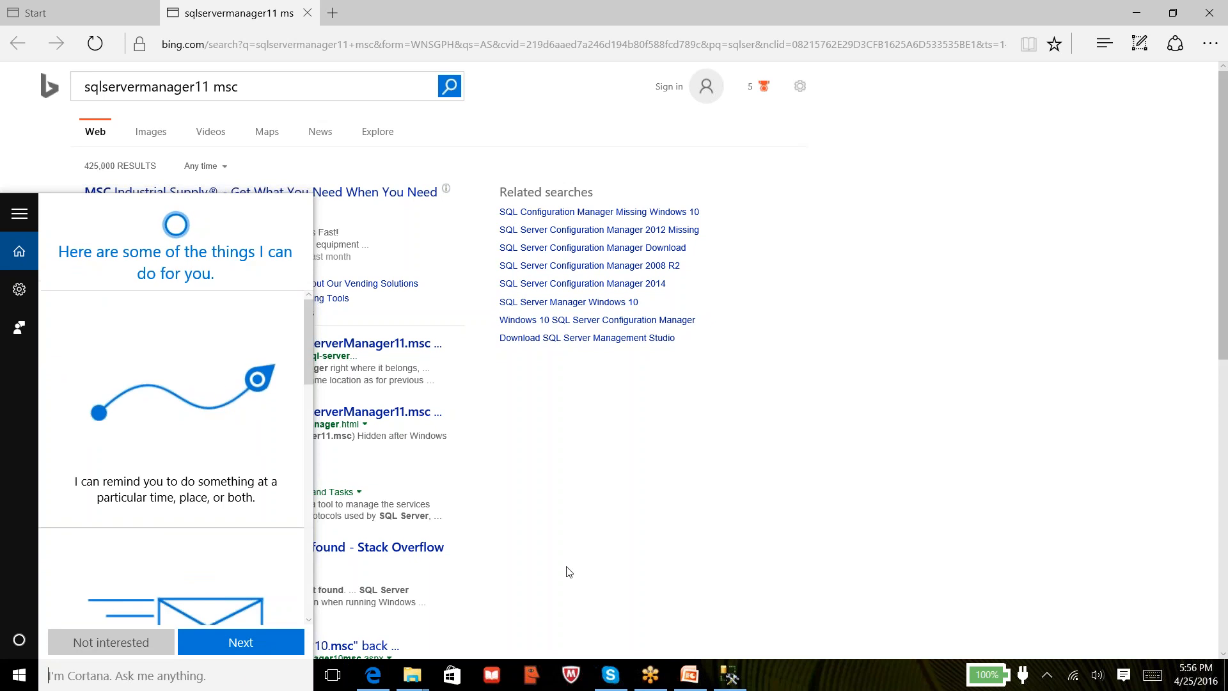
click(707, 533)
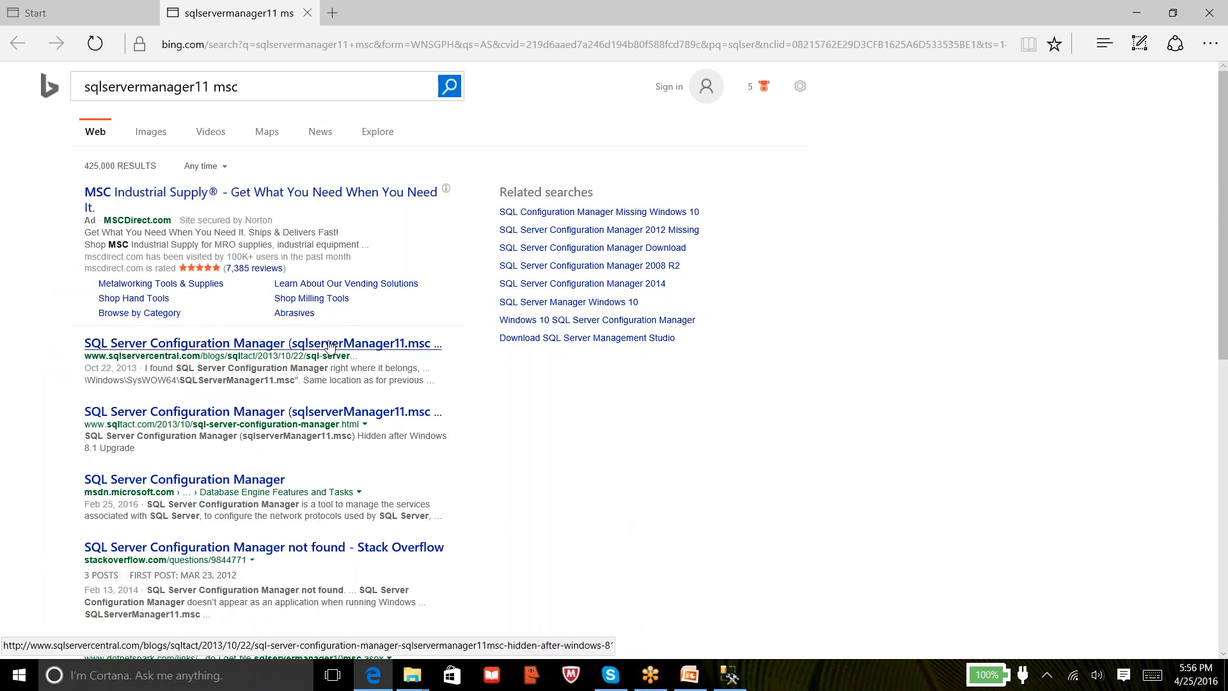
Retype the search as 'sqlservermanager' and dismiss Cortana to view the Bing results
click(116, 676)
text(sq;ser)
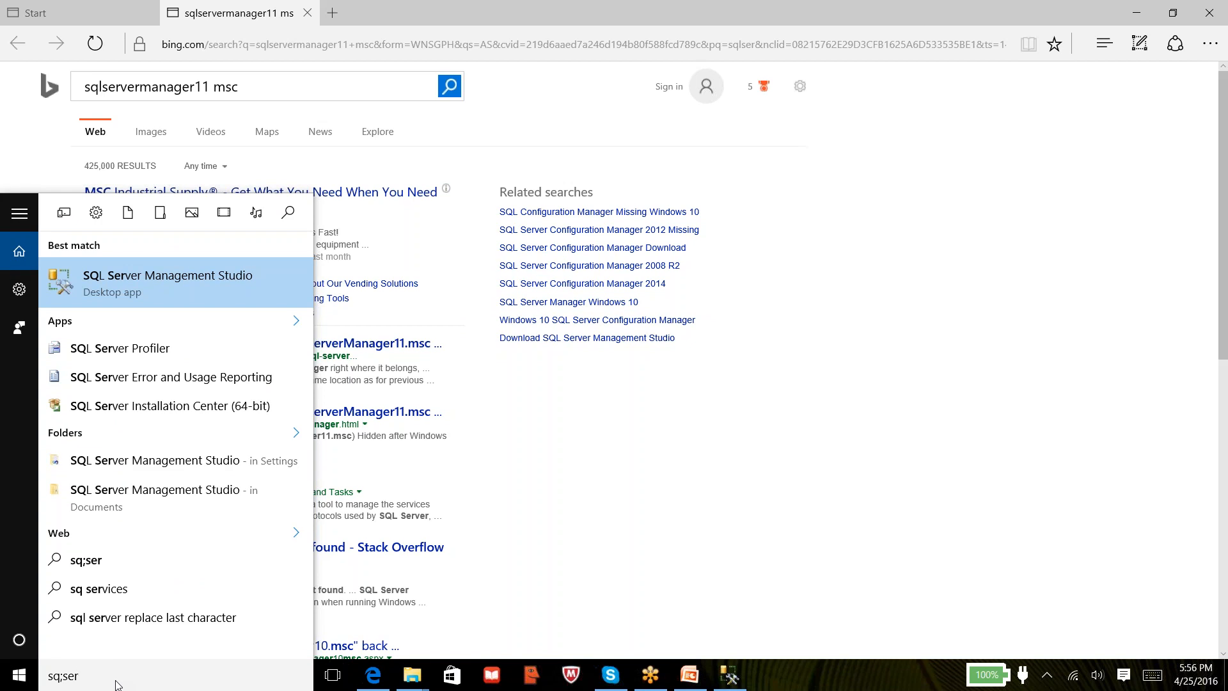
key(BackSpace)
key(BackSpace)
key(BackSpace)
key(BackSpace)
text(lserverman)
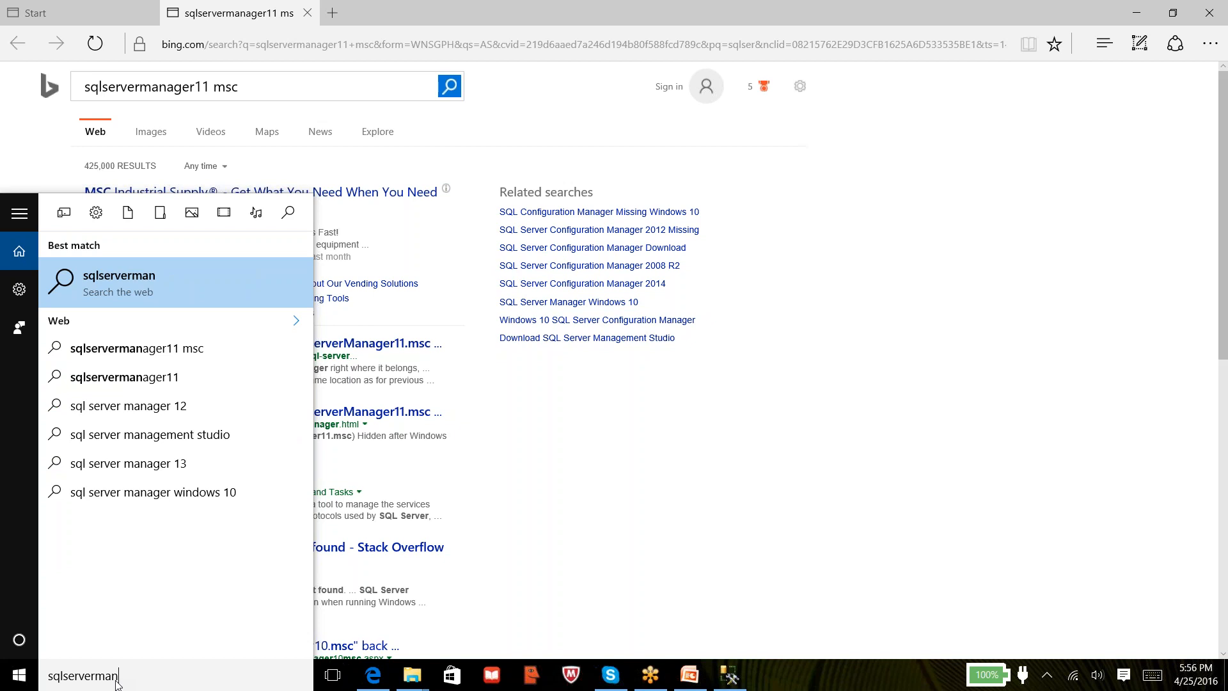
text(ager)
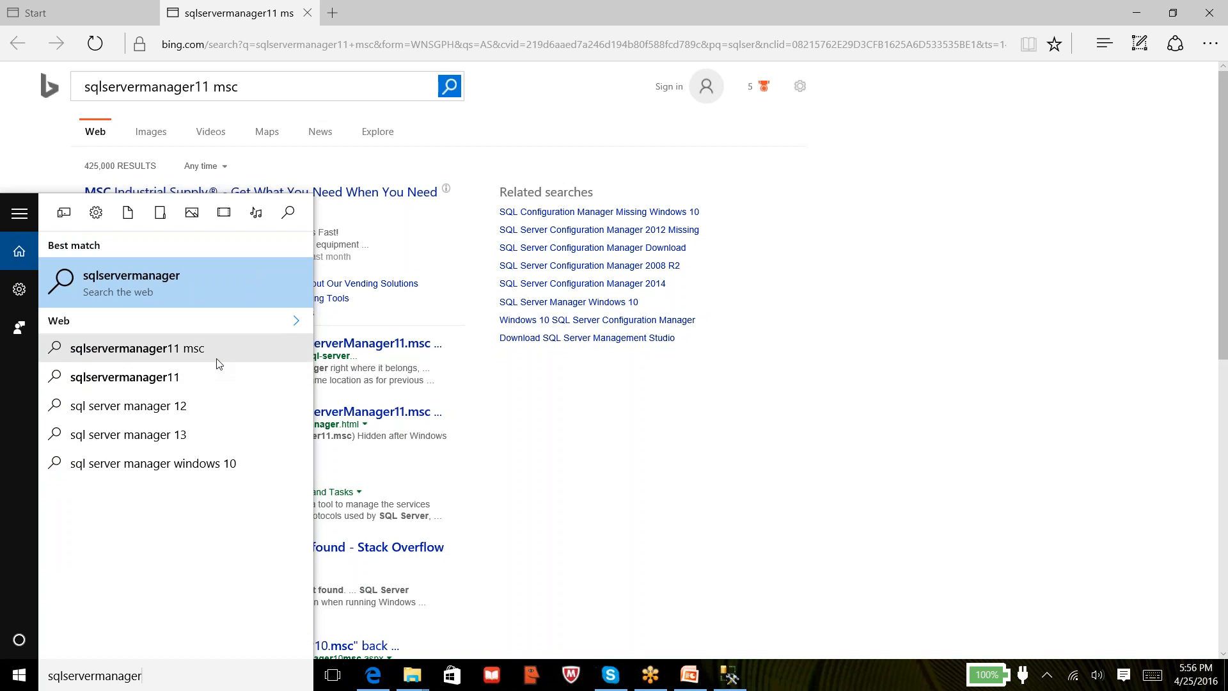
click(18, 291)
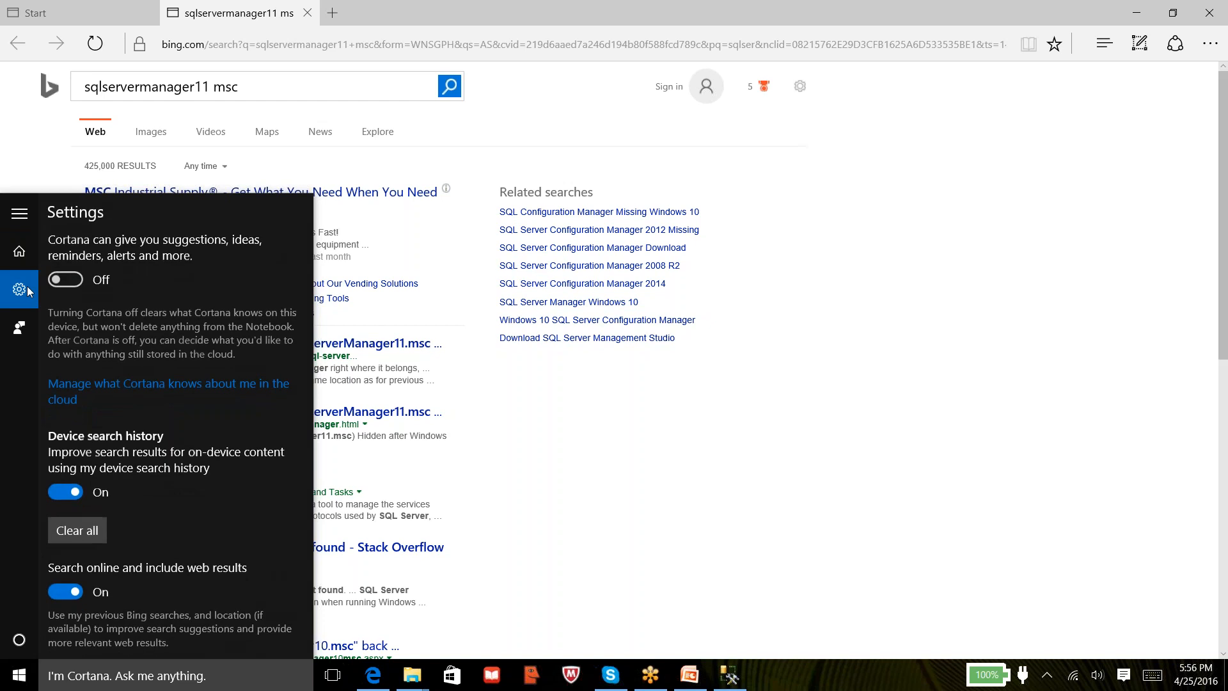
click(646, 404)
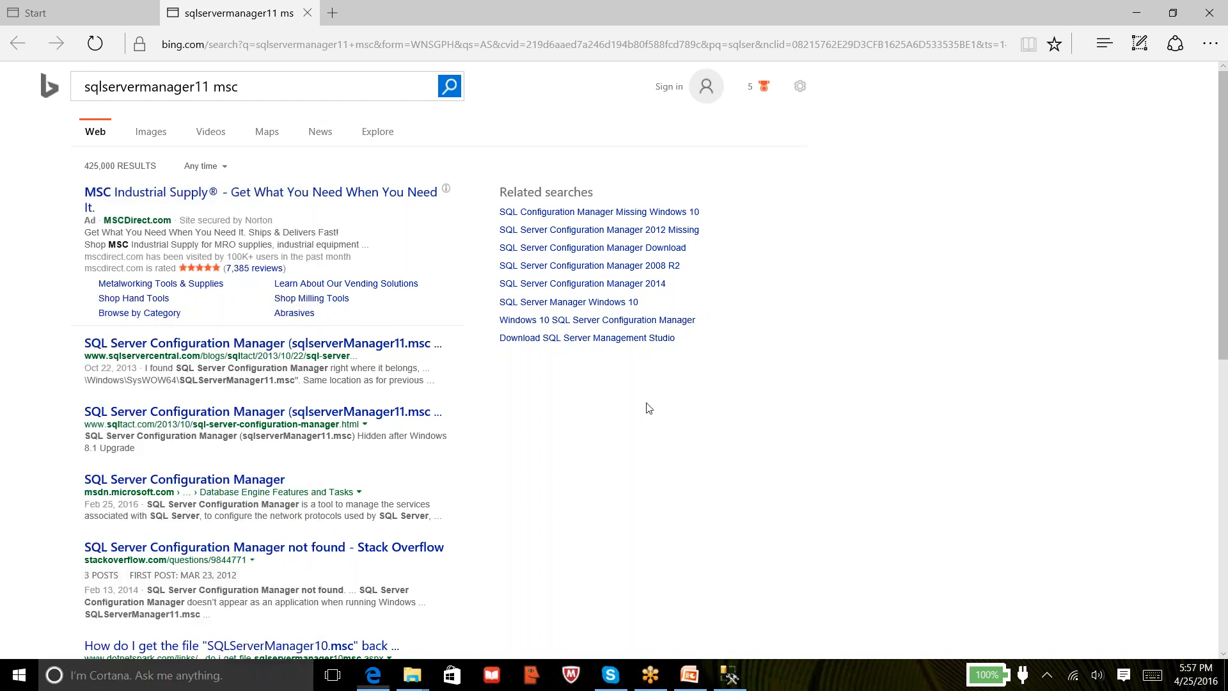
Check the SQLServerCentral post, then search Bing for 'sqlservermanager11 msc in windows 10'
click(322, 348)
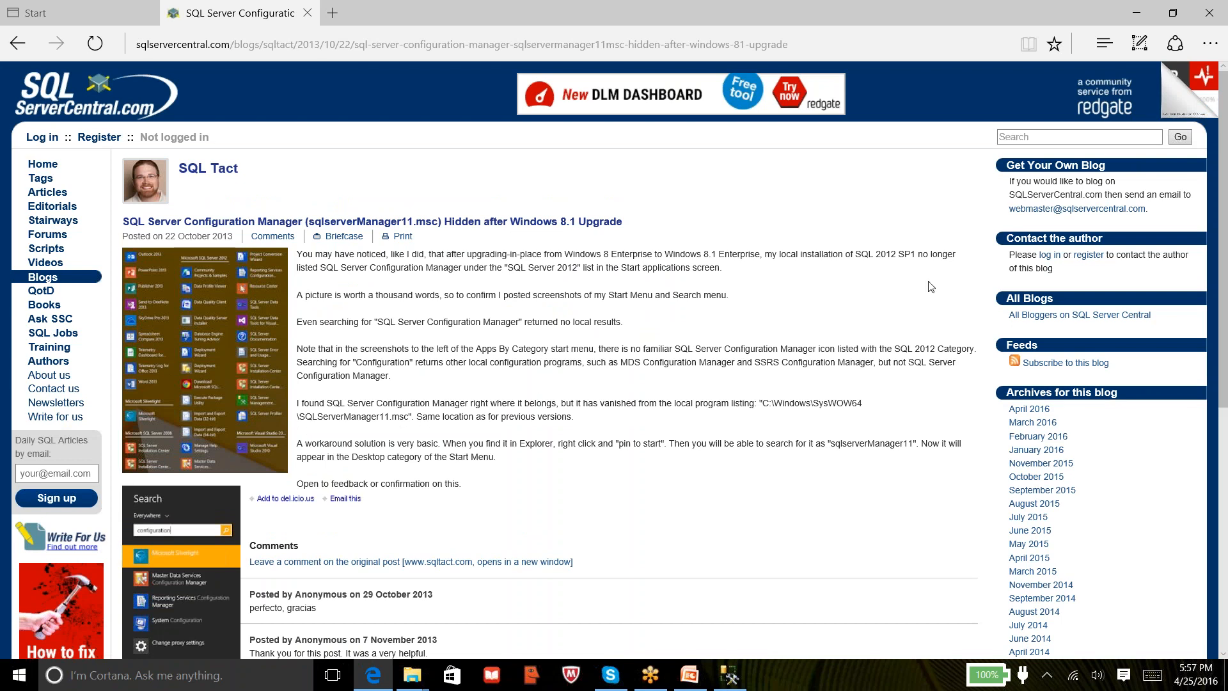
mouse_move(1225, 118)
mouse_down()
mouse_move(1223, 363)
mouse_move(1225, 96)
mouse_up()
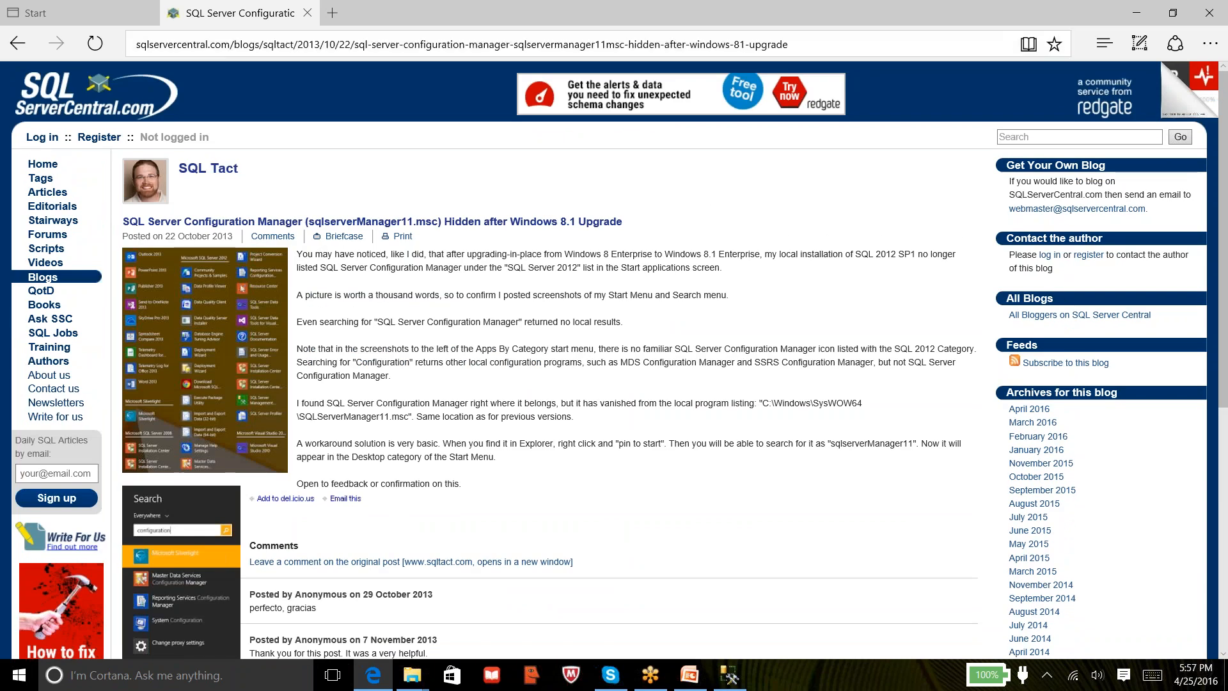
click(18, 44)
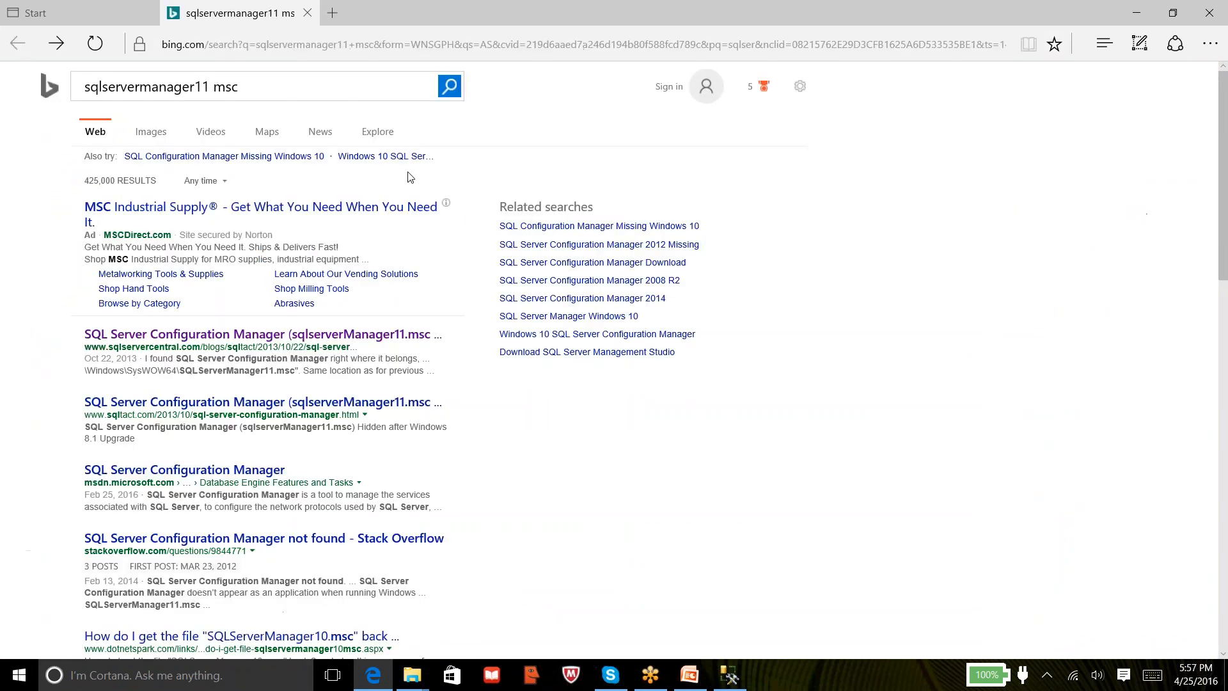
click(265, 92)
text(in windows 10)
key(Return)
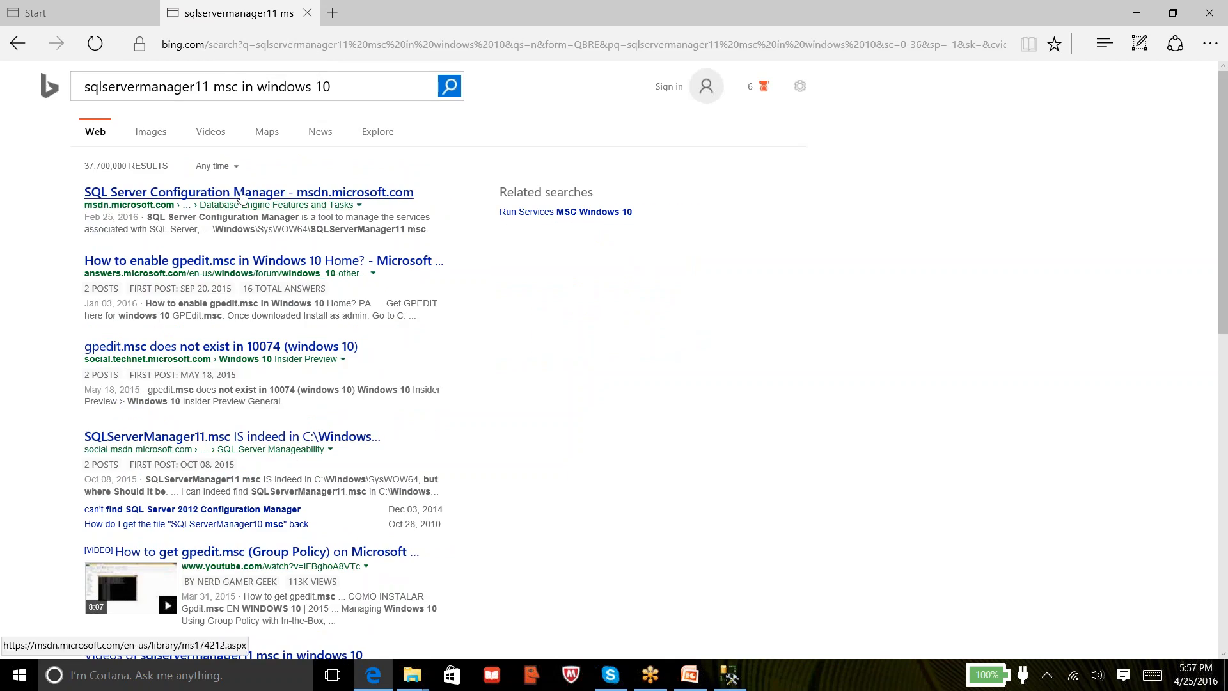
Copy SQLServerManager11.msc from the MSDN Configuration Manager article and launch it via Windows search
click(242, 193)
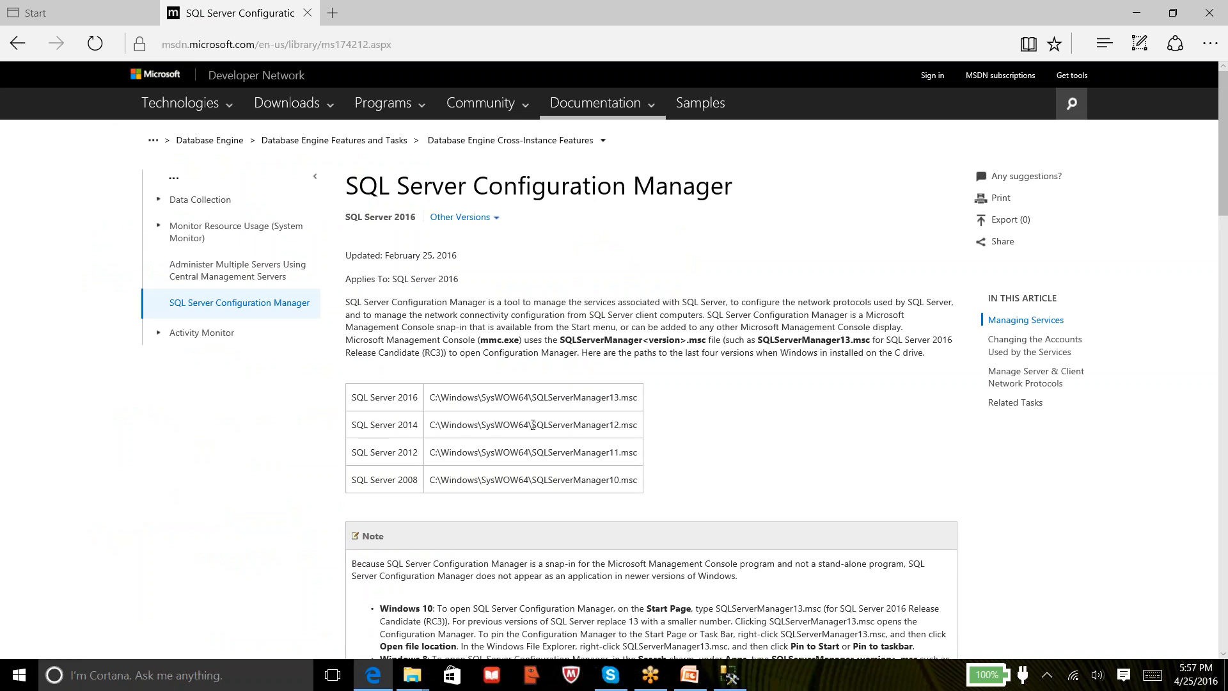
drag(535, 451, 614, 452)
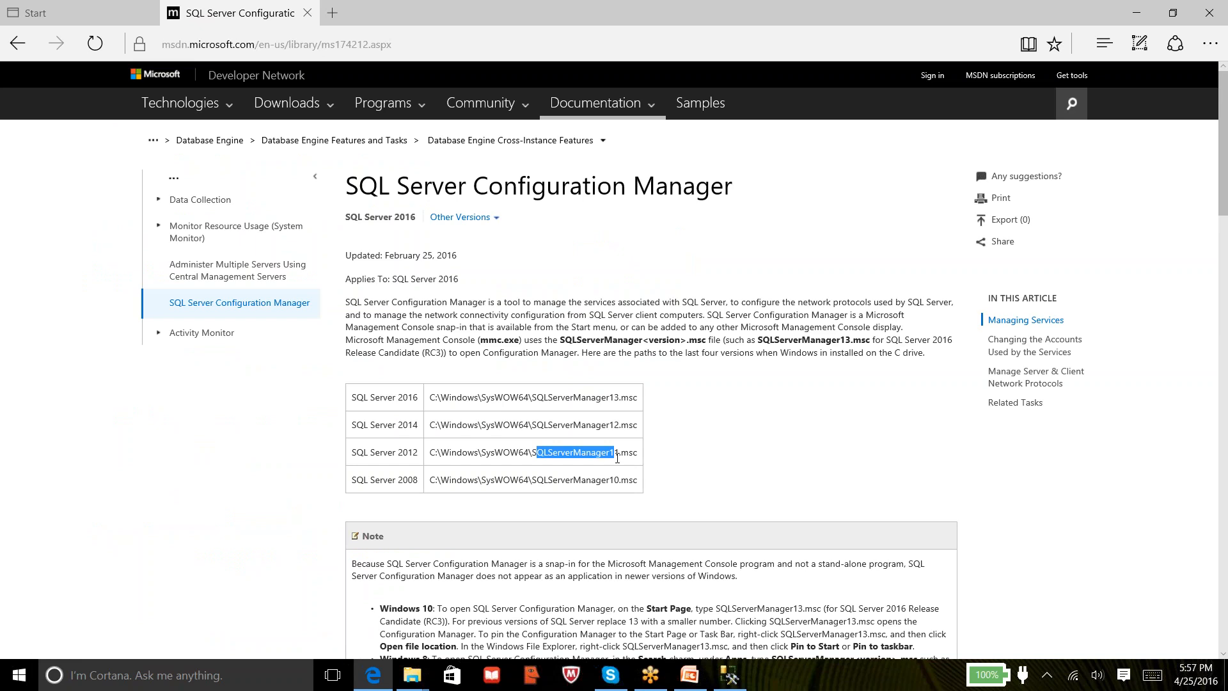
drag(531, 452, 661, 455)
key(ctrl+c)
click(88, 677)
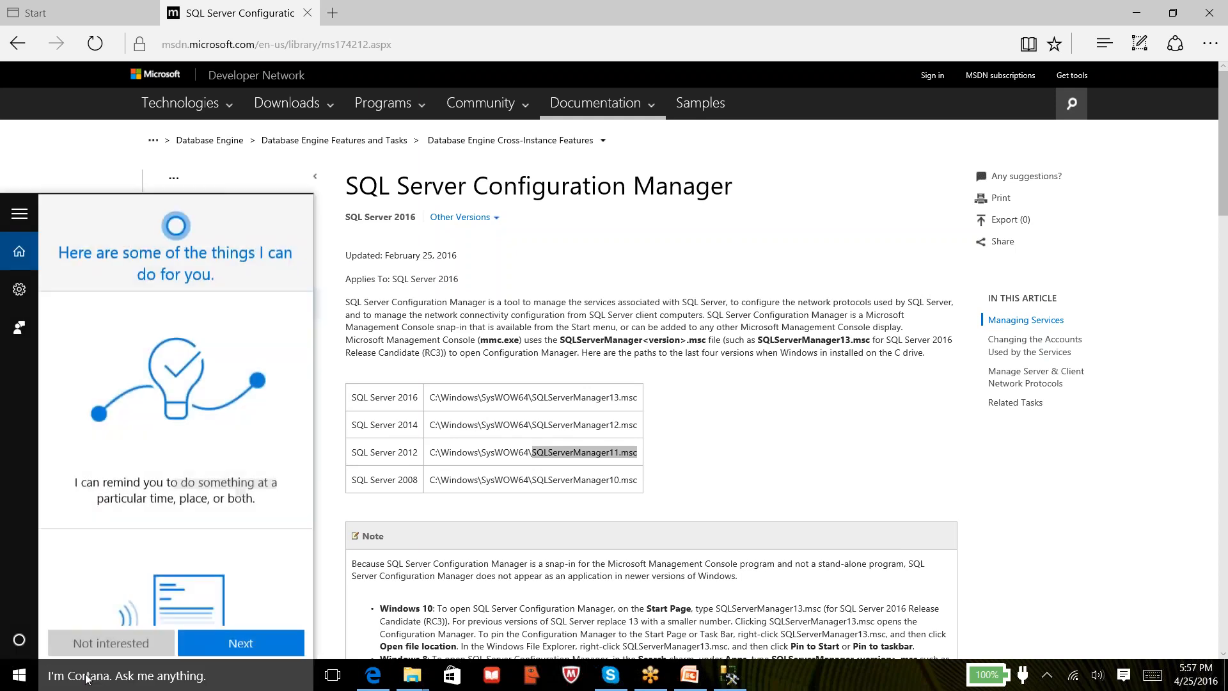
key(ctrl+v)
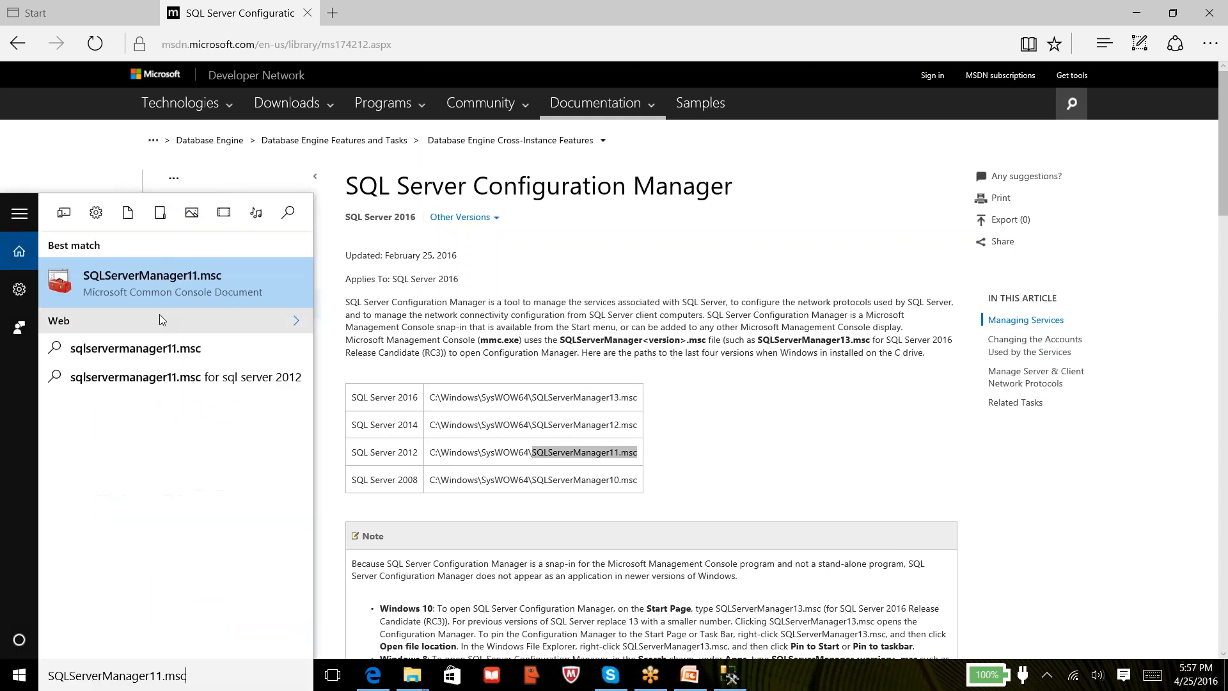
click(188, 283)
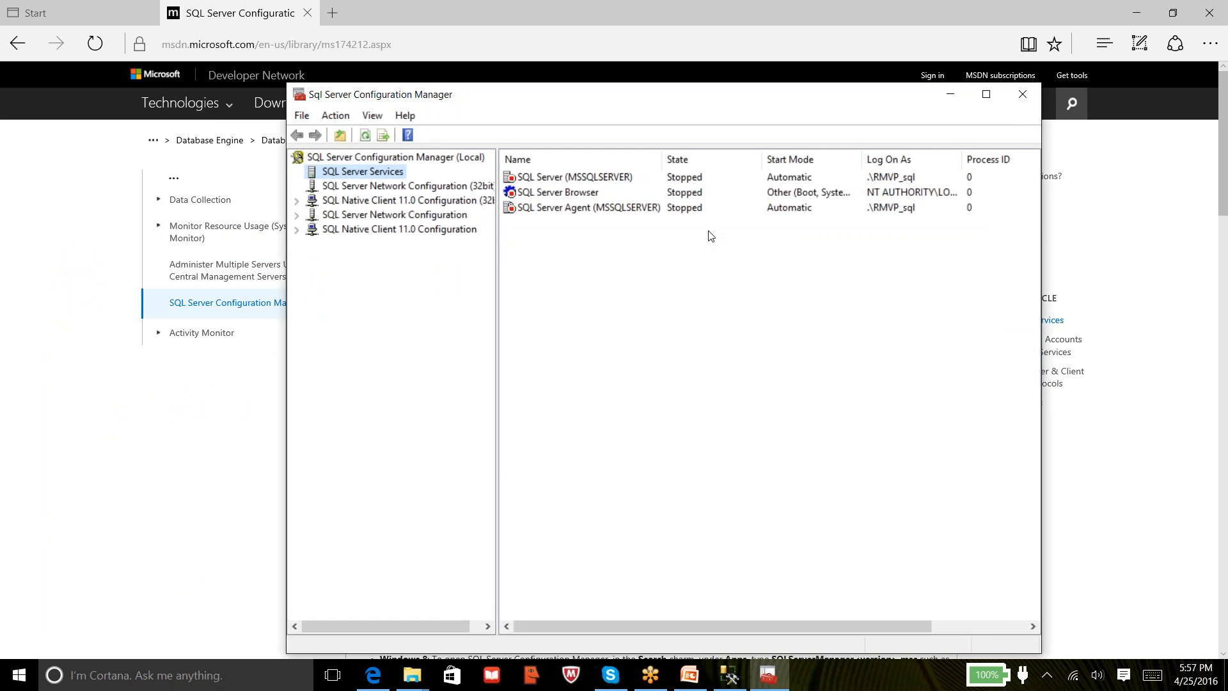
Maximize Configuration Manager and start the SQL Server (MSSQLSERVER) service
click(986, 94)
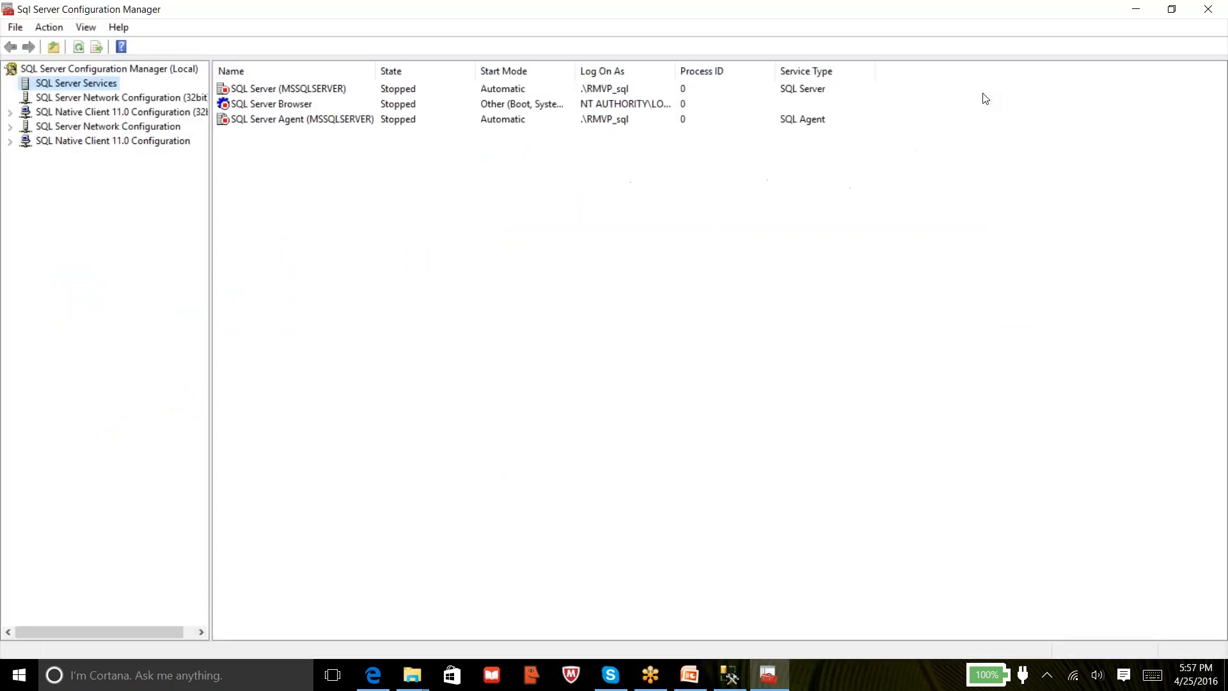
right_click(248, 94)
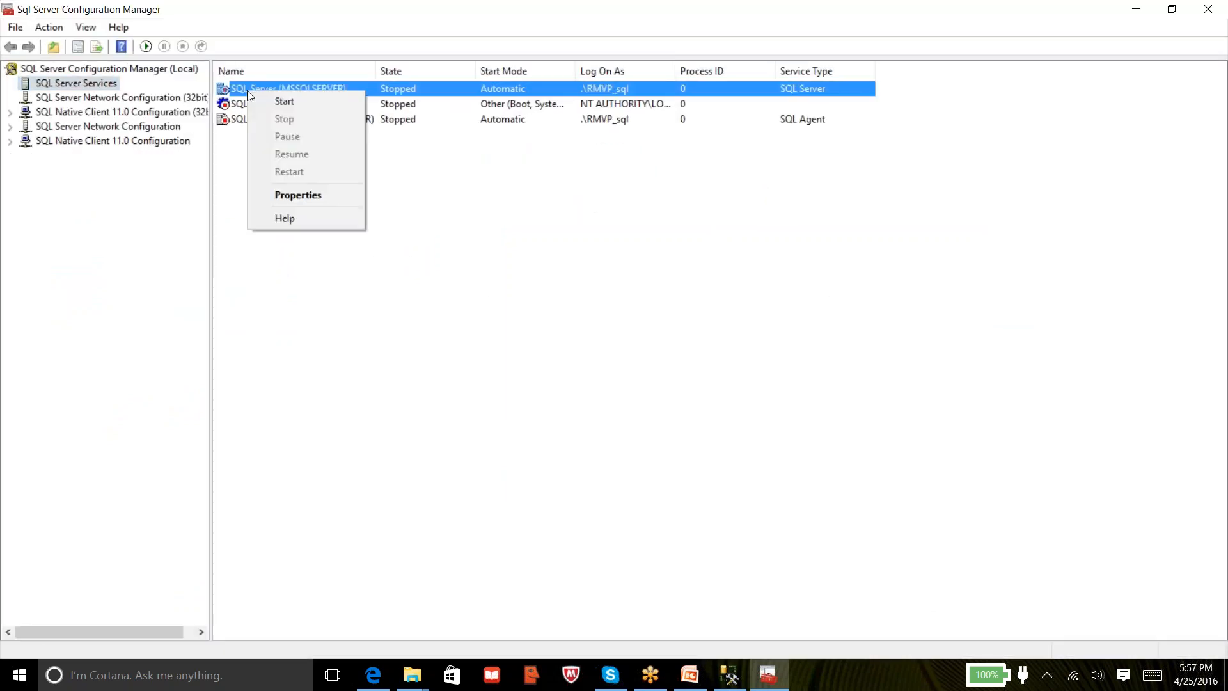
click(272, 102)
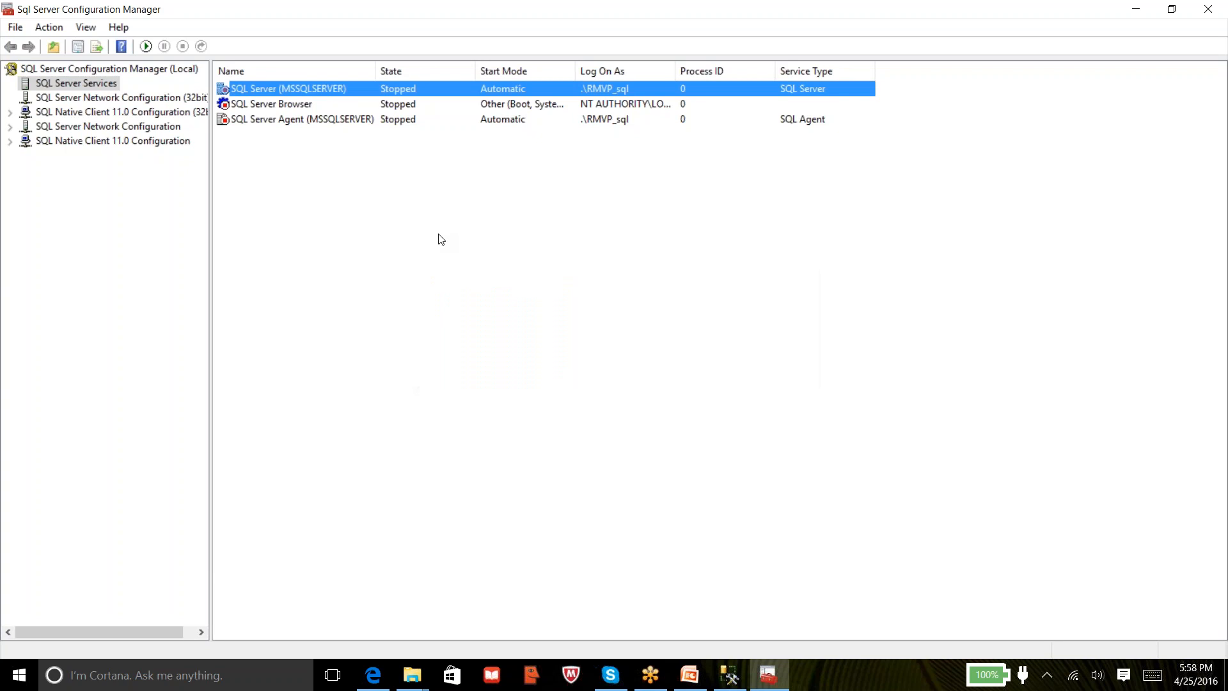
Start the SQL Server Agent (MSSQLSERVER) service
double_click(313, 121)
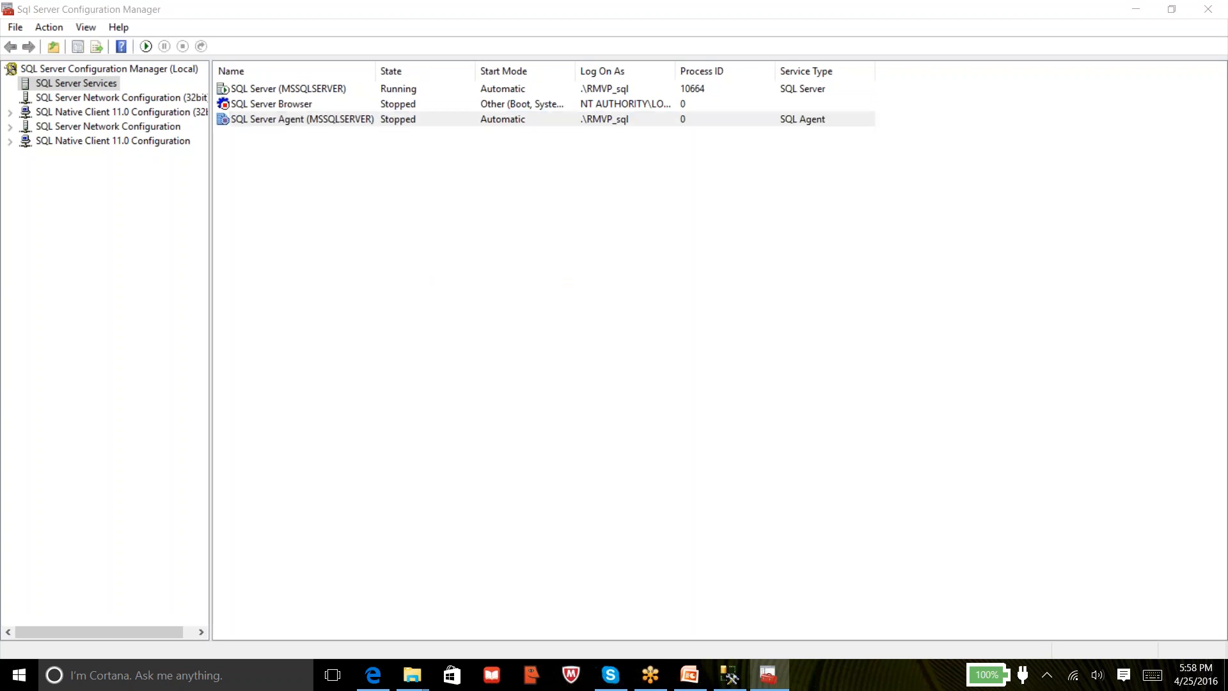
click(612, 500)
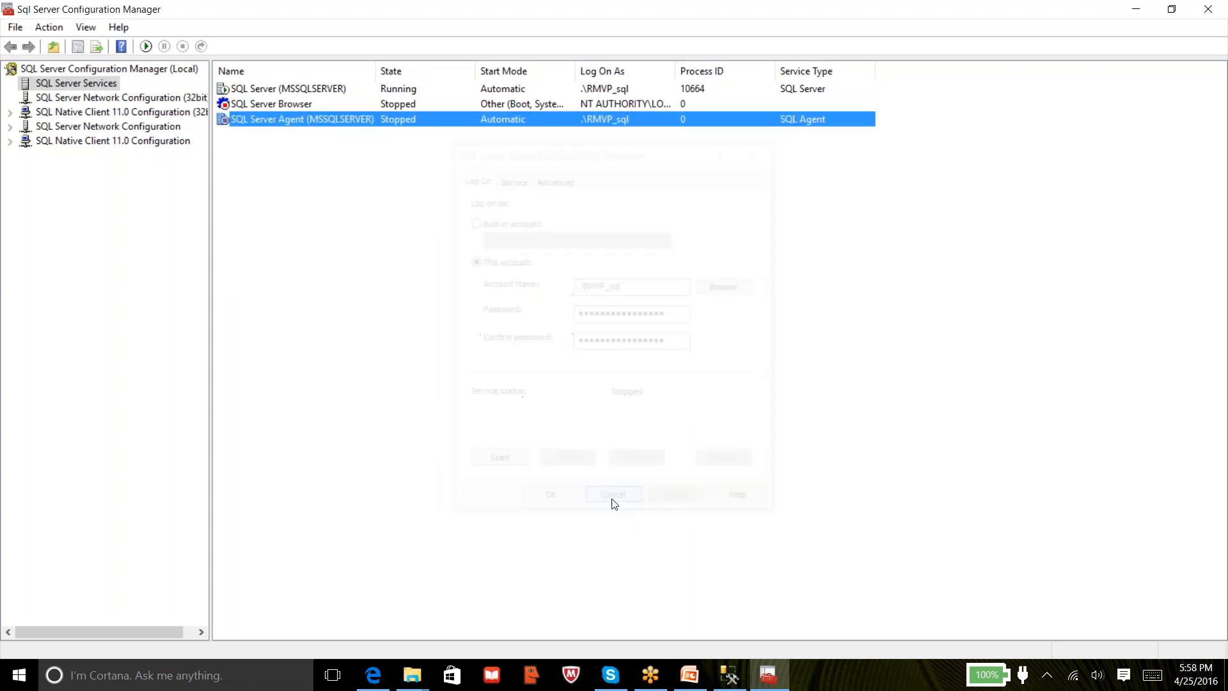
right_click(315, 119)
click(339, 125)
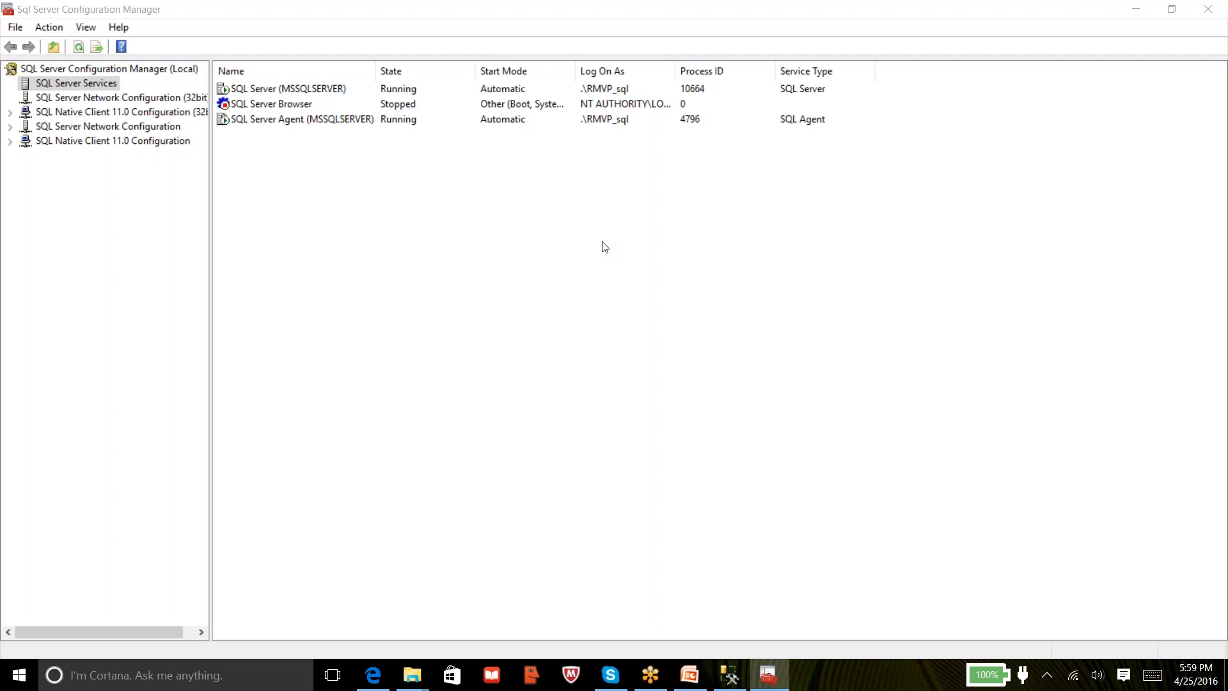
mouse_move(648, 680)
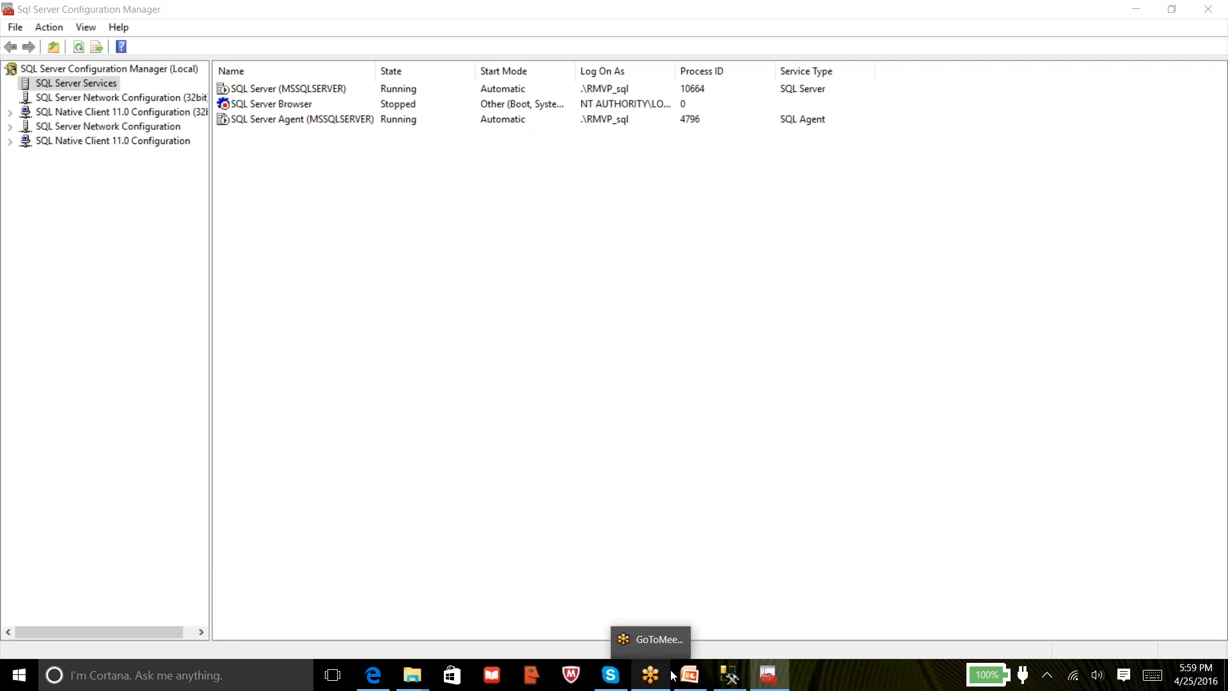
mouse_move(731, 678)
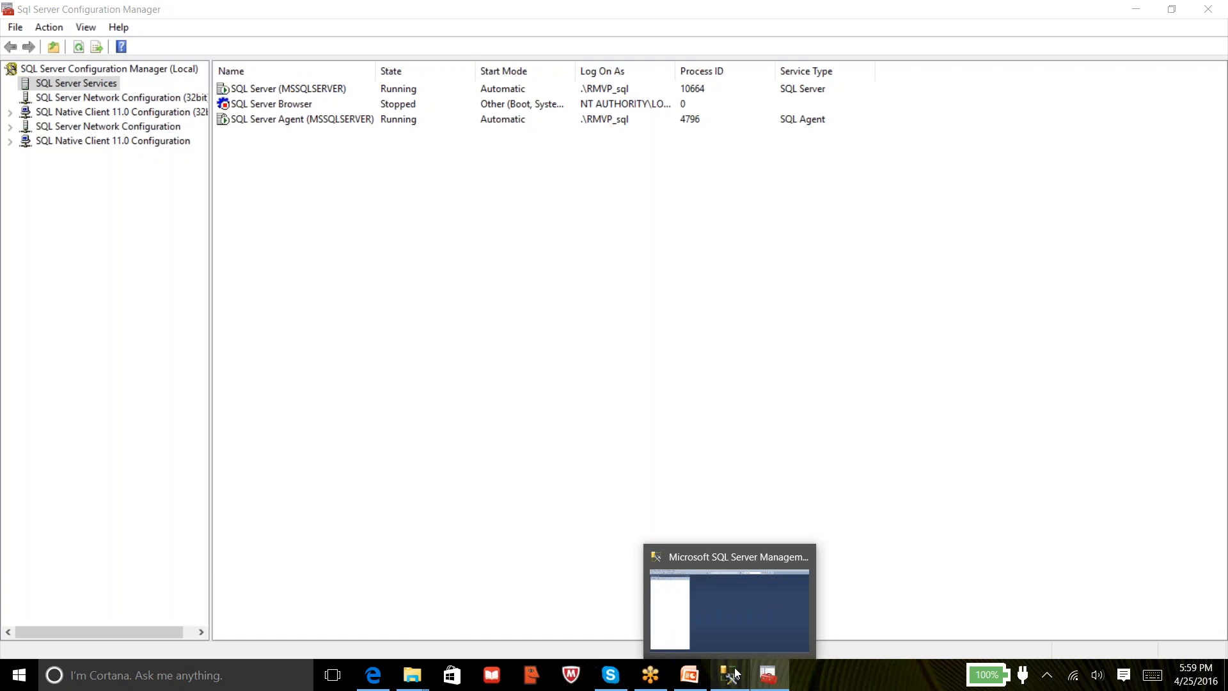
Connect Management Studio to the local database engine
mouse_move(738, 651)
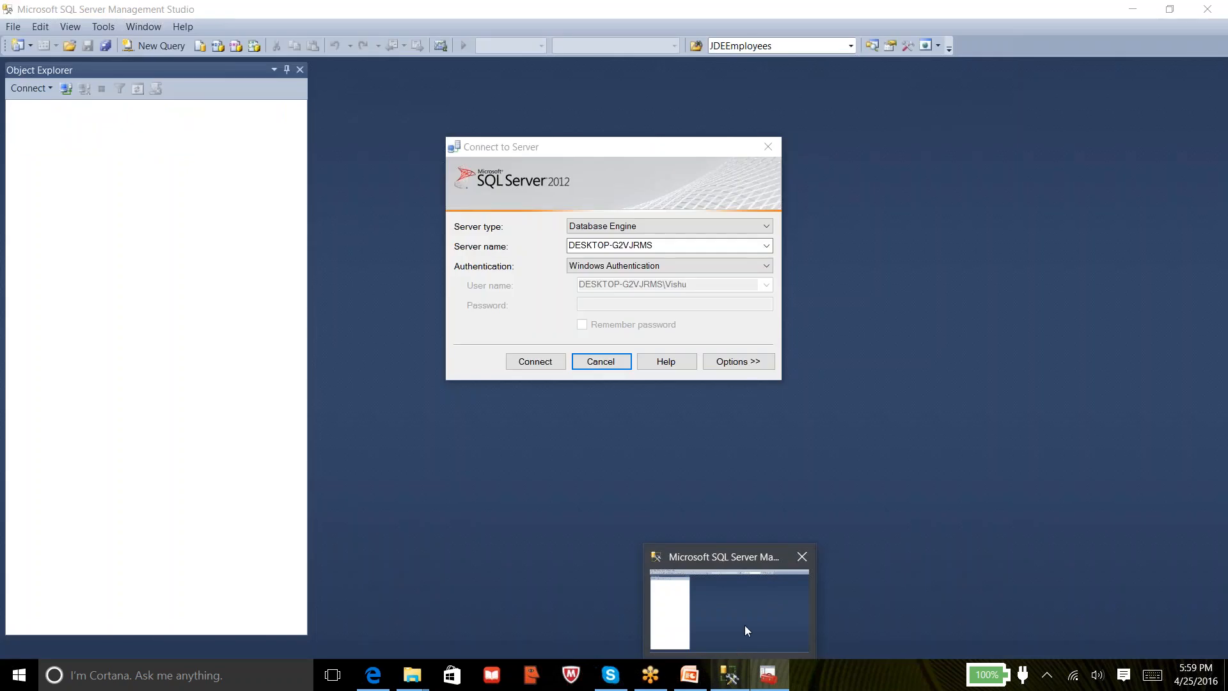
click(744, 624)
click(550, 363)
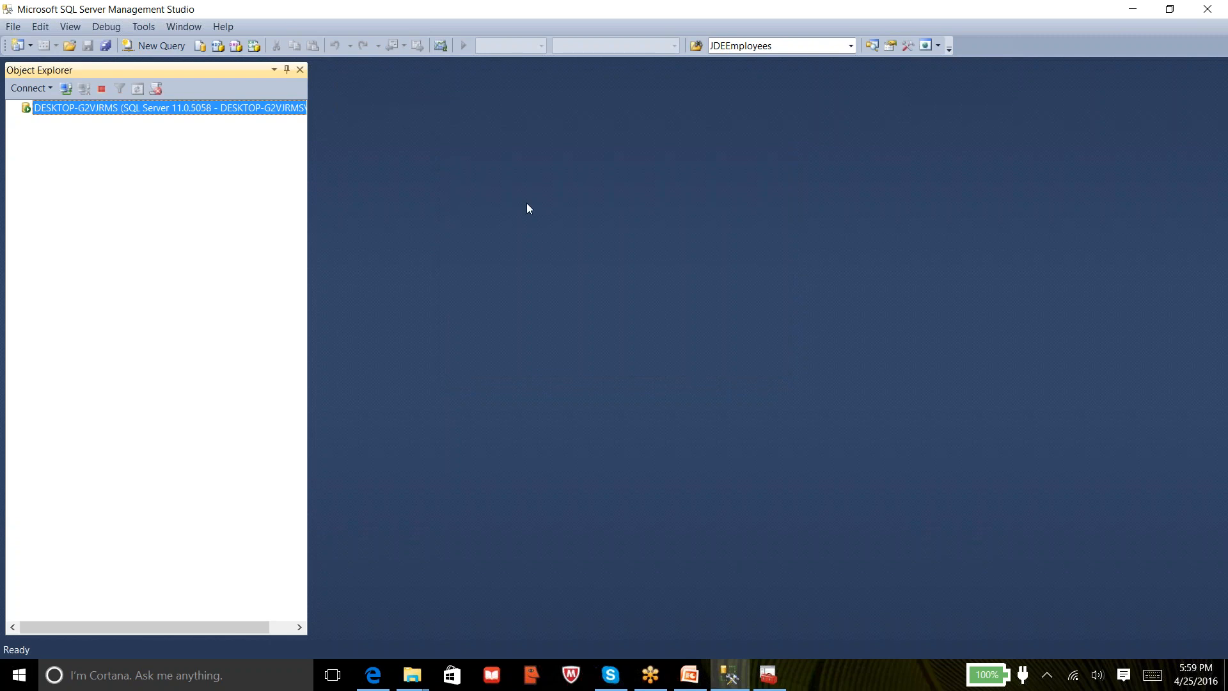
click(471, 45)
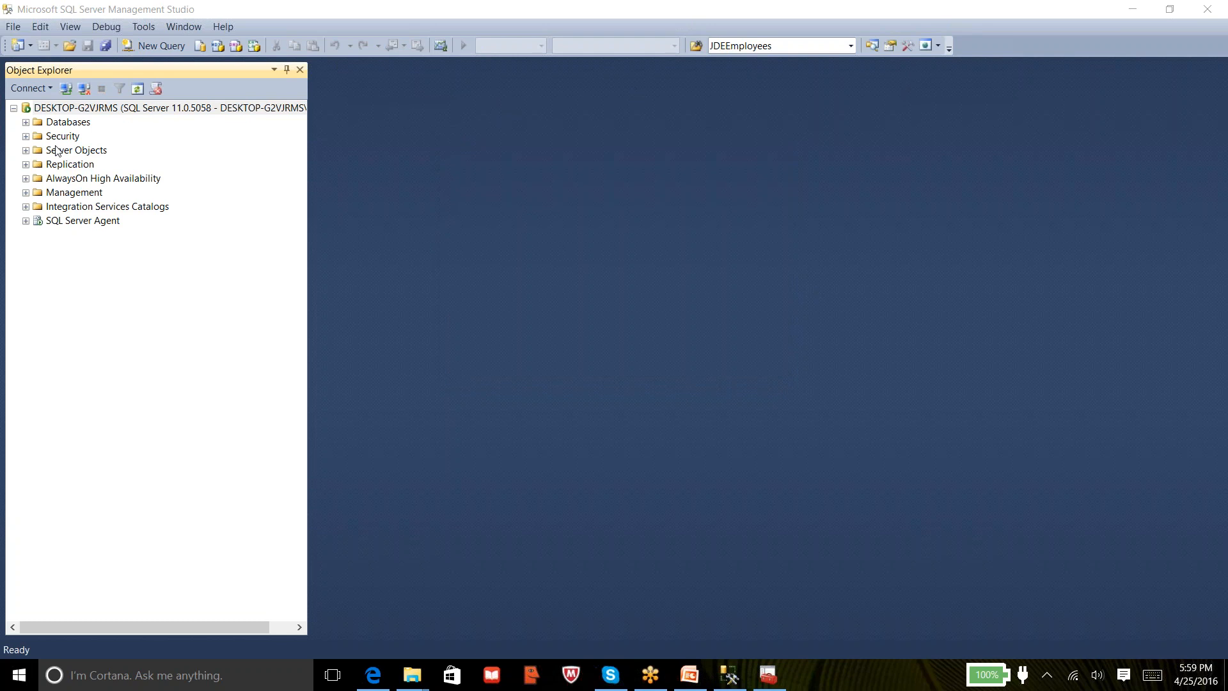
Expand the server's Security folder and bring up the Logins context menu, then dismiss it
click(104, 109)
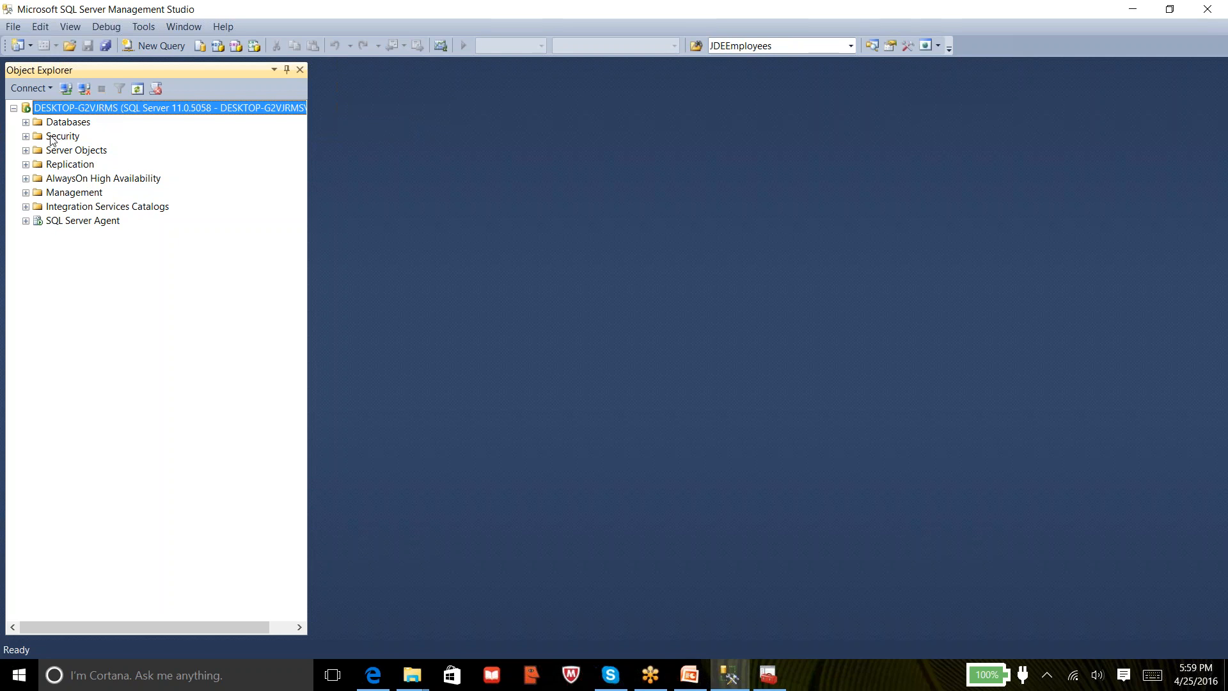
click(26, 136)
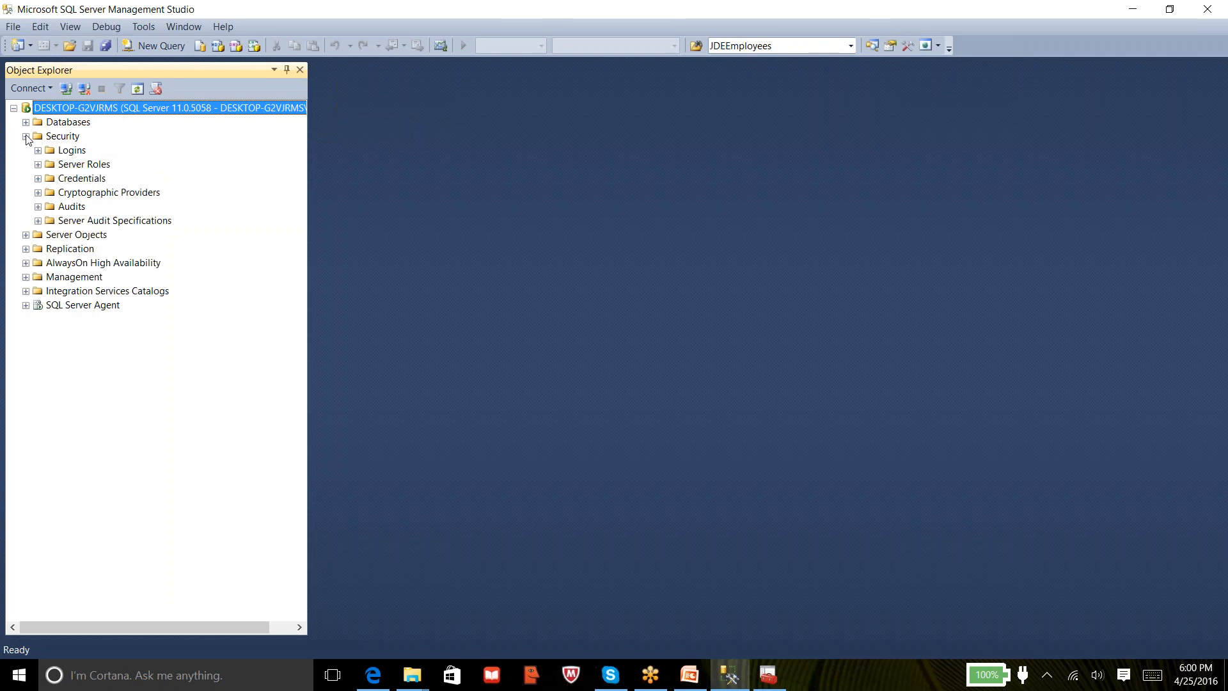
click(72, 152)
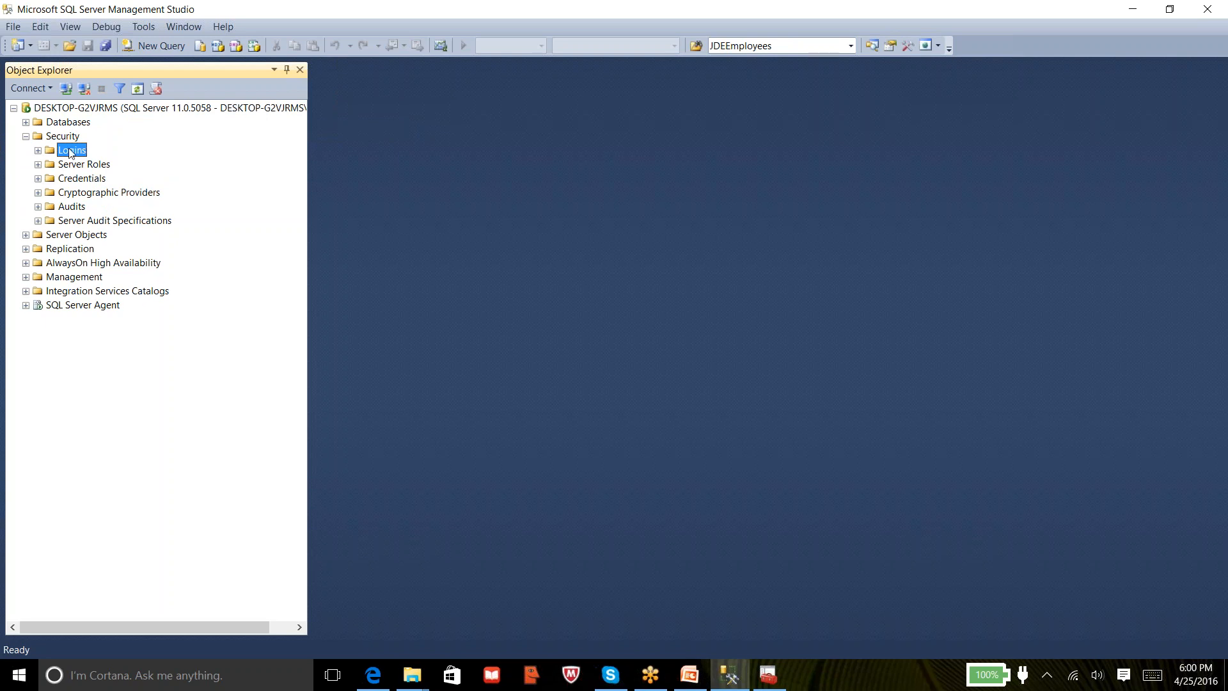
right_click(71, 152)
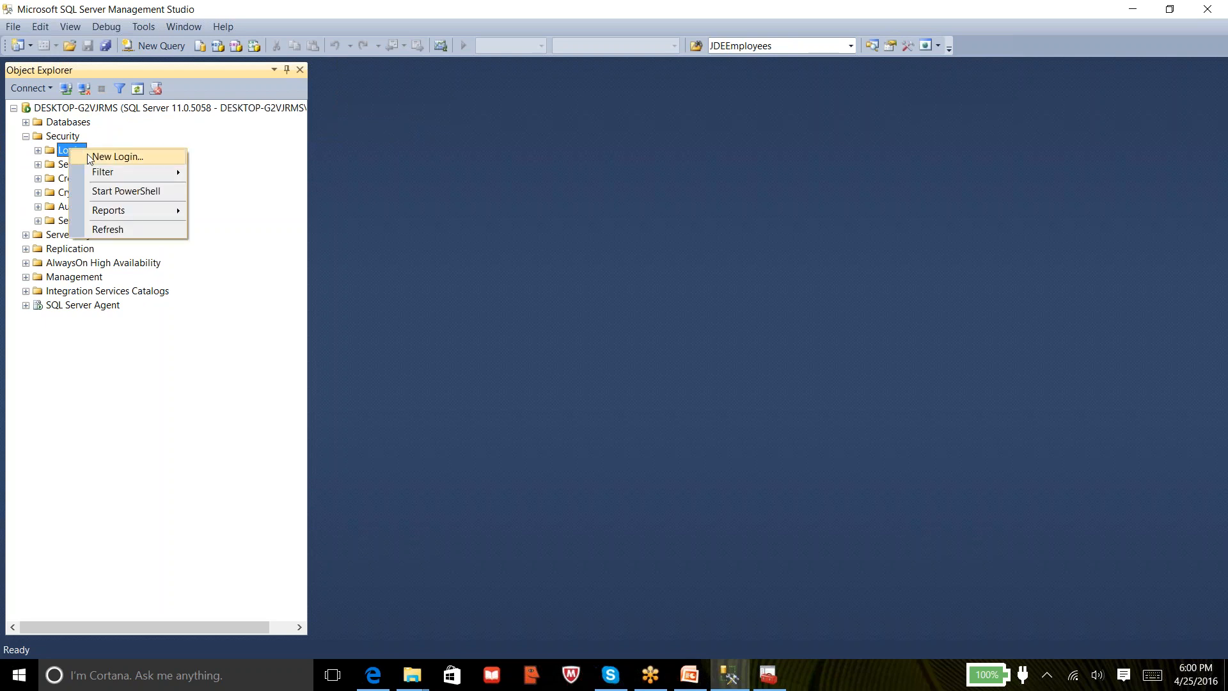
click(351, 132)
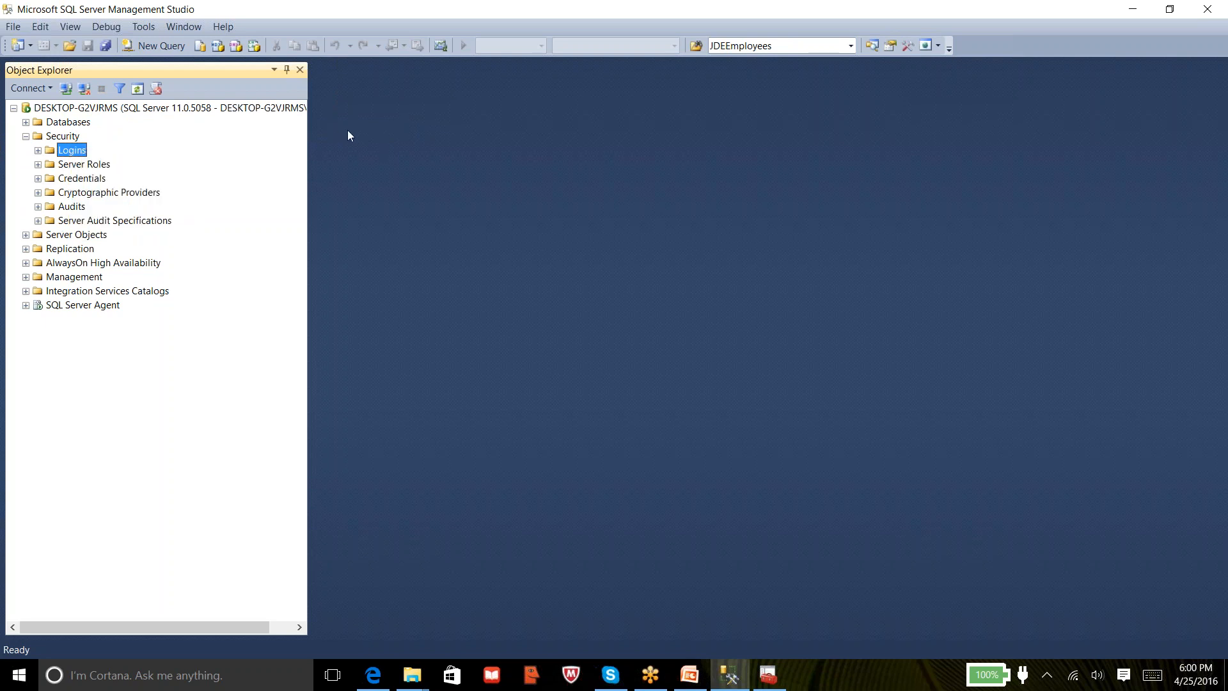
Open the View Facets dialog from the server node's context menu
right_click(194, 111)
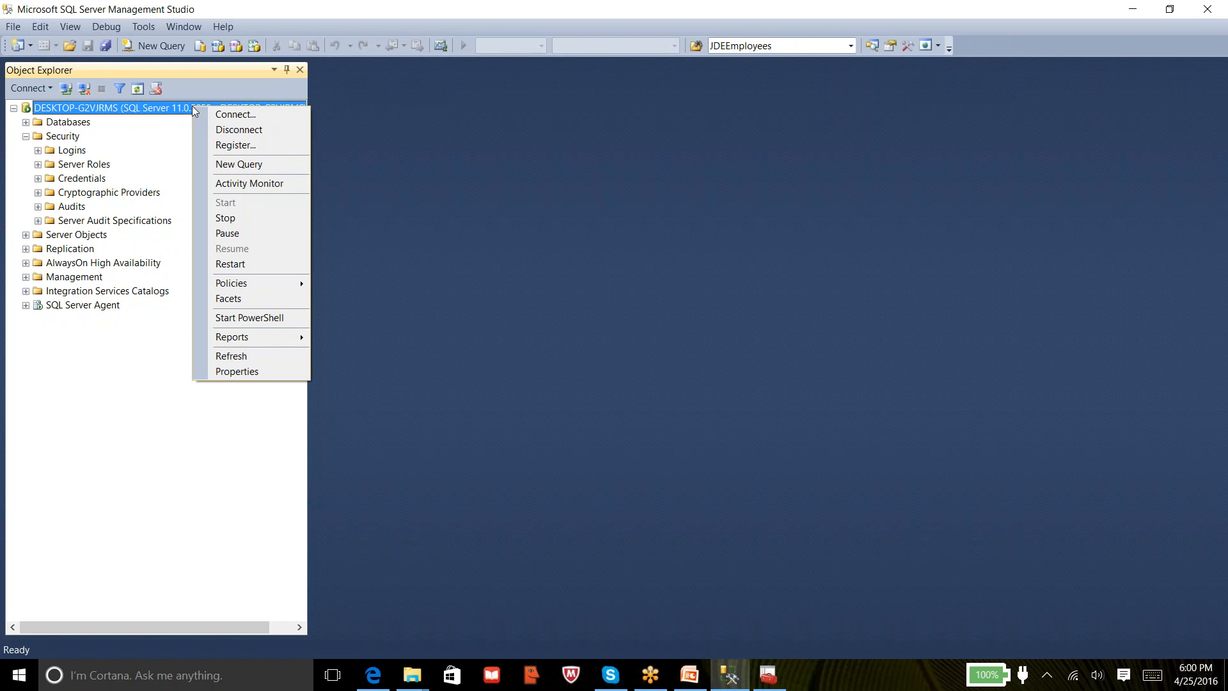
click(247, 299)
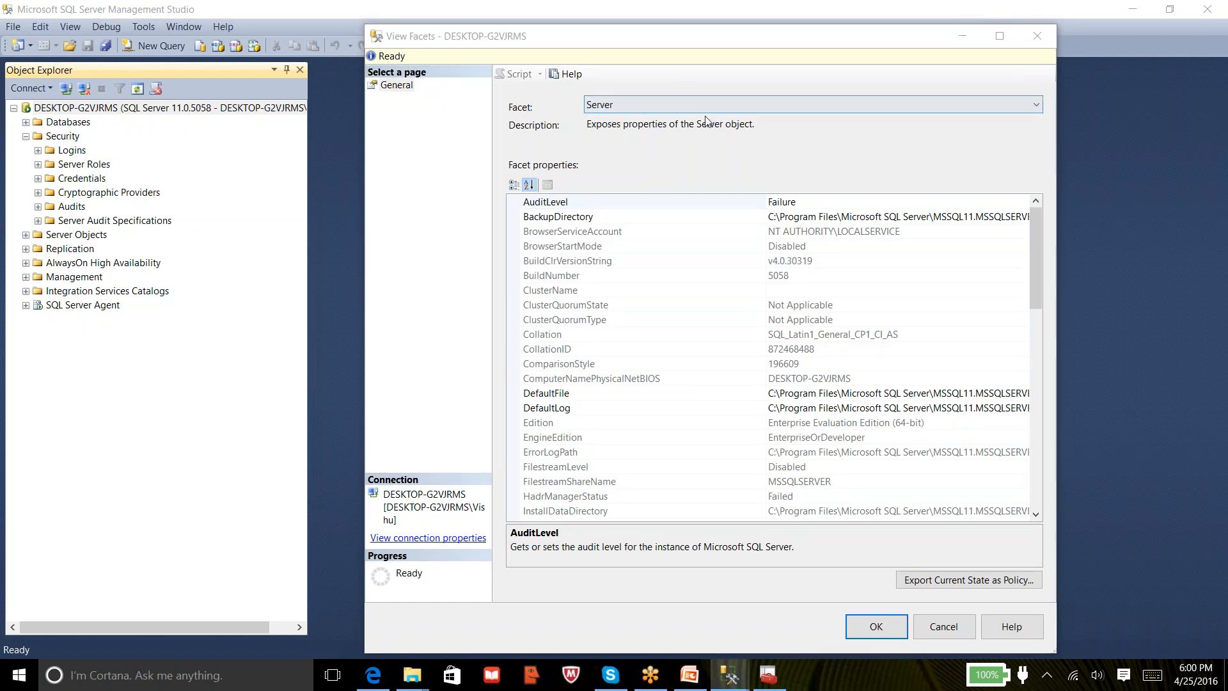
Switch the Facet dropdown to Surface Area Configuration
click(893, 108)
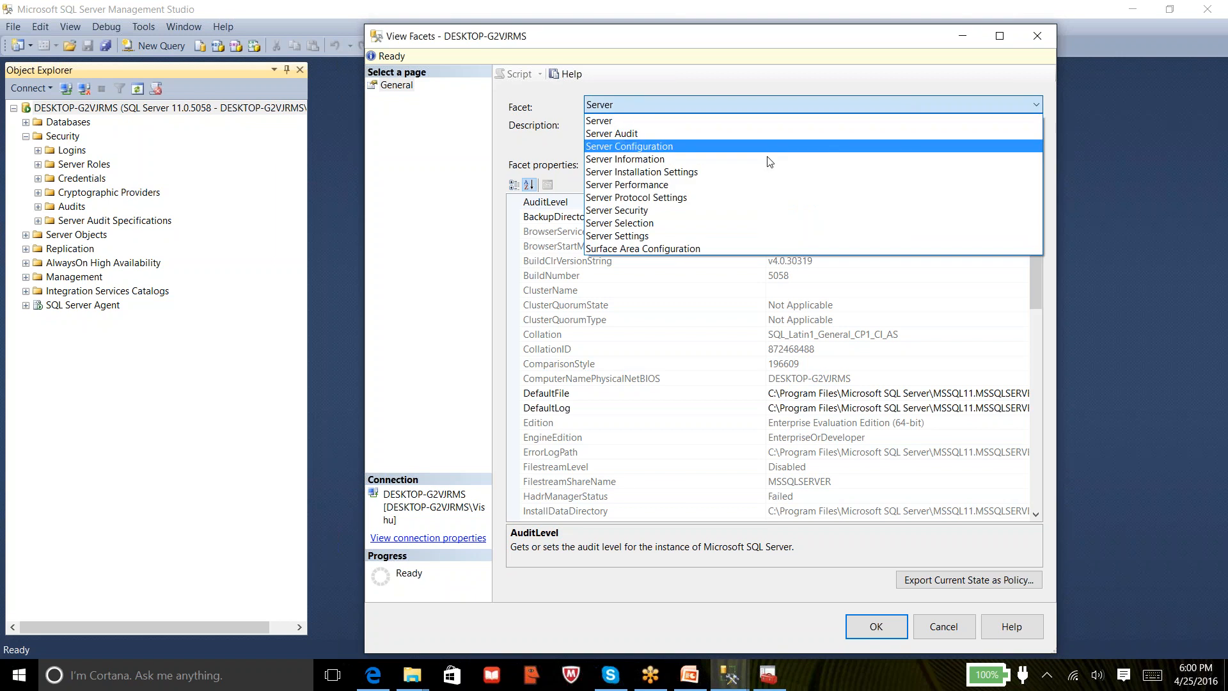
click(643, 250)
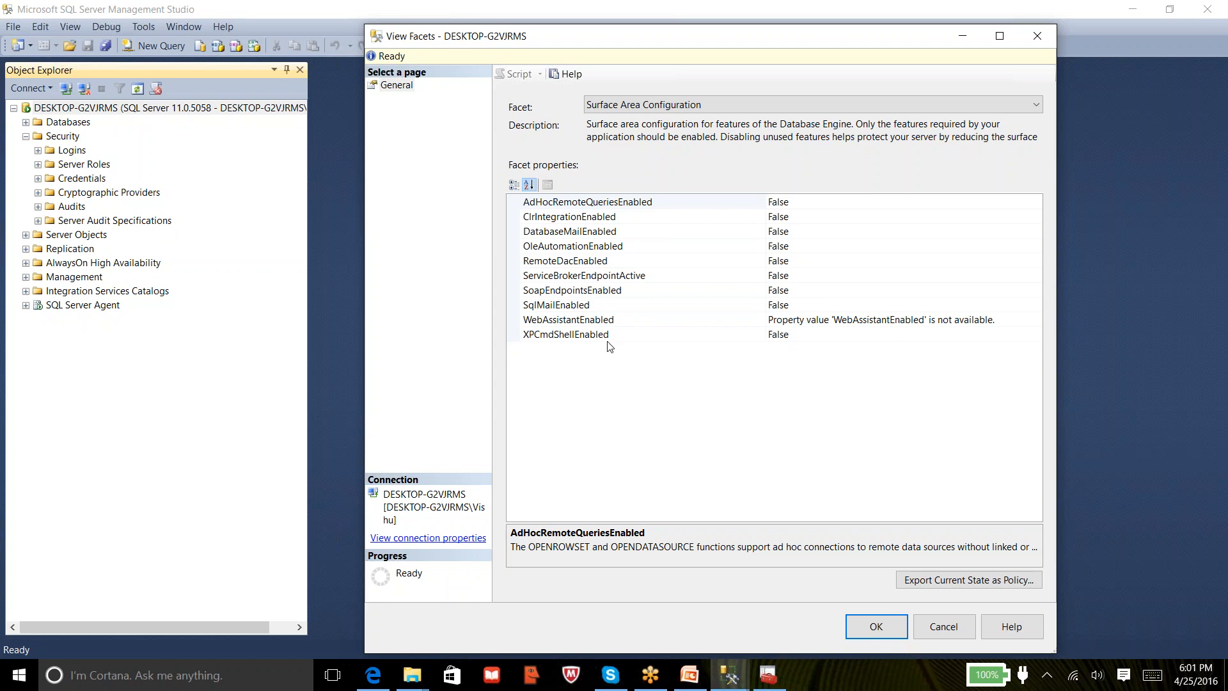
Toggle DatabaseMailEnabled and XPCmdShellEnabled to True, then cancel View Facets without applying
click(625, 234)
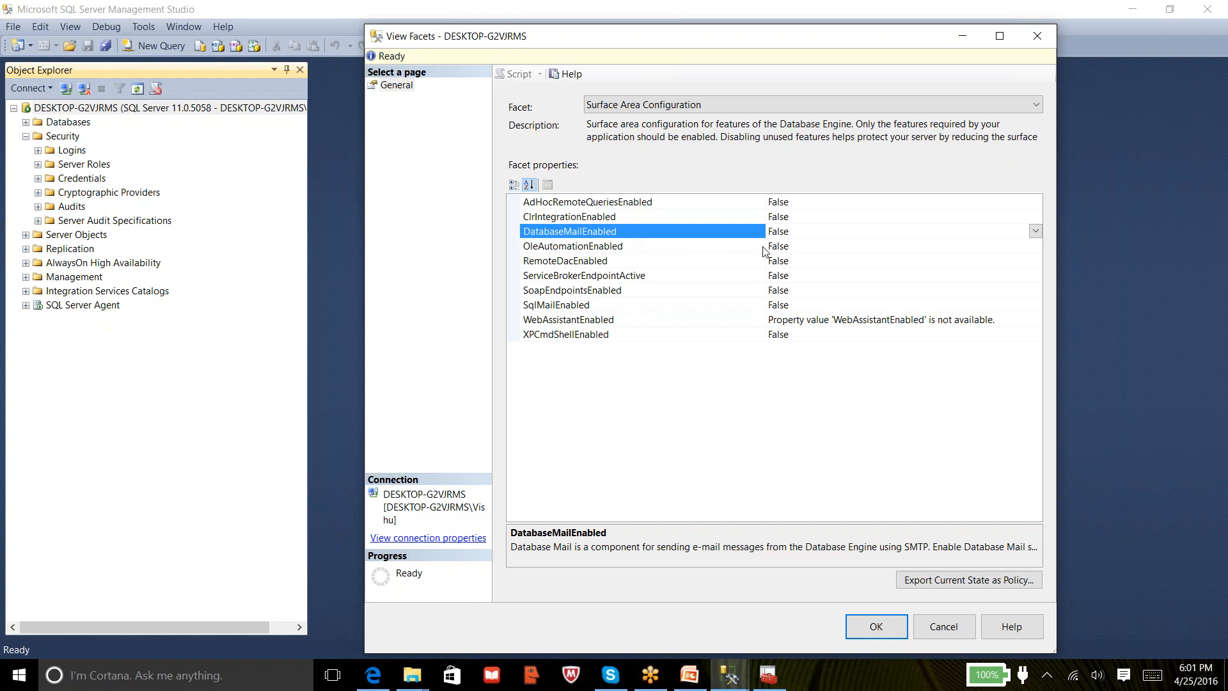
double_click(809, 235)
click(638, 338)
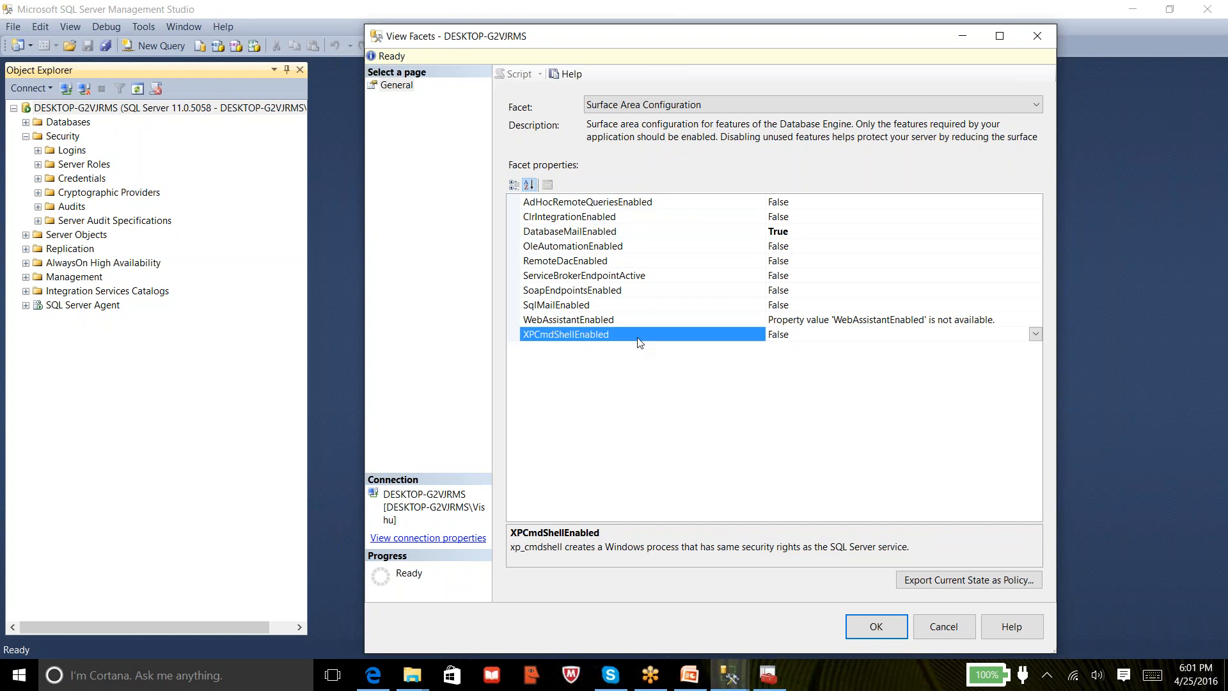
double_click(823, 333)
click(947, 627)
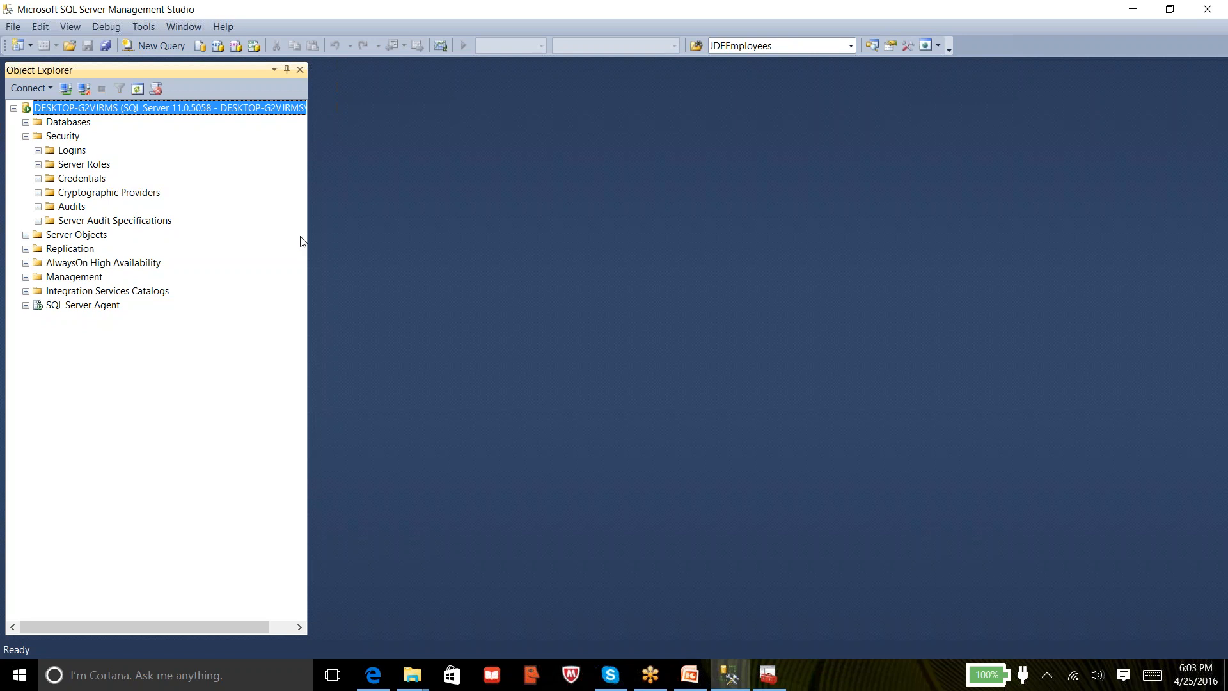
Expand the Logins folder under Security and select the sa login
click(72, 152)
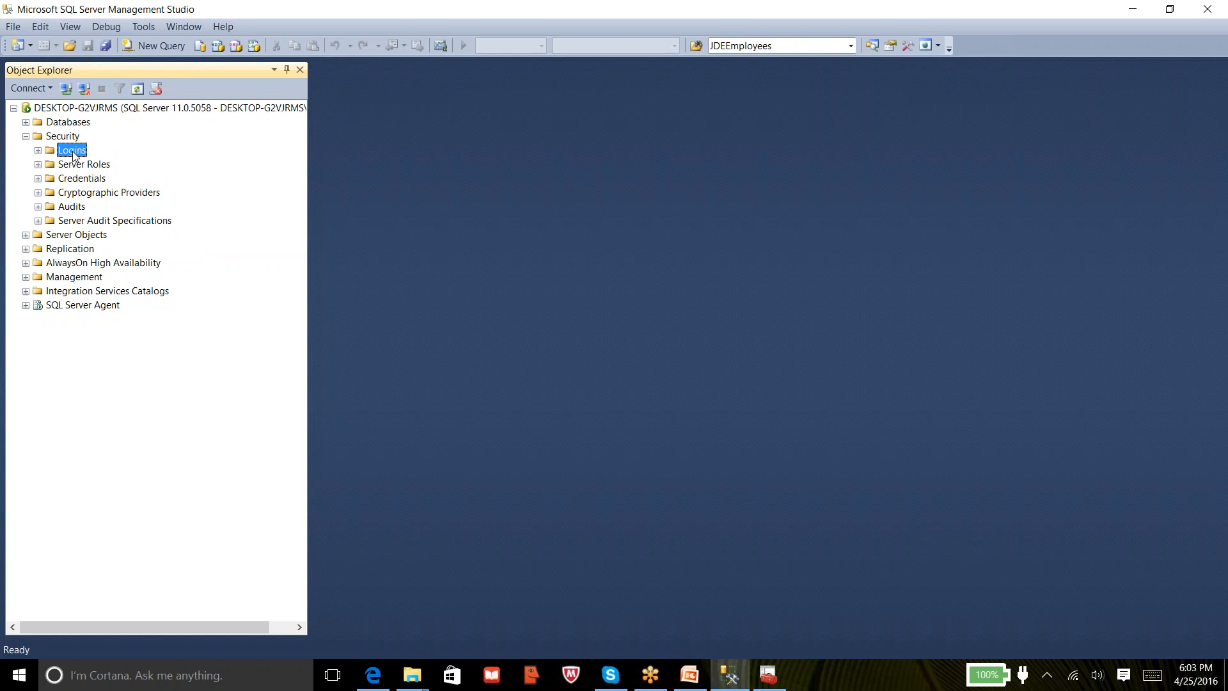
click(38, 152)
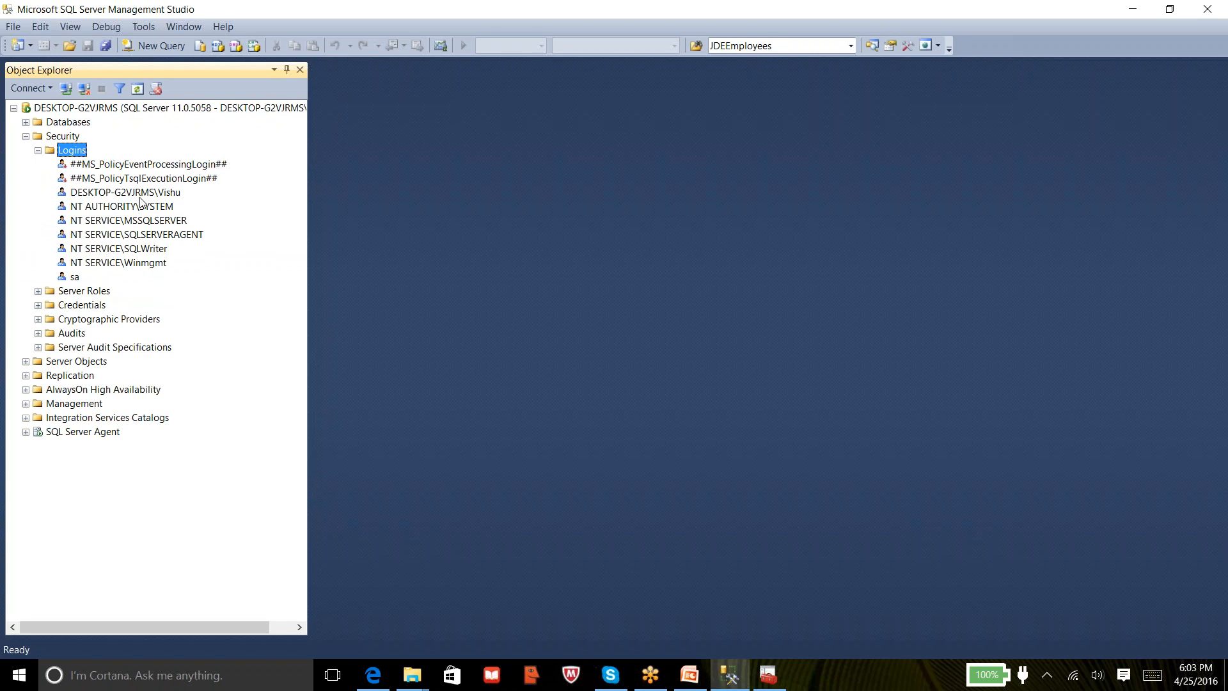
click(78, 280)
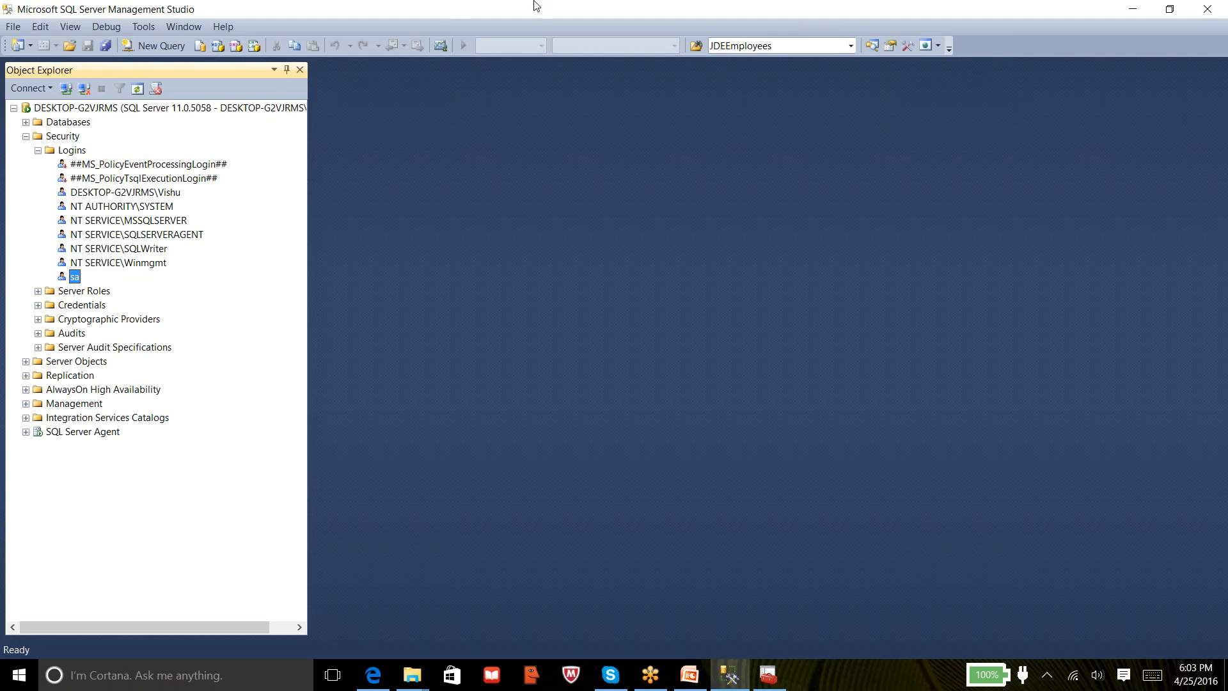
click(676, 16)
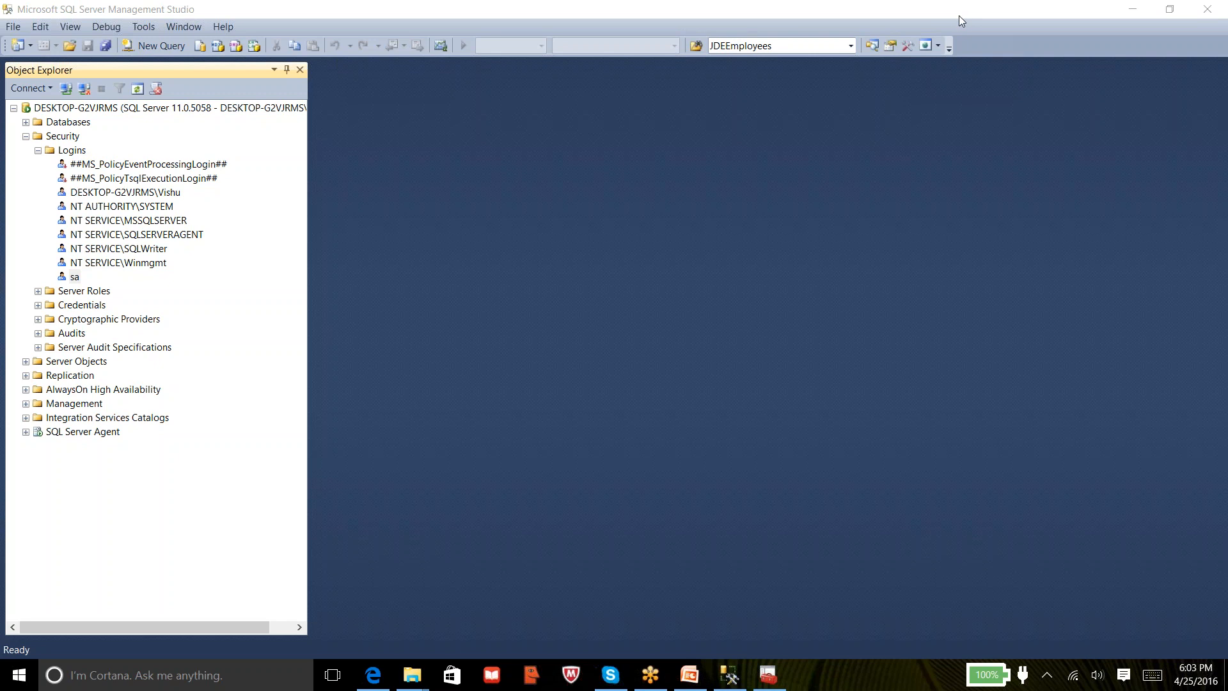
Open the Login - New dialog from the Logins folder's context menu
right_click(70, 156)
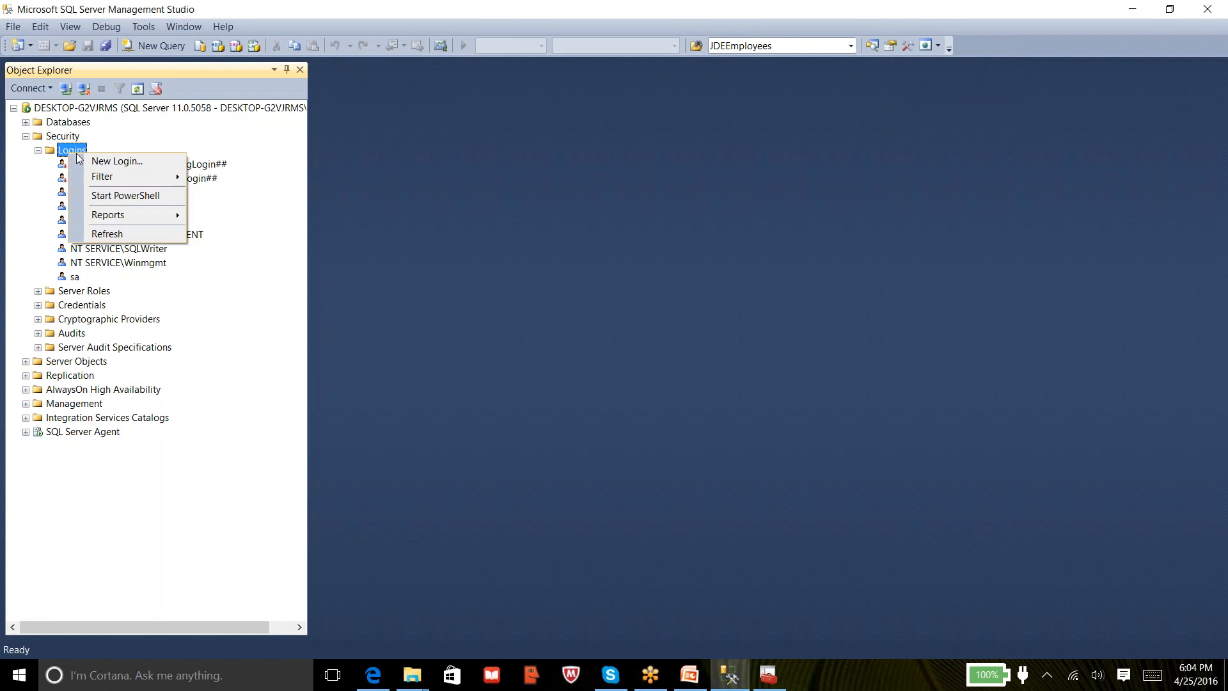
click(109, 161)
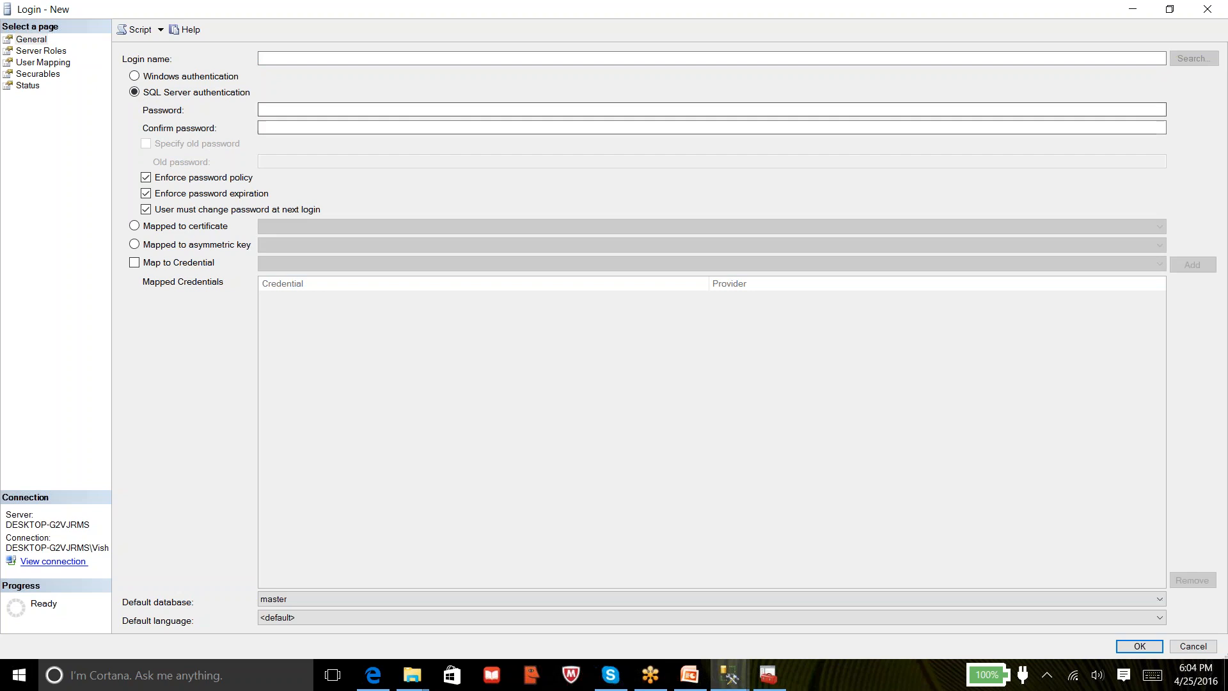
Enter venkat as the new login name
click(270, 123)
click(327, 57)
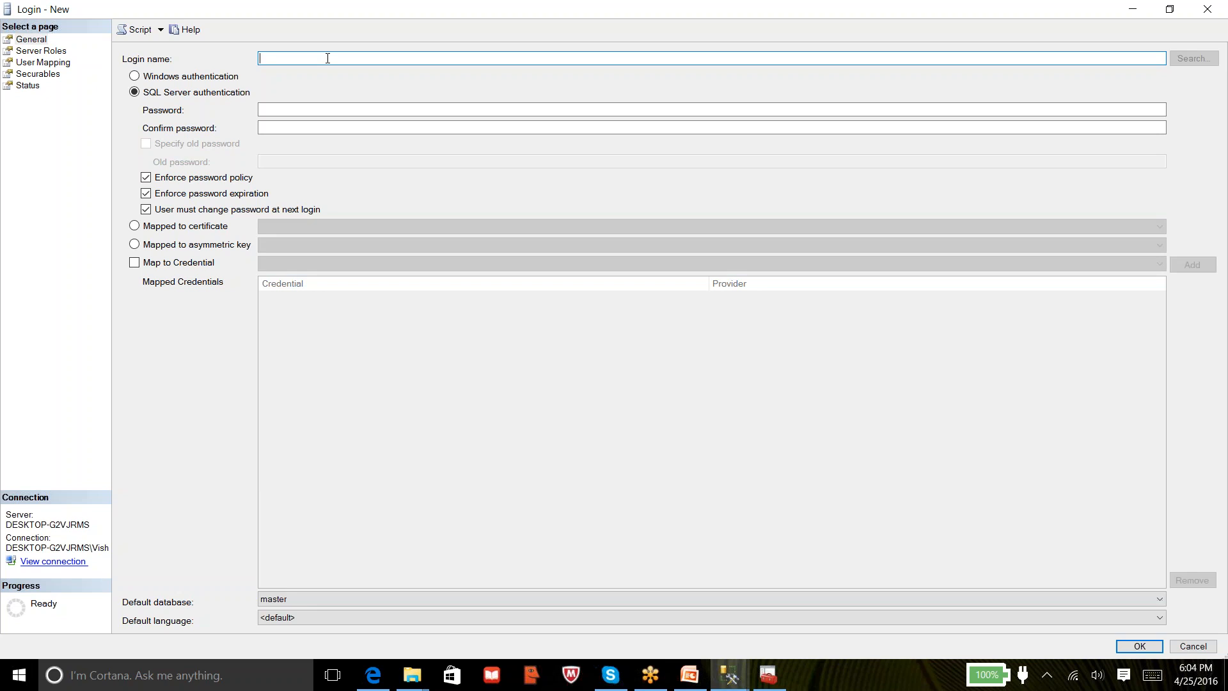
text(venkat)
key(Tab)
key(Tab)
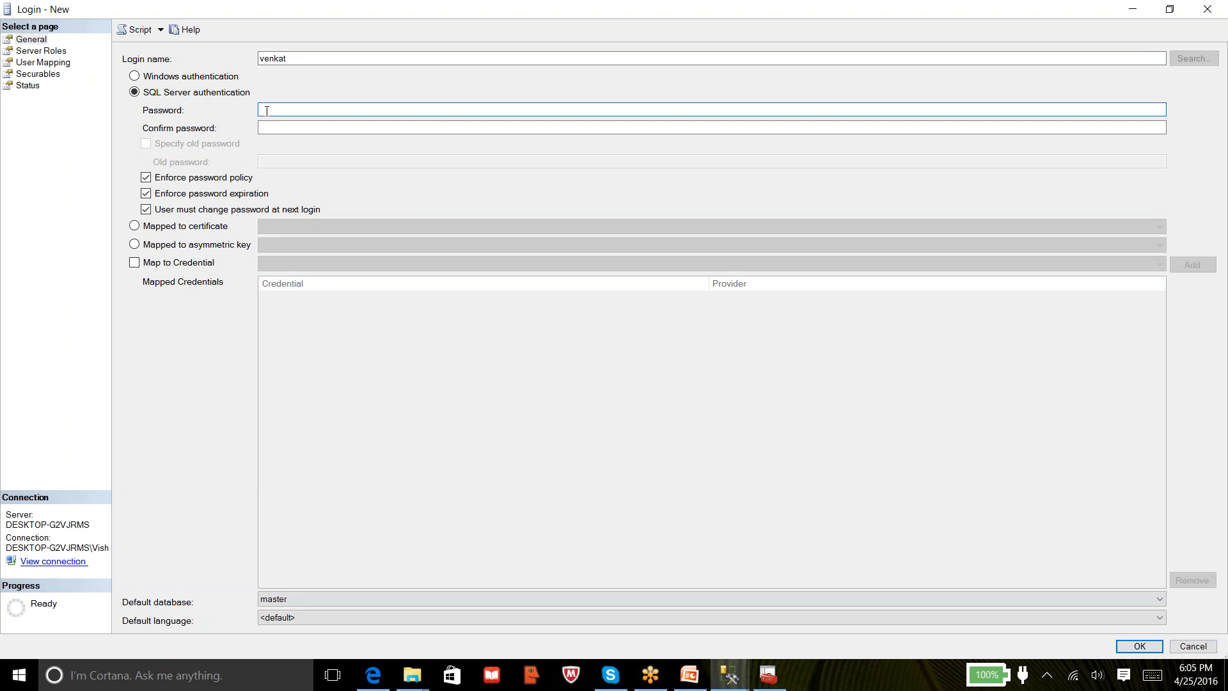
Type a six-character password in Password and repeat it in Confirm password
text(*****)
key(BackSpace)
key(BackSpace)
key(BackSpace)
key(BackSpace)
key(BackSpace)
text(******)
key(Tab)
text(******)
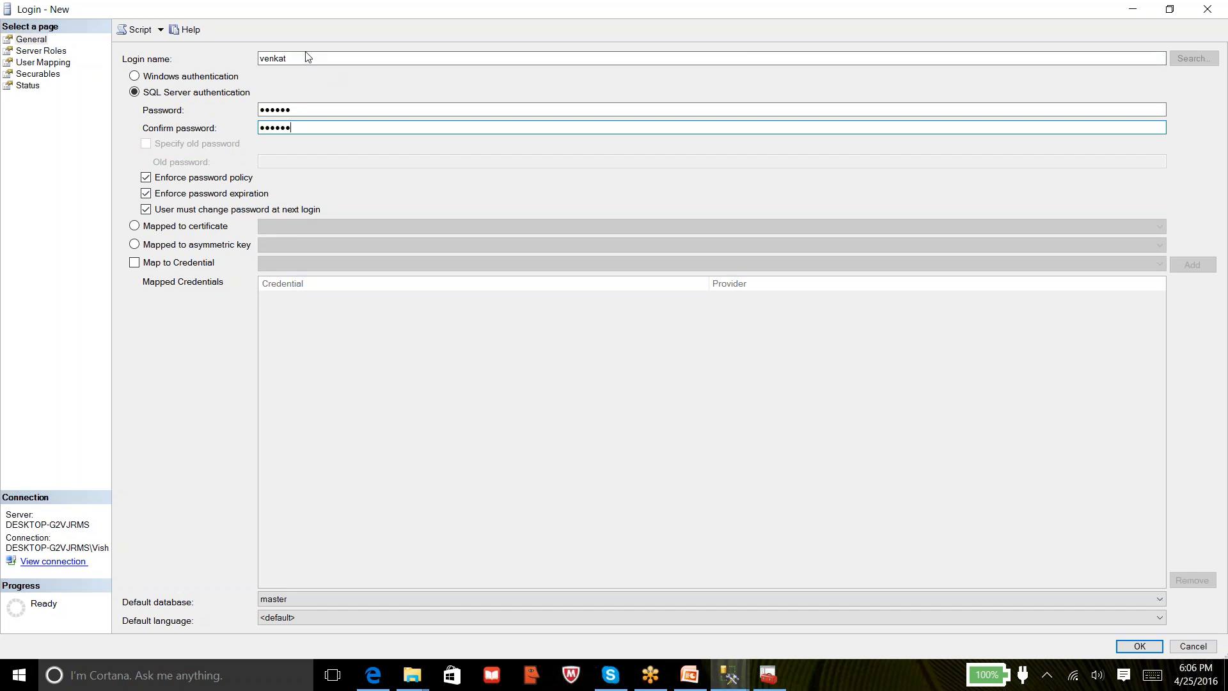
click(294, 107)
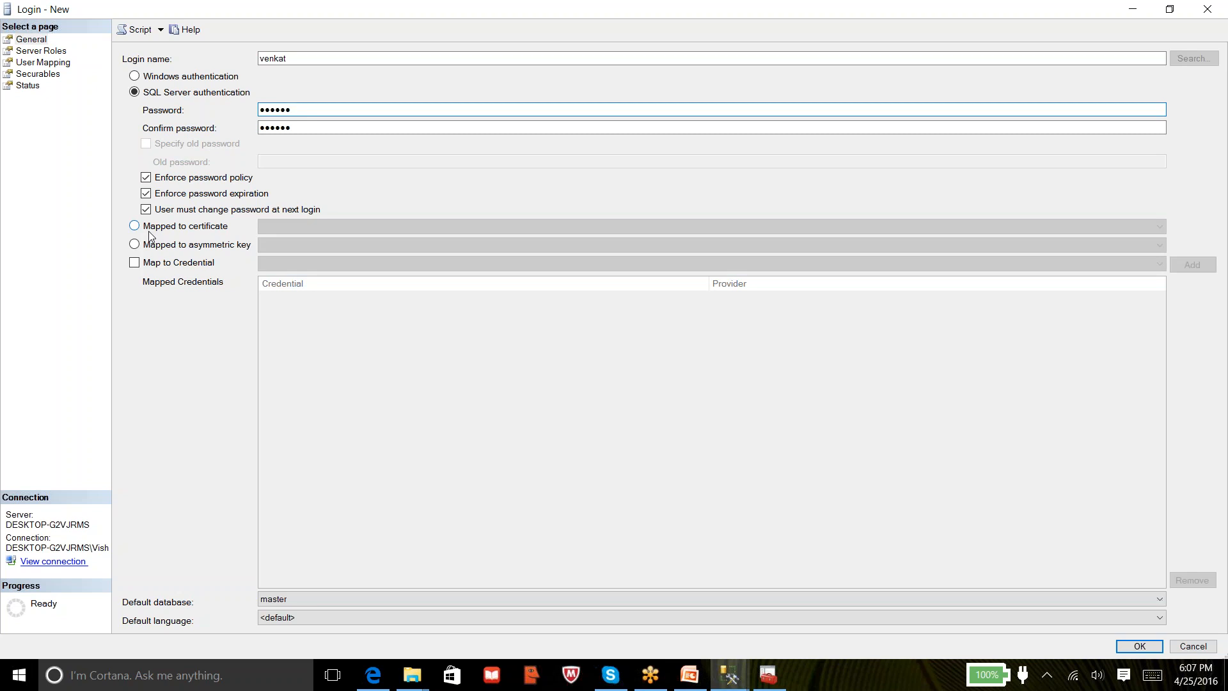
Untick Enforce password policy and switch to the Server Roles page
click(151, 180)
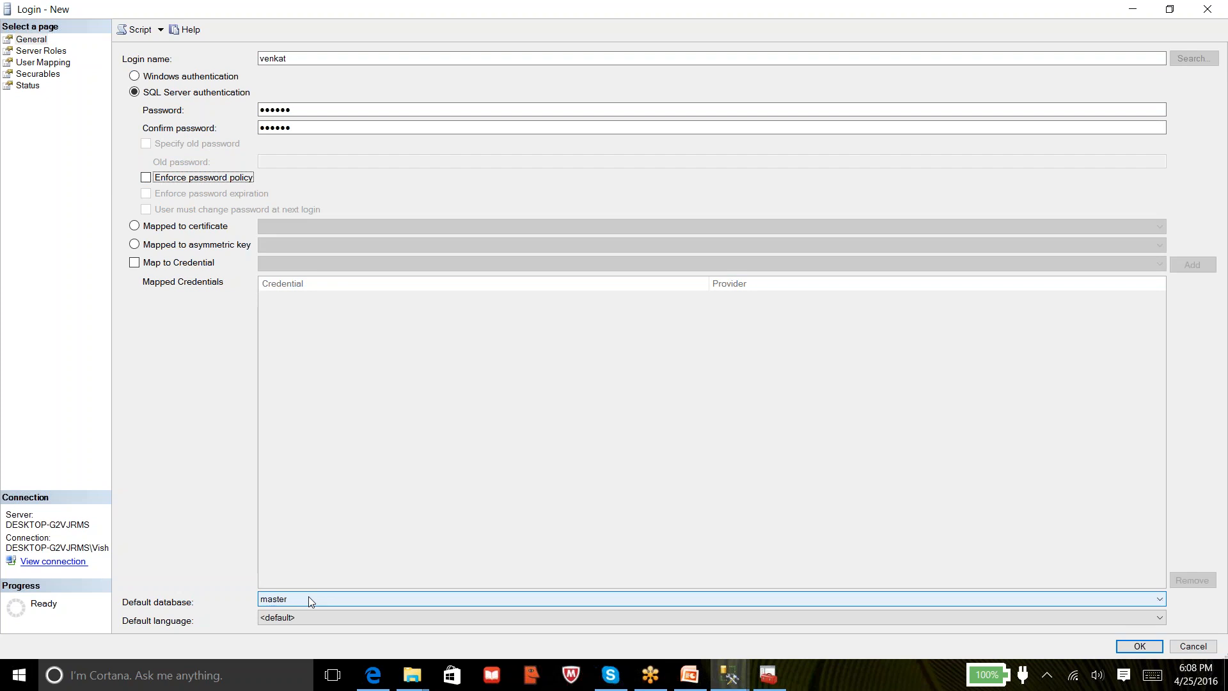
click(29, 52)
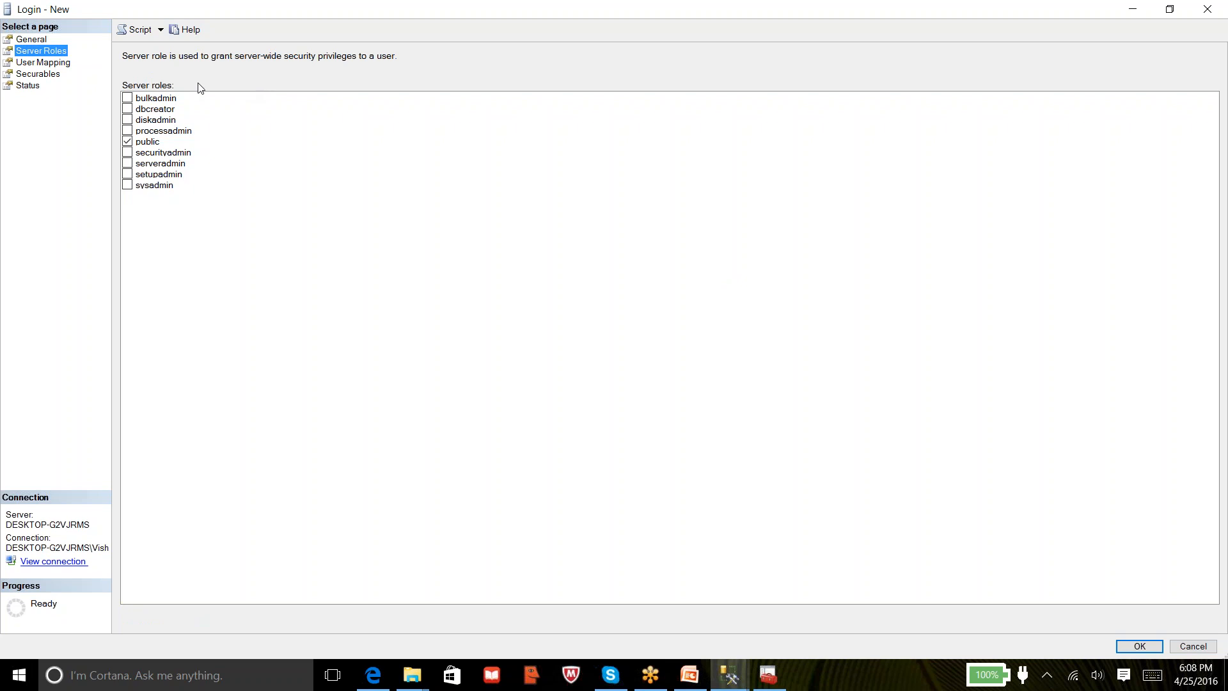
Try the bulkadmin, dbcreator and diskadmin roles, ending with processadmin ticked beside public
click(145, 101)
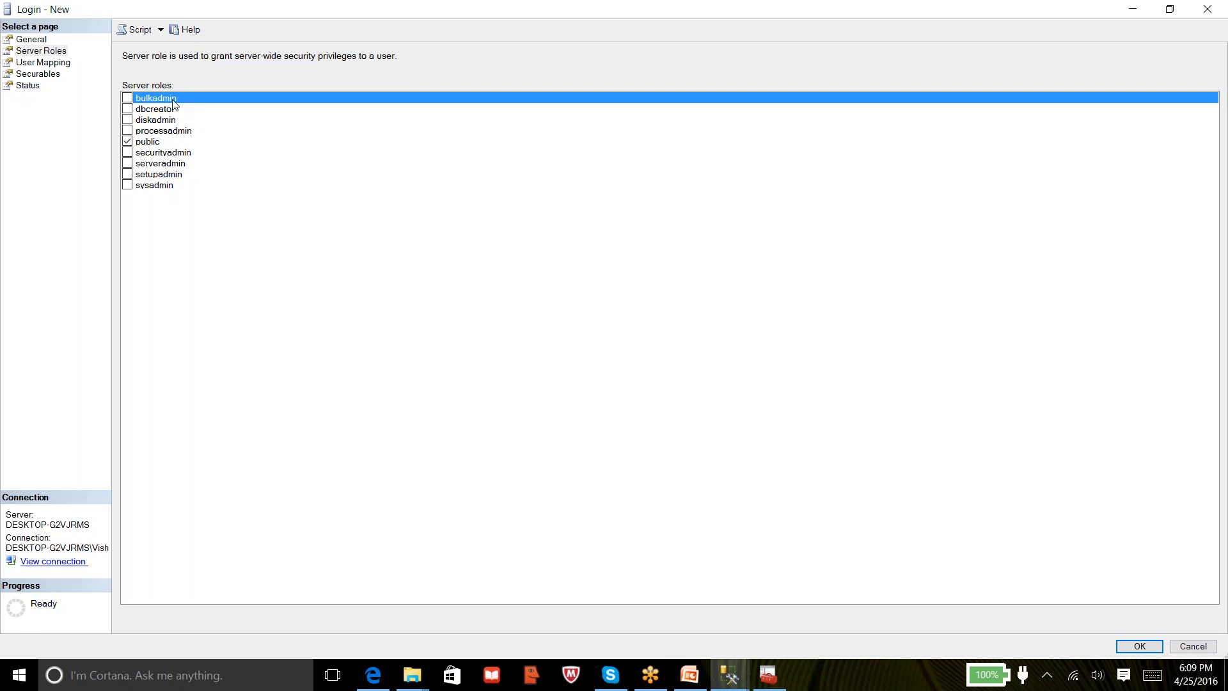
click(127, 109)
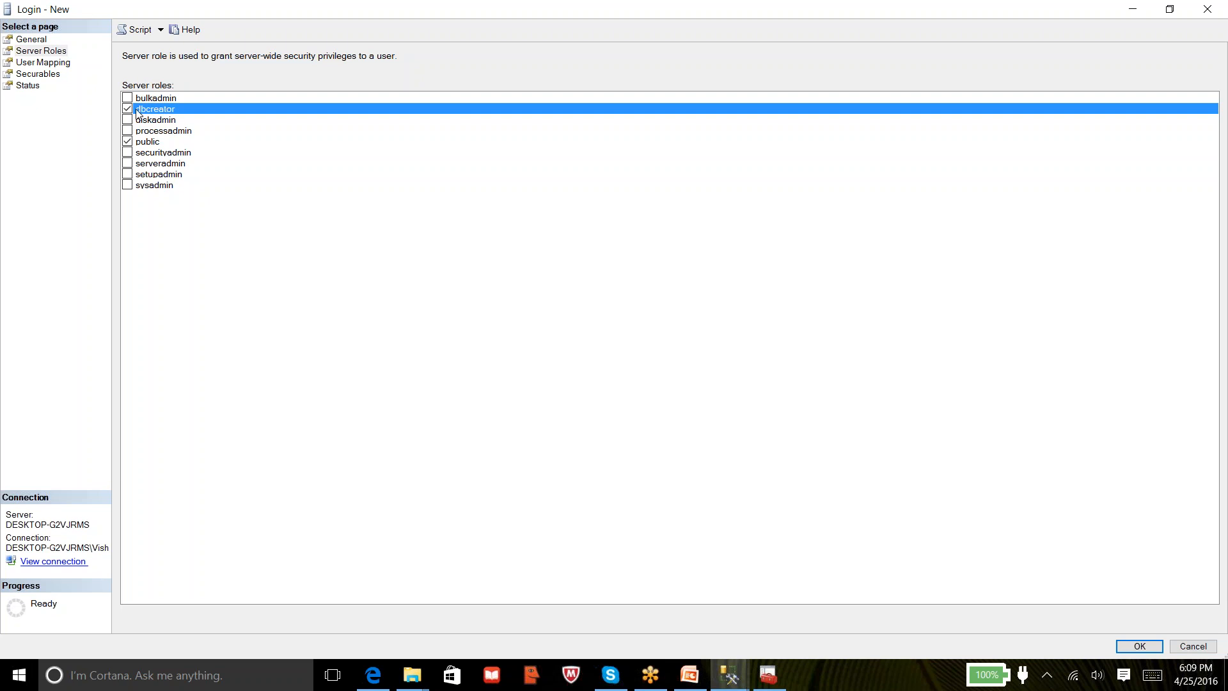
click(134, 110)
click(128, 121)
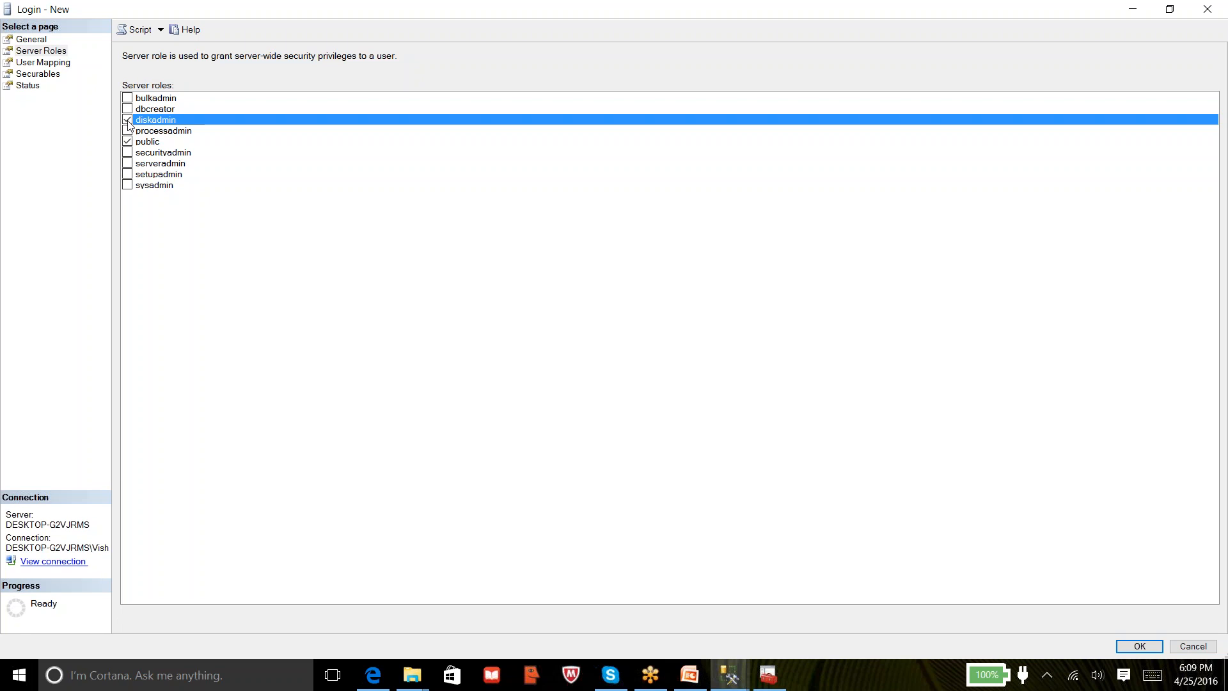
click(128, 123)
click(128, 133)
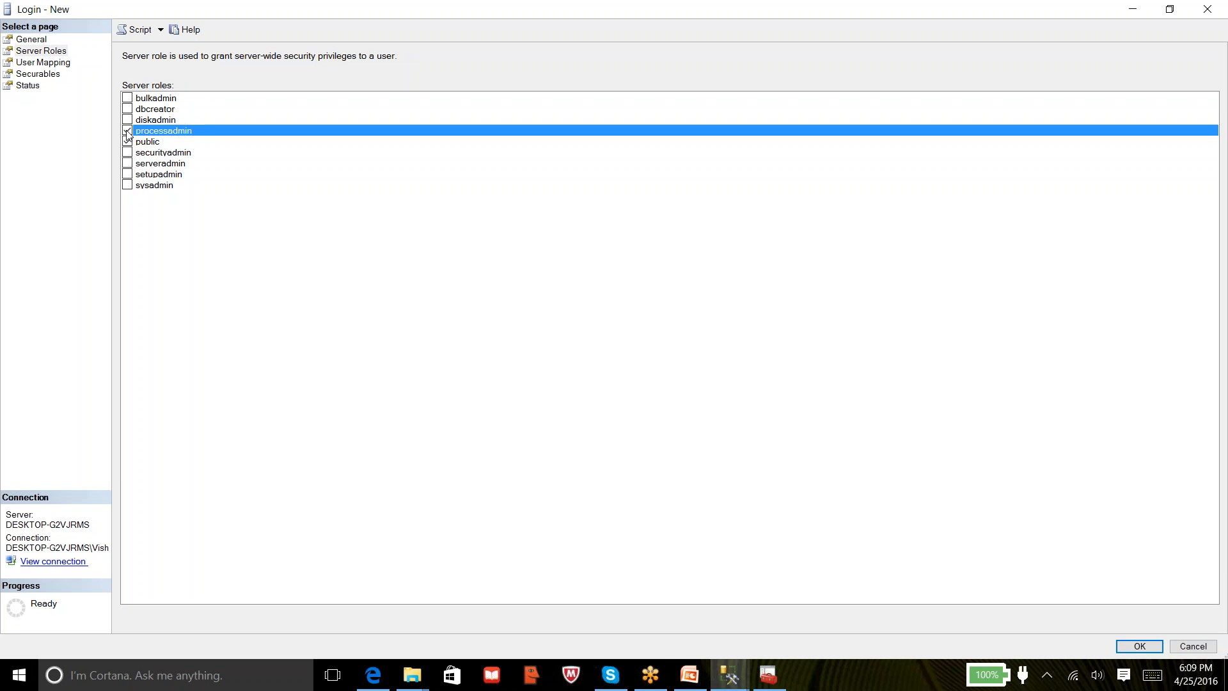
Launch Task Manager from the taskbar and select the Microsoft Edge process
right_click(881, 681)
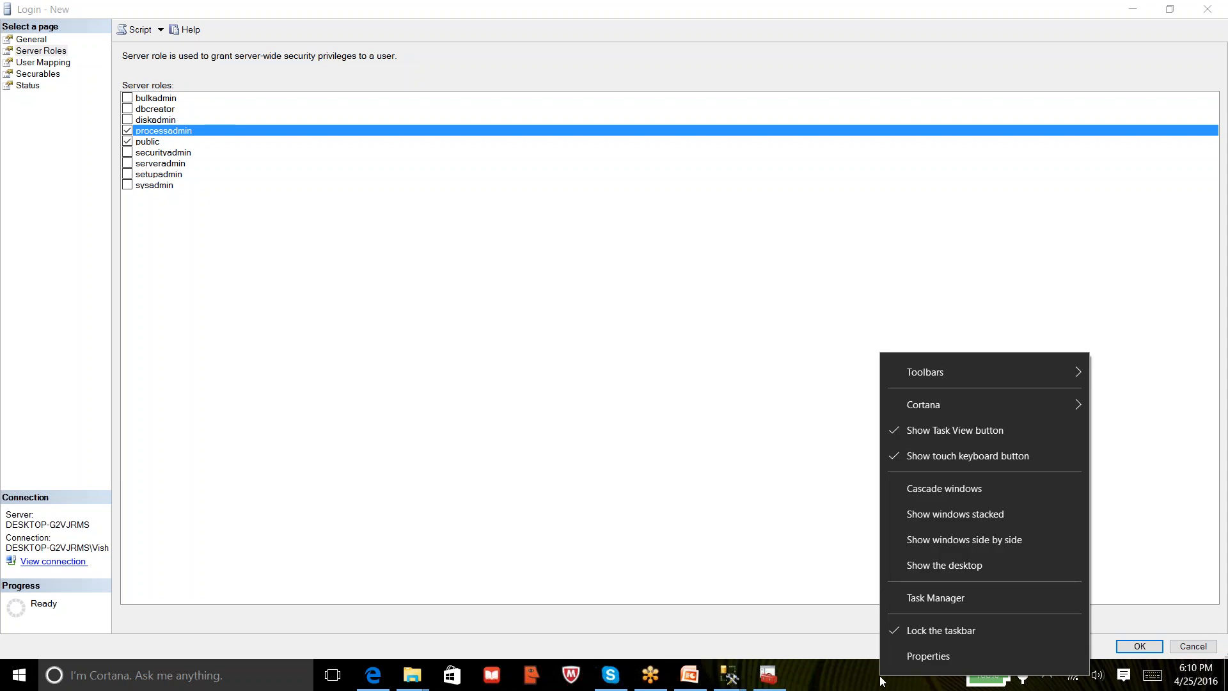
click(944, 599)
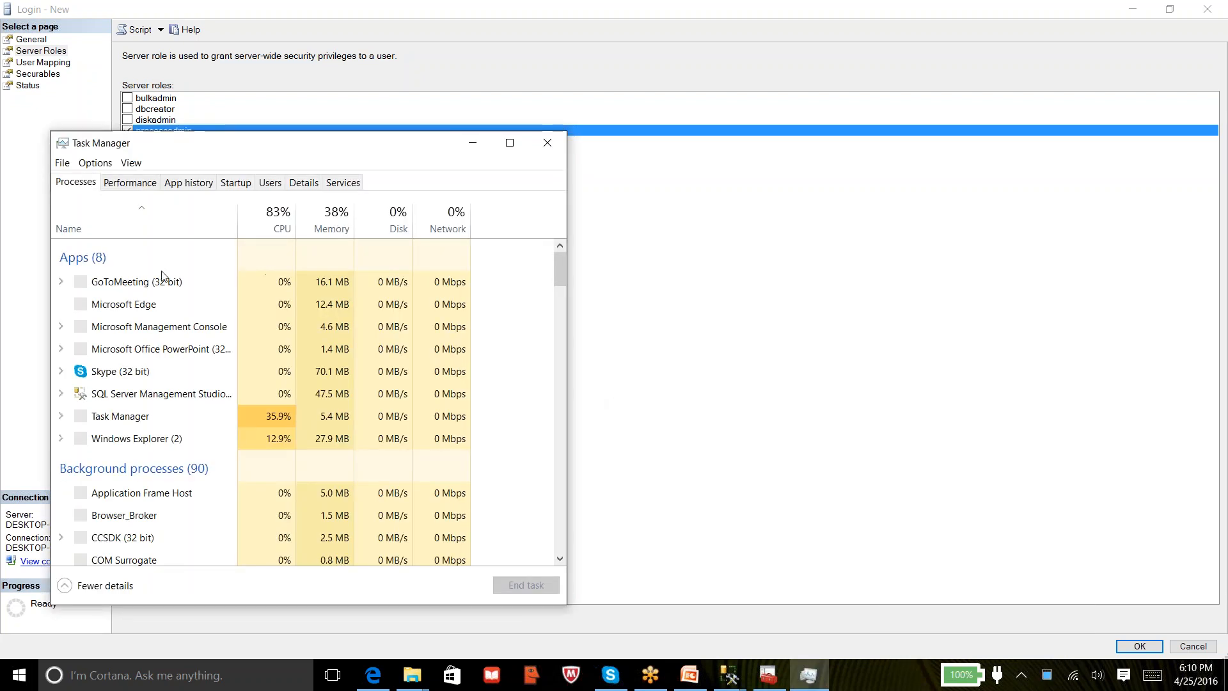
click(130, 306)
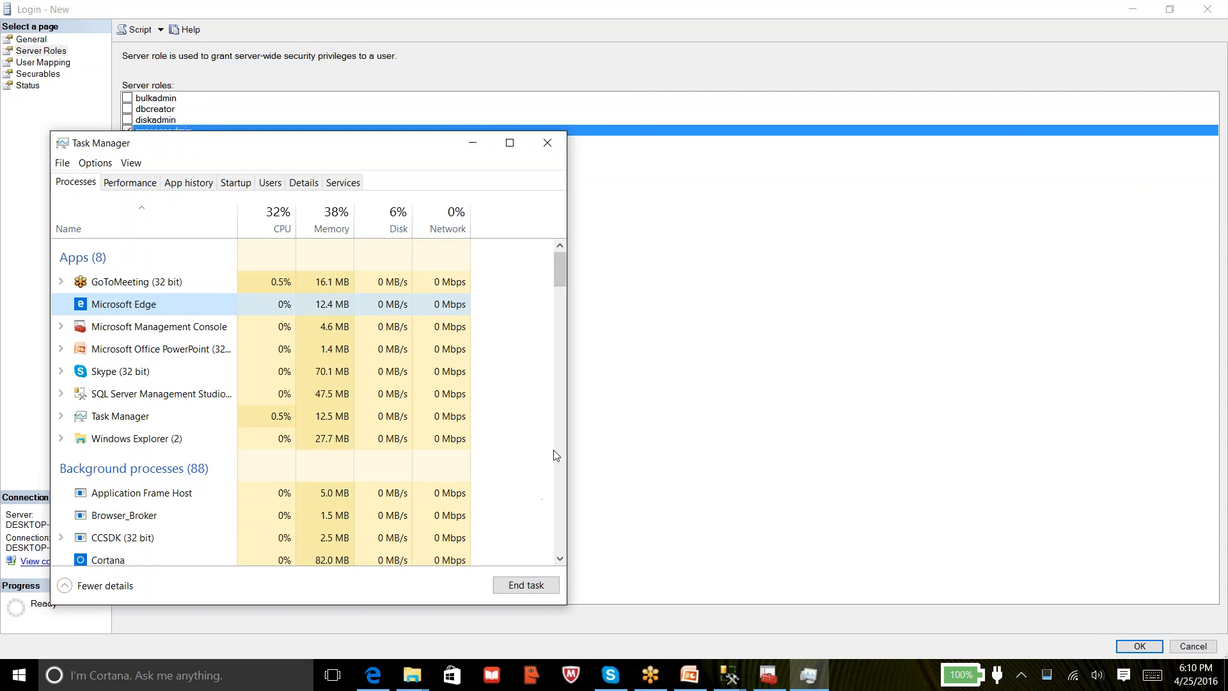
Close Task Manager, remove processadmin, and try the securityadmin, serveradmin and setupadmin roles
click(548, 143)
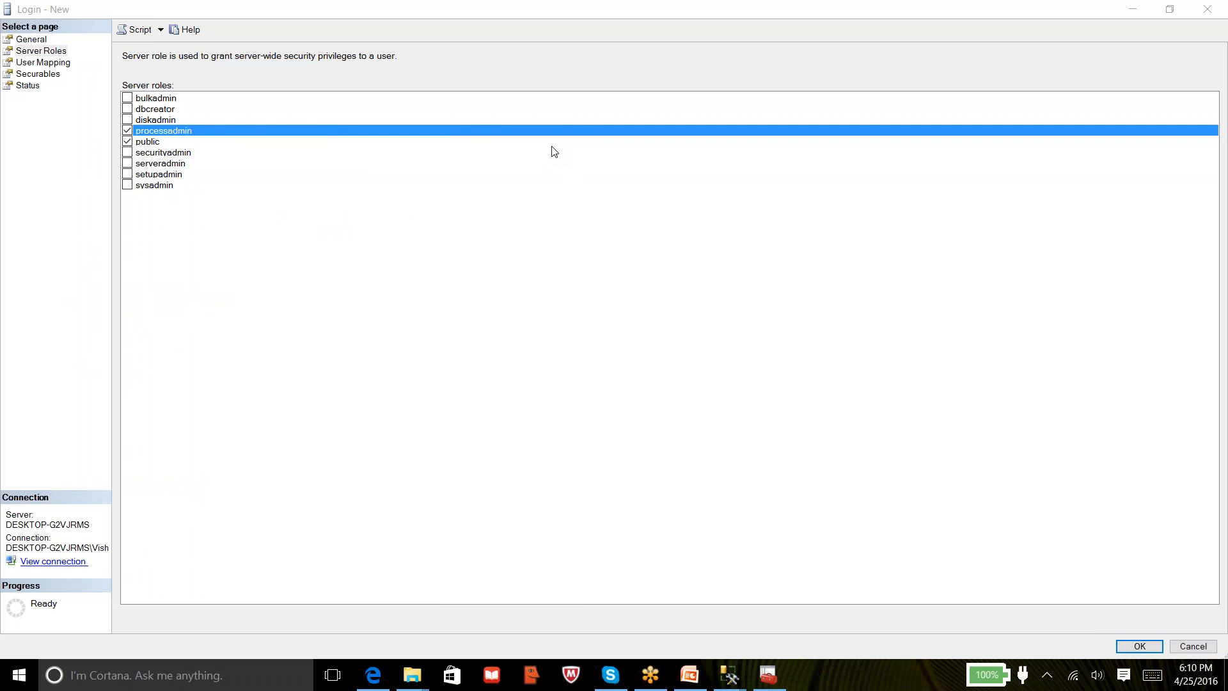
click(208, 130)
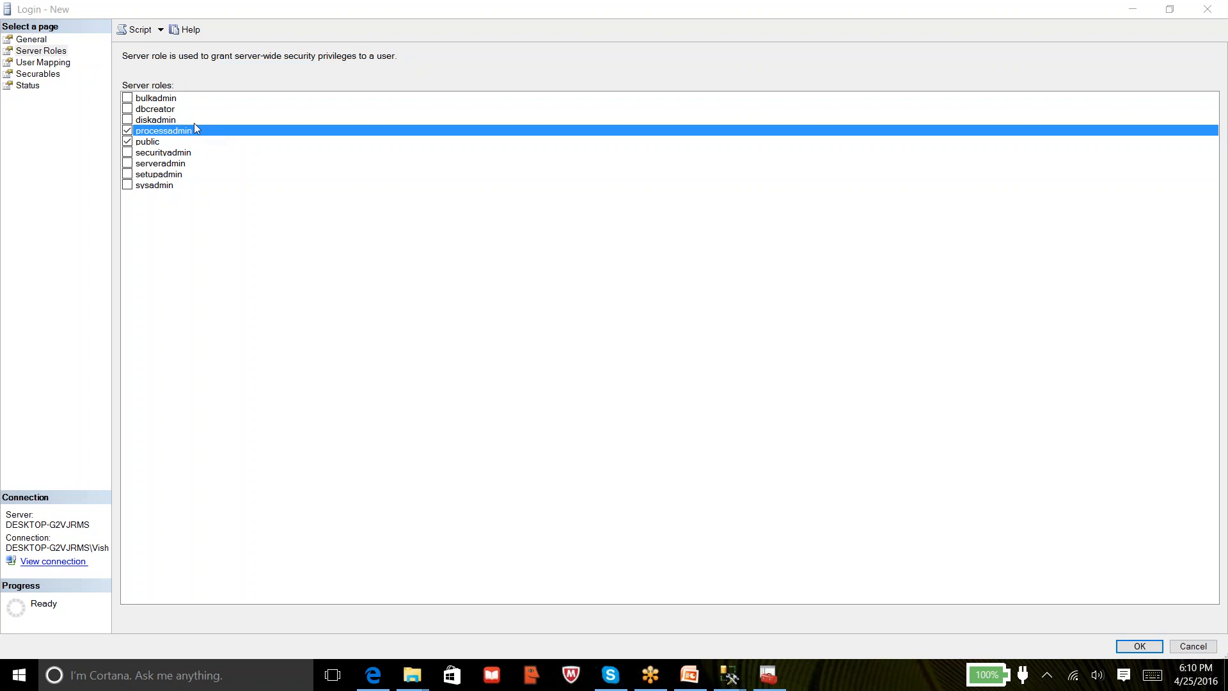
click(125, 154)
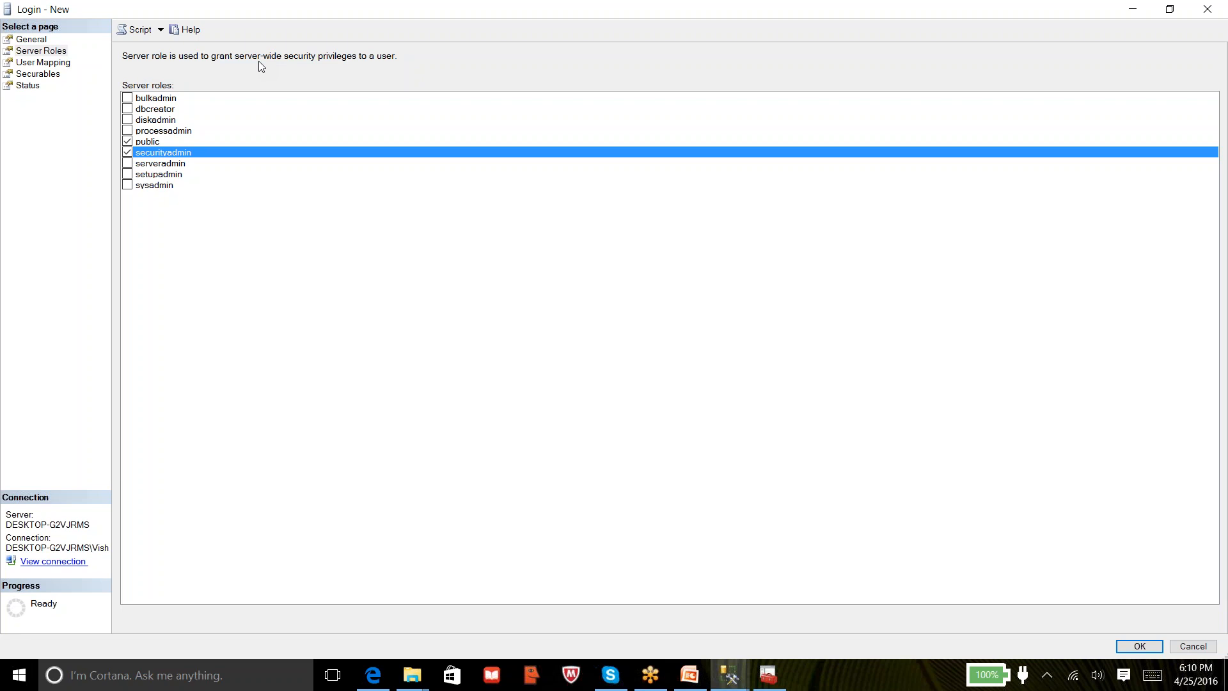
click(128, 164)
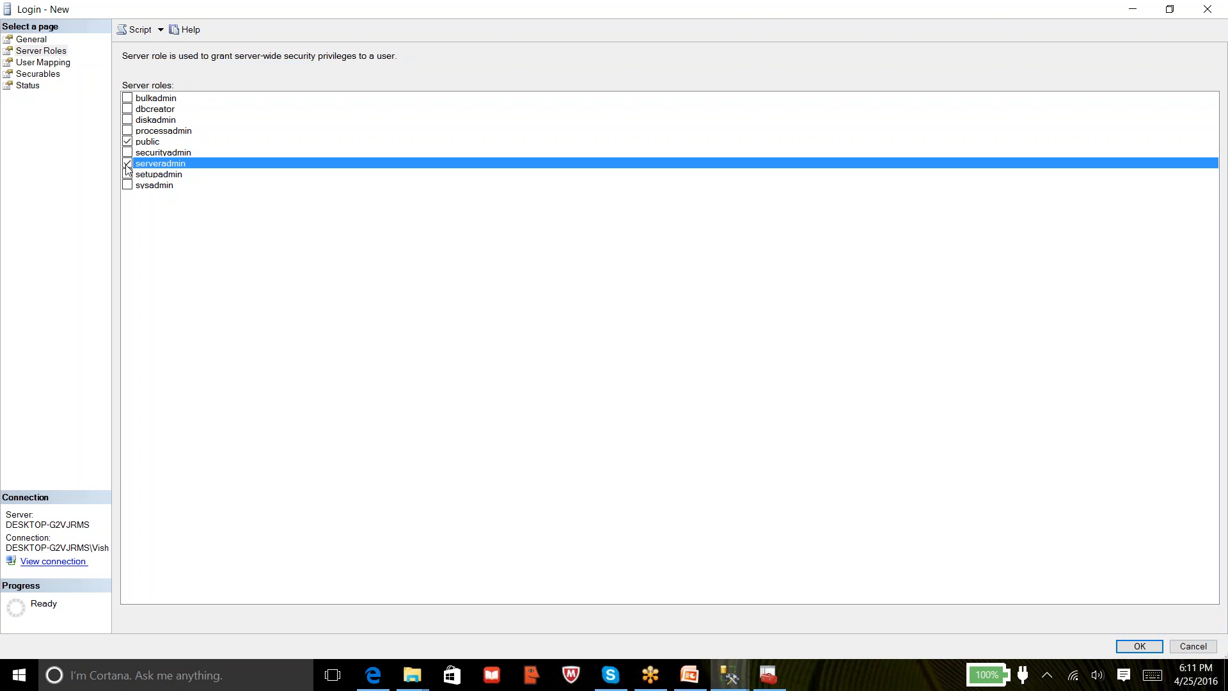
click(127, 176)
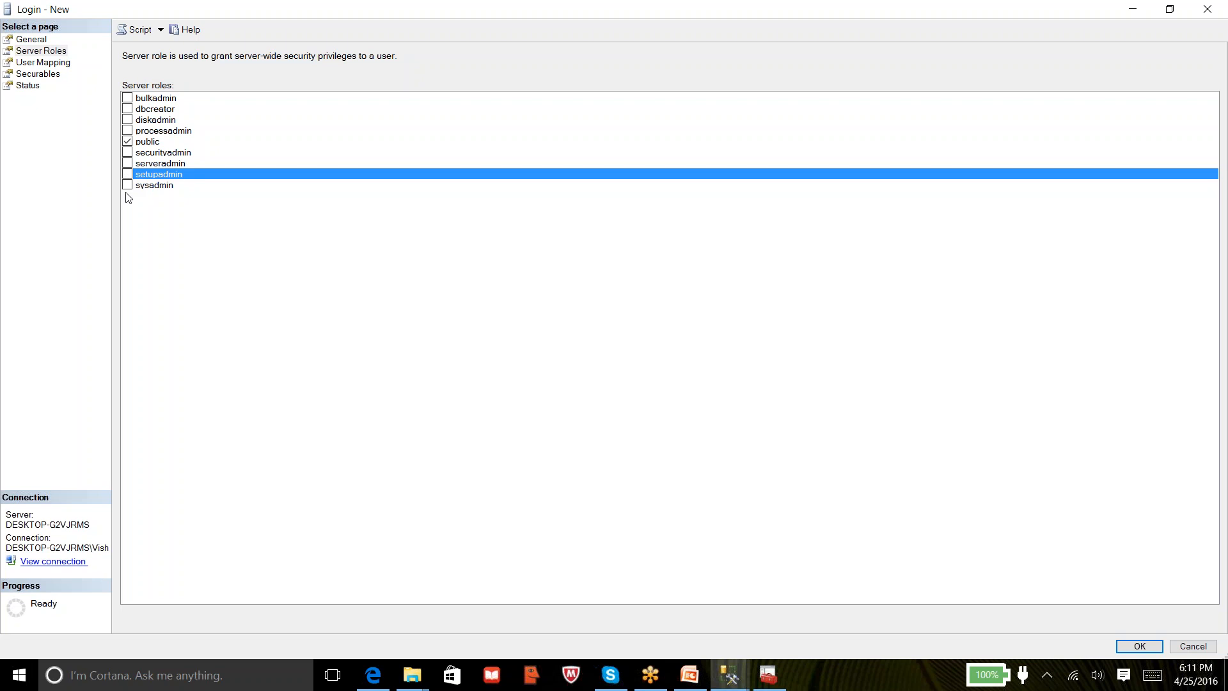
click(127, 185)
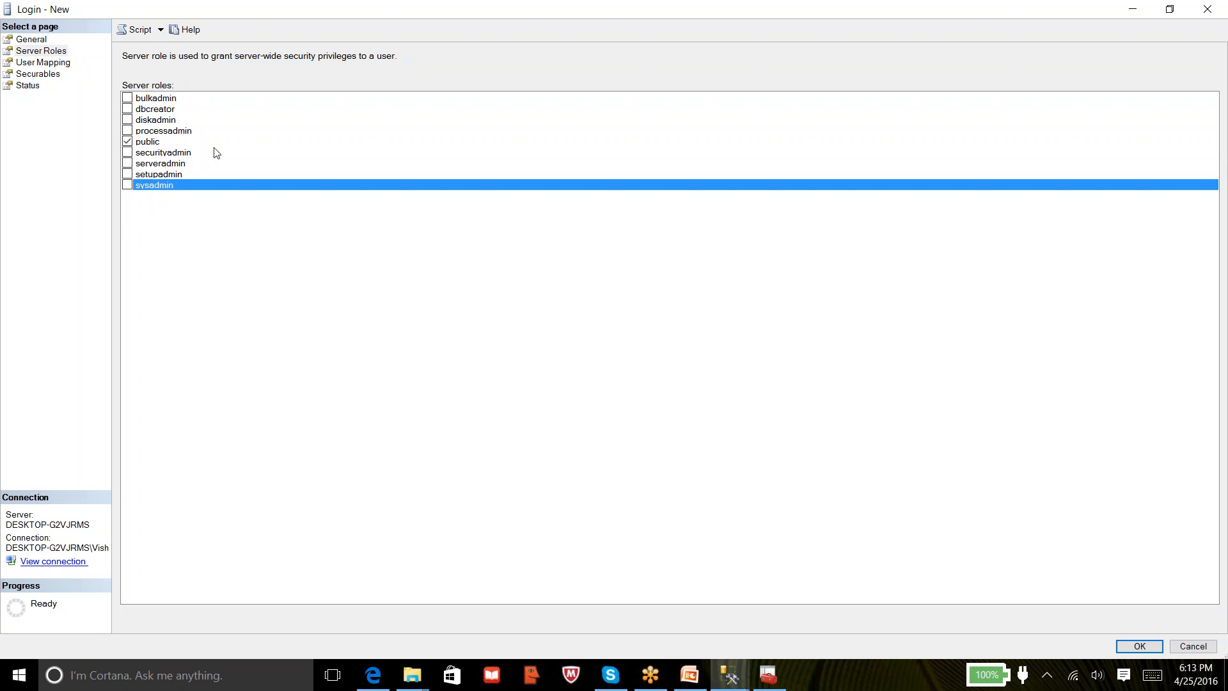
click(157, 143)
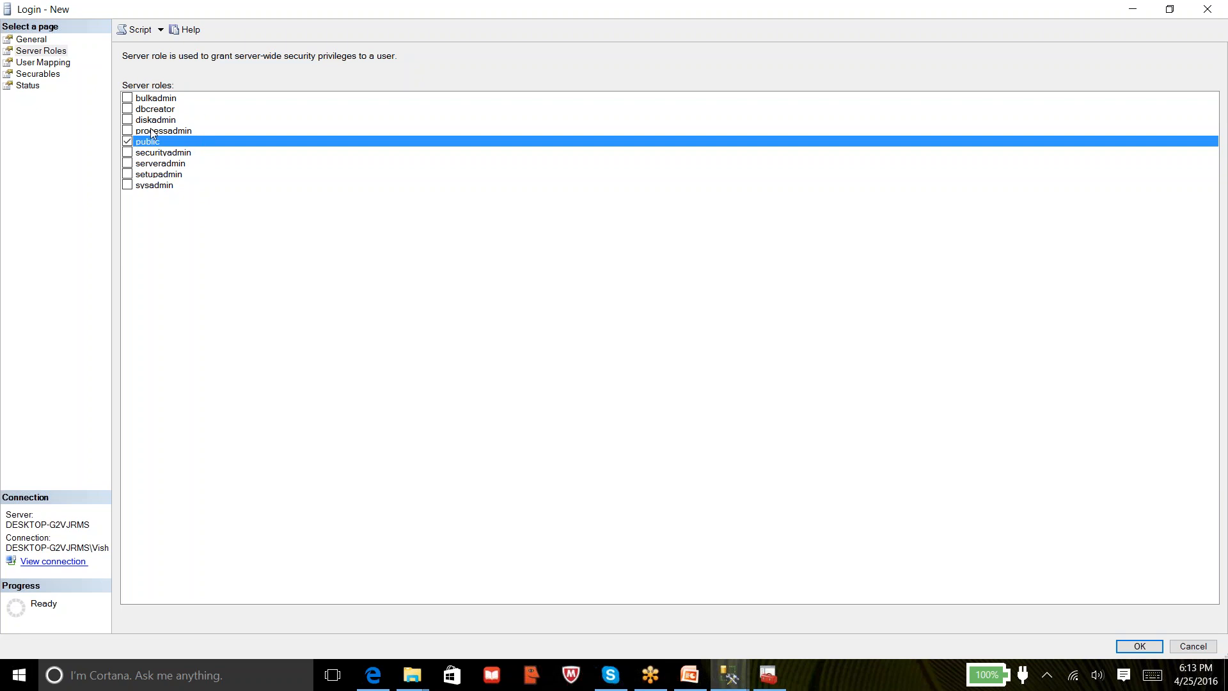
Save the venkat login from the General page, select it under Logins, then collapse Security
click(31, 41)
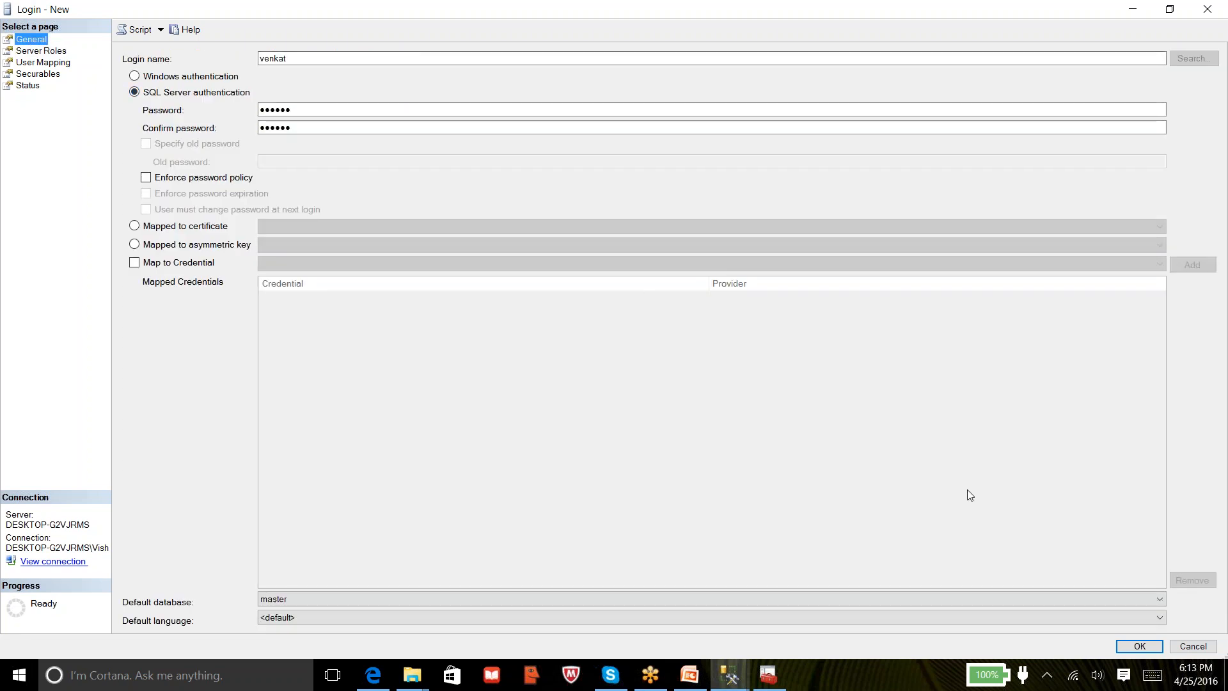
click(1144, 646)
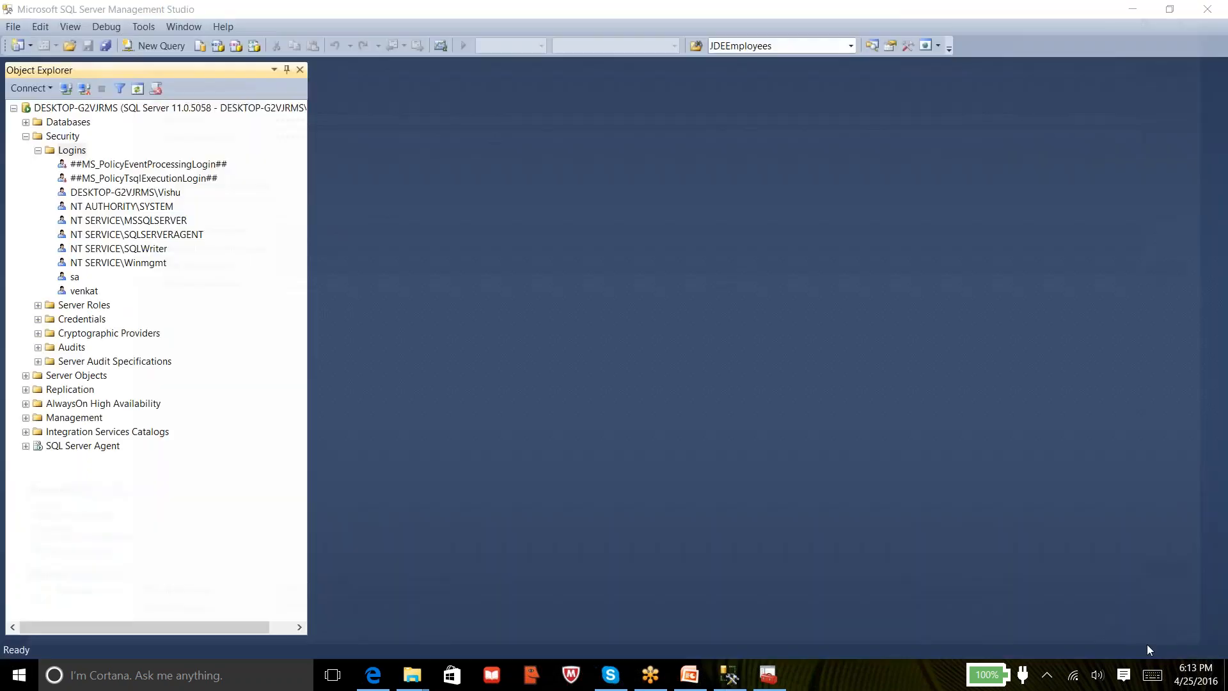
click(81, 295)
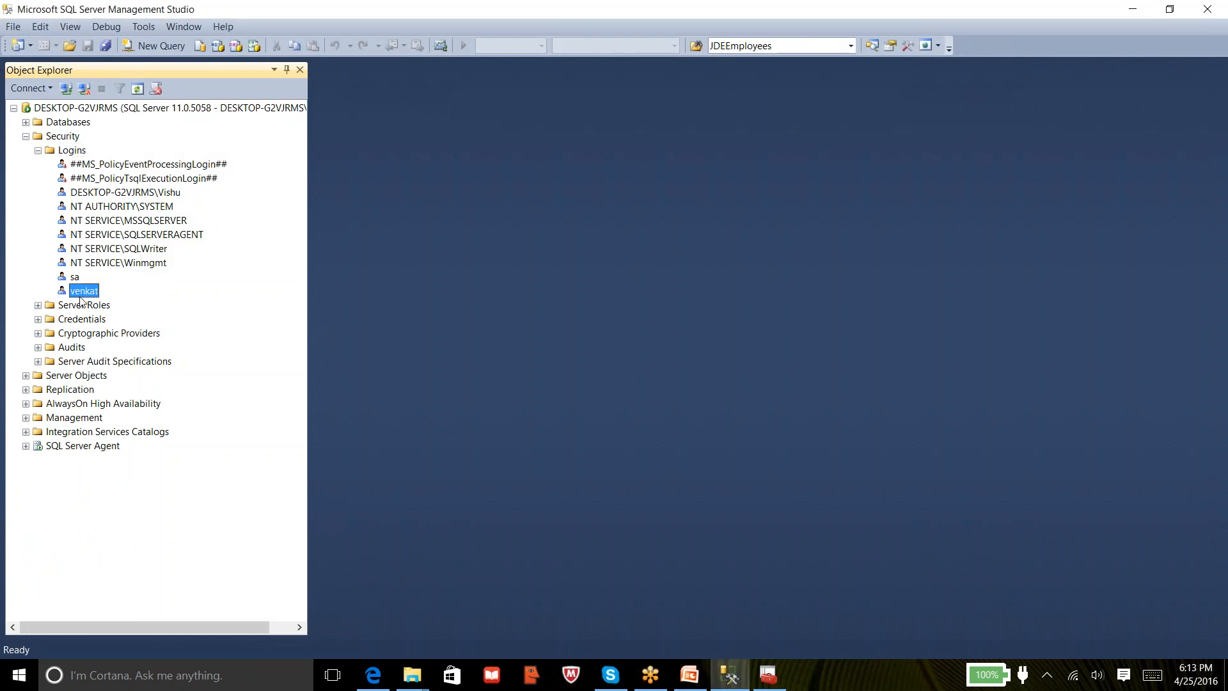
click(25, 137)
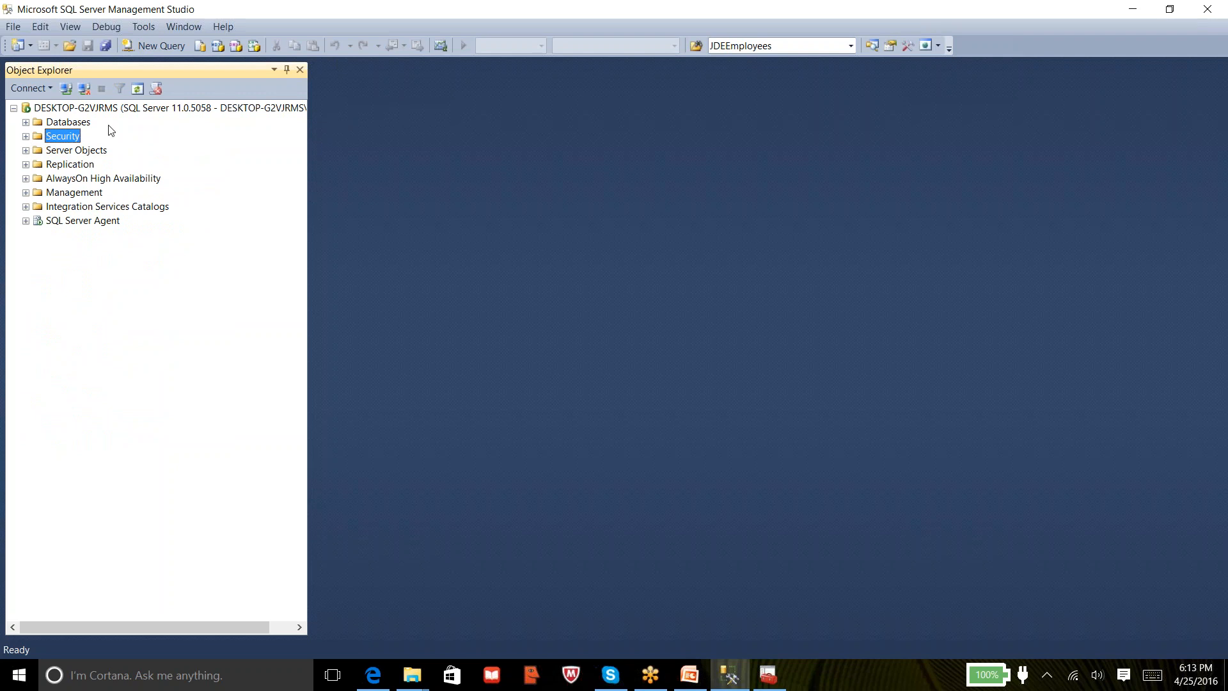
Open Connect to Server for the Database Engine from the Object Explorer toolbar
click(54, 87)
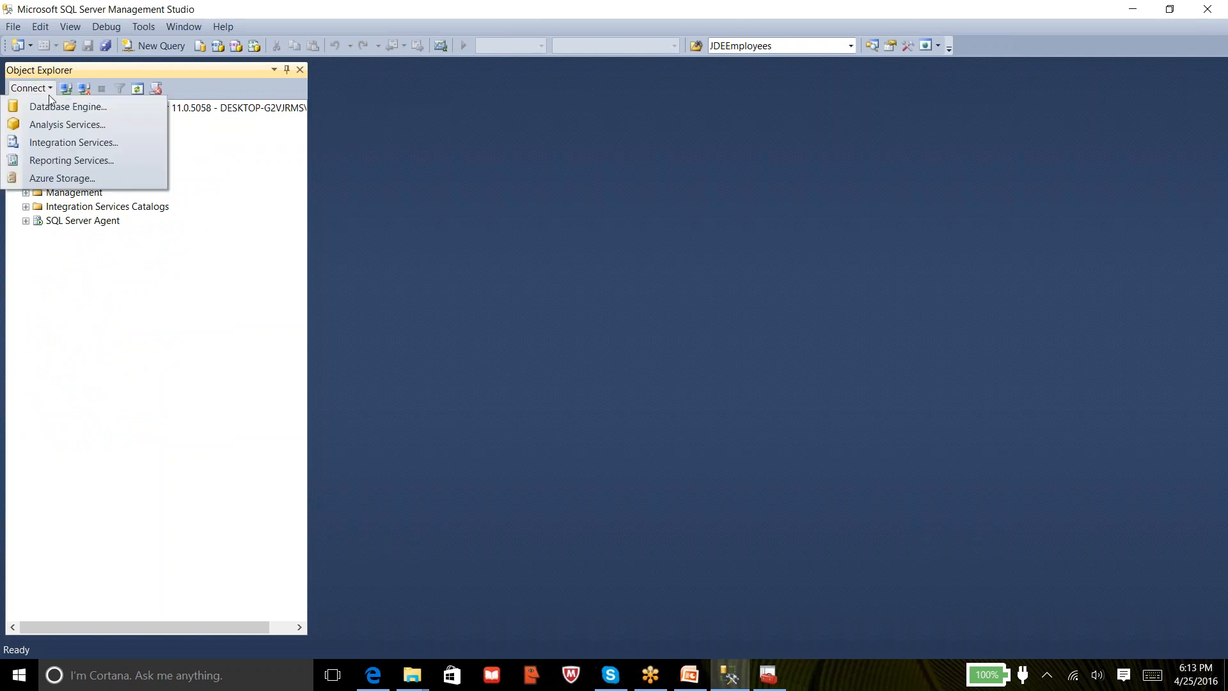
click(504, 207)
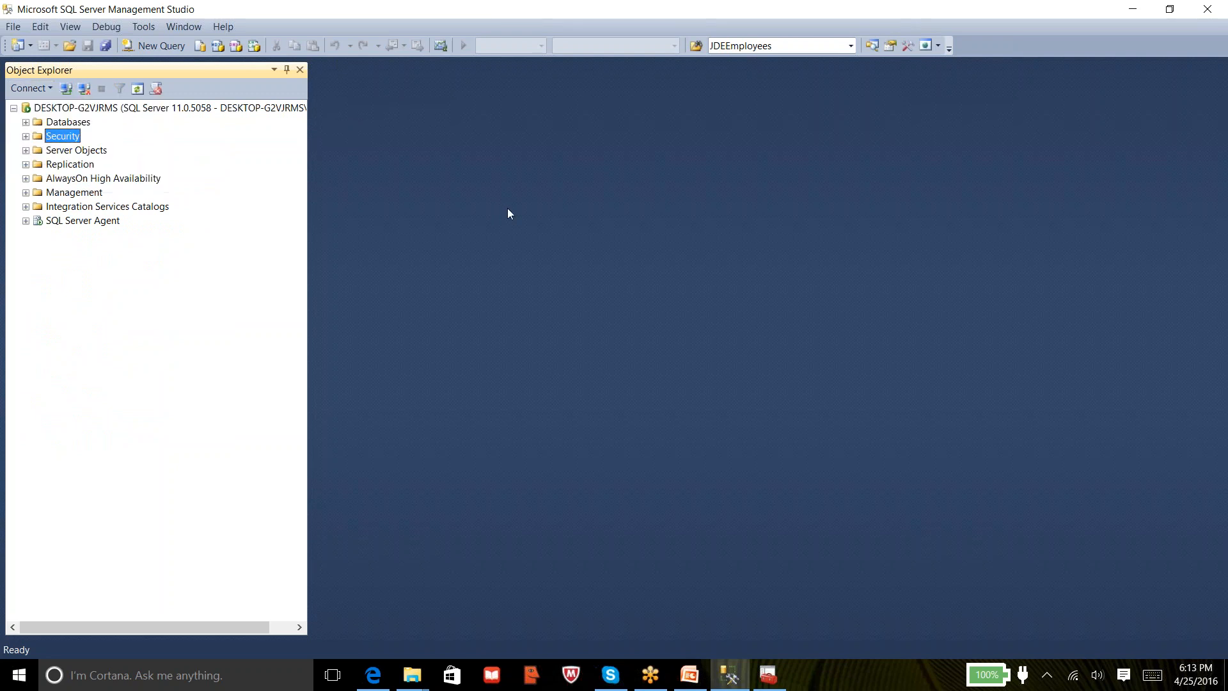
click(67, 89)
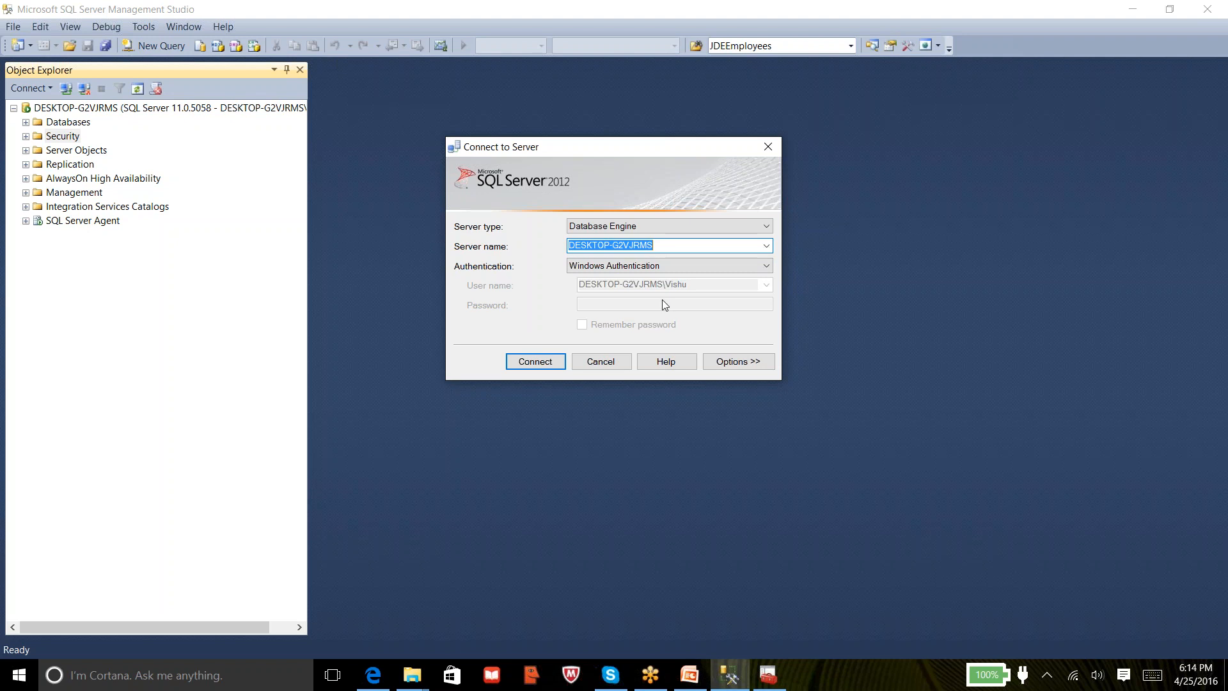
Connect using SQL Server Authentication as login venkat with its password
click(659, 266)
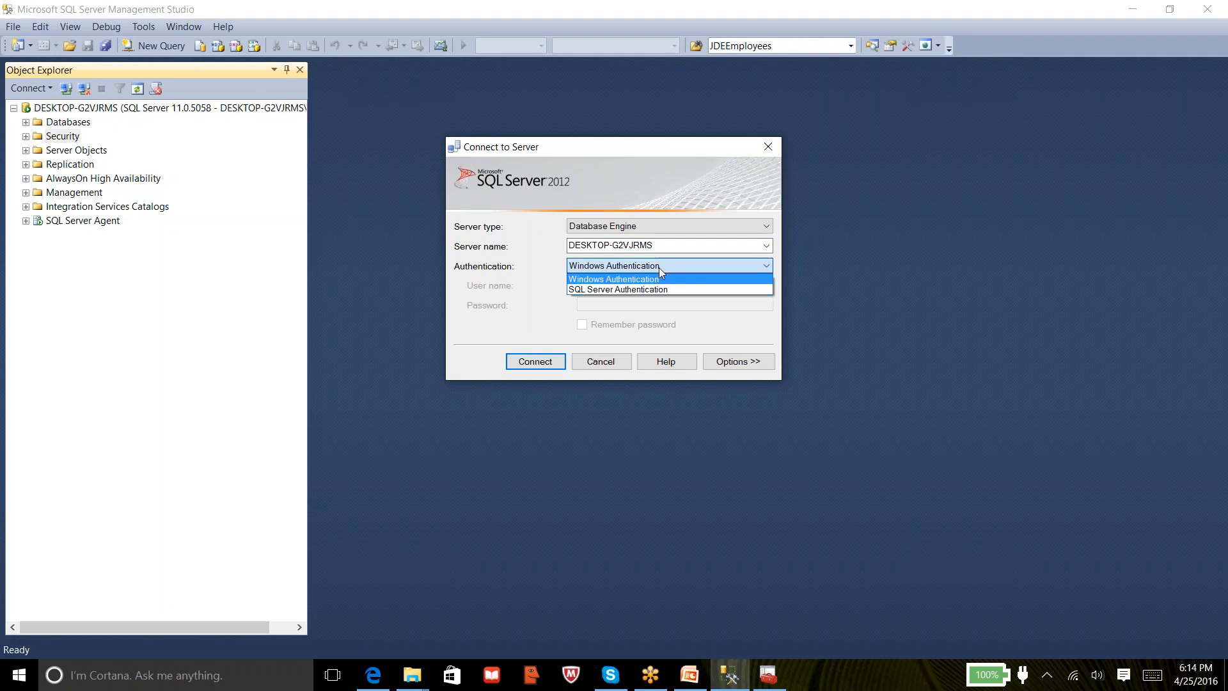
click(648, 289)
click(642, 282)
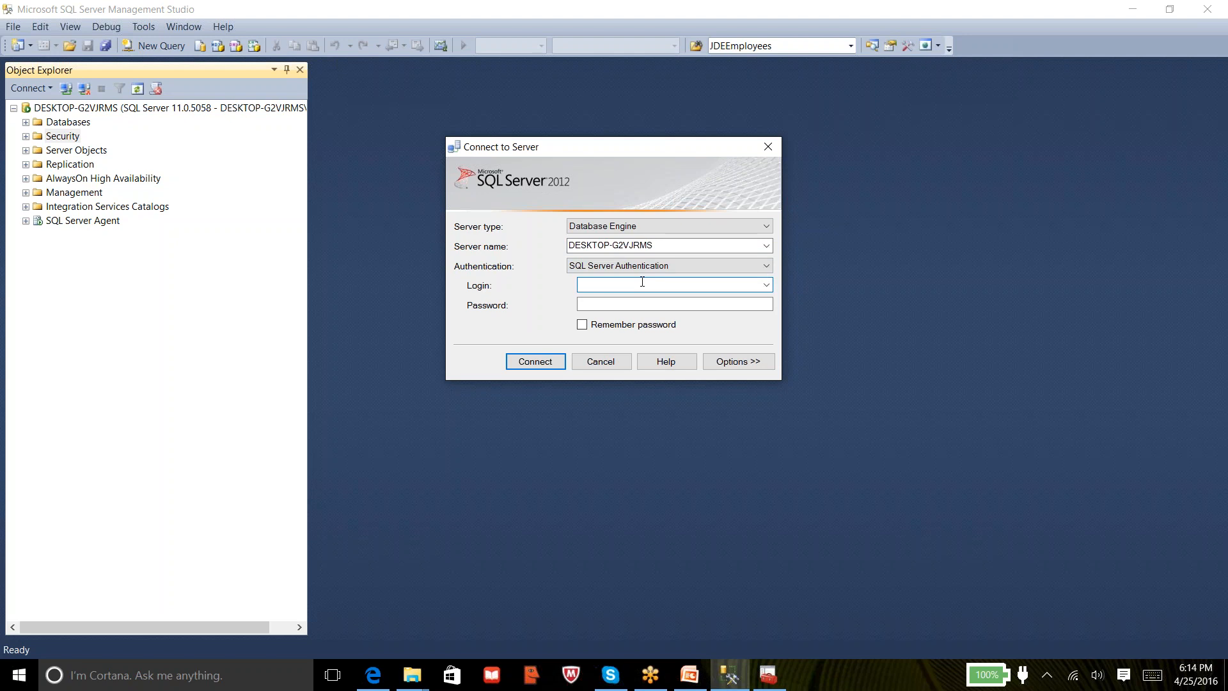
text(venkat)
key(Tab)
text(******)
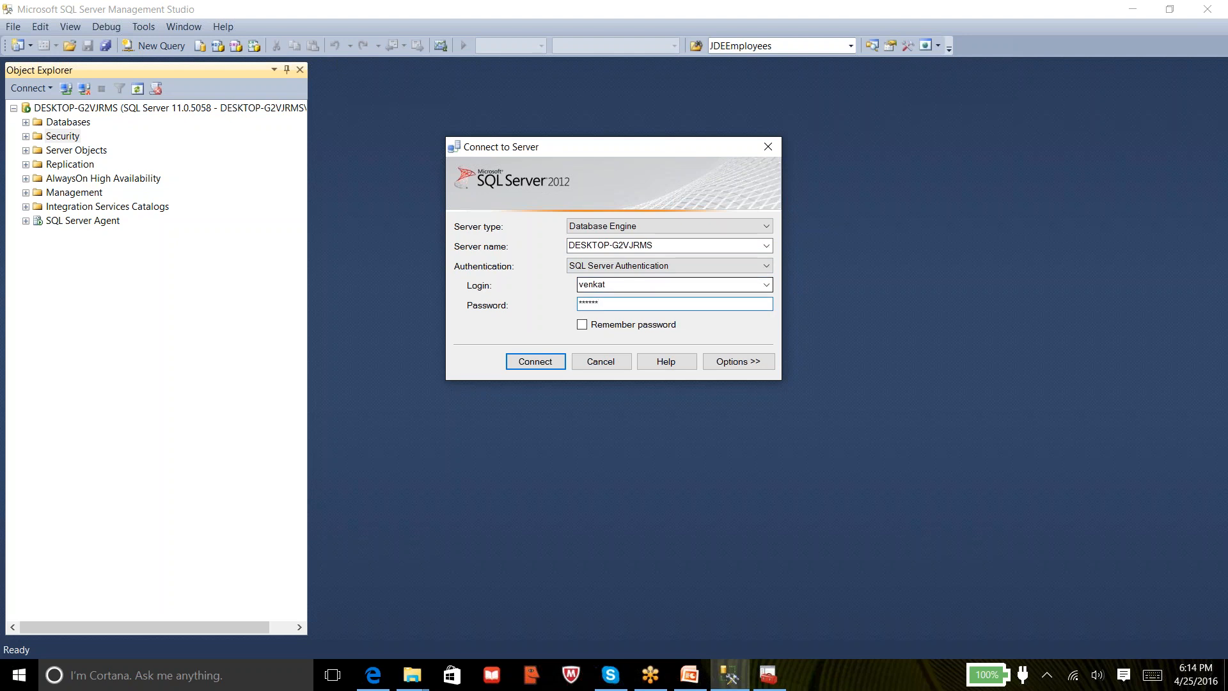
click(516, 362)
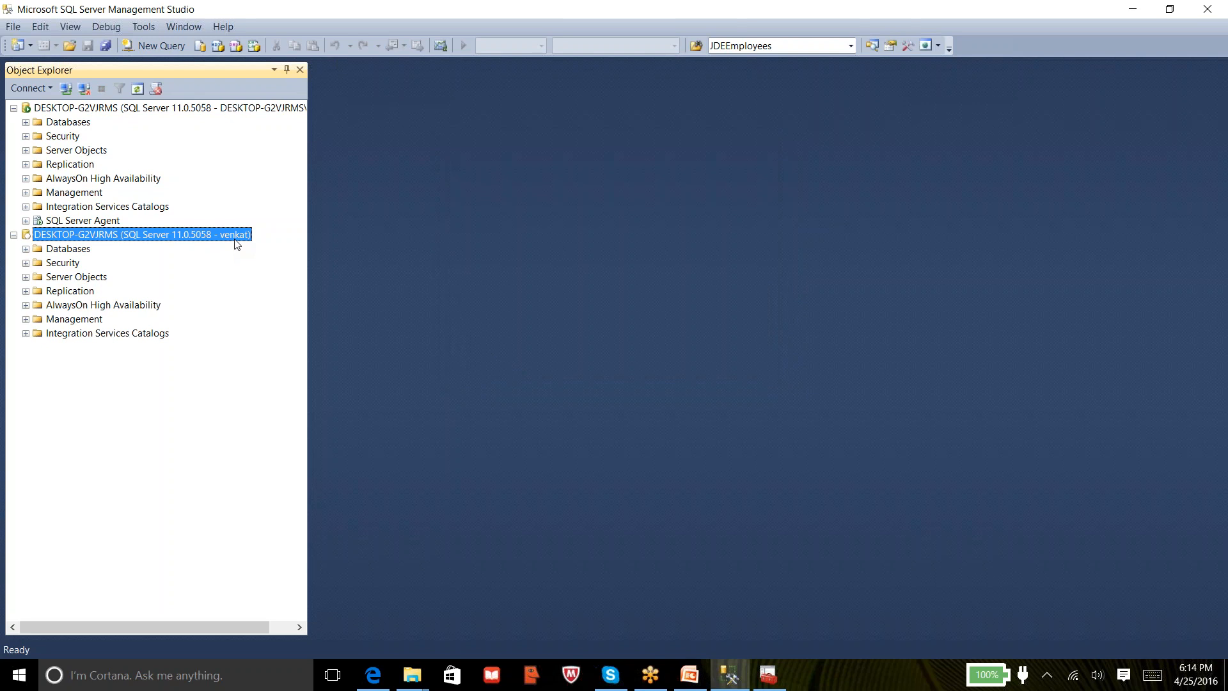
Expand Databases under the venkat connection, showing AdventureWorks2012, hsbc, SAMPLEDB and Testdb
click(146, 108)
click(120, 236)
click(73, 222)
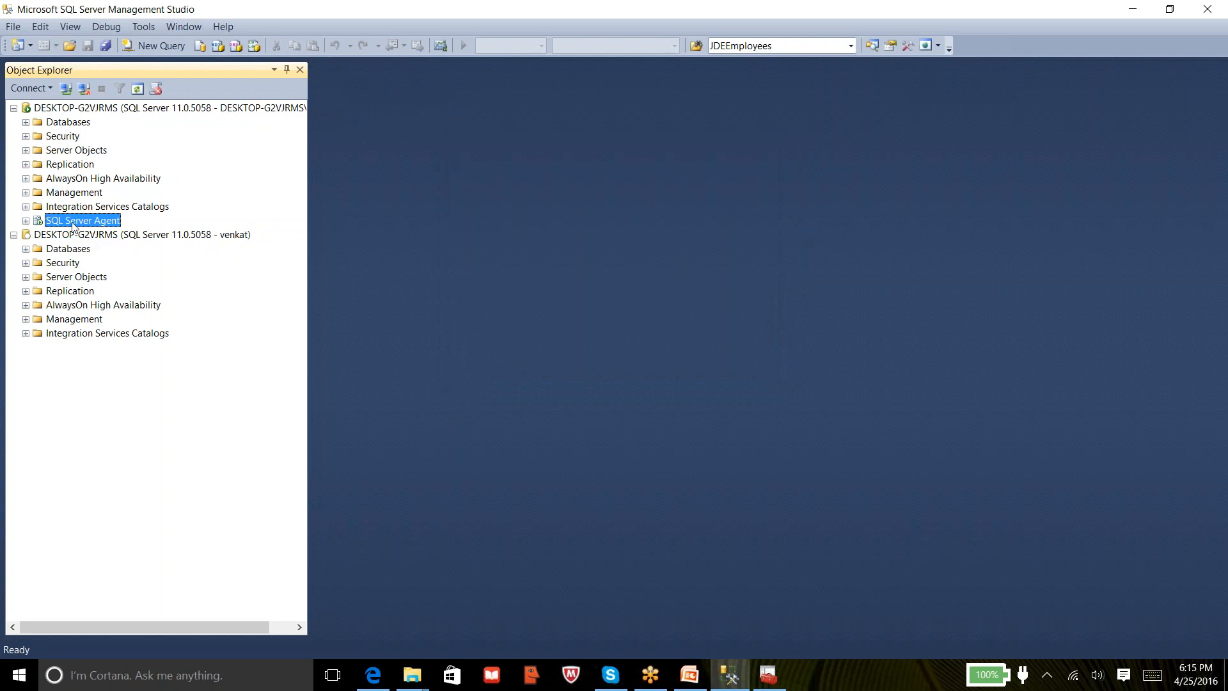
click(81, 109)
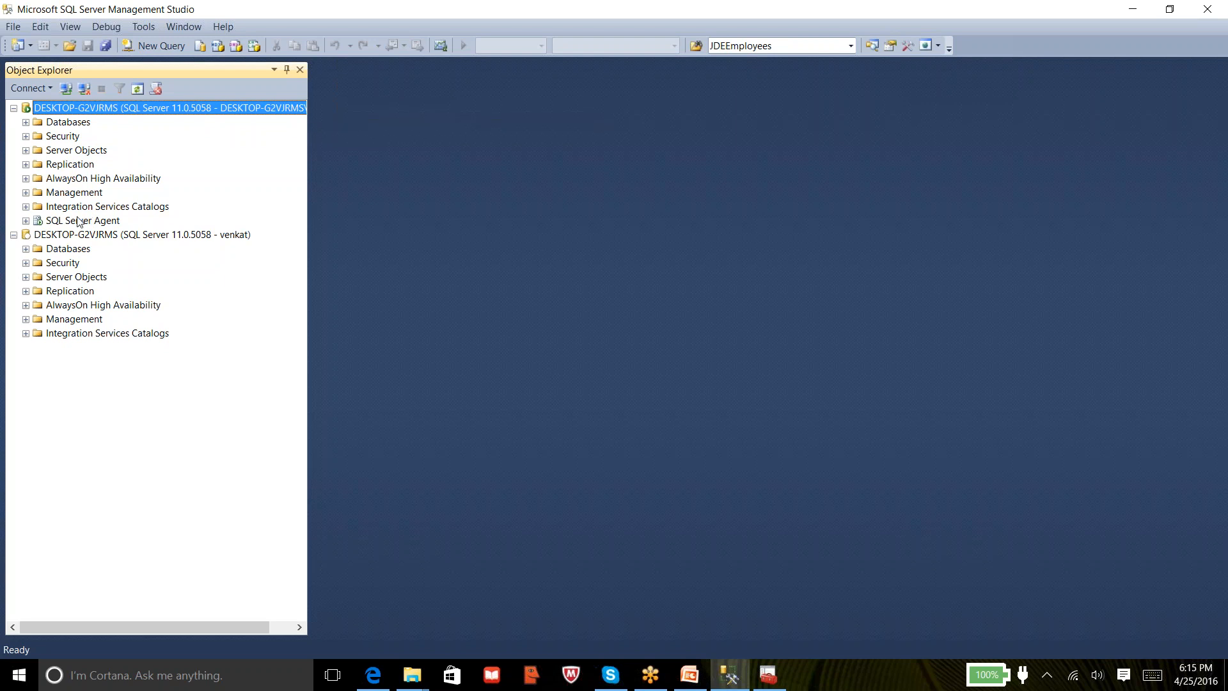
click(68, 239)
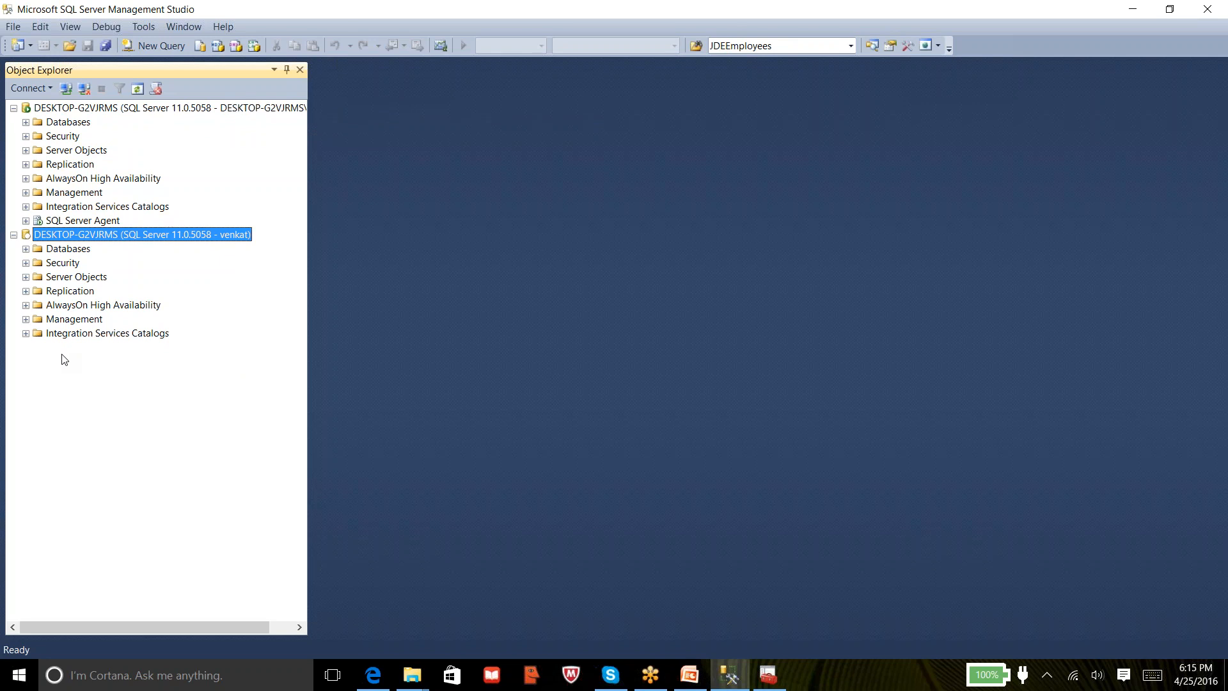
click(26, 249)
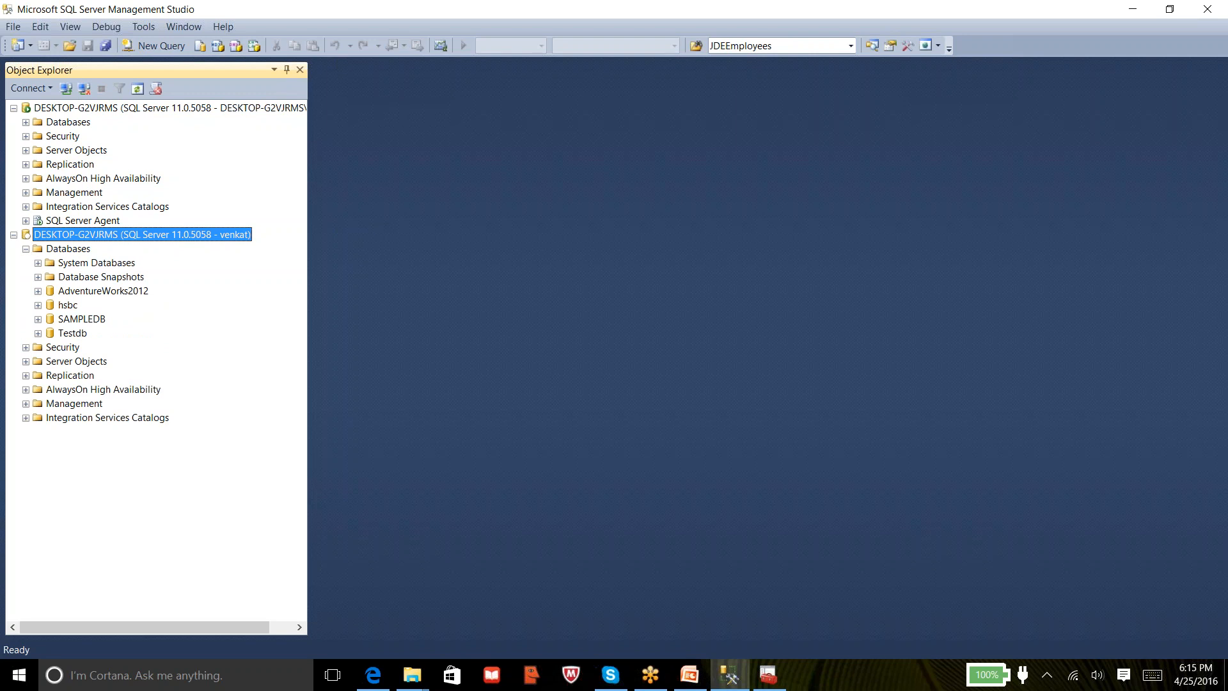
As venkat, try to expand SAMPLEDB, hsbc and Testdb, dismissing each not-accessible error, then reselect the administrator connection
click(38, 318)
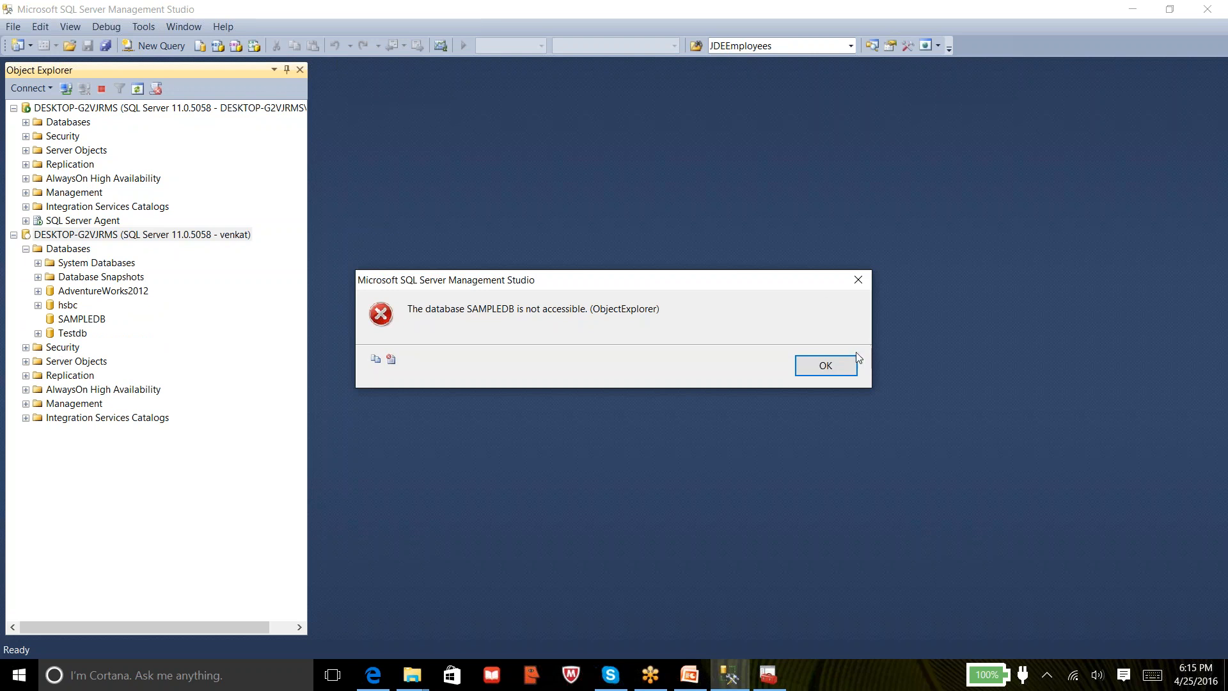
click(825, 365)
click(37, 304)
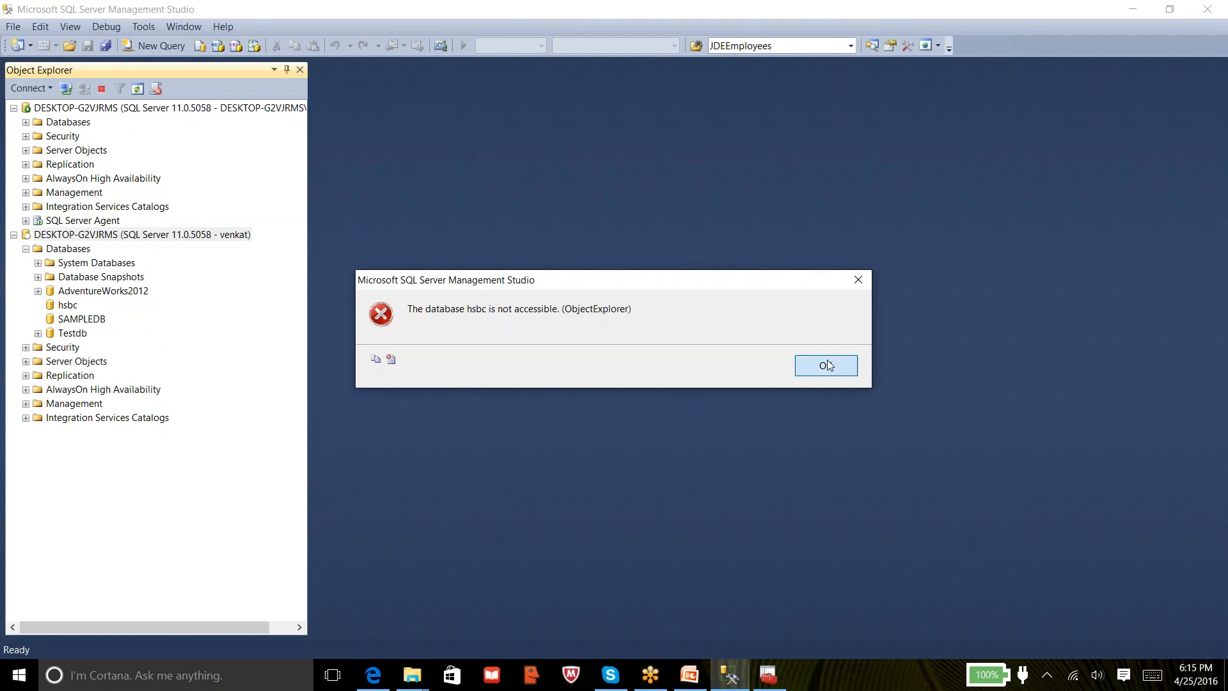
click(824, 365)
click(38, 334)
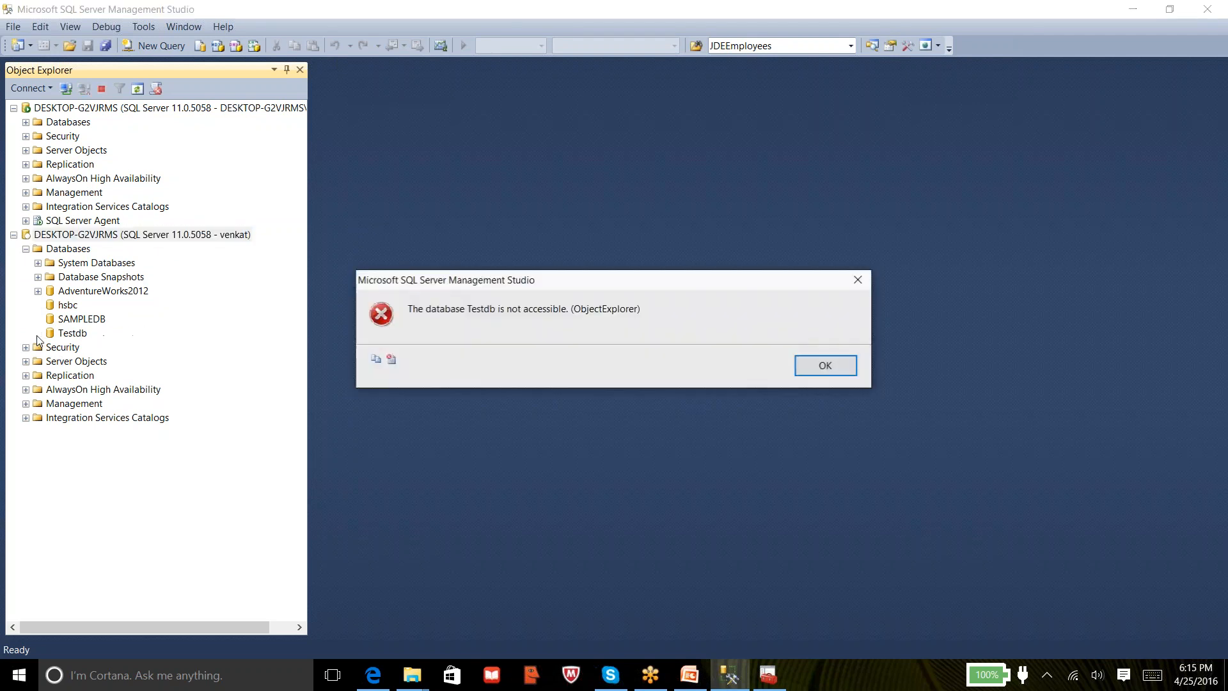
click(831, 368)
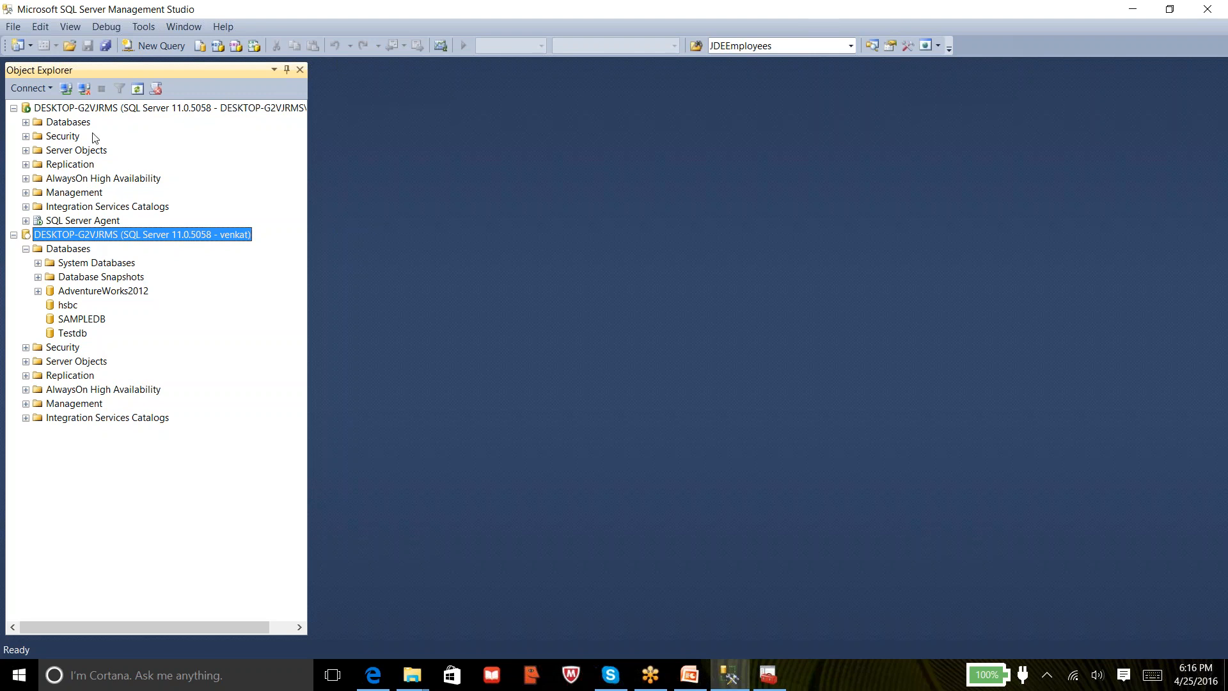
click(115, 108)
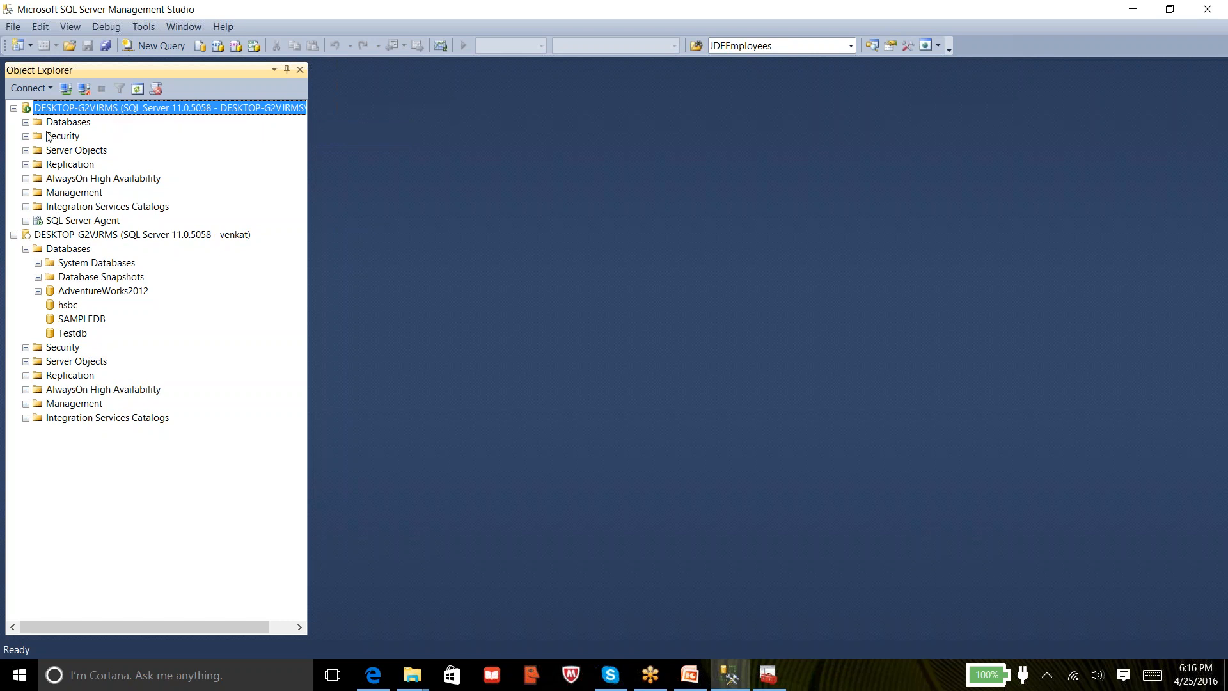
Open venkat's Properties from Security > Logins and move through General, Server Roles and User Mapping pages
click(25, 137)
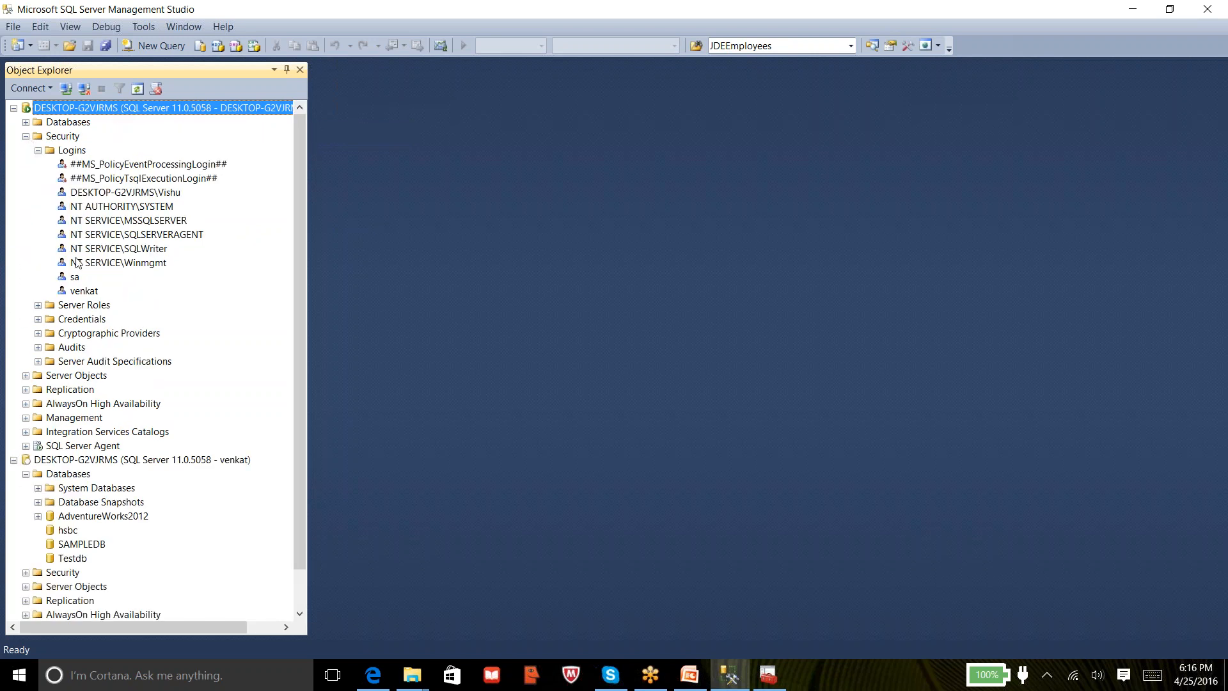
click(82, 291)
right_click(78, 293)
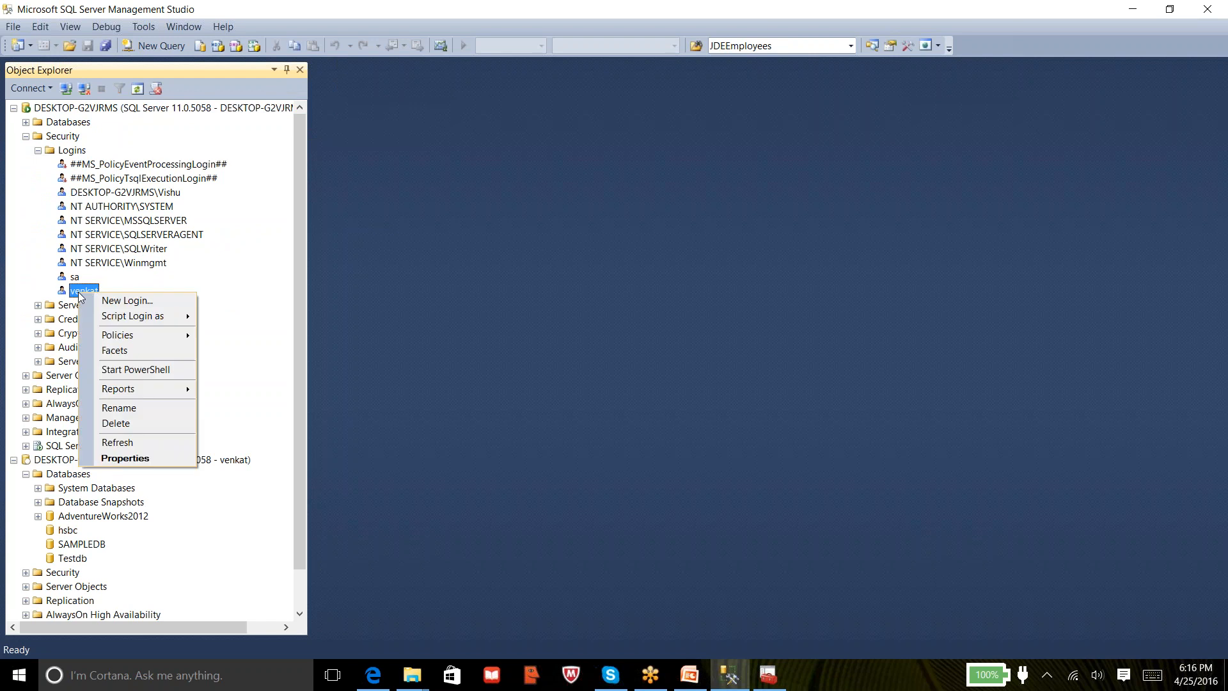
click(122, 455)
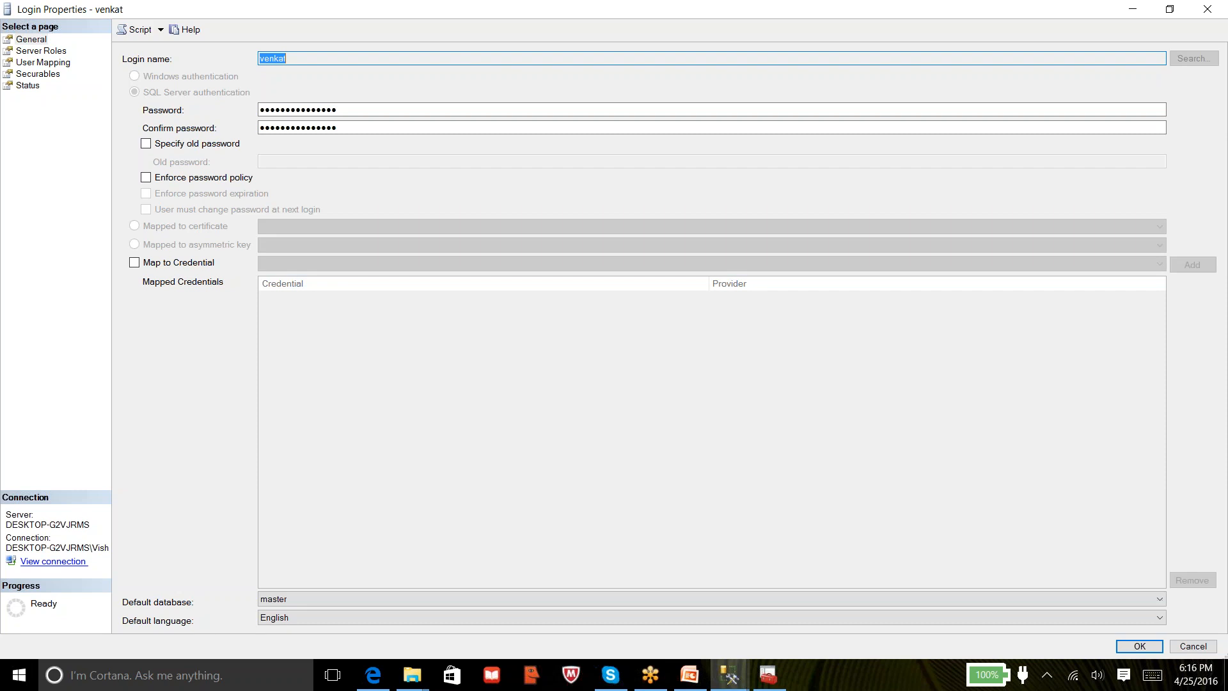
click(40, 41)
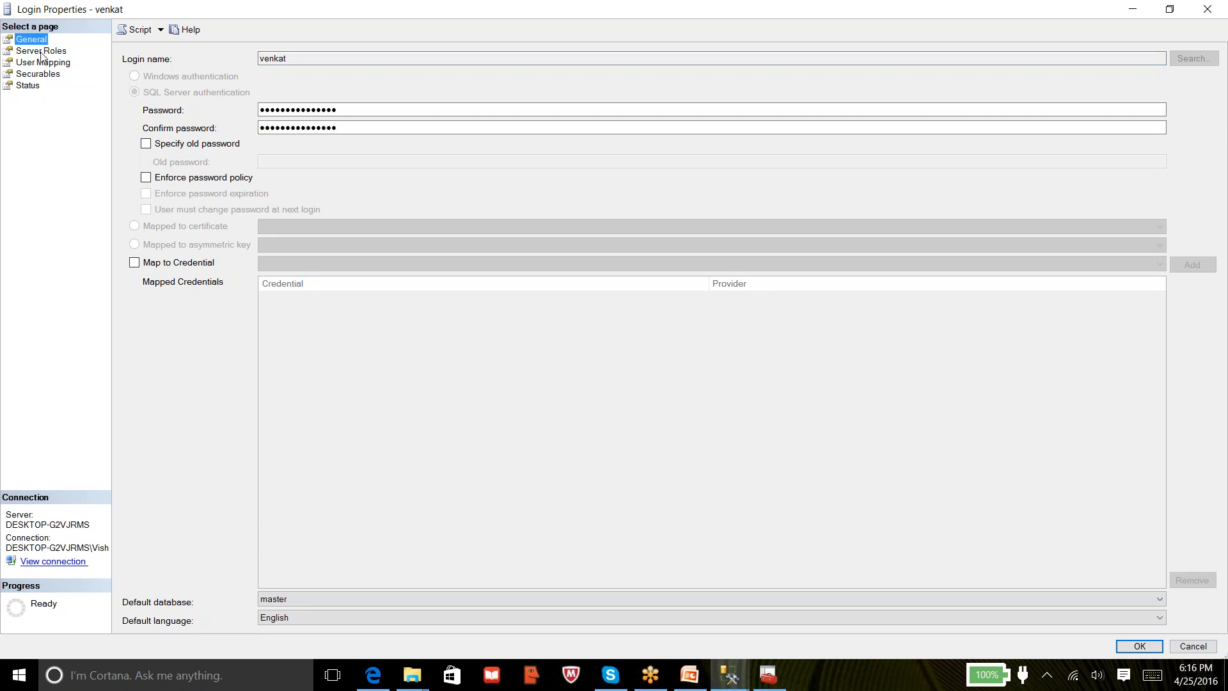
click(41, 54)
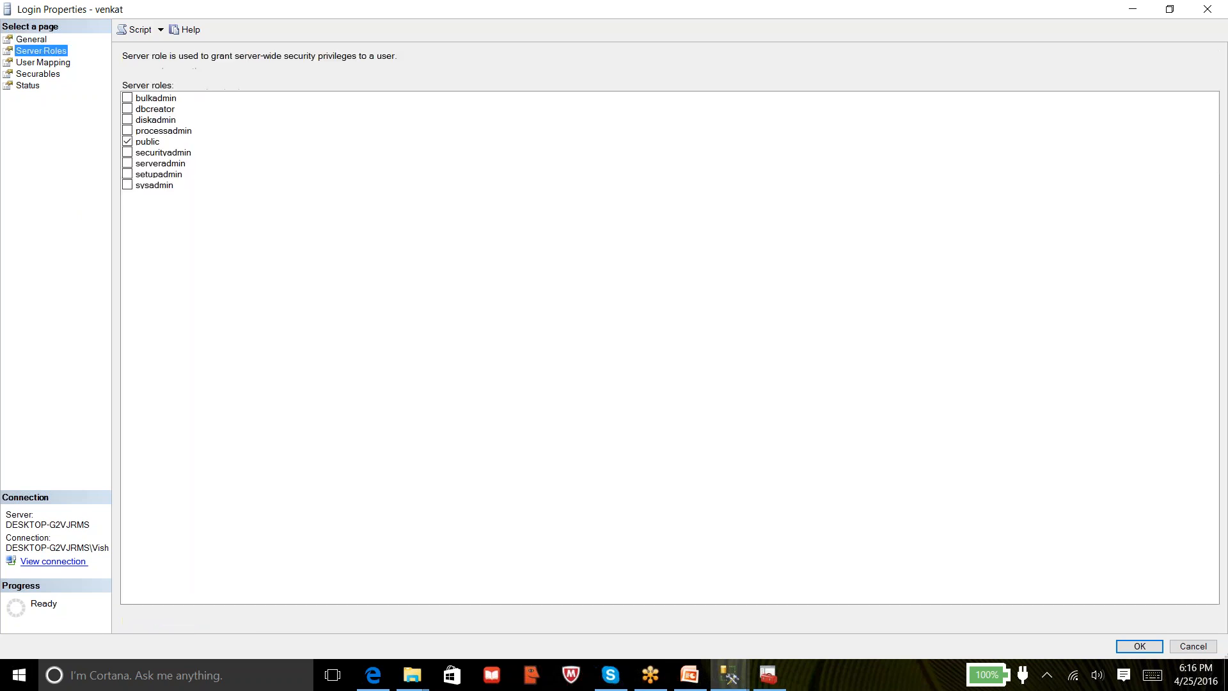
click(40, 64)
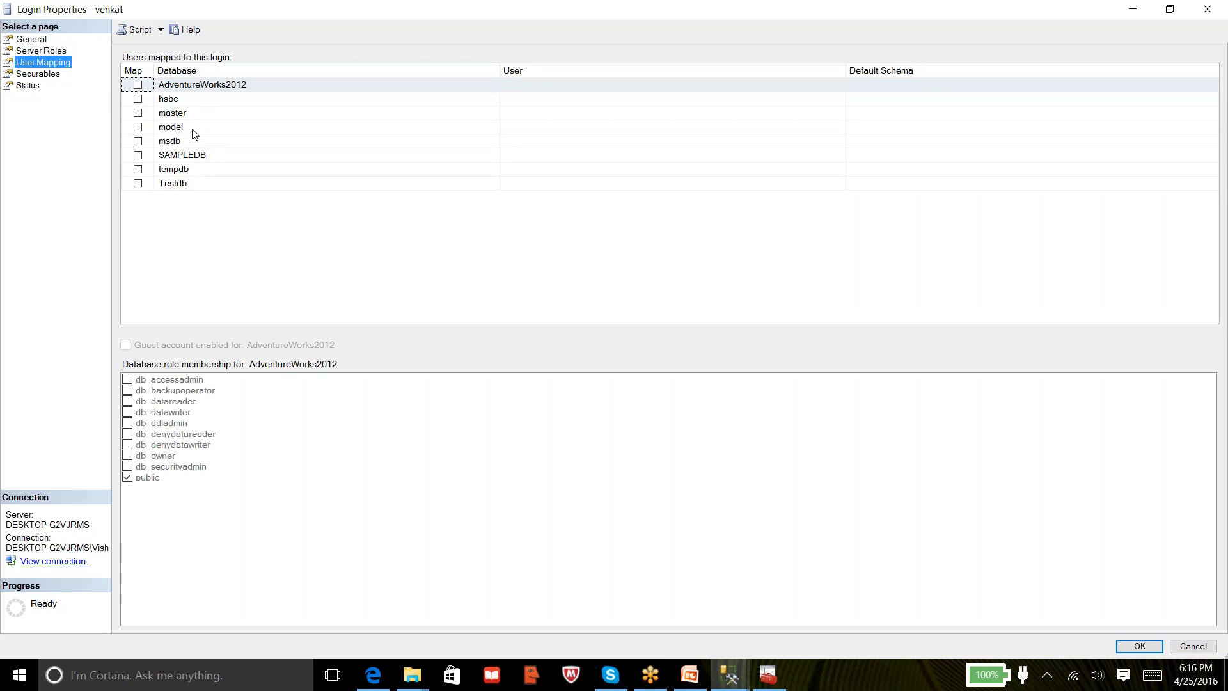
click(677, 21)
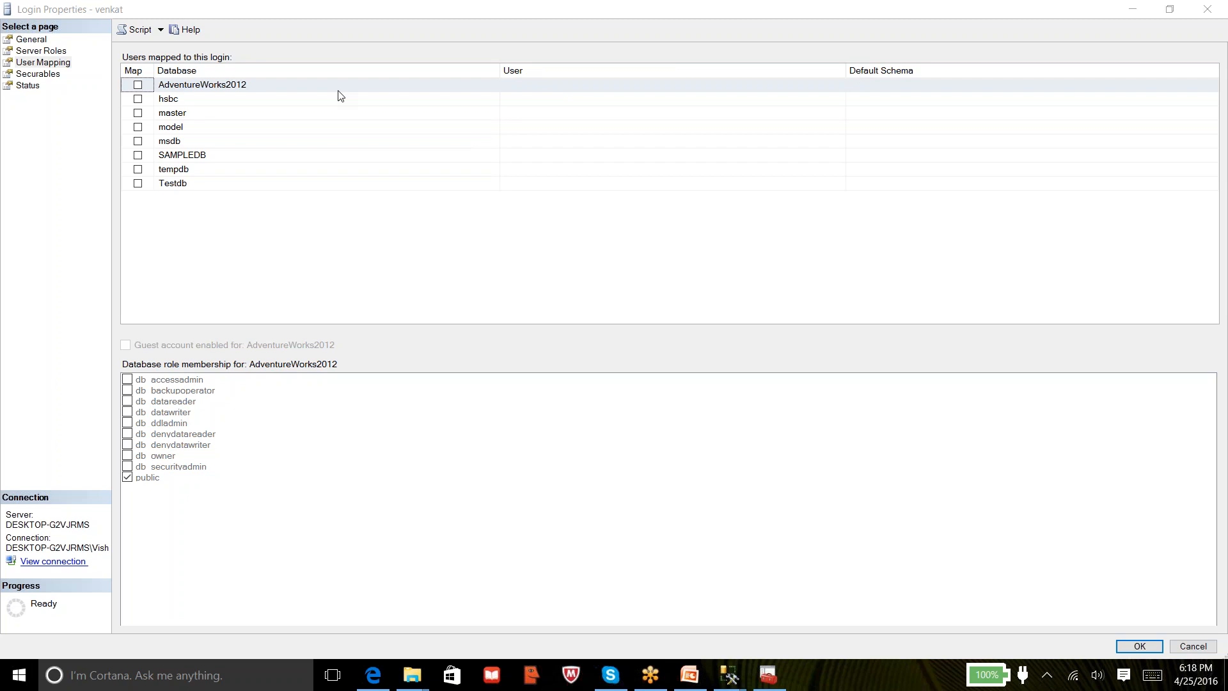
Tick SAMPLEDB in venkat's user mapping, then cancel Login Properties without saving
click(138, 155)
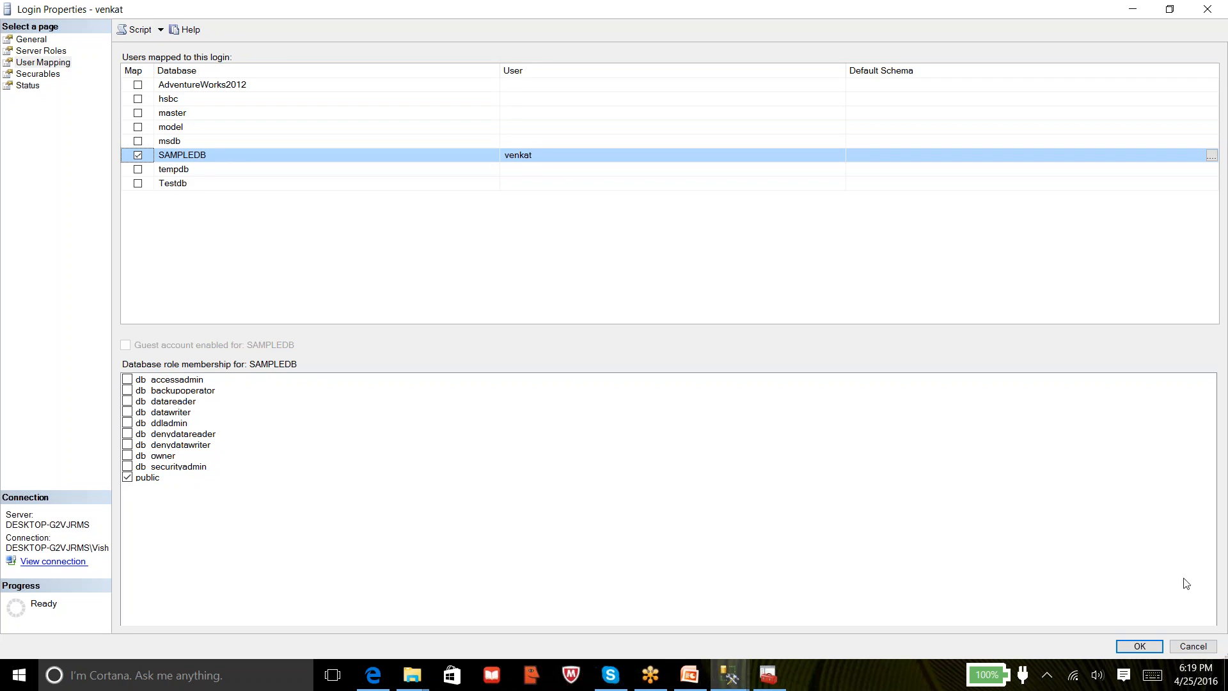
click(1193, 647)
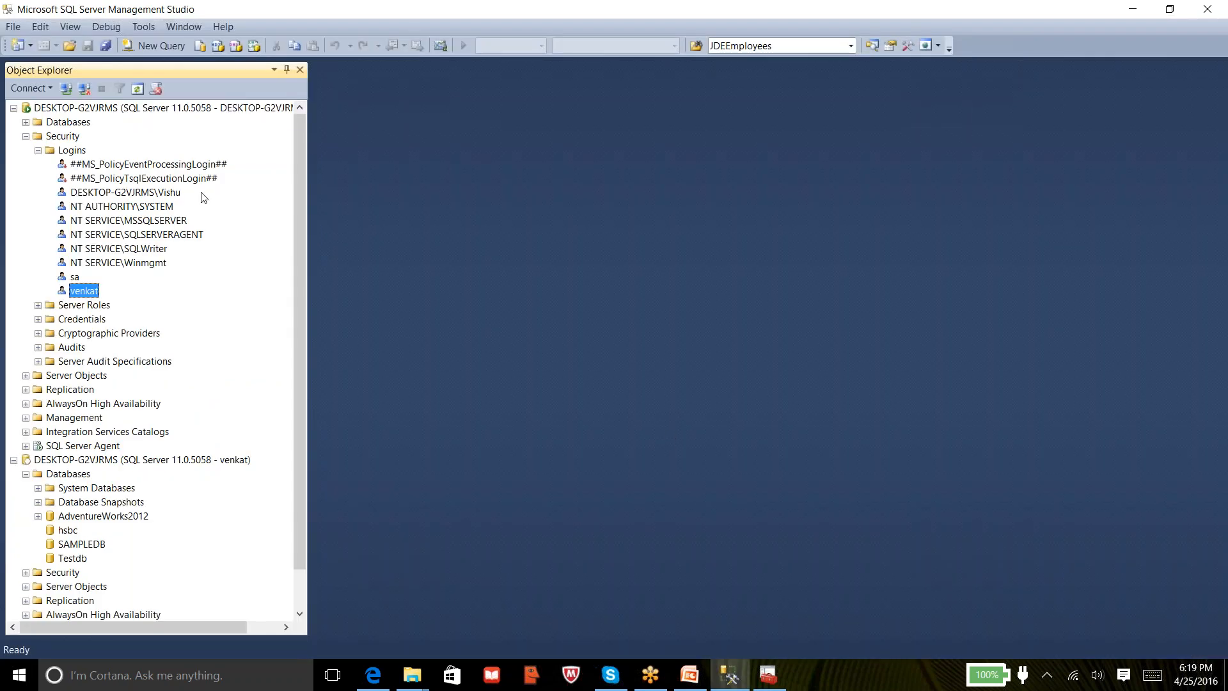
Expand Databases and list SAMPLEDB's Security > Users: dbo, guest, INFORMATION_SCHEMA and sys
click(25, 136)
click(26, 122)
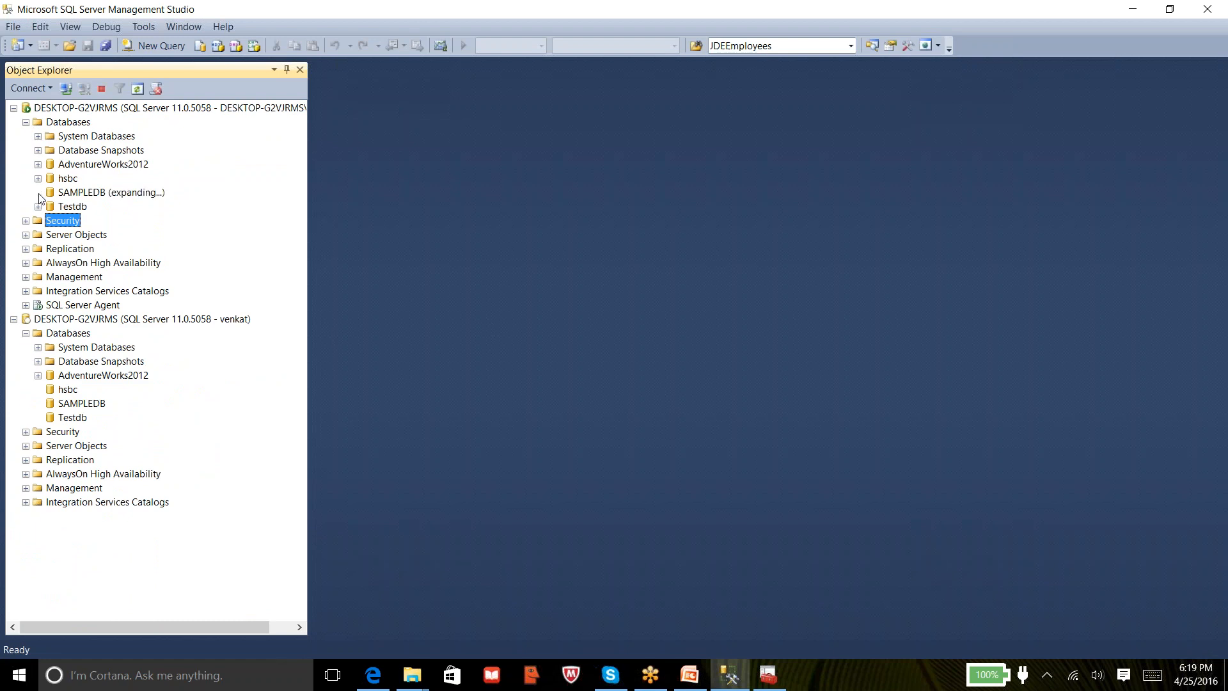
click(37, 192)
click(78, 193)
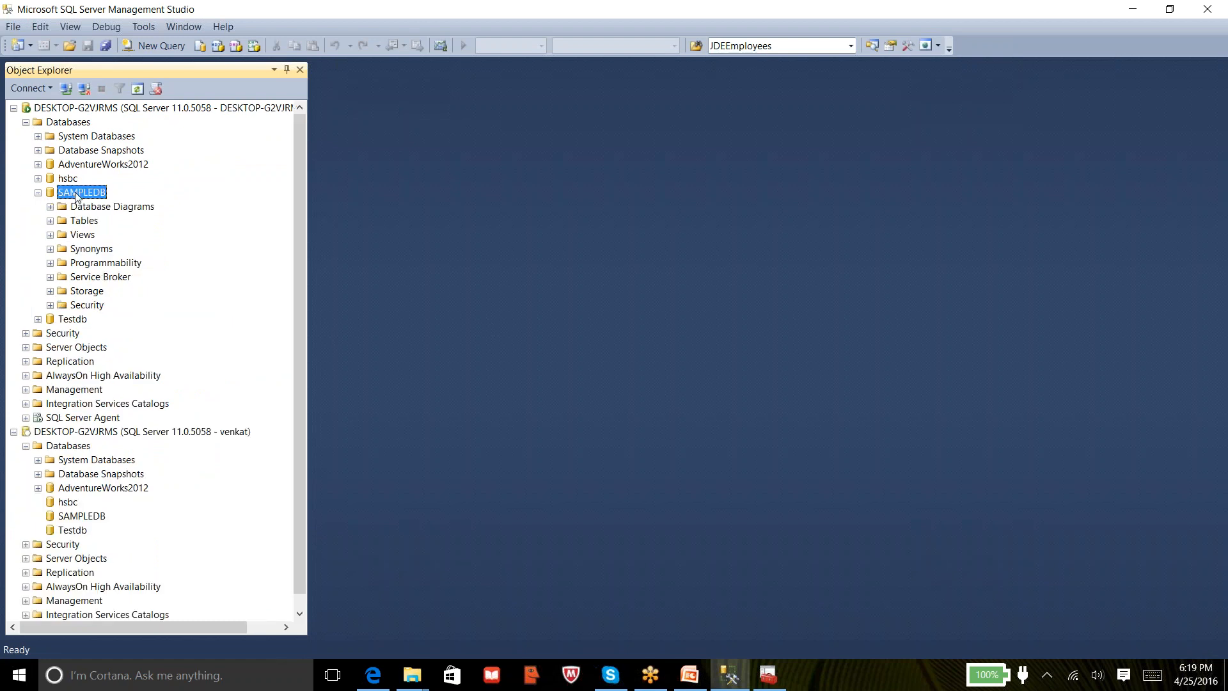
click(64, 306)
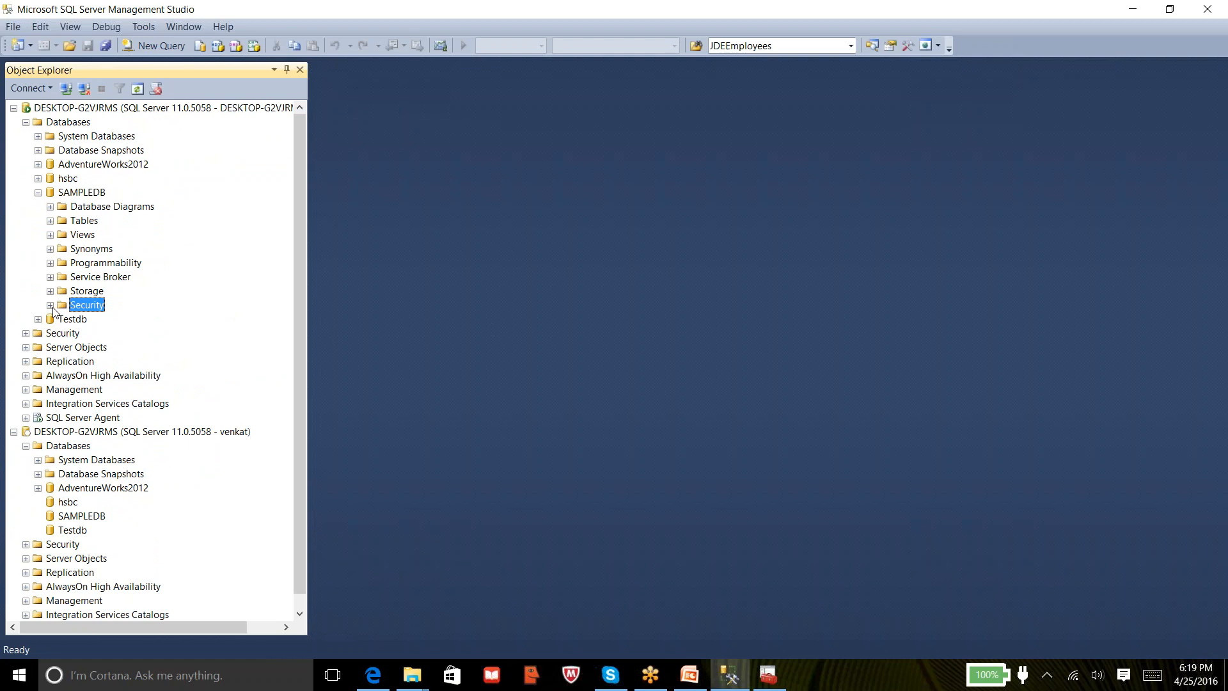
click(50, 305)
click(79, 320)
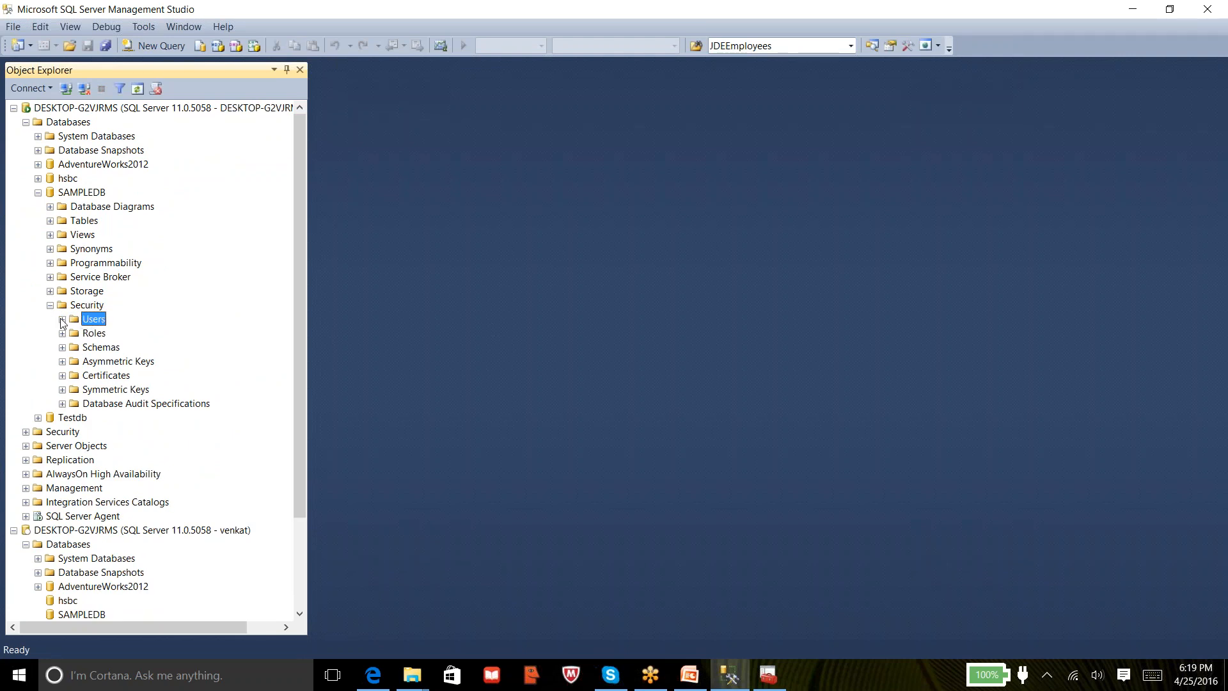
click(62, 319)
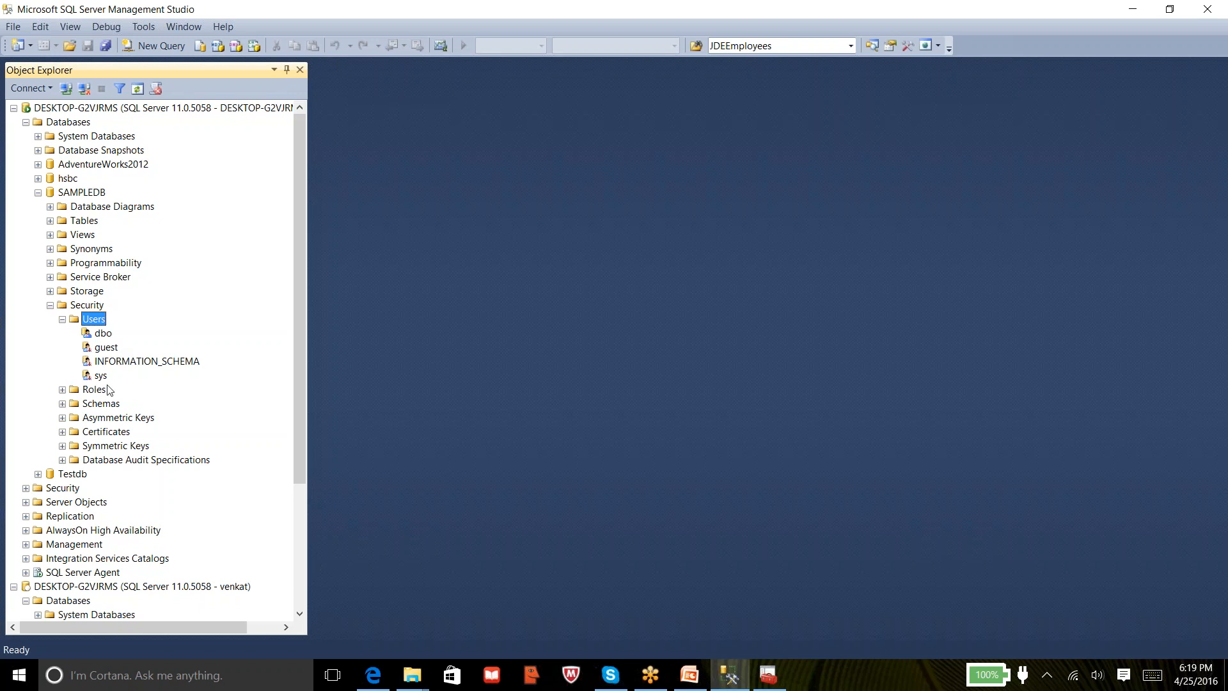
Collapse SAMPLEDB, list hsbc's Security > Users, collapse hsbc and show the server's logins again
click(39, 192)
click(37, 178)
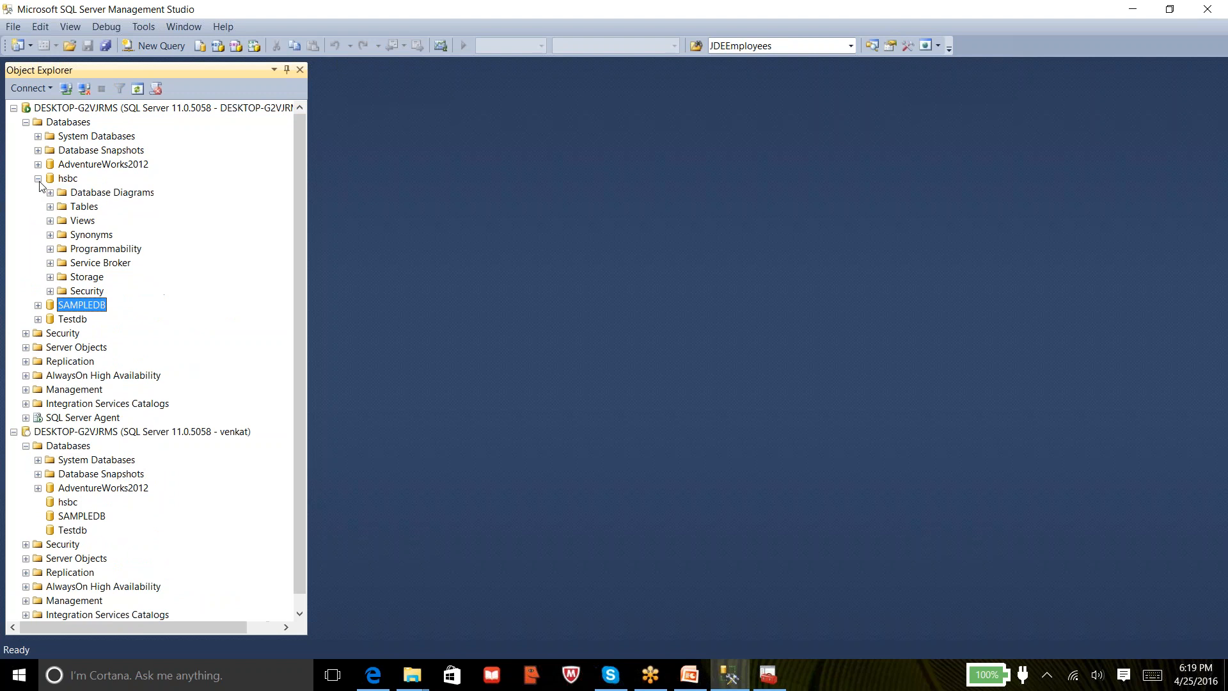
click(50, 291)
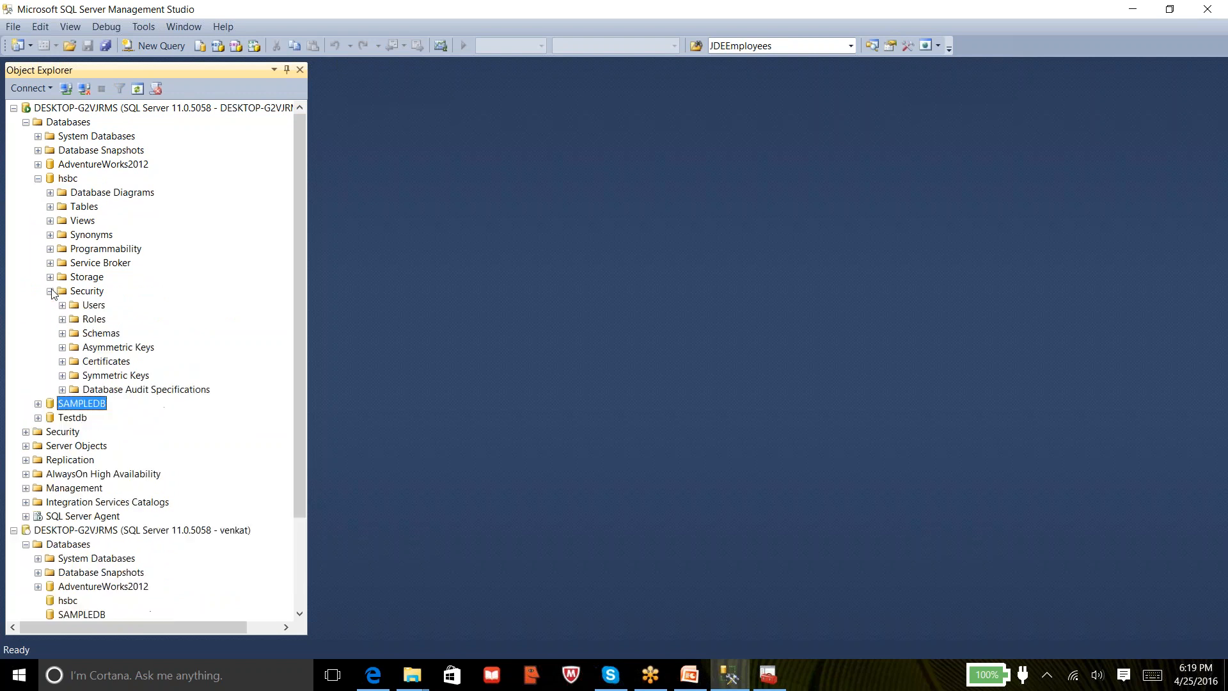
click(62, 305)
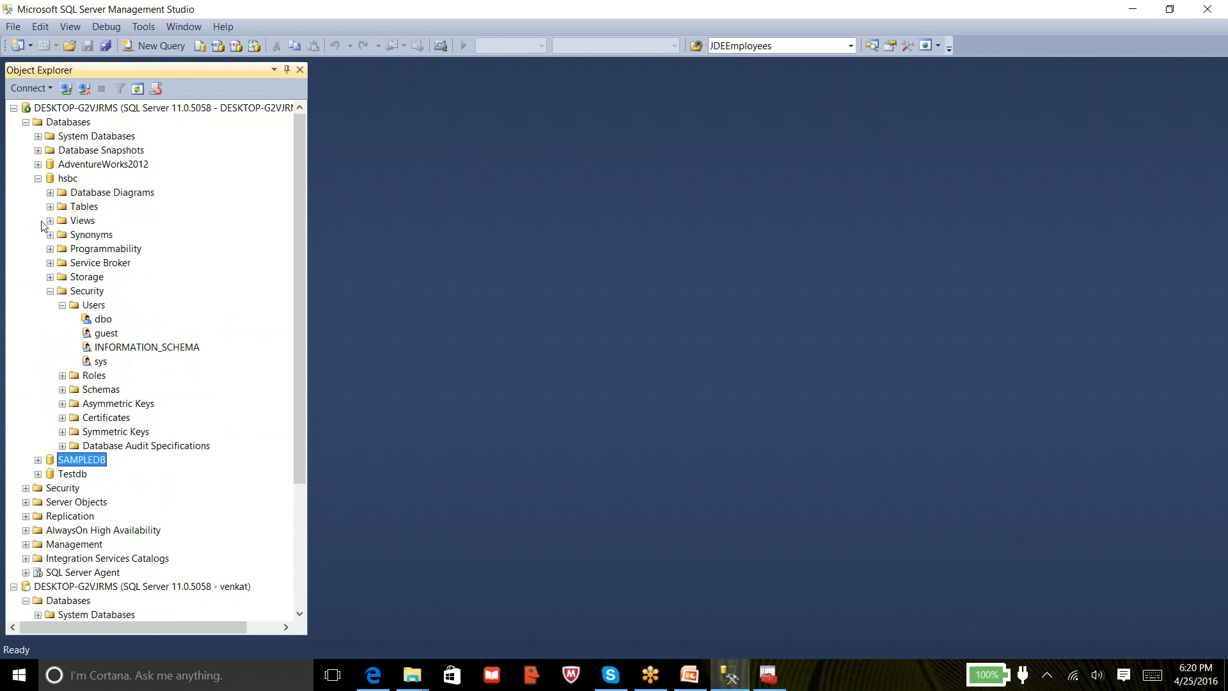
click(39, 179)
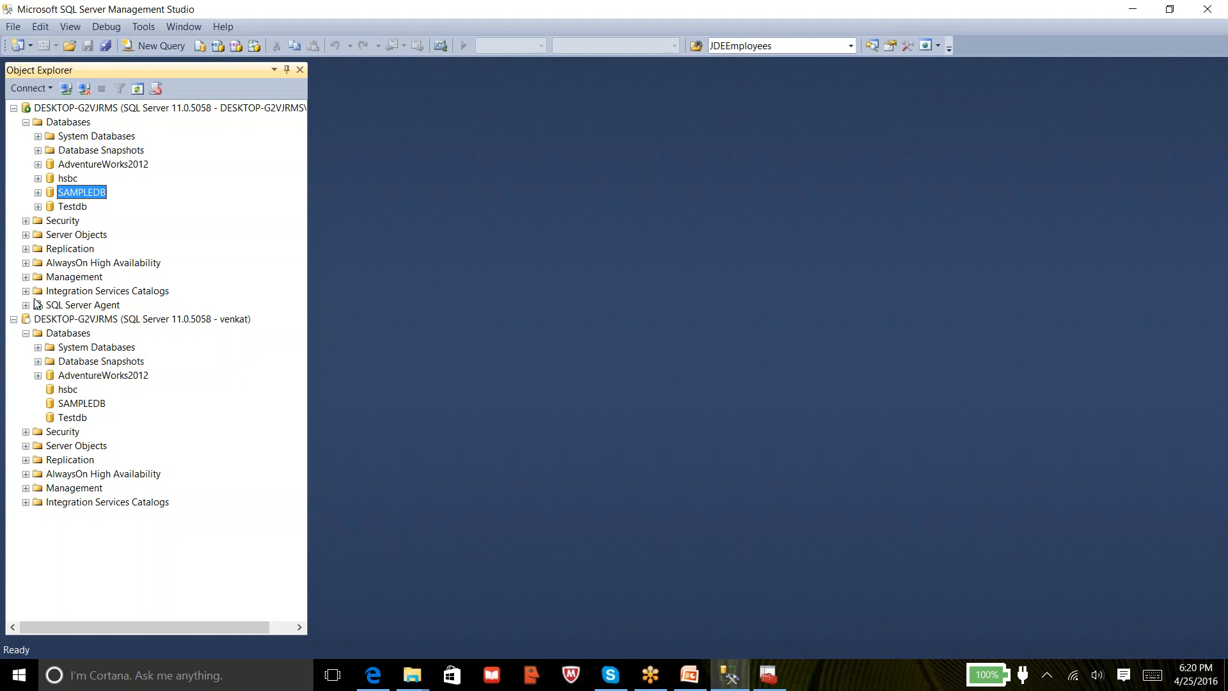
click(26, 221)
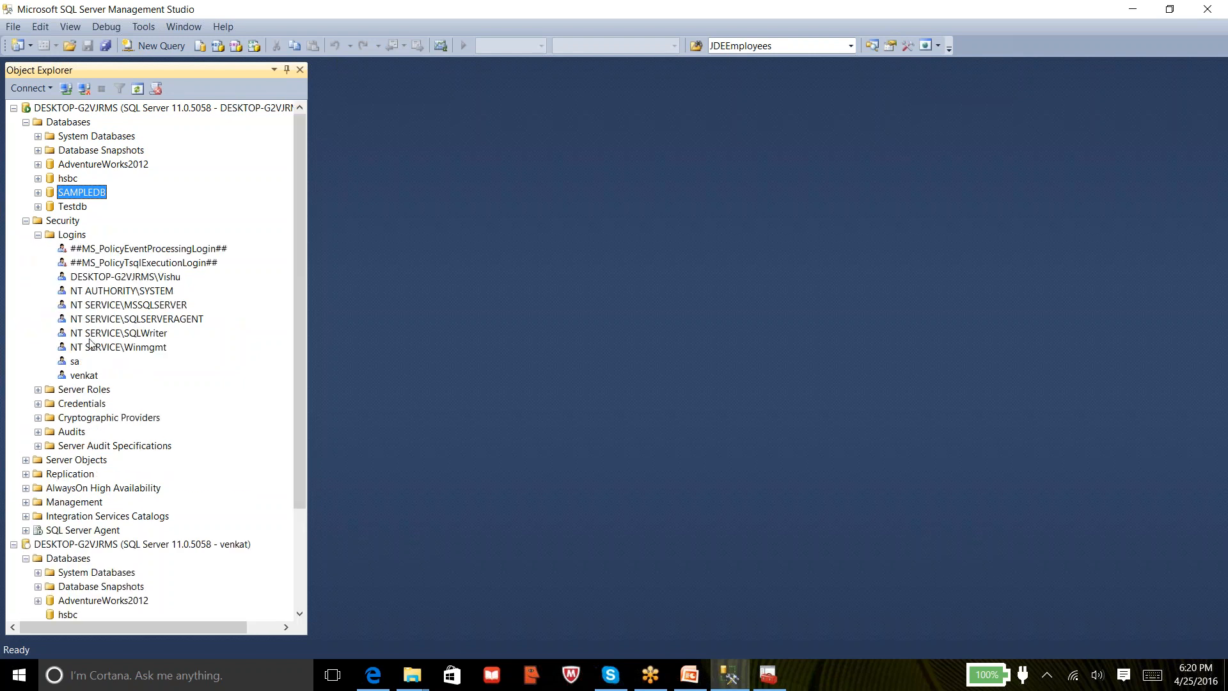
In venkat's Properties > User Mapping, map SAMPLEDB as user venkat with default schema dbo
right_click(84, 378)
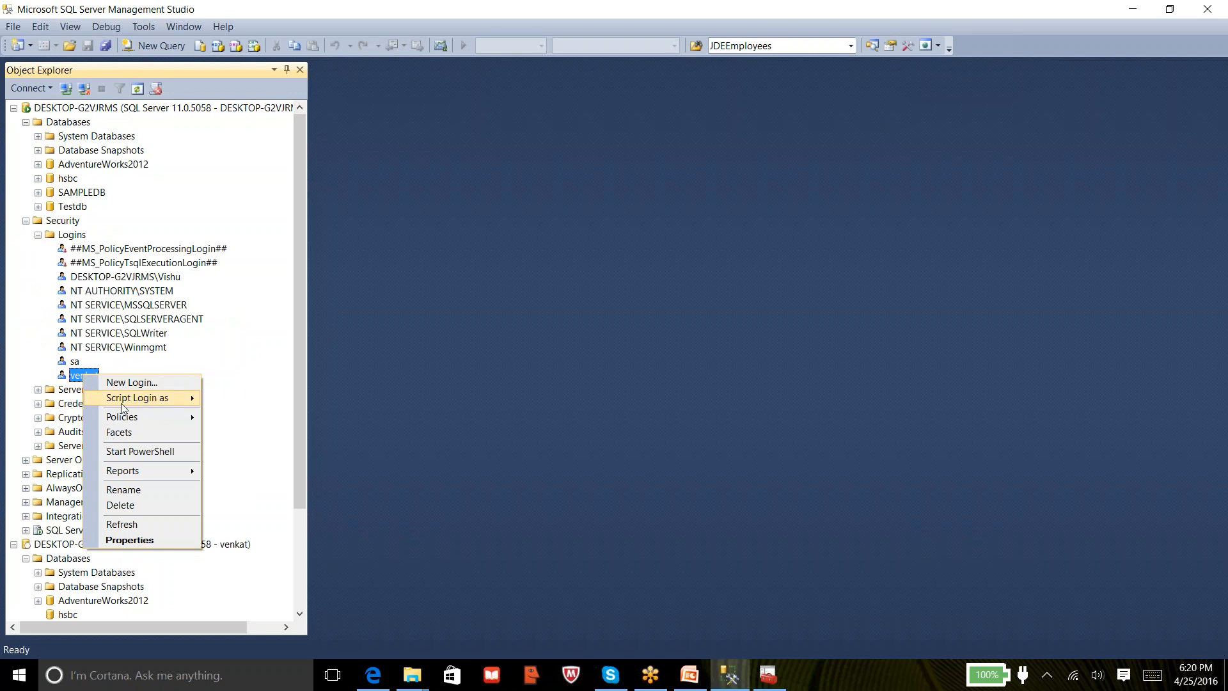
click(129, 539)
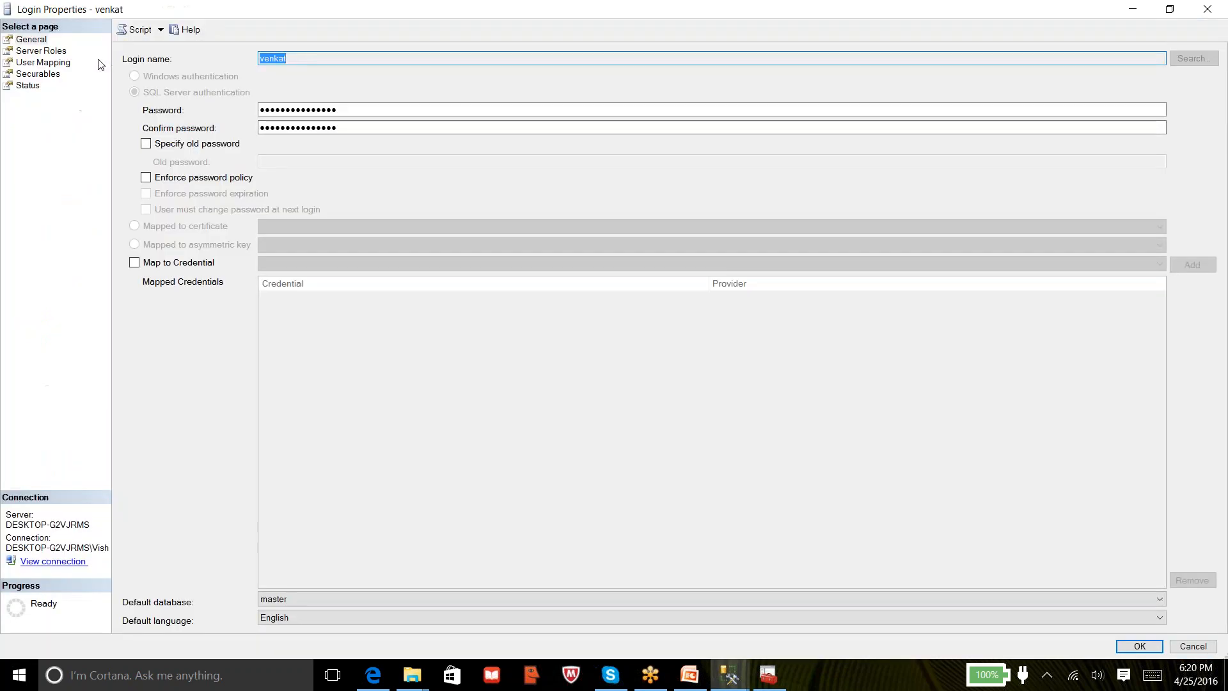
click(63, 63)
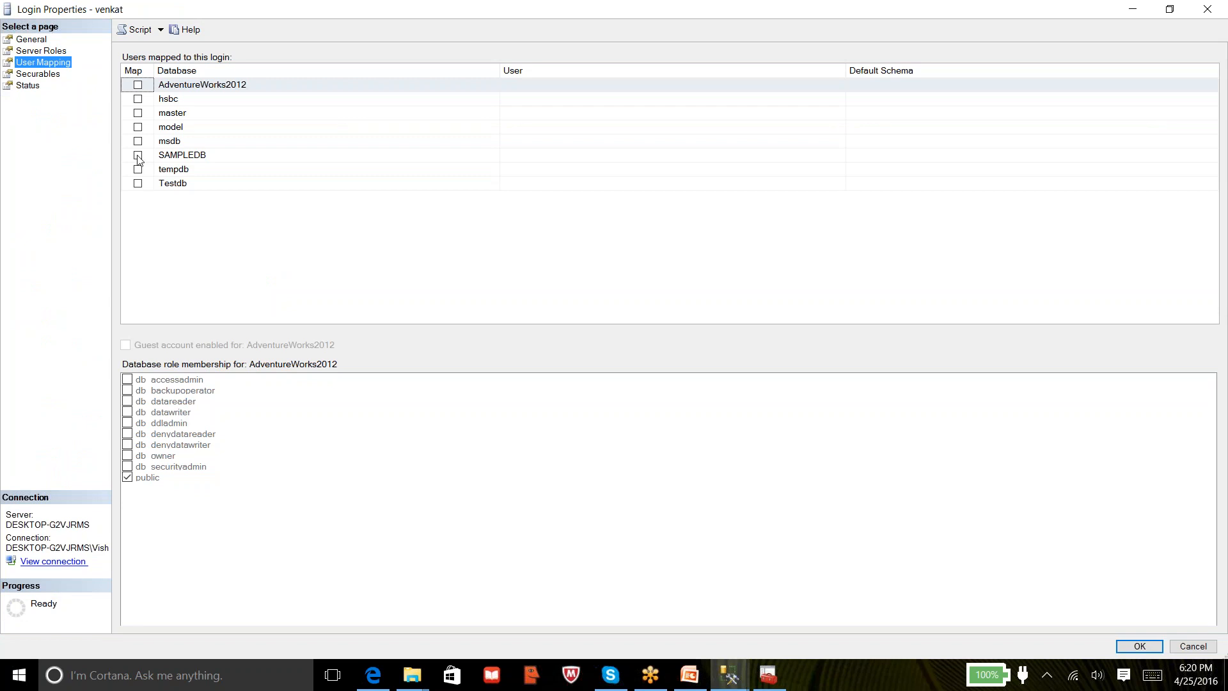
click(137, 155)
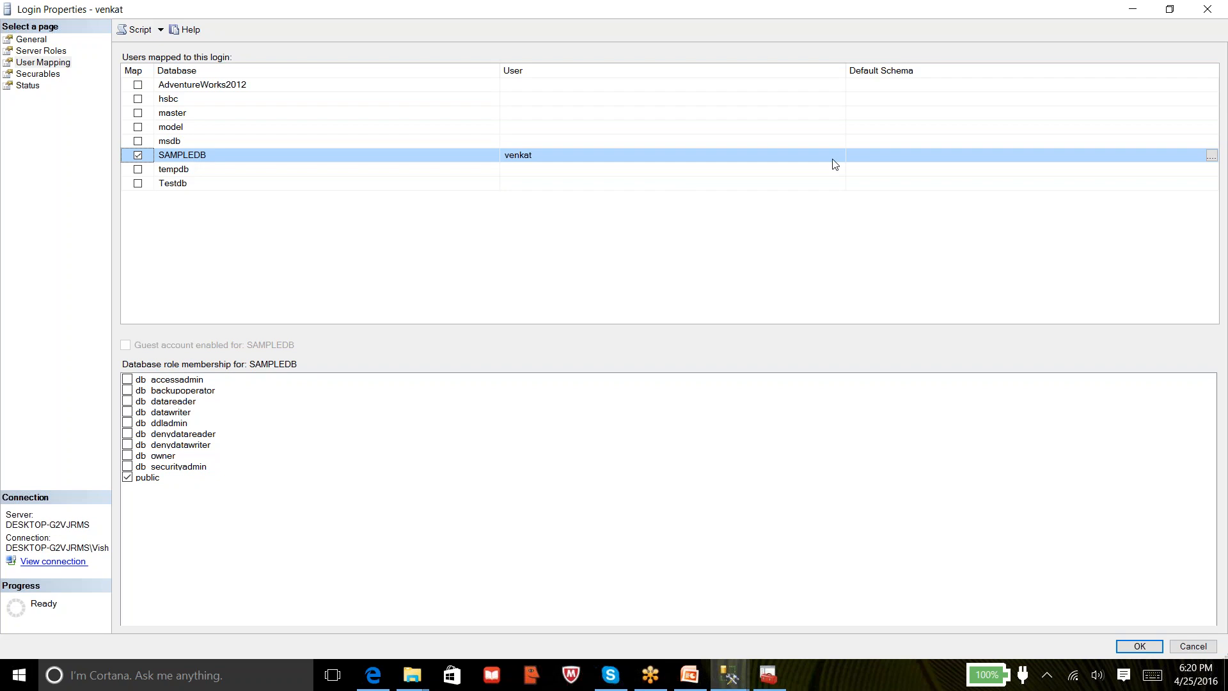
click(857, 158)
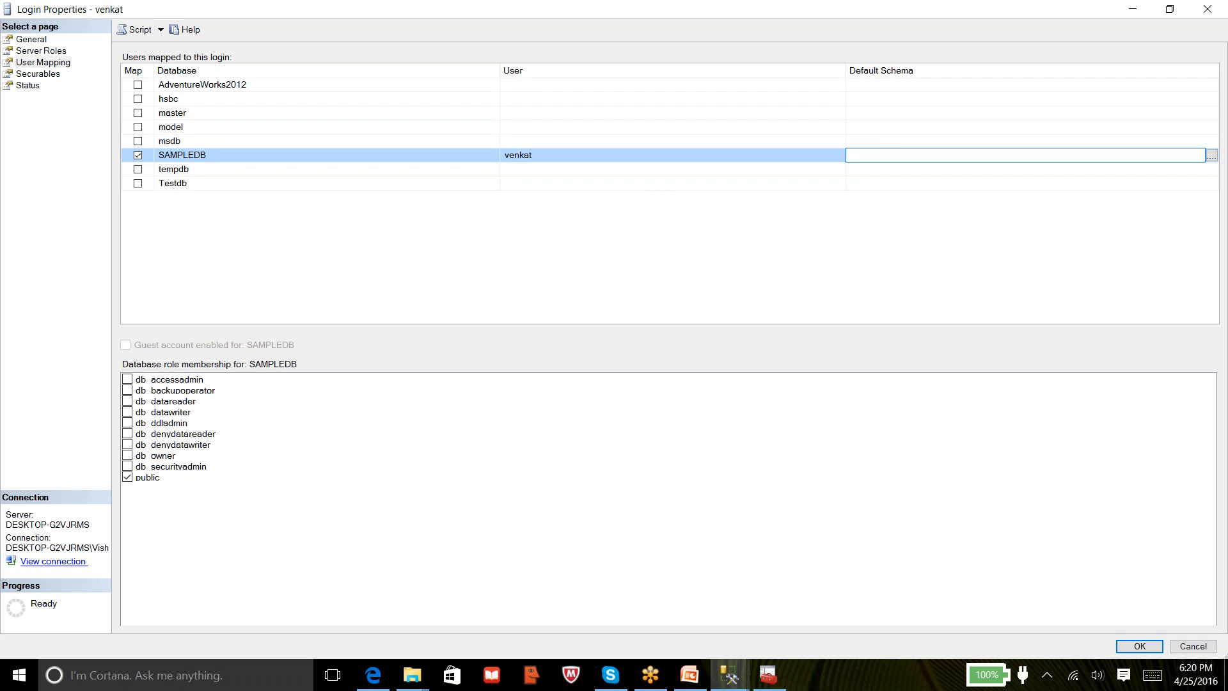
text(dbp)
key(BackSpace)
text(o)
click(672, 15)
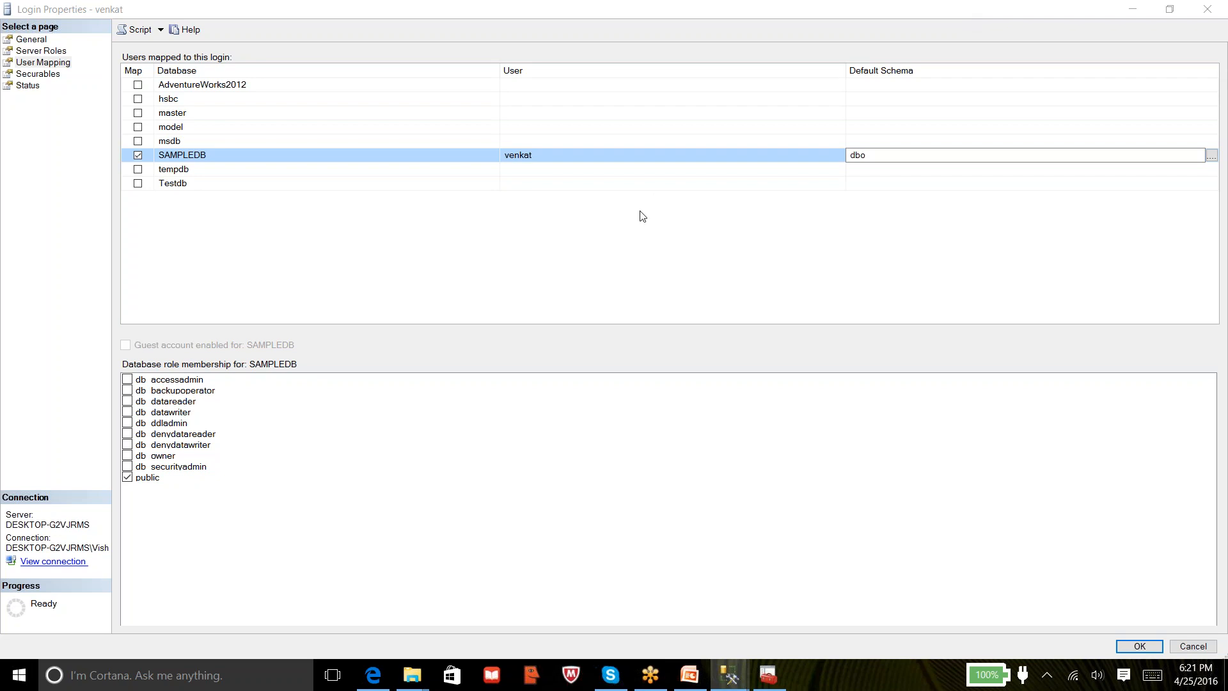
Start a new login from the Logins folder and open the Windows user or group lookup
mouse_move(689, 674)
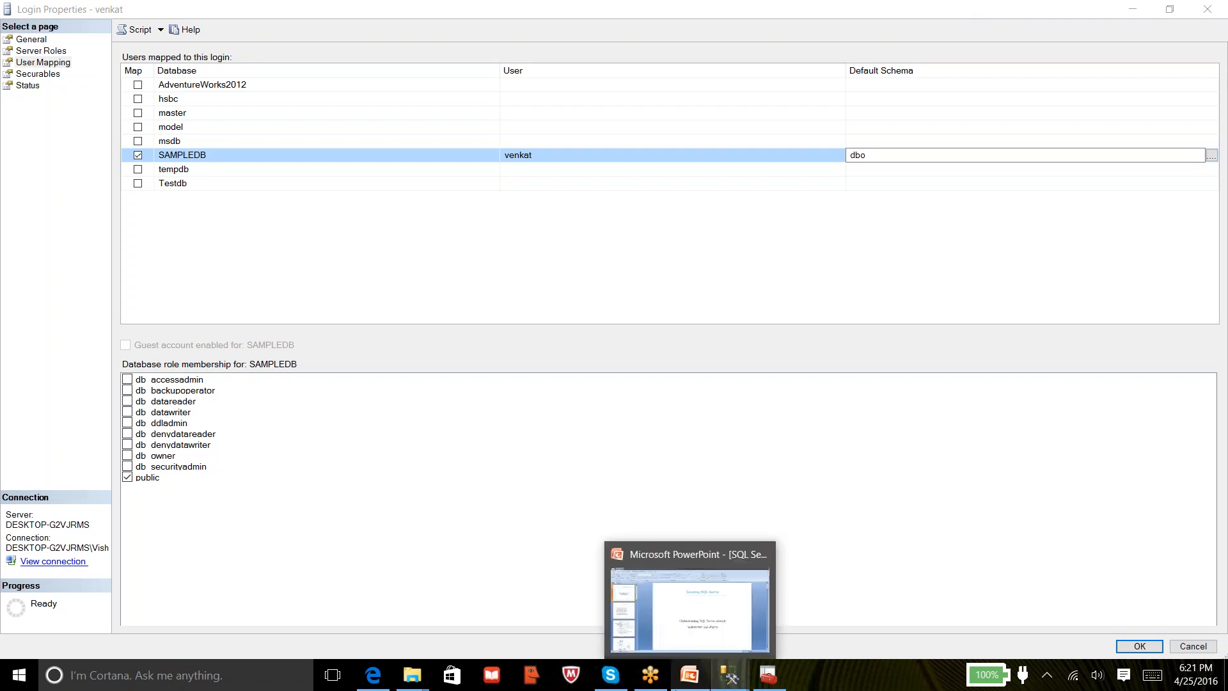
mouse_move(729, 674)
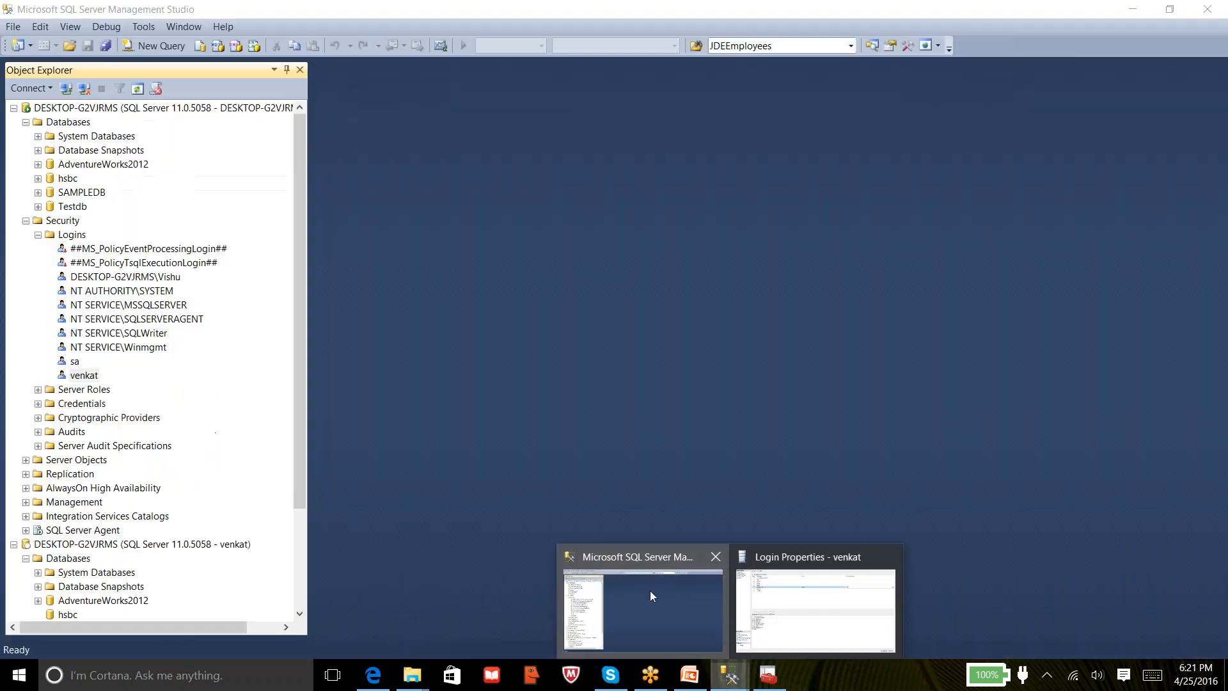
click(650, 591)
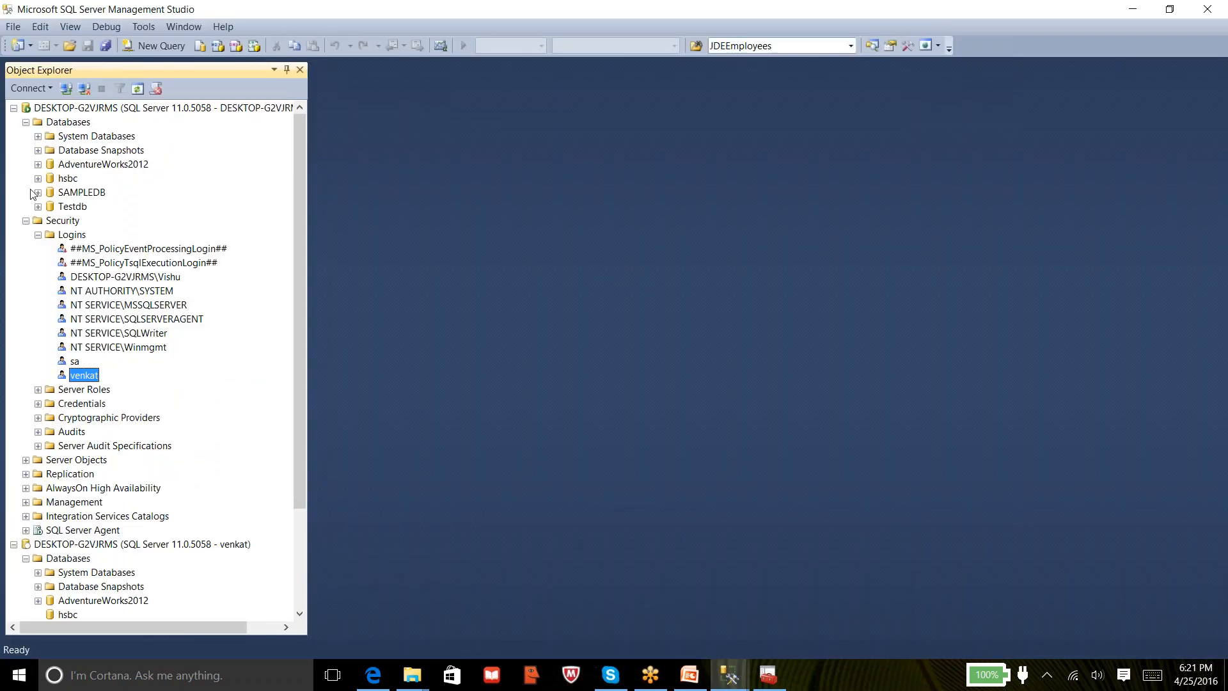
right_click(77, 240)
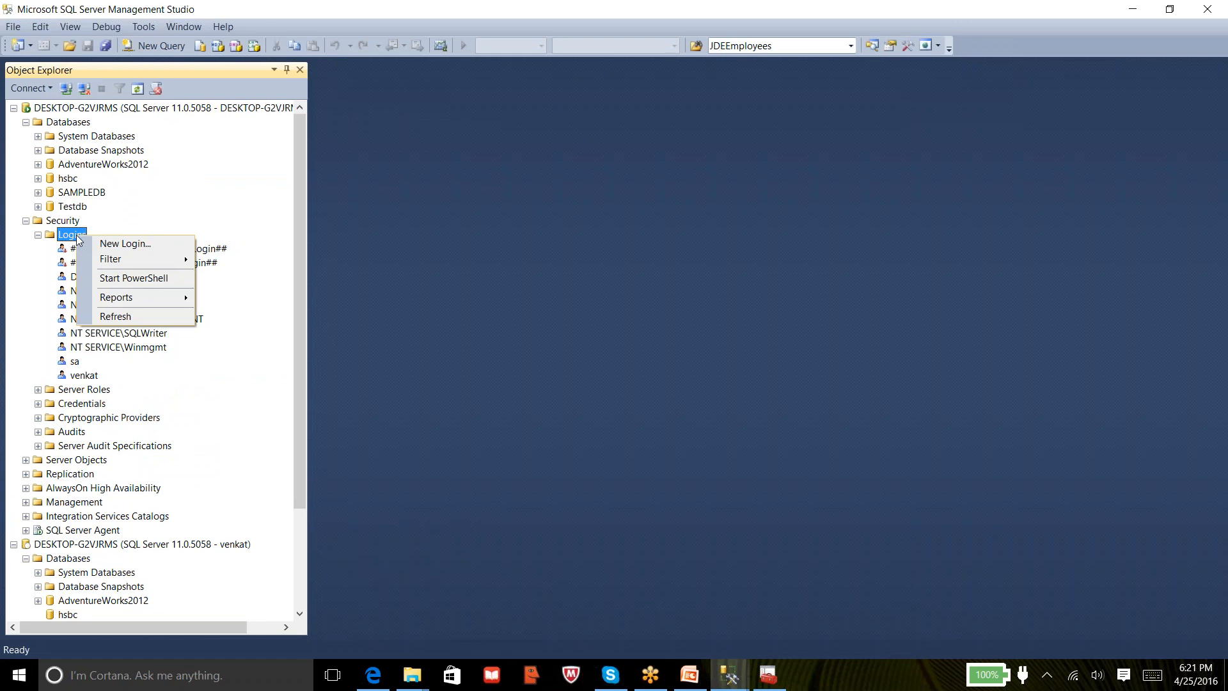
click(108, 246)
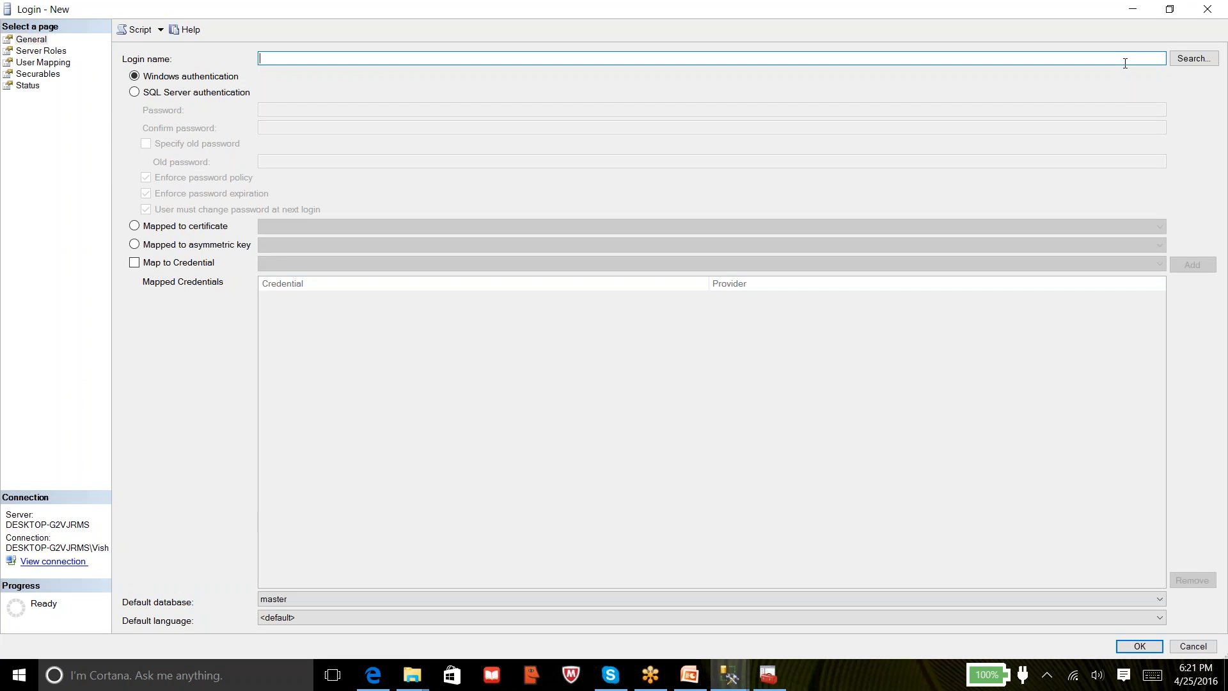
click(1181, 59)
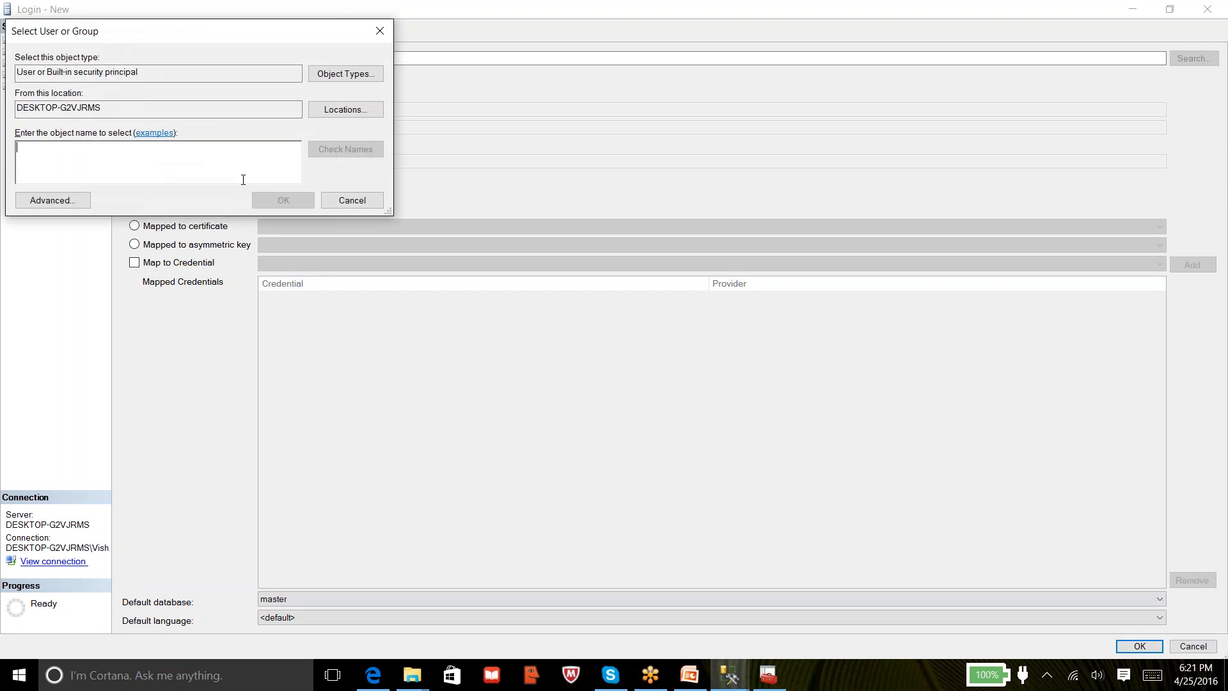
Try the account names david, rmvp and sql; none of them is found
text(david)
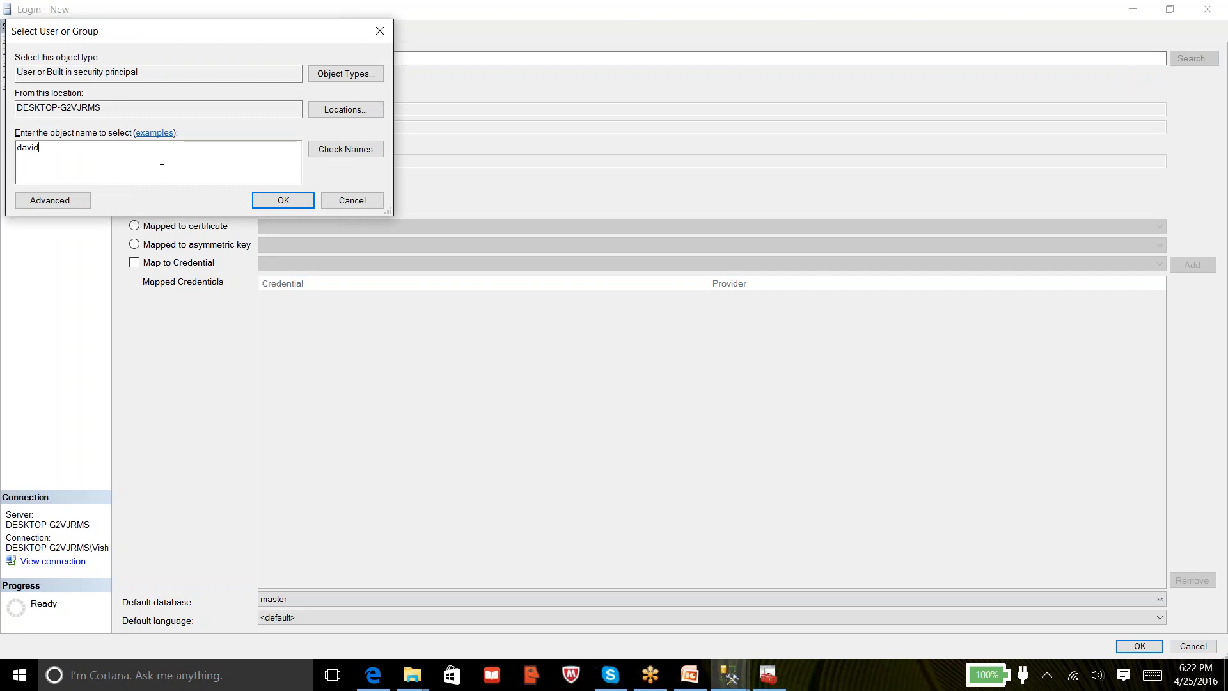
click(373, 150)
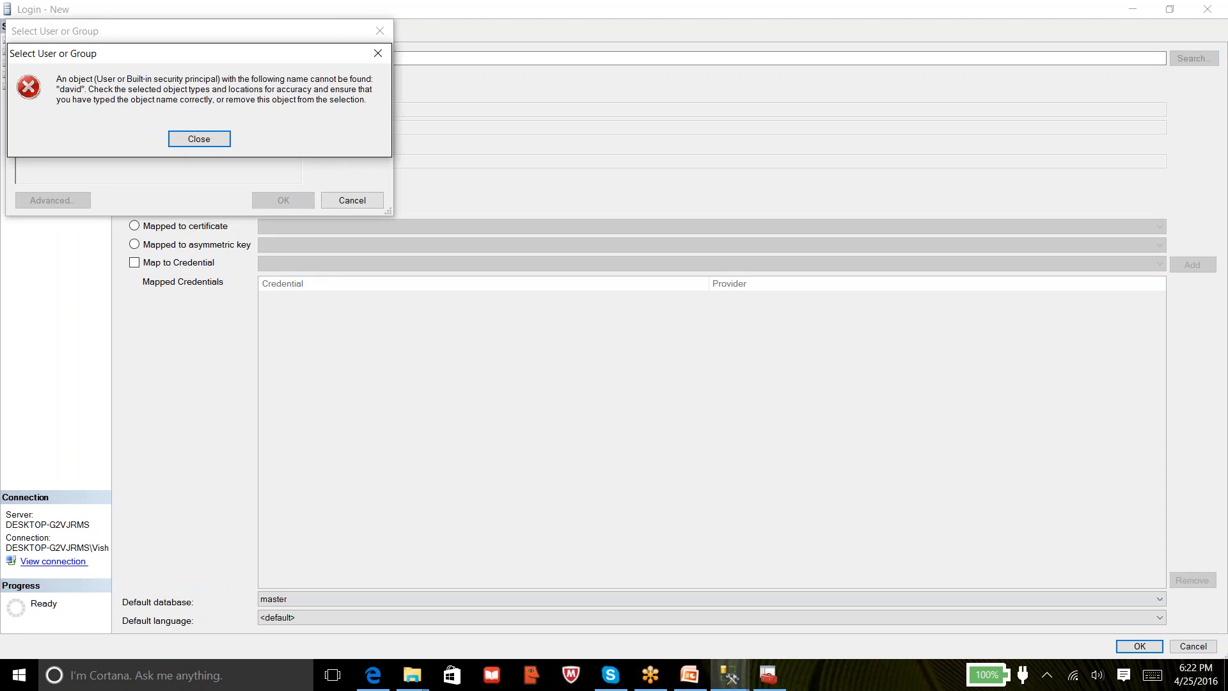
click(204, 139)
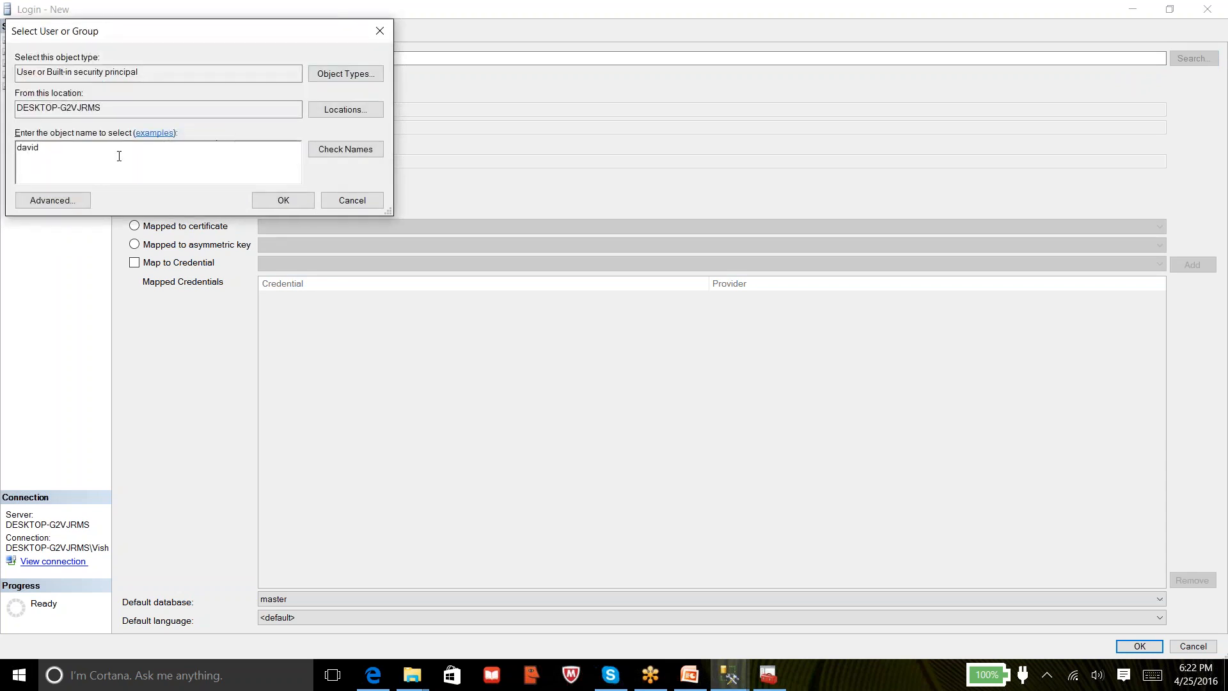
key(BackSpace)
key(BackSpace)
key(BackSpace)
key(BackSpace)
key(BackSpace)
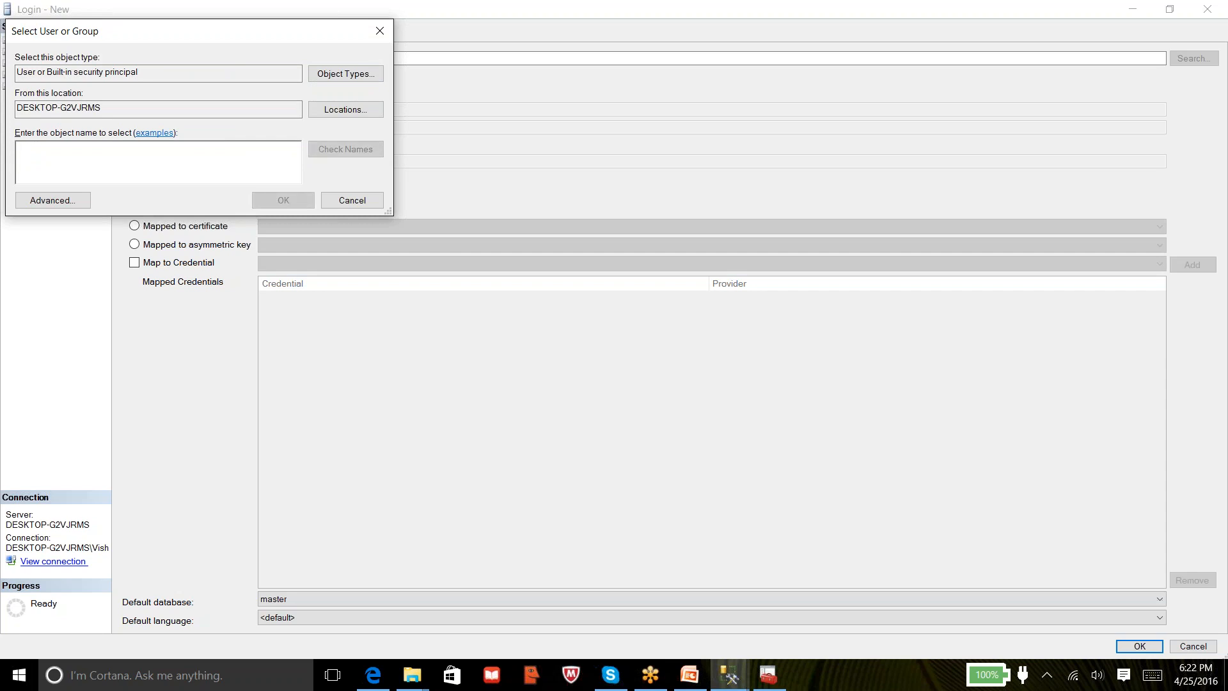
text(rmvp)
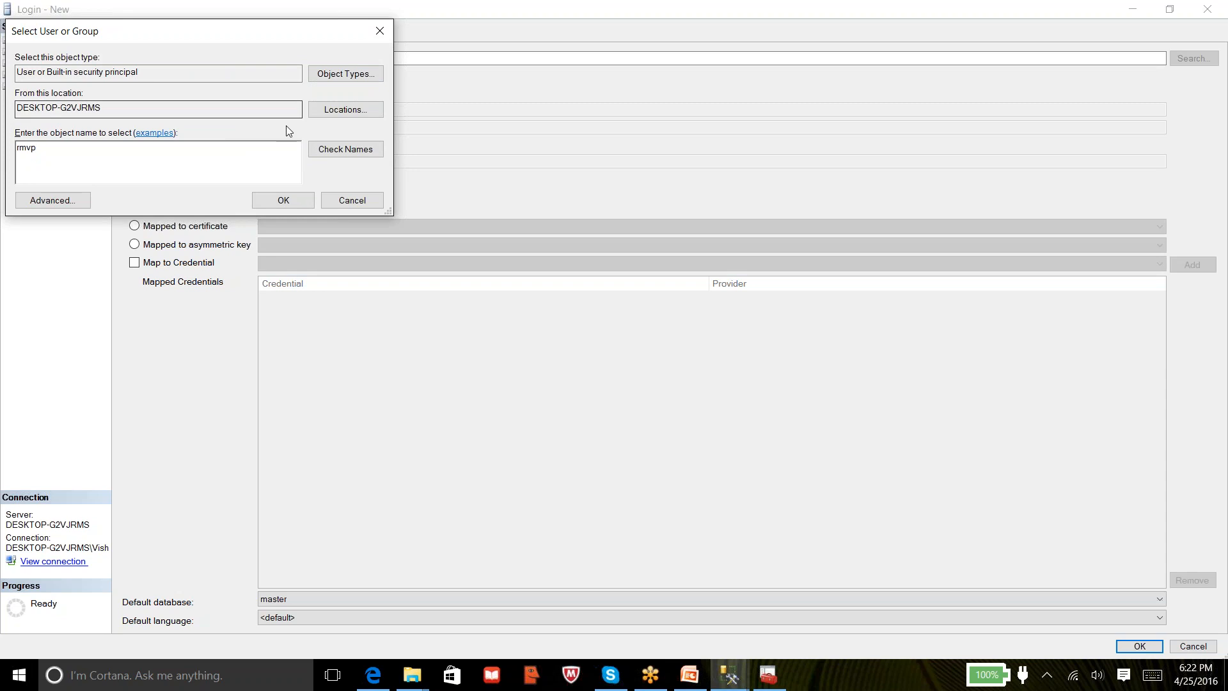
click(341, 153)
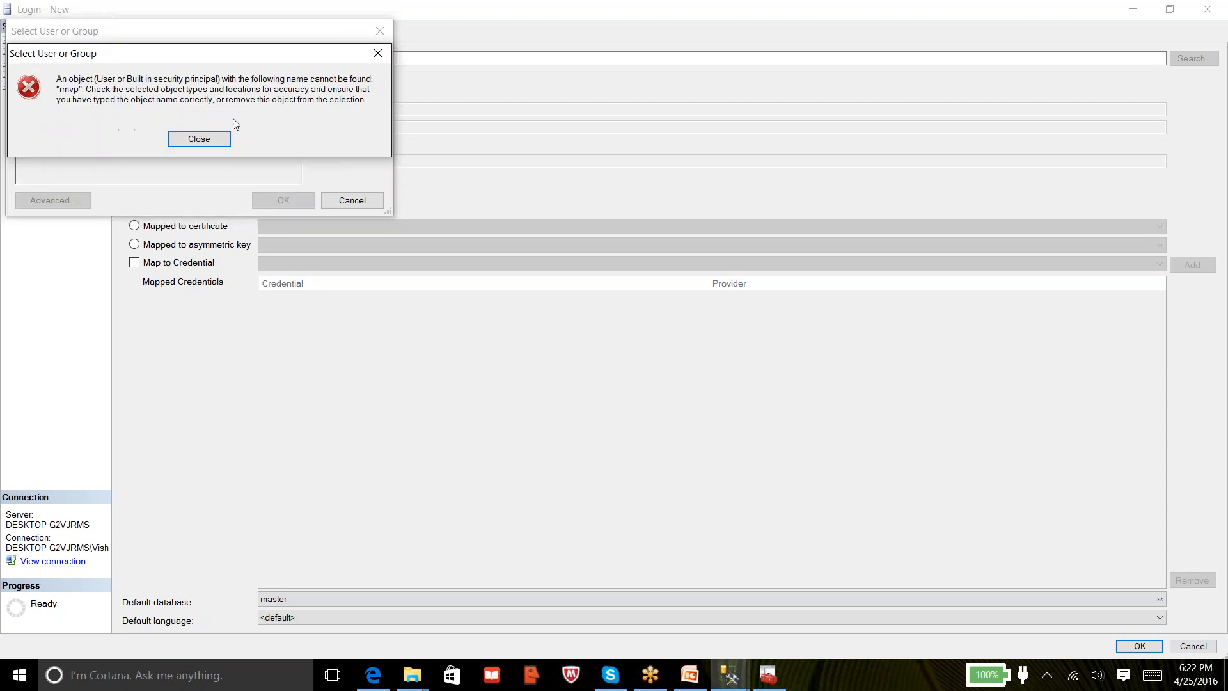
click(206, 141)
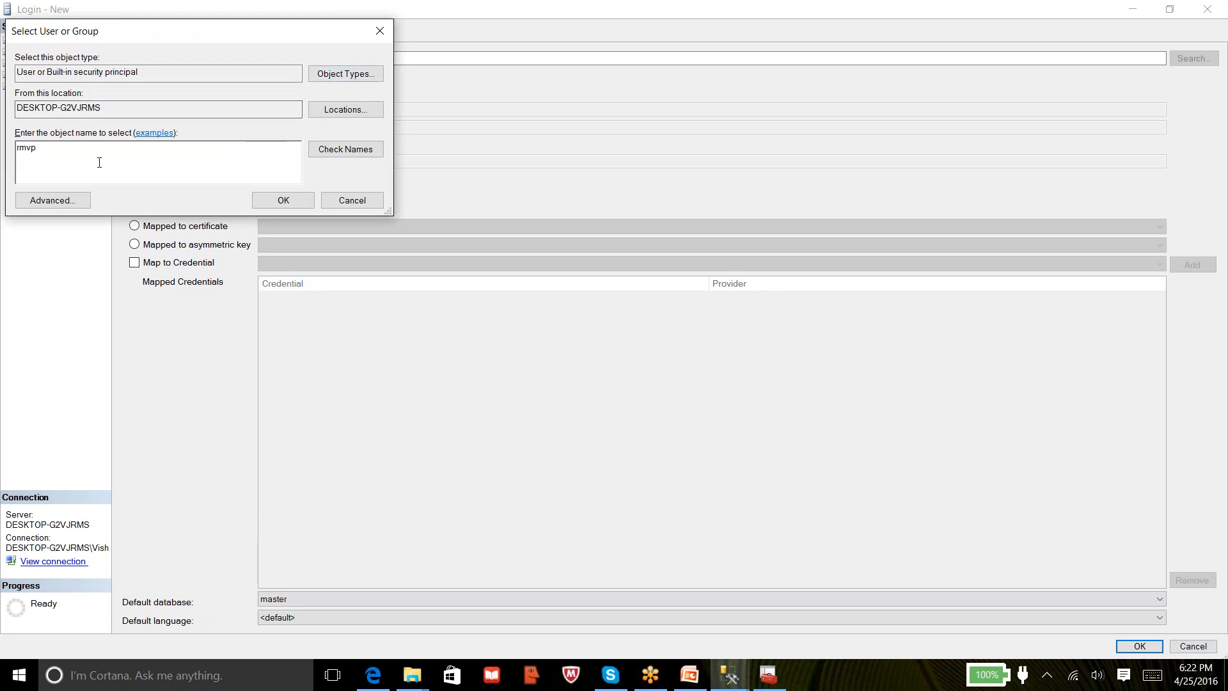
key(BackSpace)
key(BackSpace)
key(BackSpace)
key(BackSpace)
text(sql)
click(344, 150)
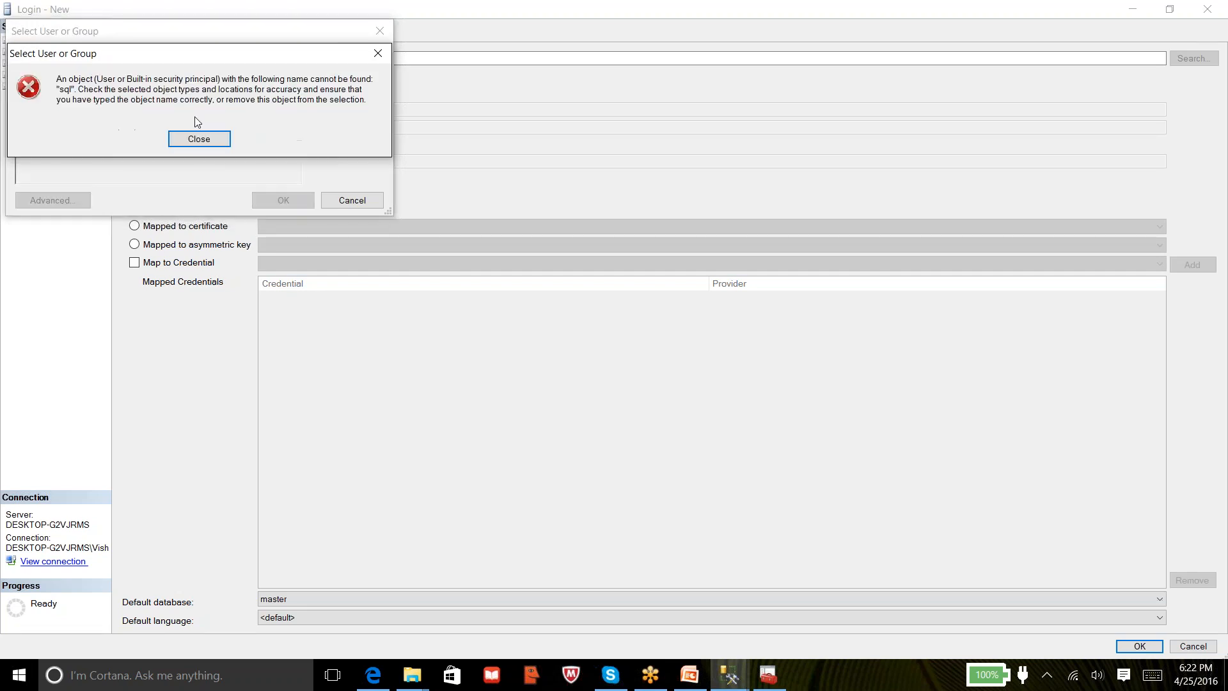
click(196, 139)
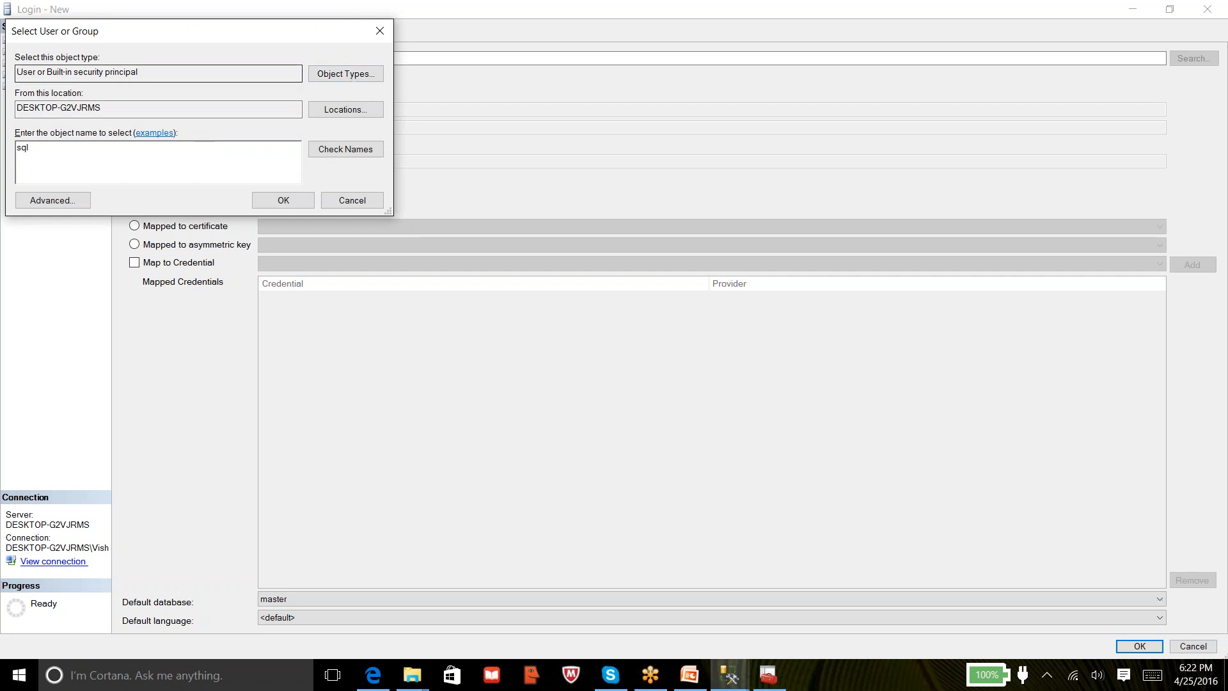
click(313, 77)
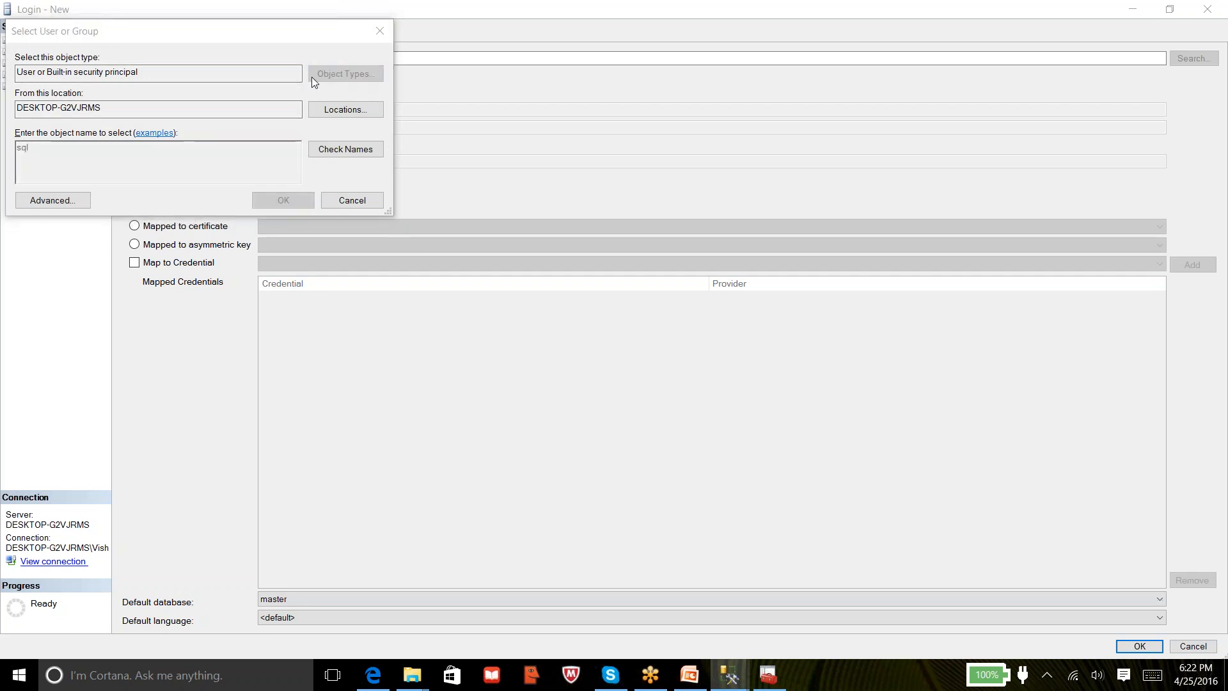
Add Groups to the object types and resolve rmvp_sql to its full local-machine account
click(62, 147)
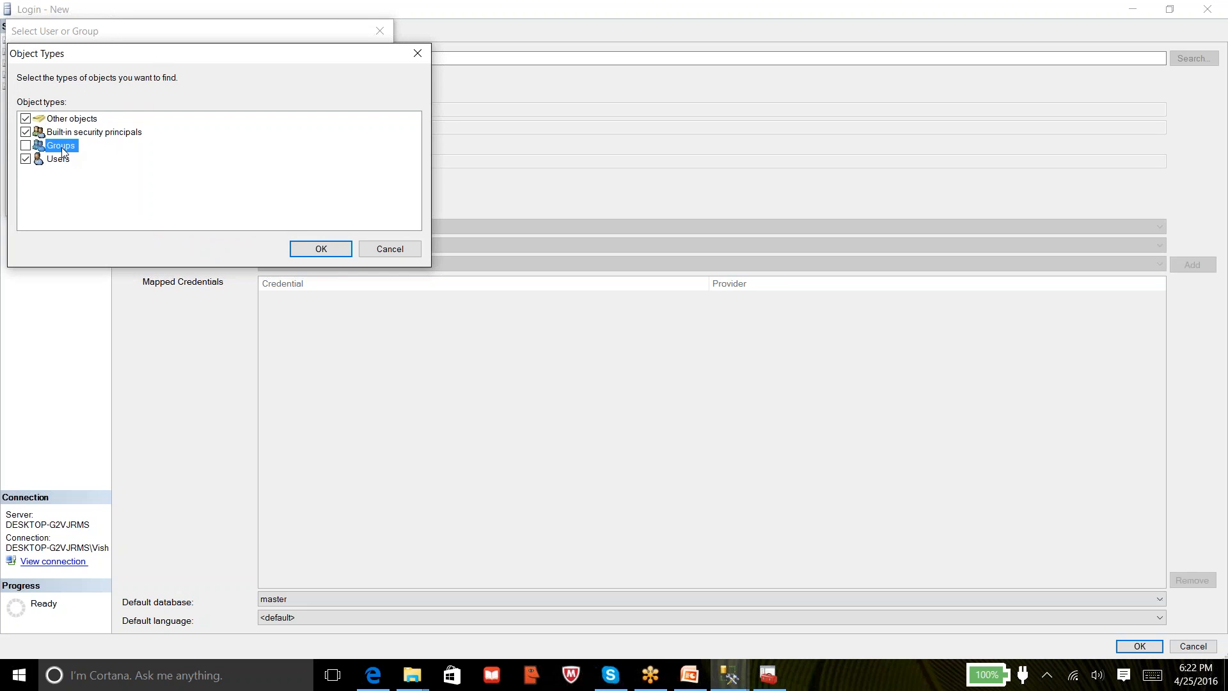
click(25, 145)
click(309, 249)
key(BackSpace)
key(BackSpace)
key(BackSpace)
text(rmvp)
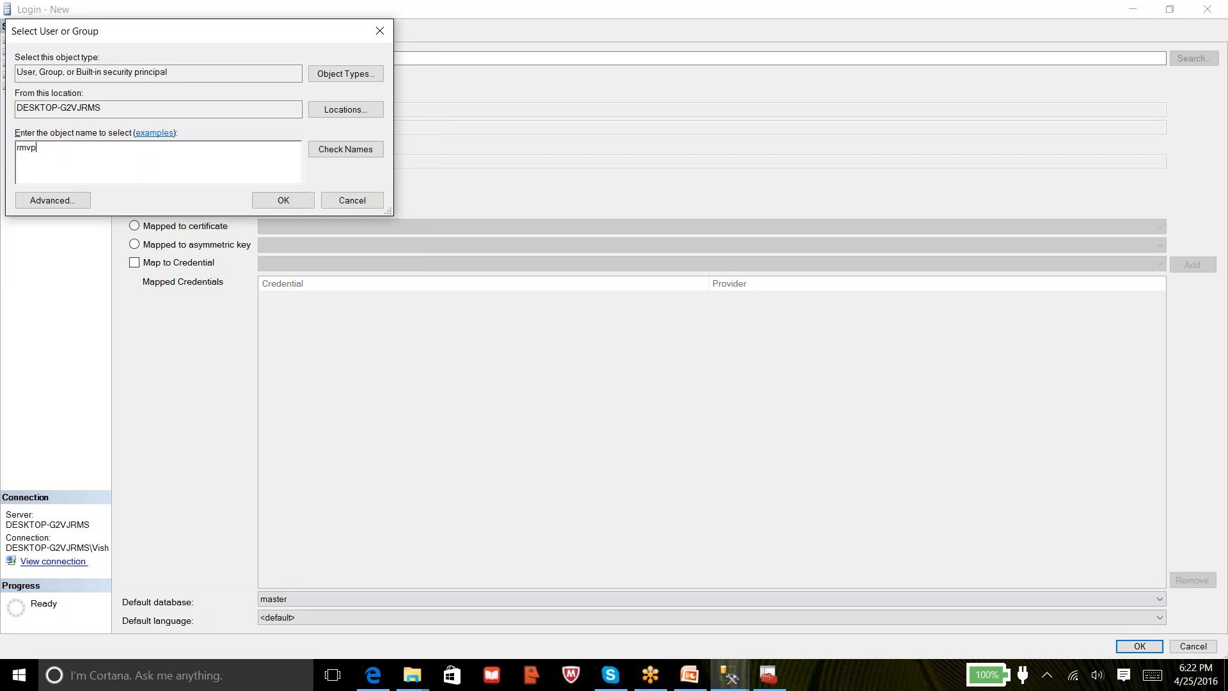
click(363, 154)
click(199, 139)
text(_sql)
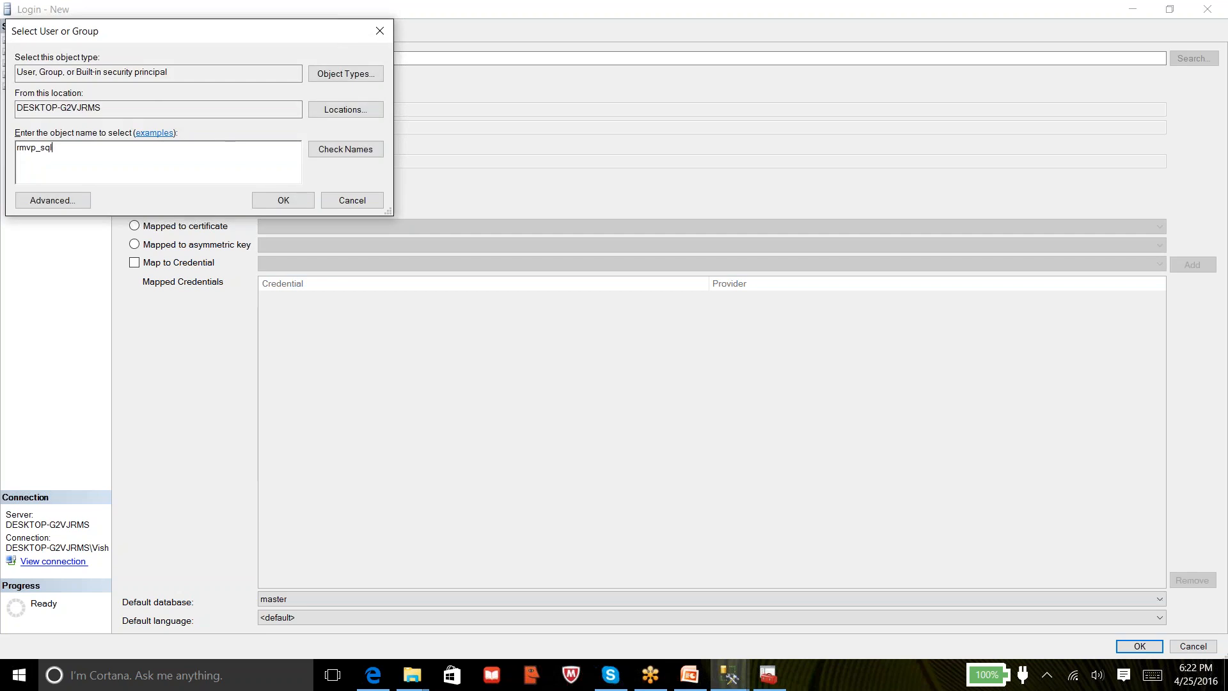
click(336, 156)
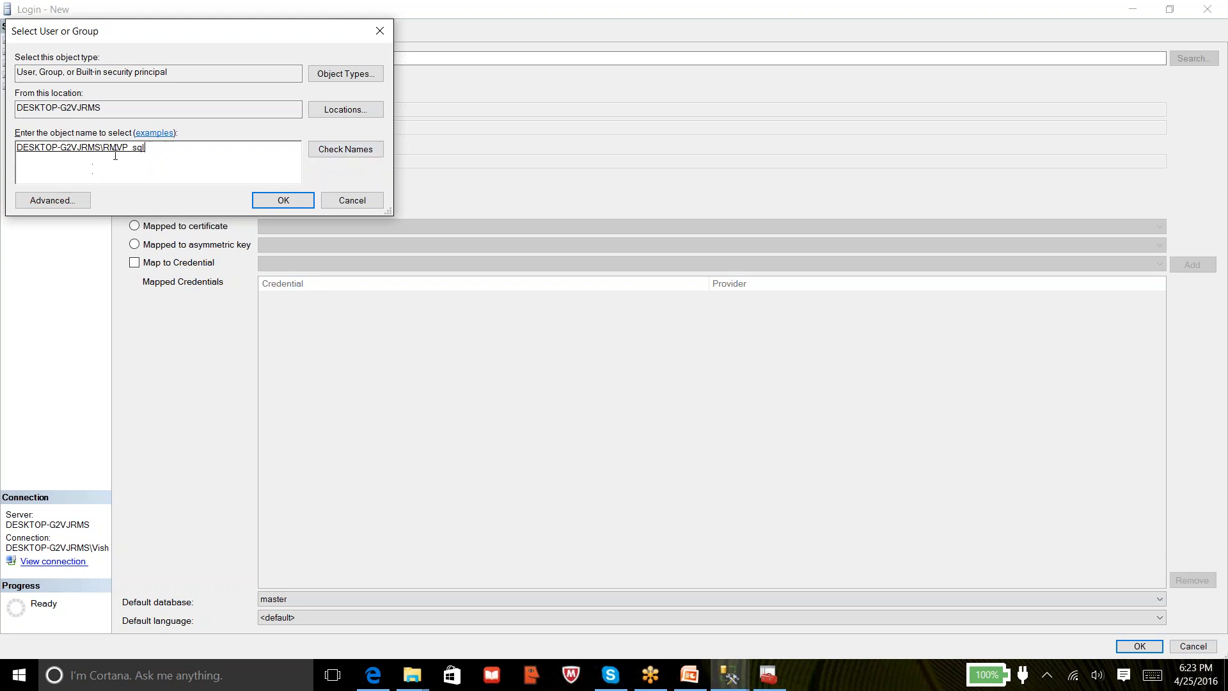
Accept the resolved account as the Login name and highlight its machine-name and account parts
click(270, 202)
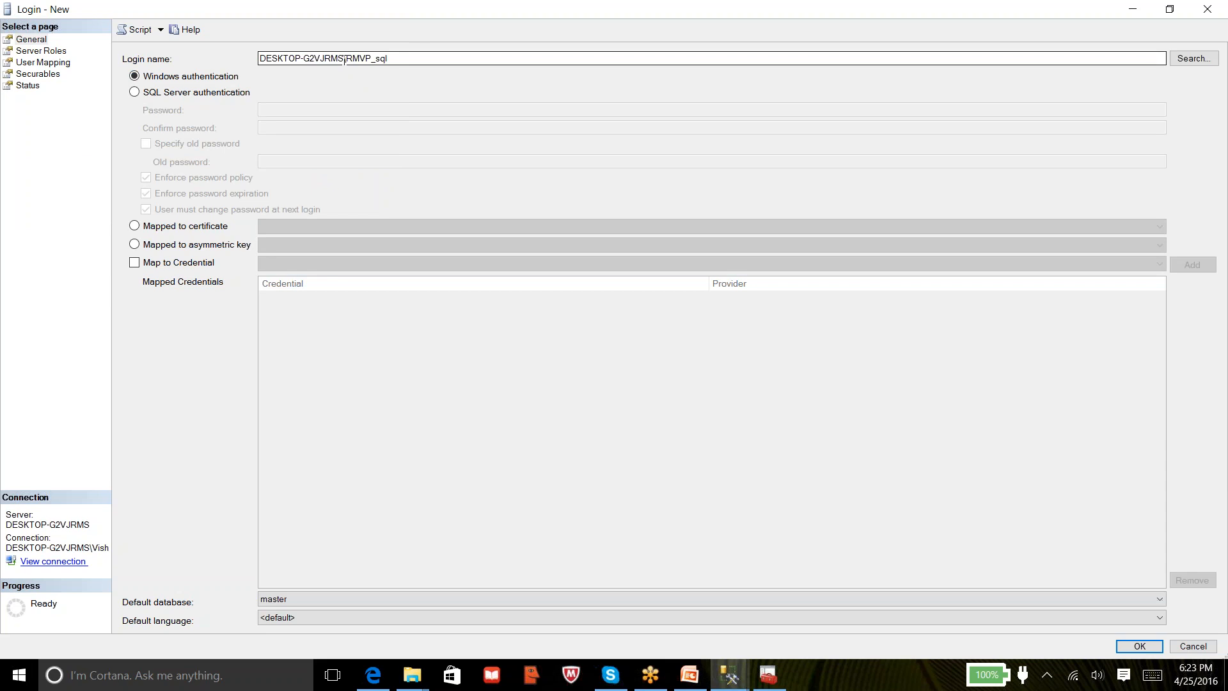
drag(344, 59, 243, 51)
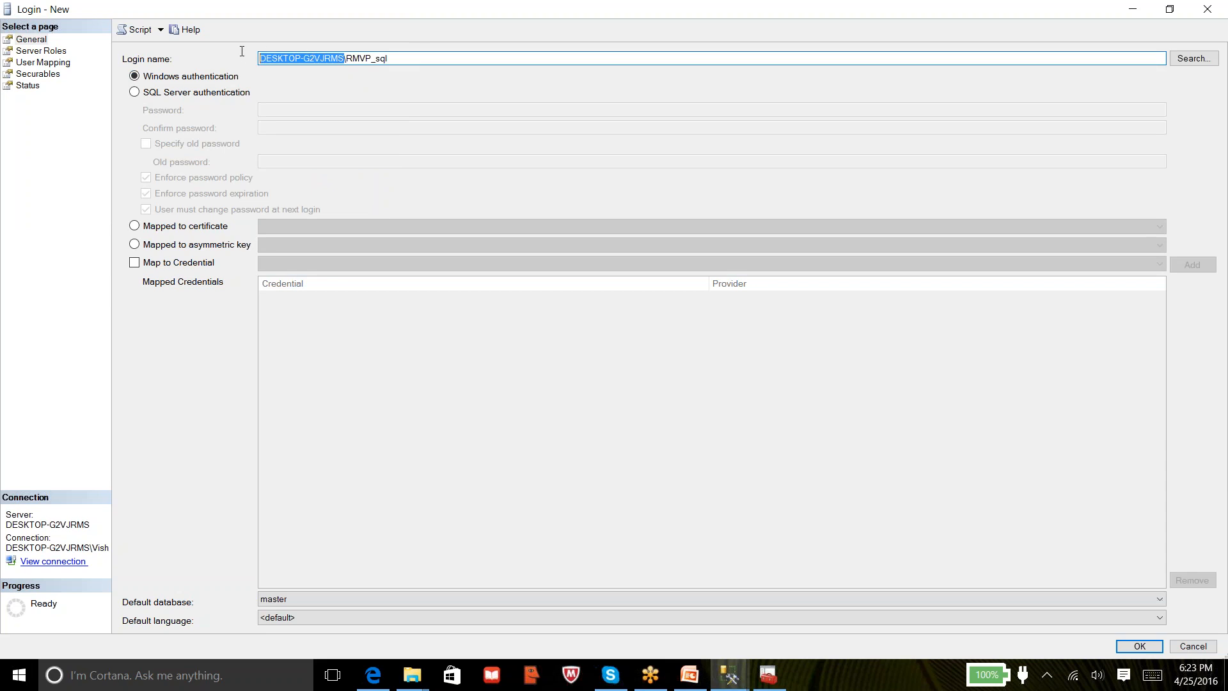
drag(347, 58, 399, 58)
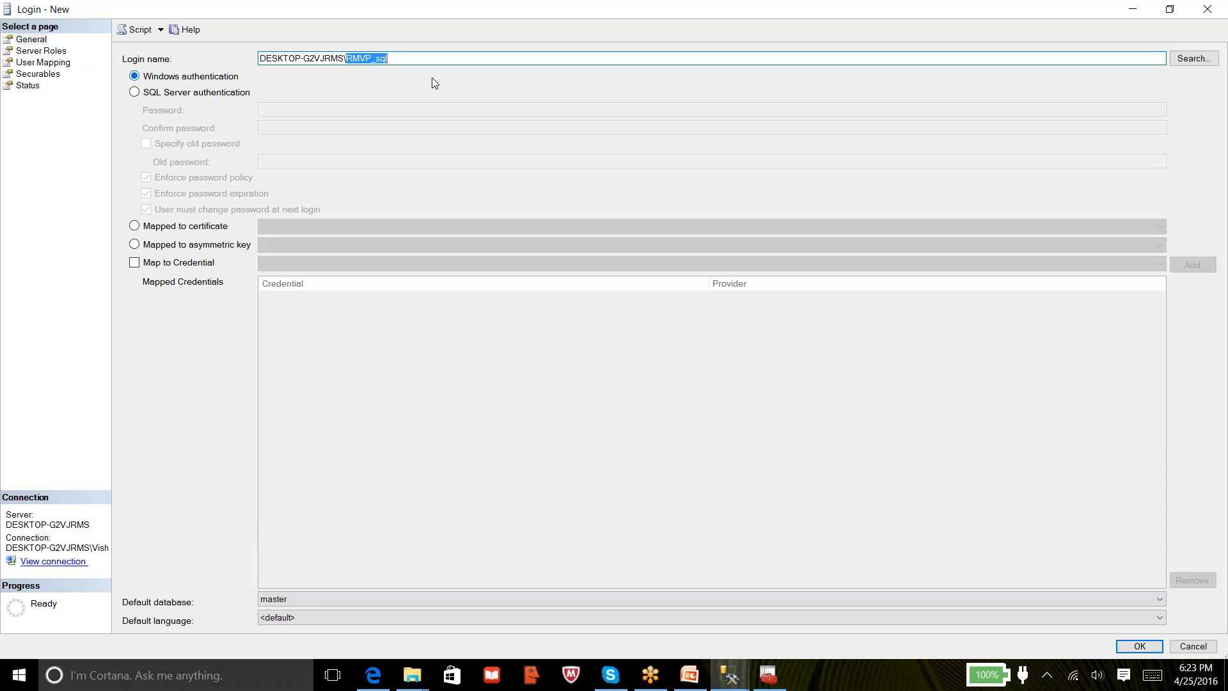
click(414, 60)
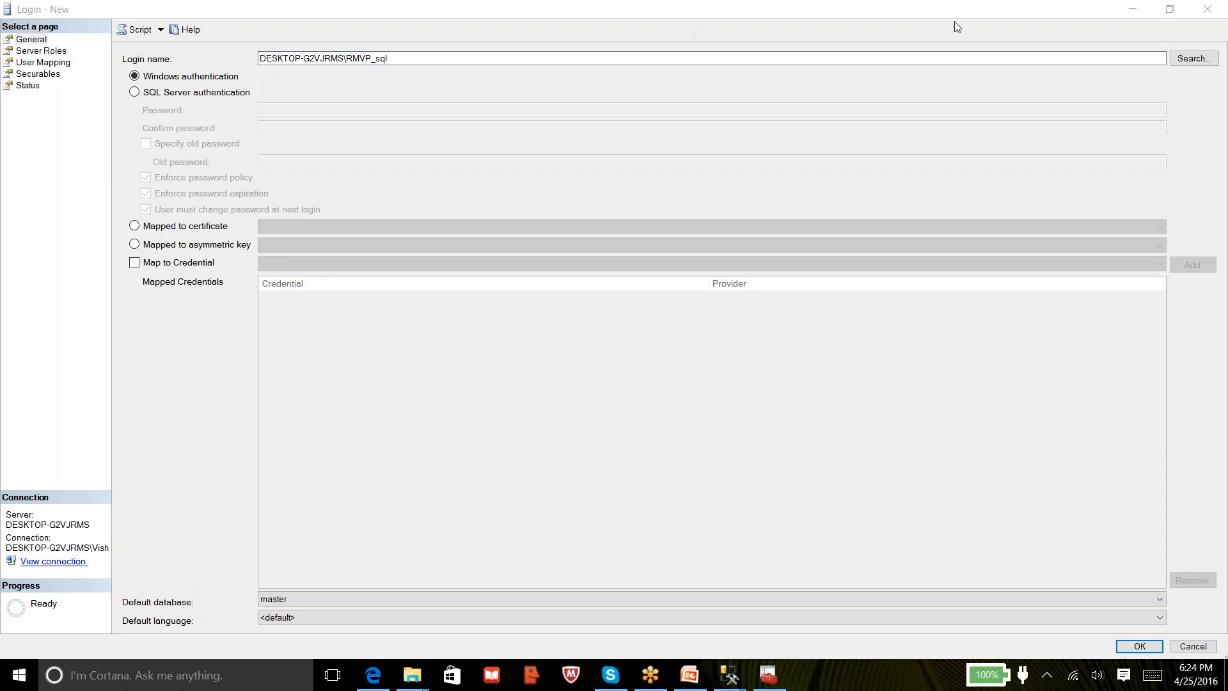
click(974, 18)
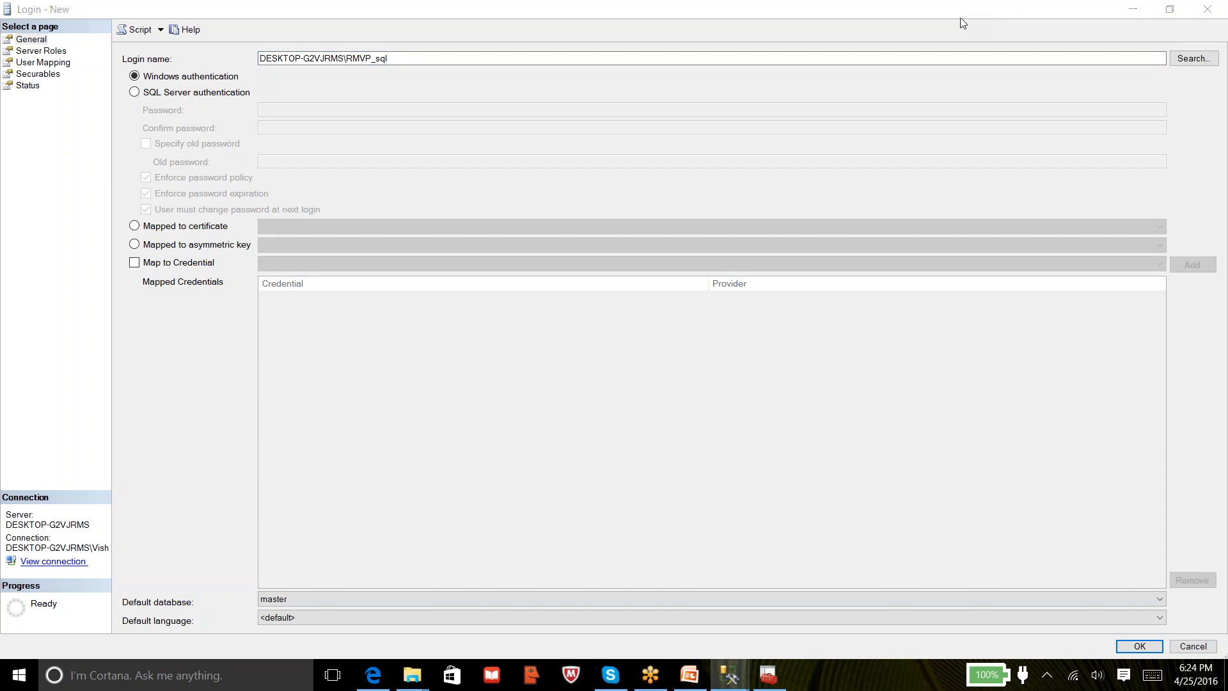
click(1207, 17)
Discard the new login, then tick db_accessadmin for SAMPLEDB in venkat's User Mapping
click(1209, 14)
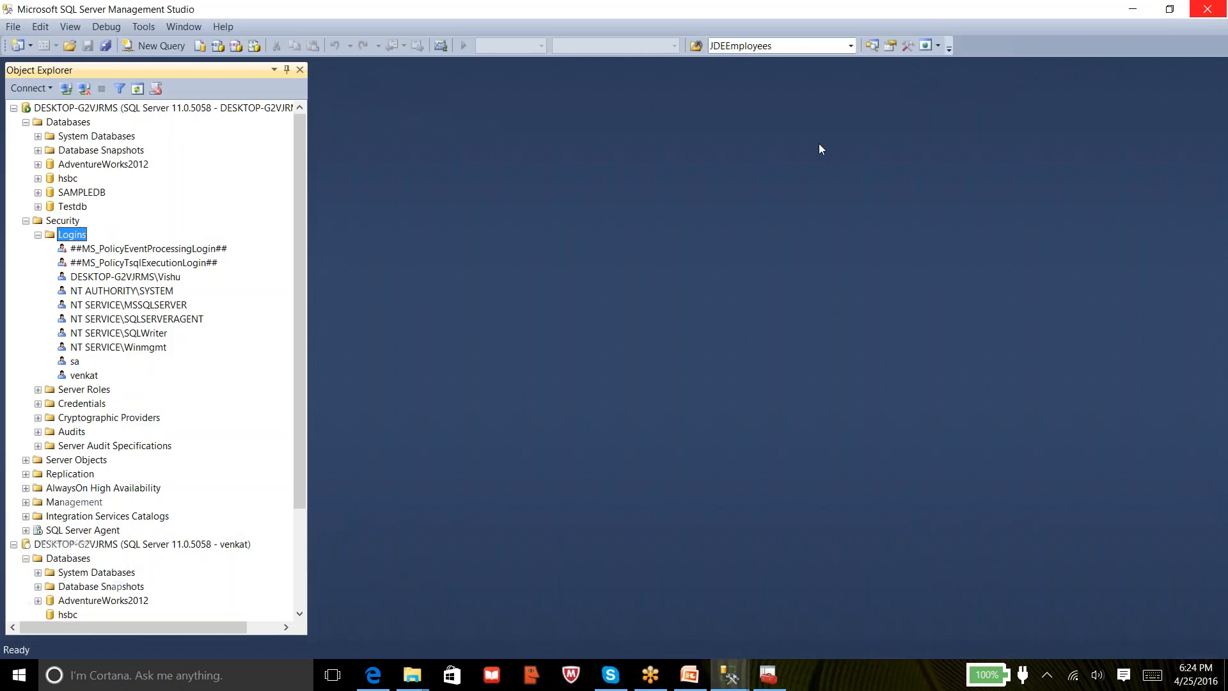
mouse_move(730, 675)
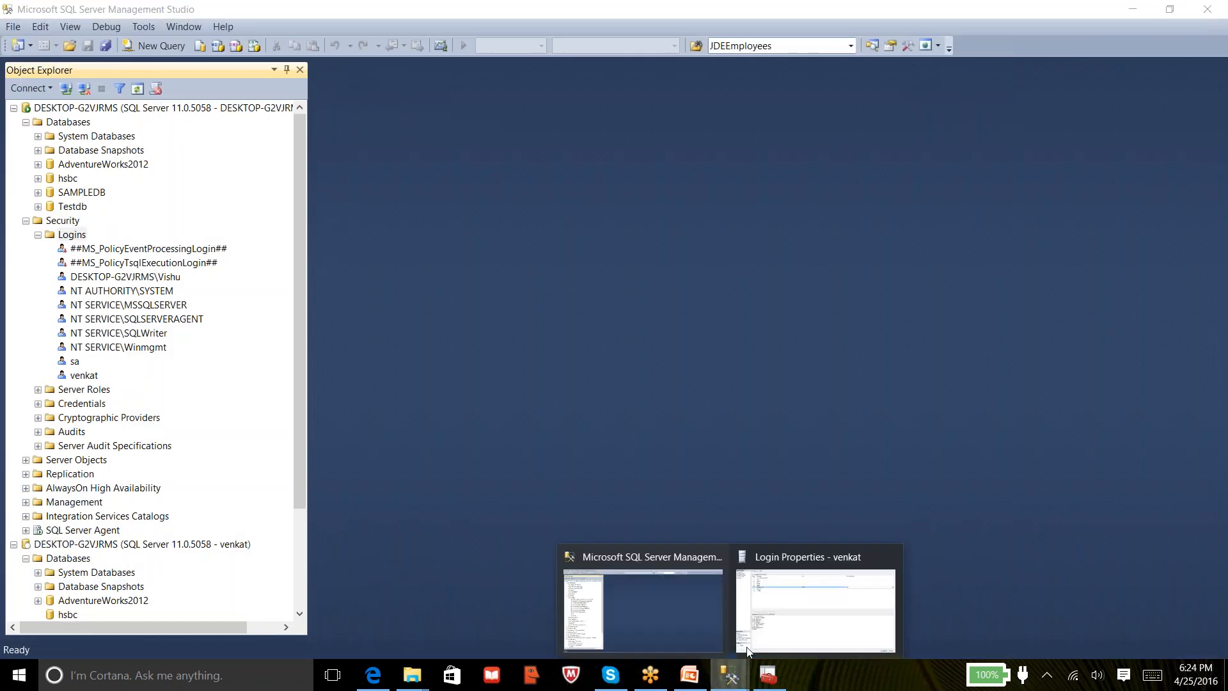
click(757, 593)
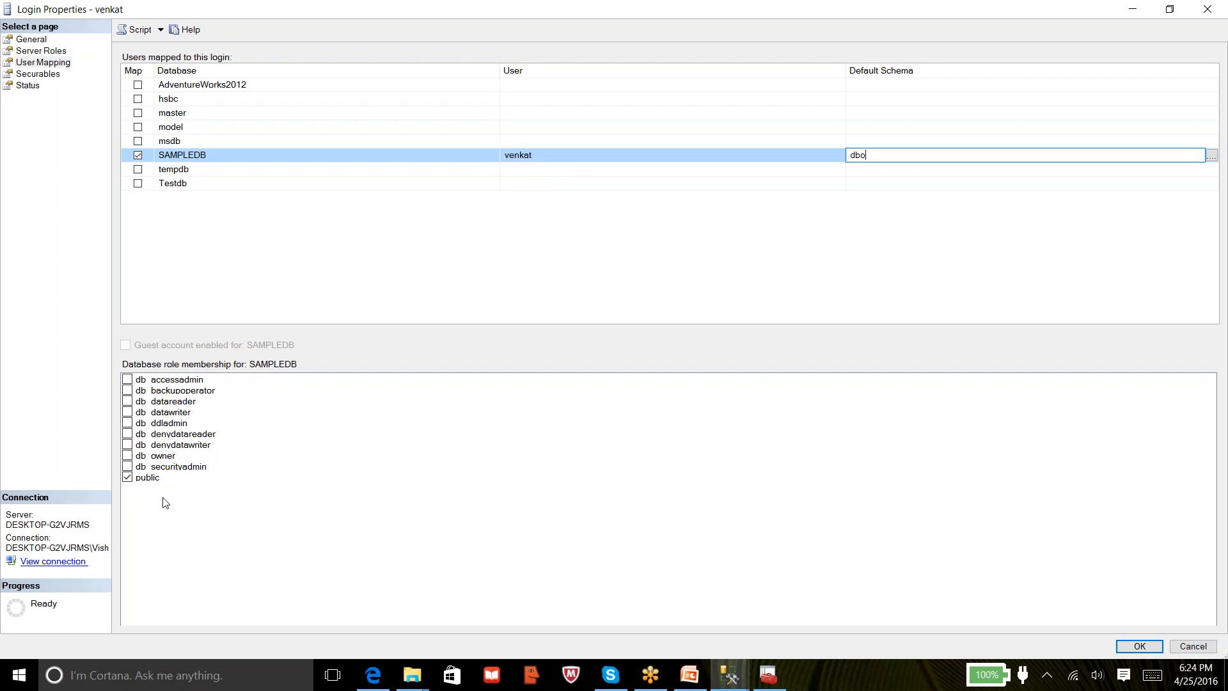
click(32, 51)
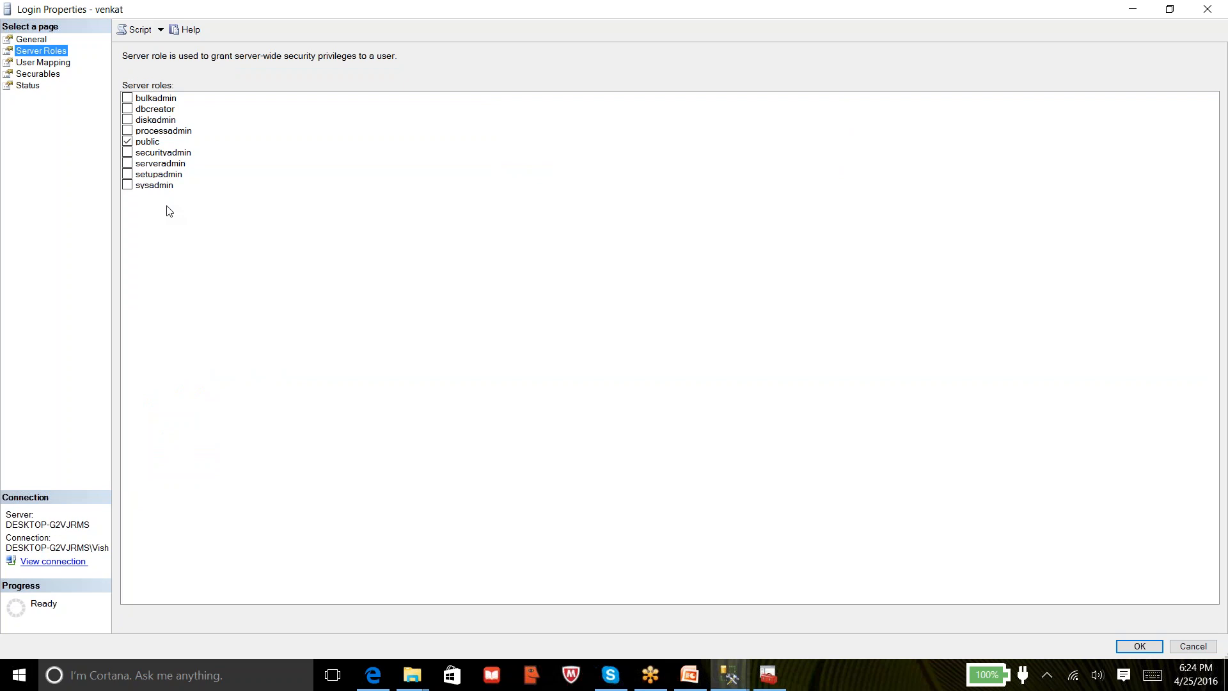
click(61, 66)
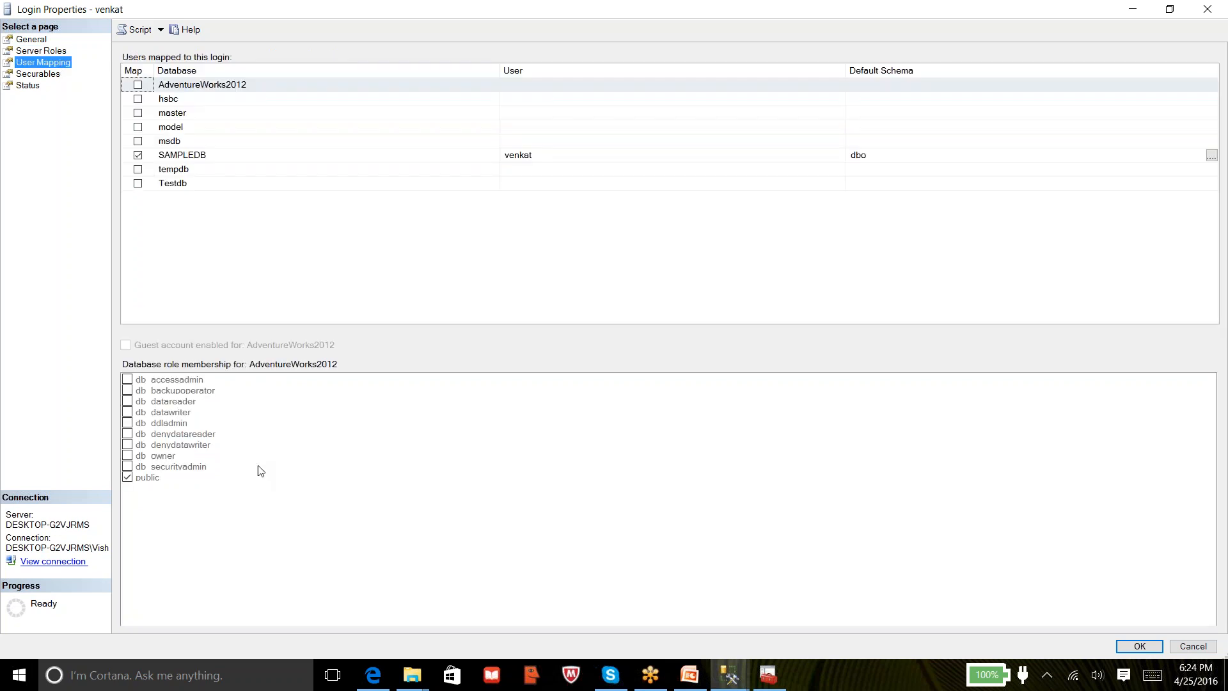
click(179, 158)
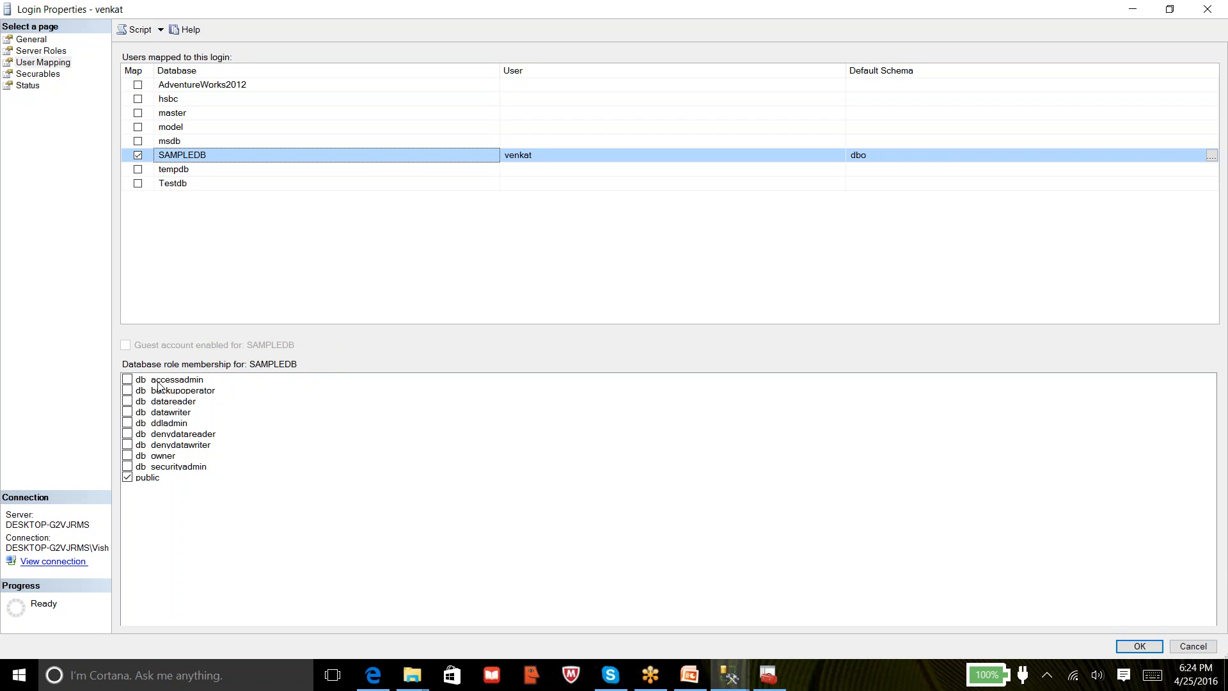
click(131, 382)
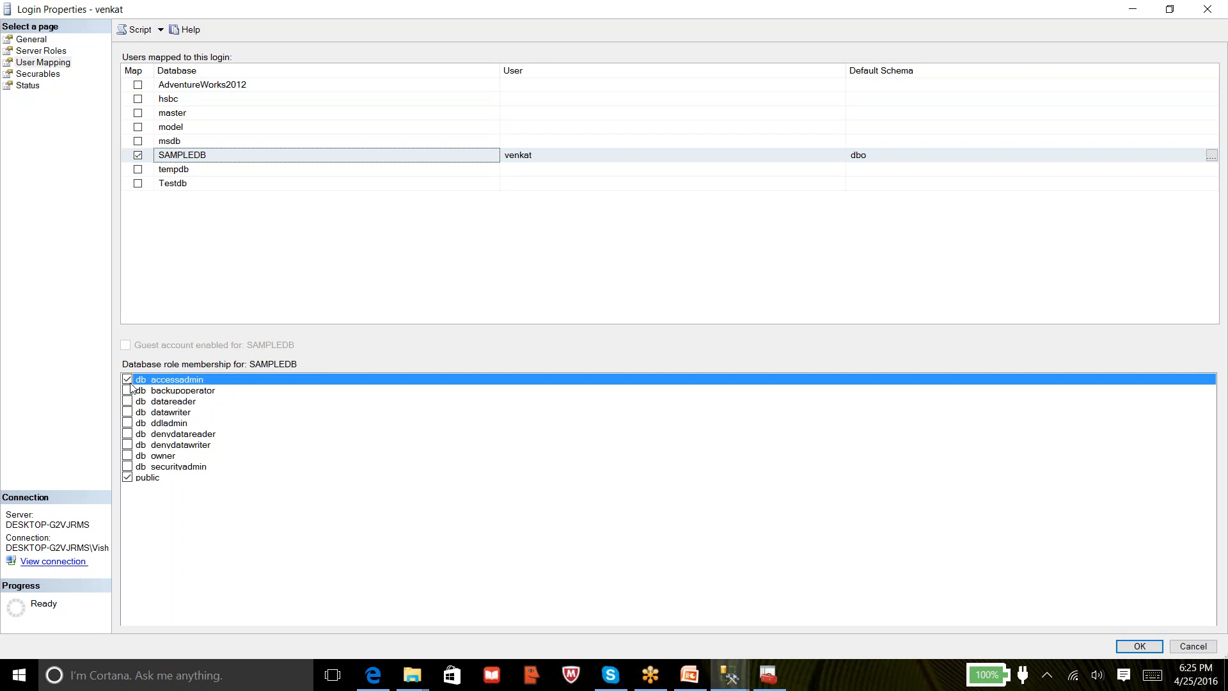
Open SQL_Server_Training.docx from the Vishu folder in Word
click(415, 678)
click(450, 647)
click(303, 56)
click(281, 229)
click(281, 229)
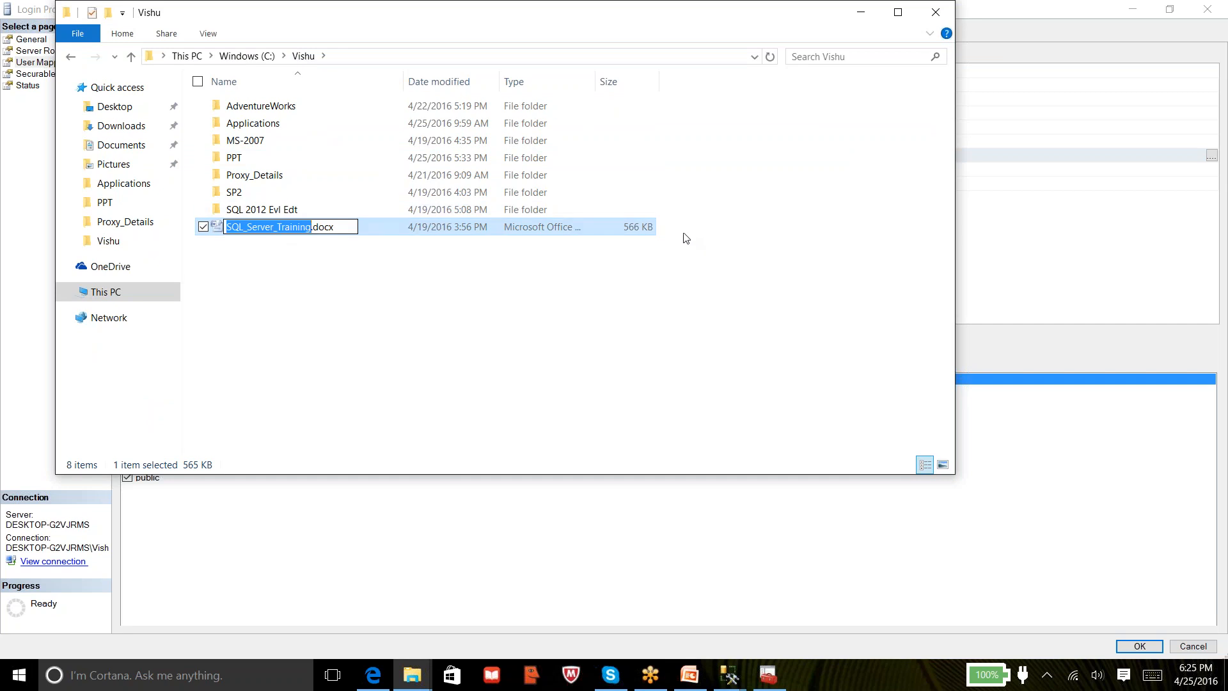
key(Escape)
double_click(319, 229)
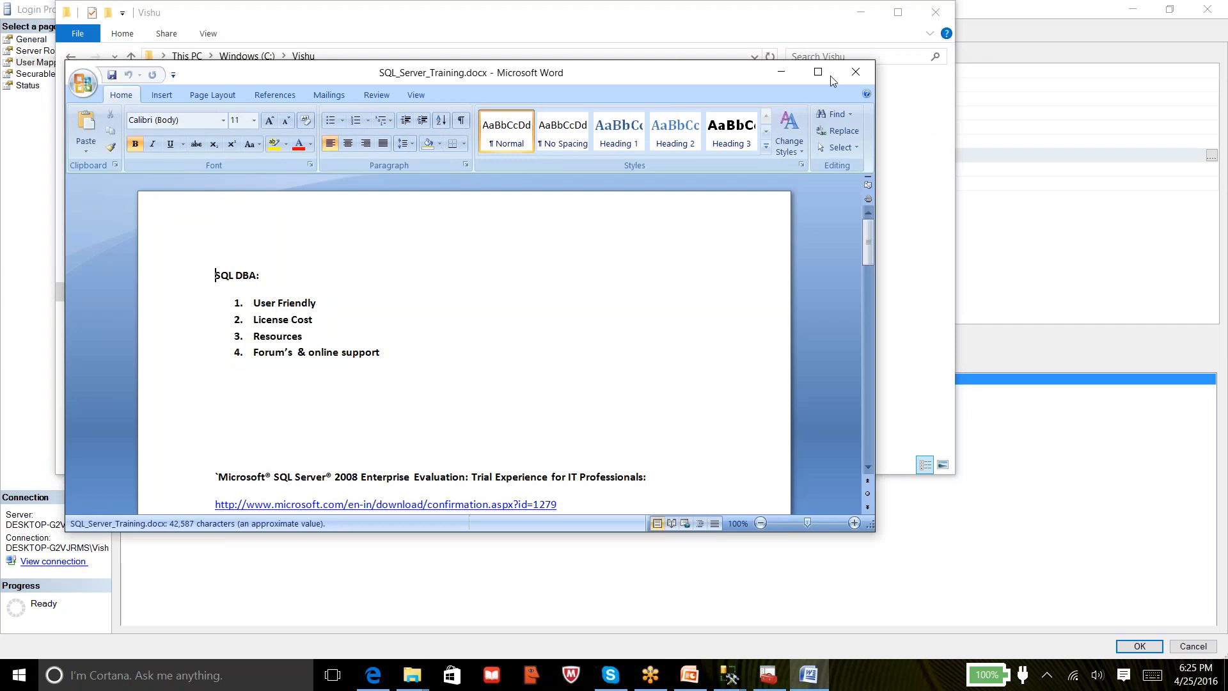
Maximize Word, search the notes for db_accessadmin and highlight its description
click(811, 76)
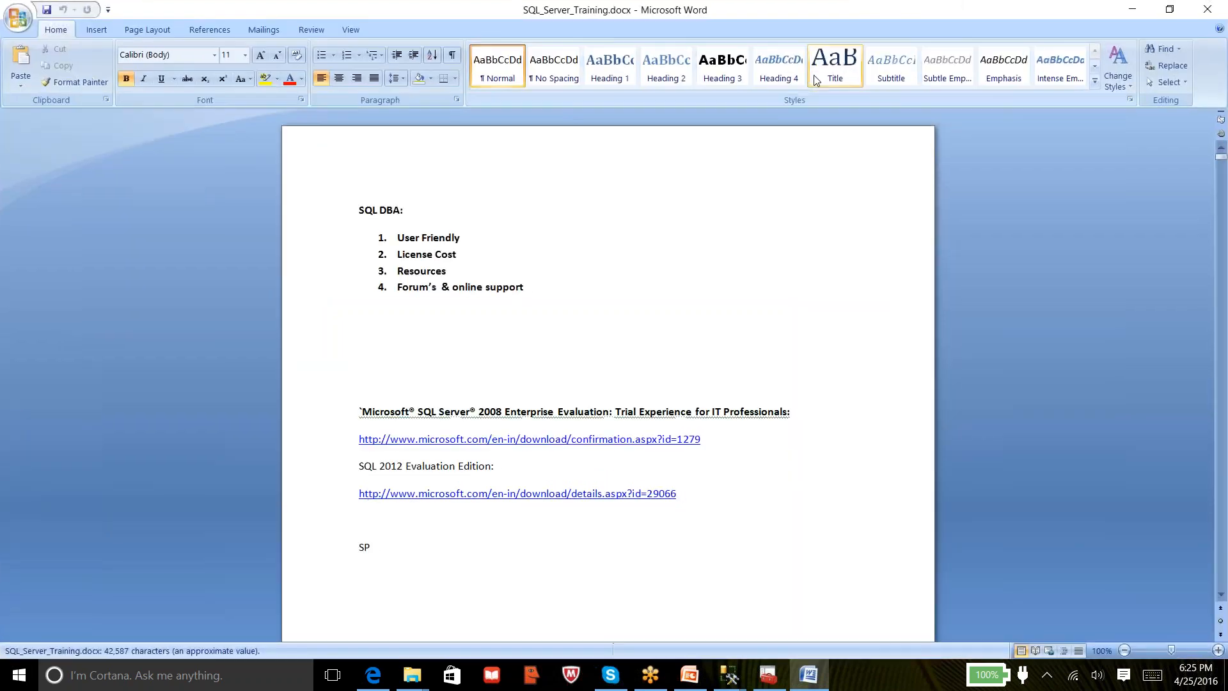
key(ctrl+f)
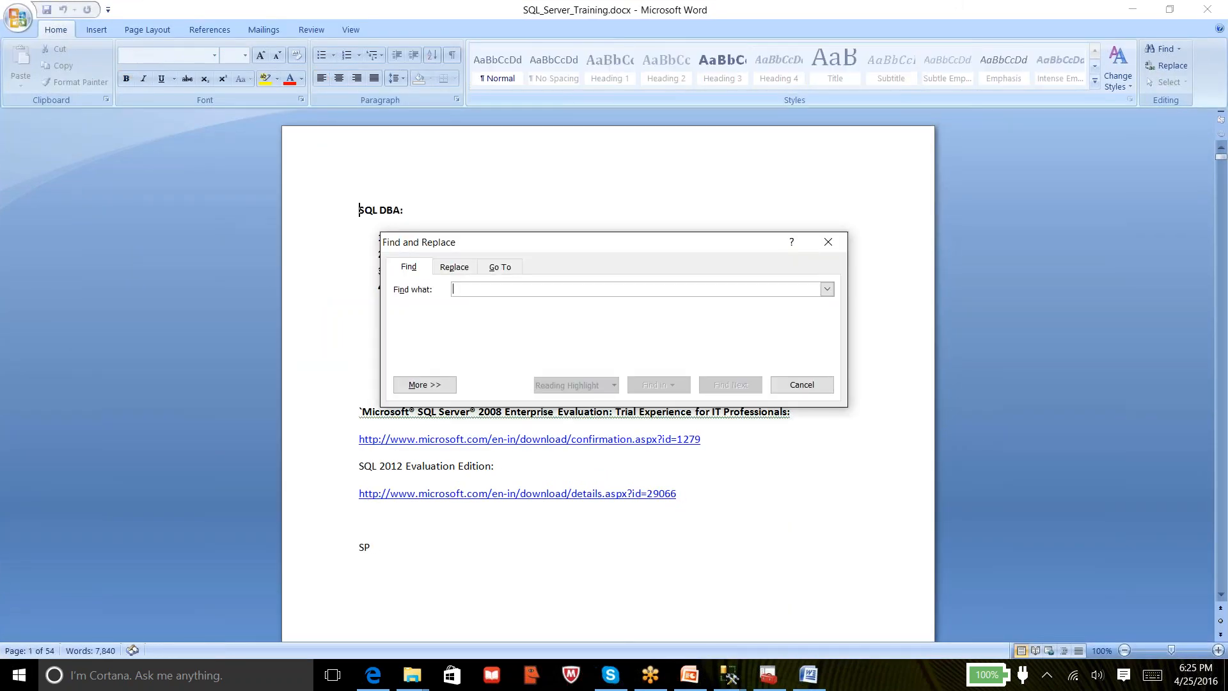
text(db_accessadmin)
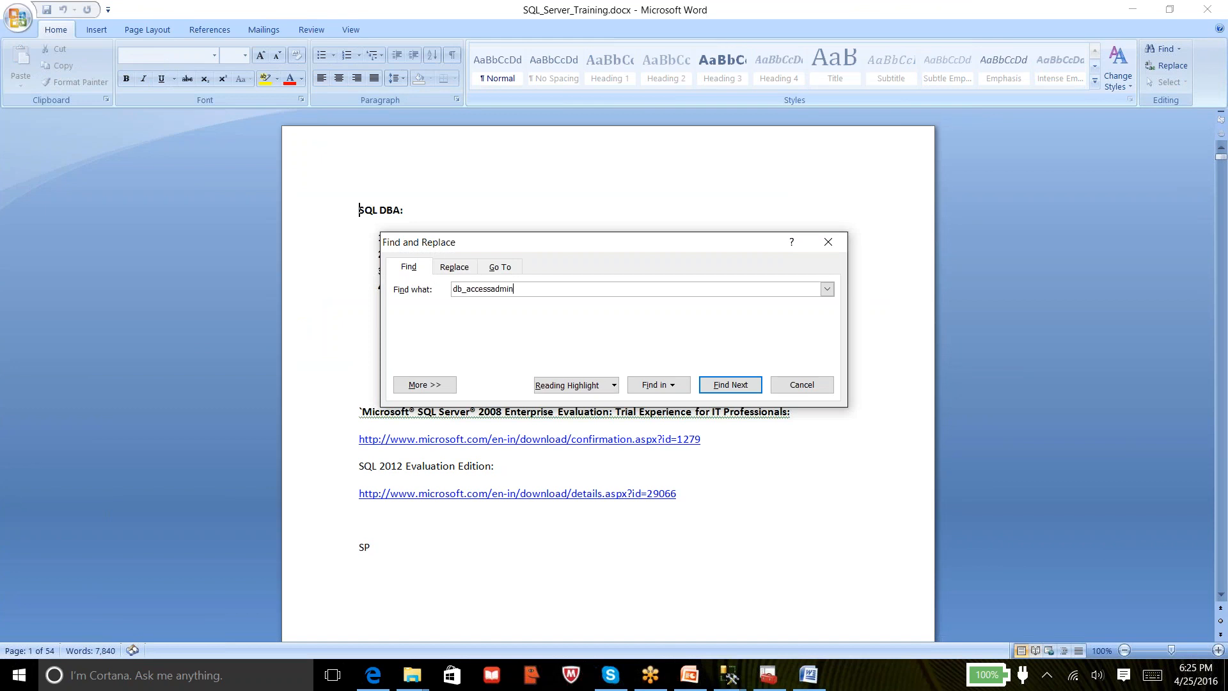
key(Return)
key(Escape)
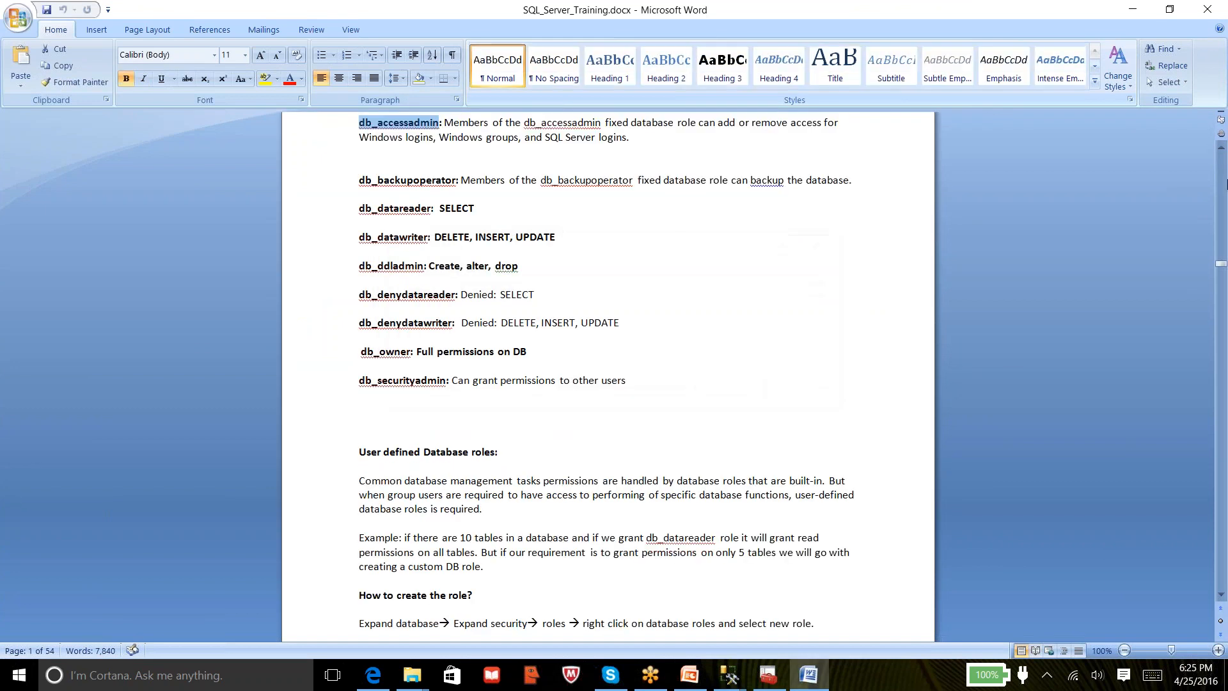
click(1221, 148)
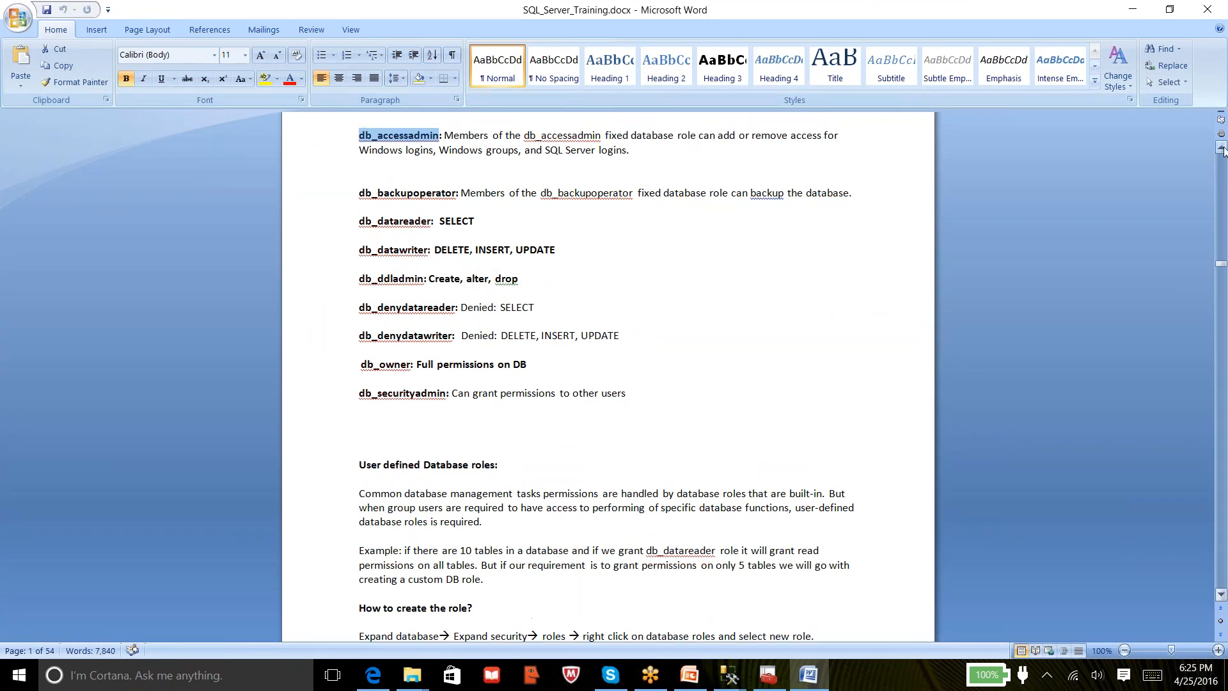
click(1221, 148)
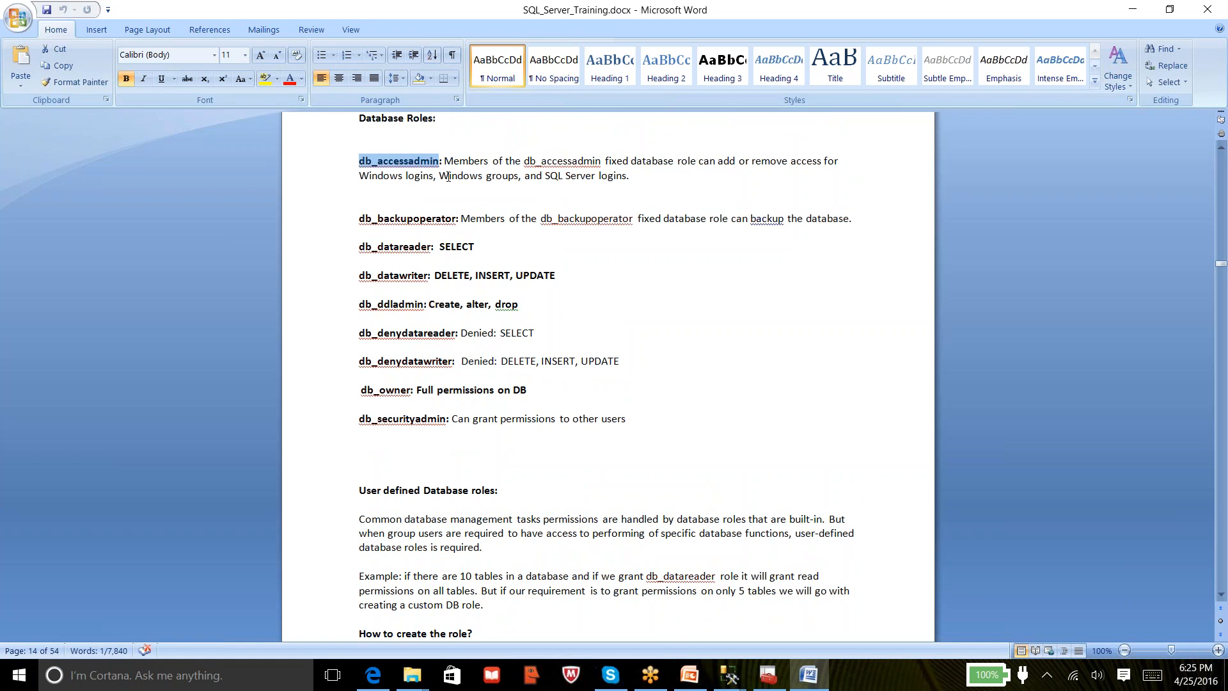
drag(445, 161, 821, 170)
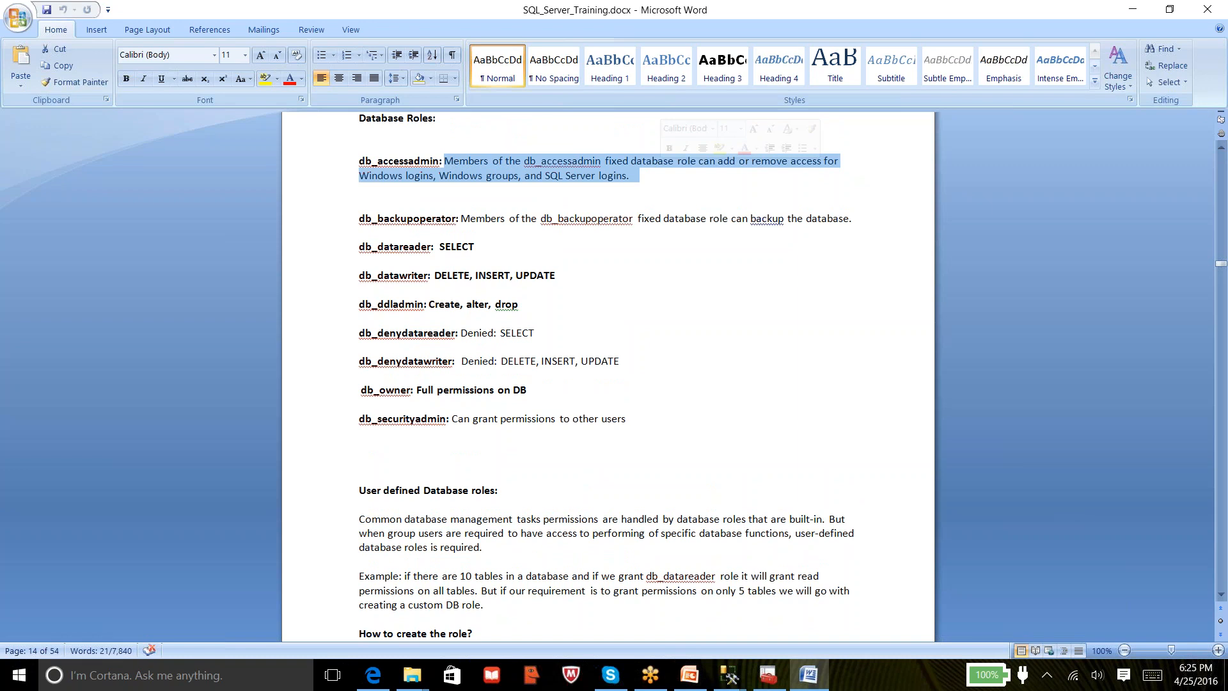
double_click(392, 162)
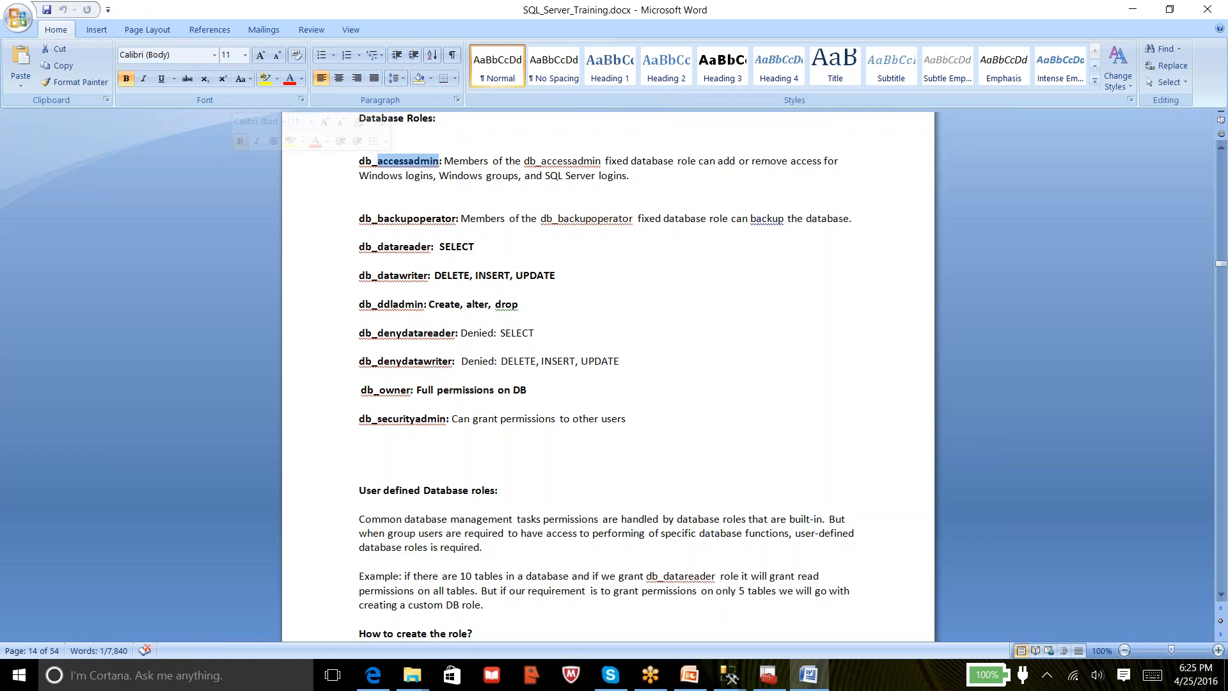
Highlight the db_backupoperator description, then bring Management Studio back up
click(360, 221)
double_click(360, 220)
drag(360, 221, 636, 221)
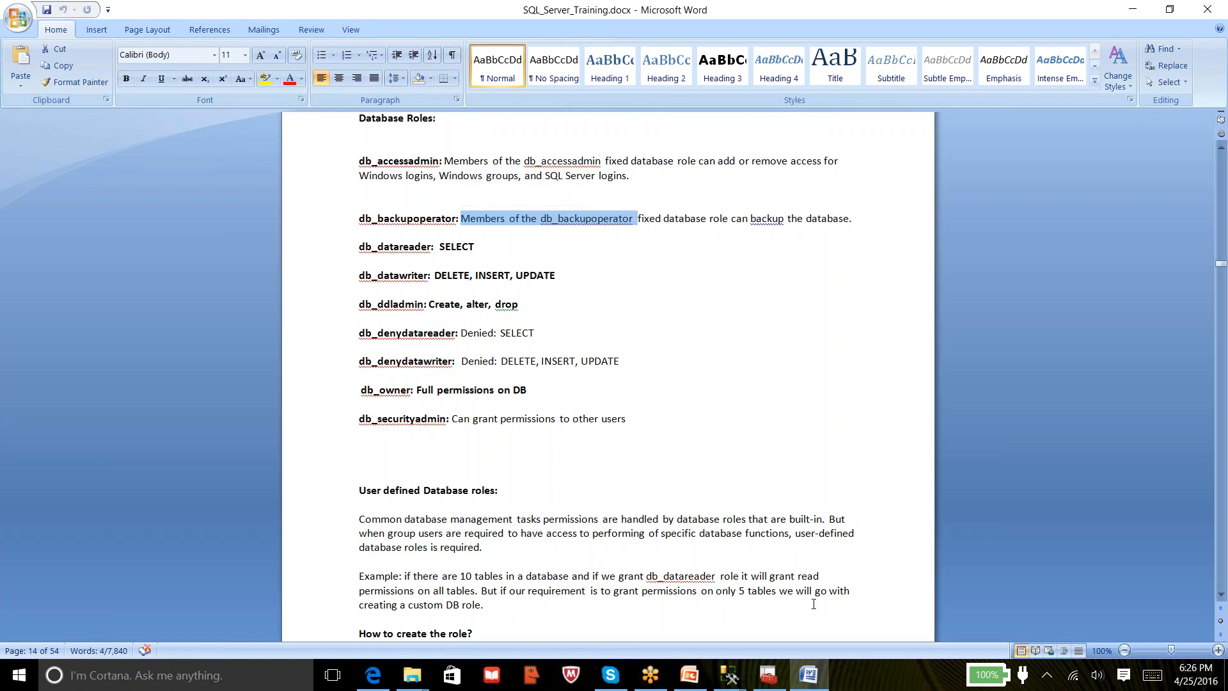
click(730, 675)
Untick db_accessadmin and step through the SAMPLEDB roles, leaving db_denydatawriter ticked
click(767, 593)
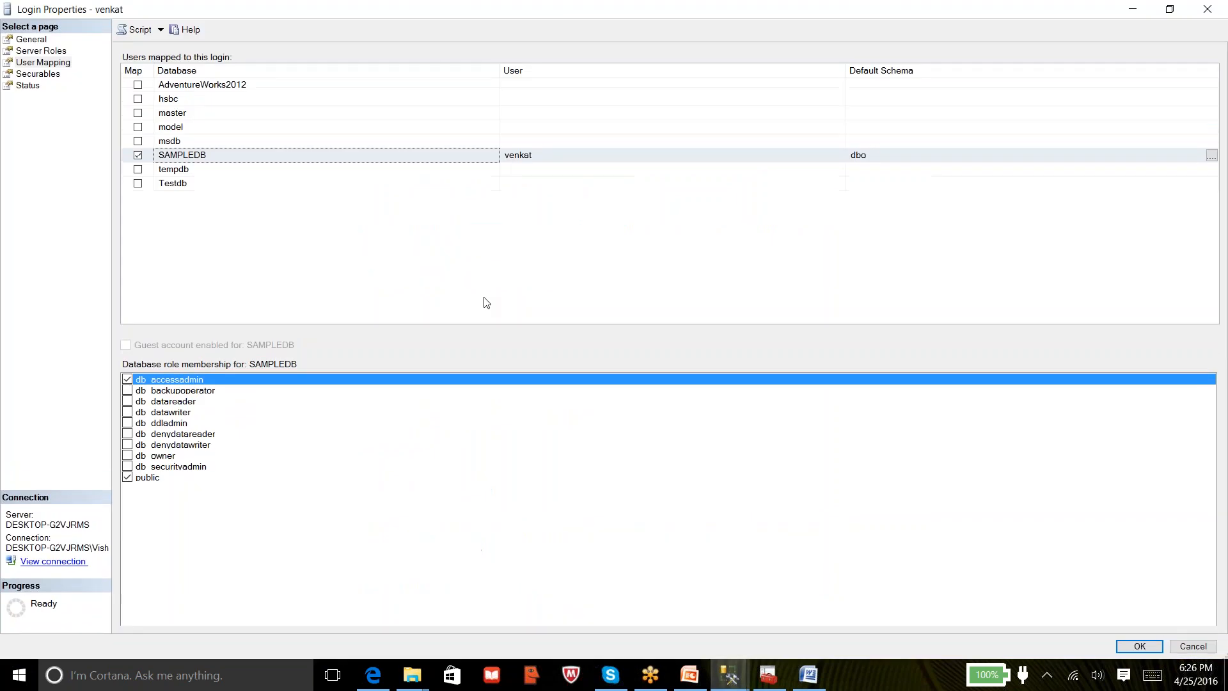
click(127, 379)
click(127, 390)
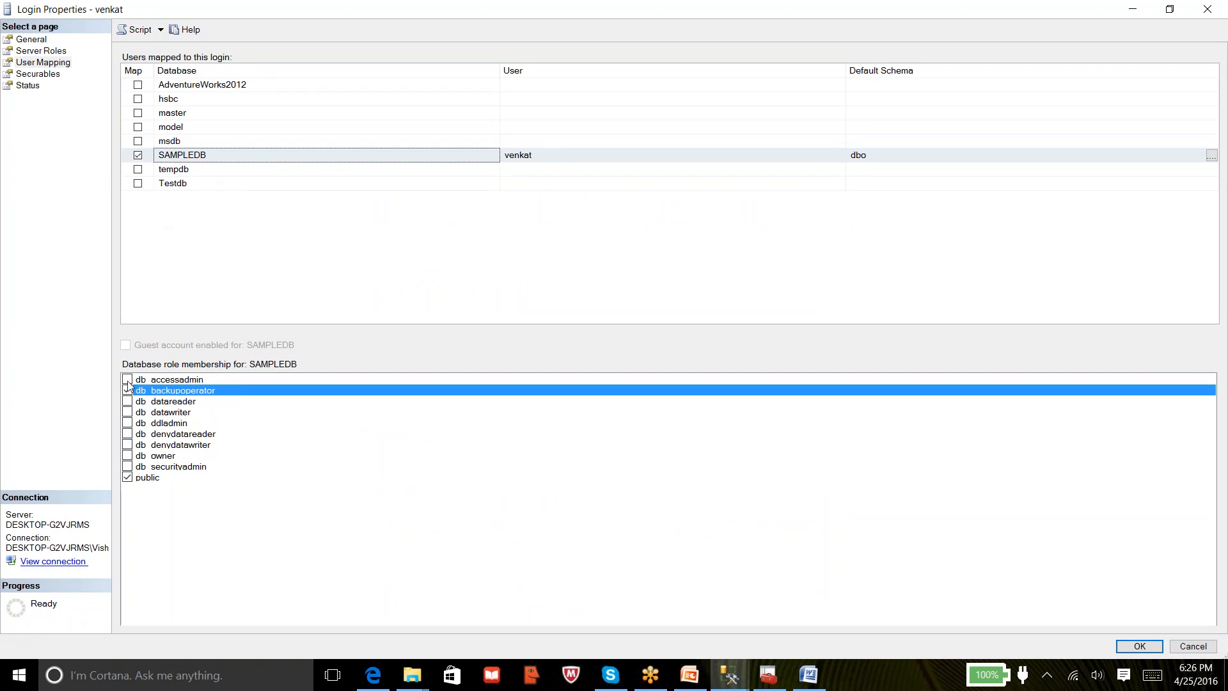
click(128, 402)
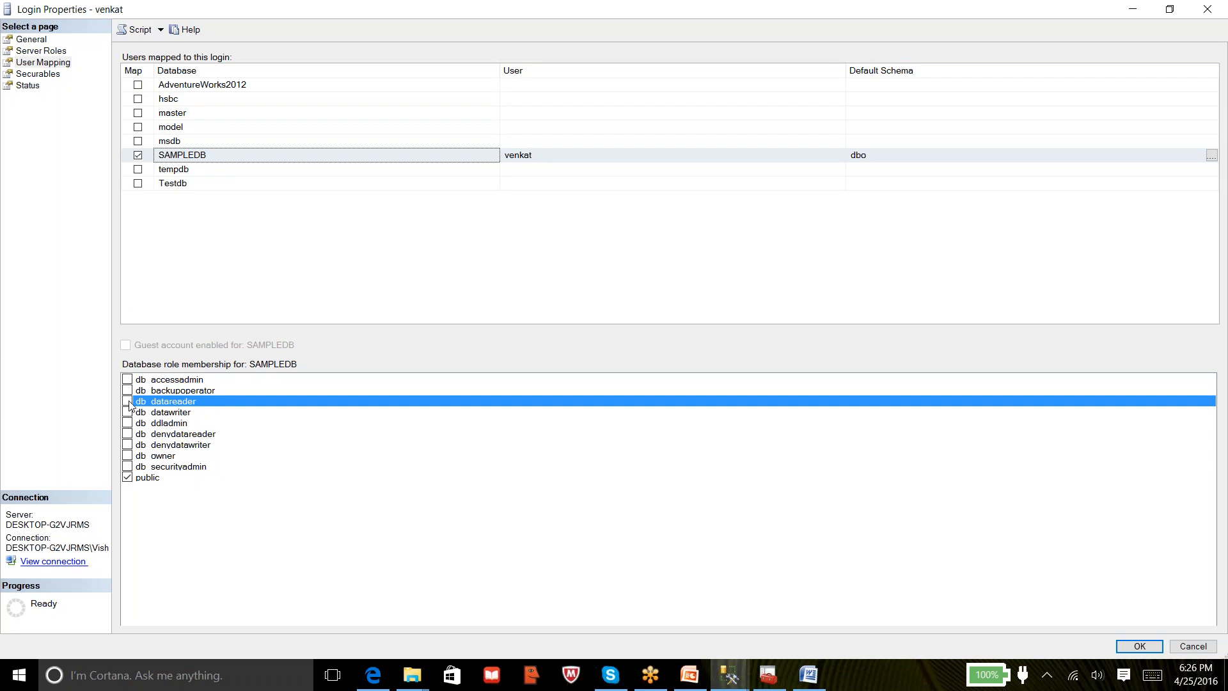
click(128, 414)
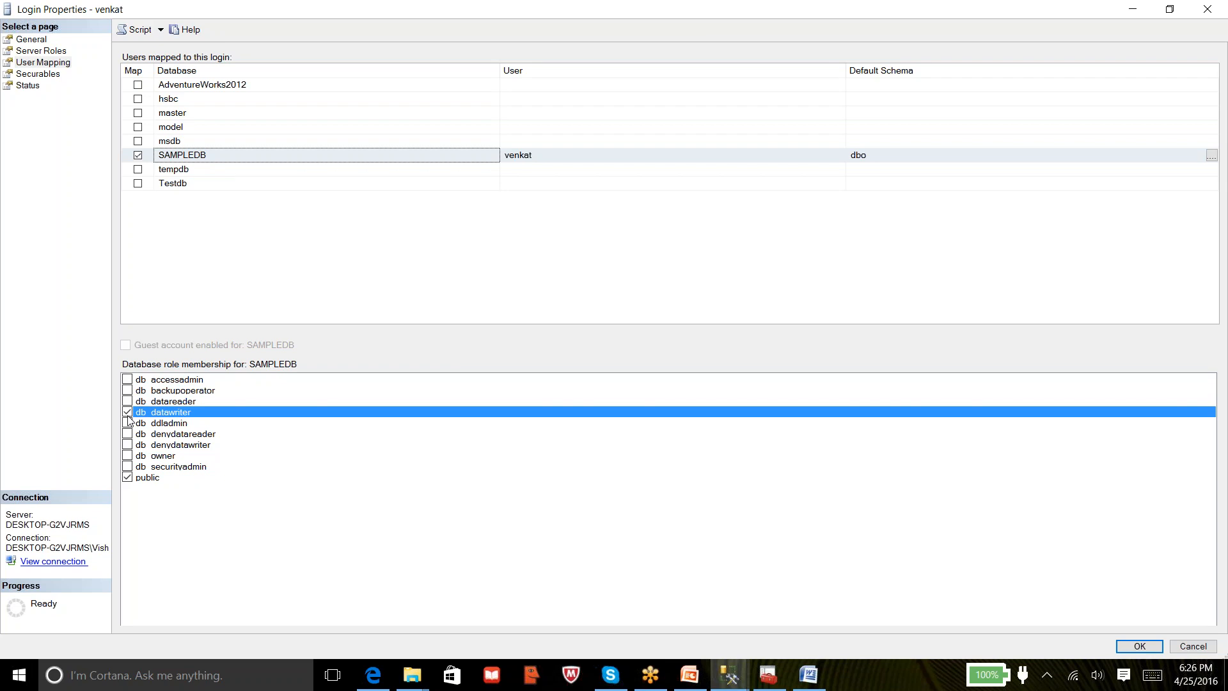
click(128, 423)
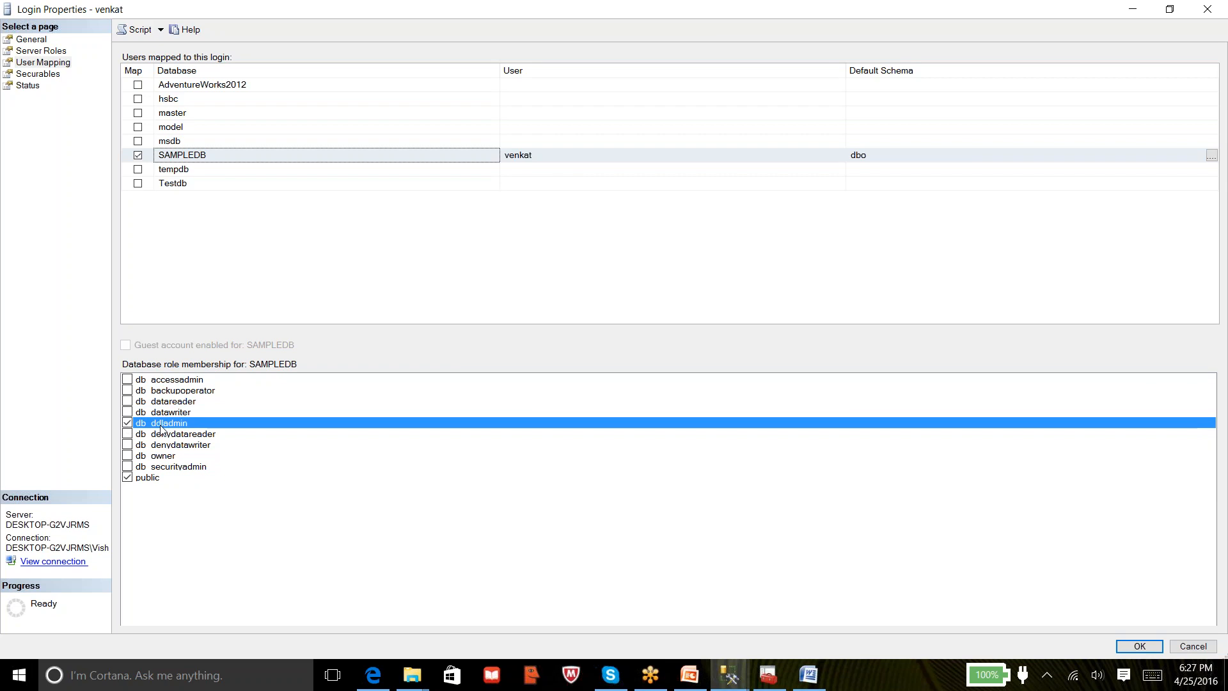
click(132, 435)
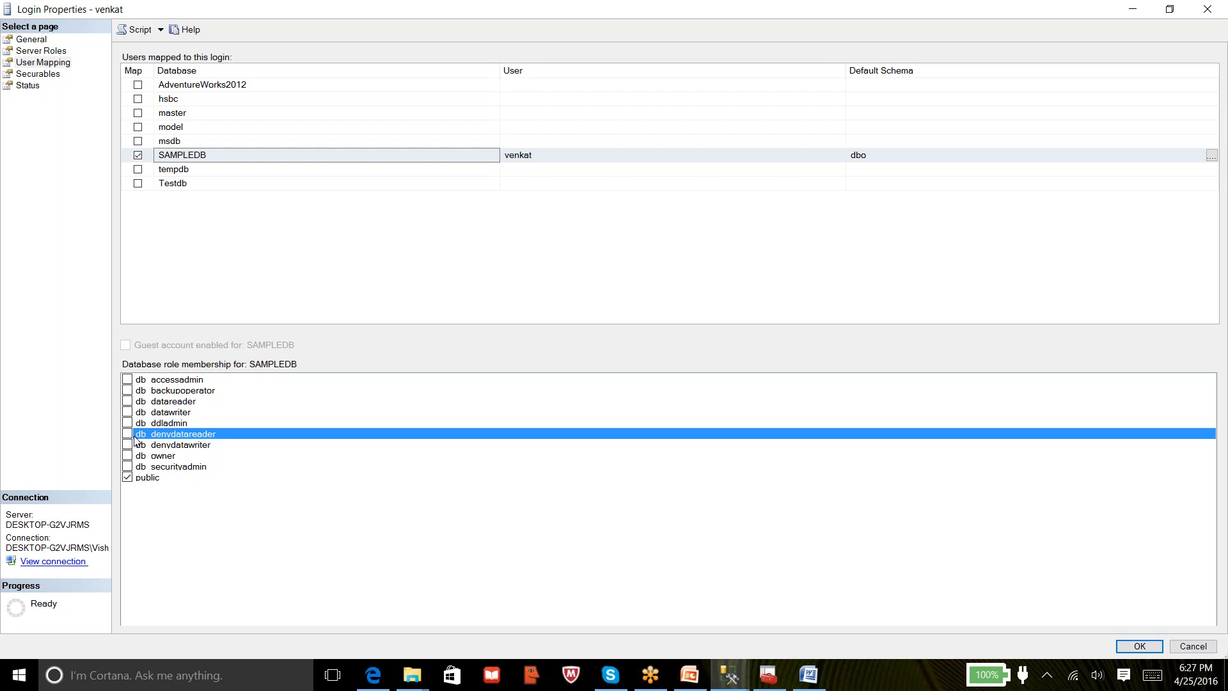
click(132, 448)
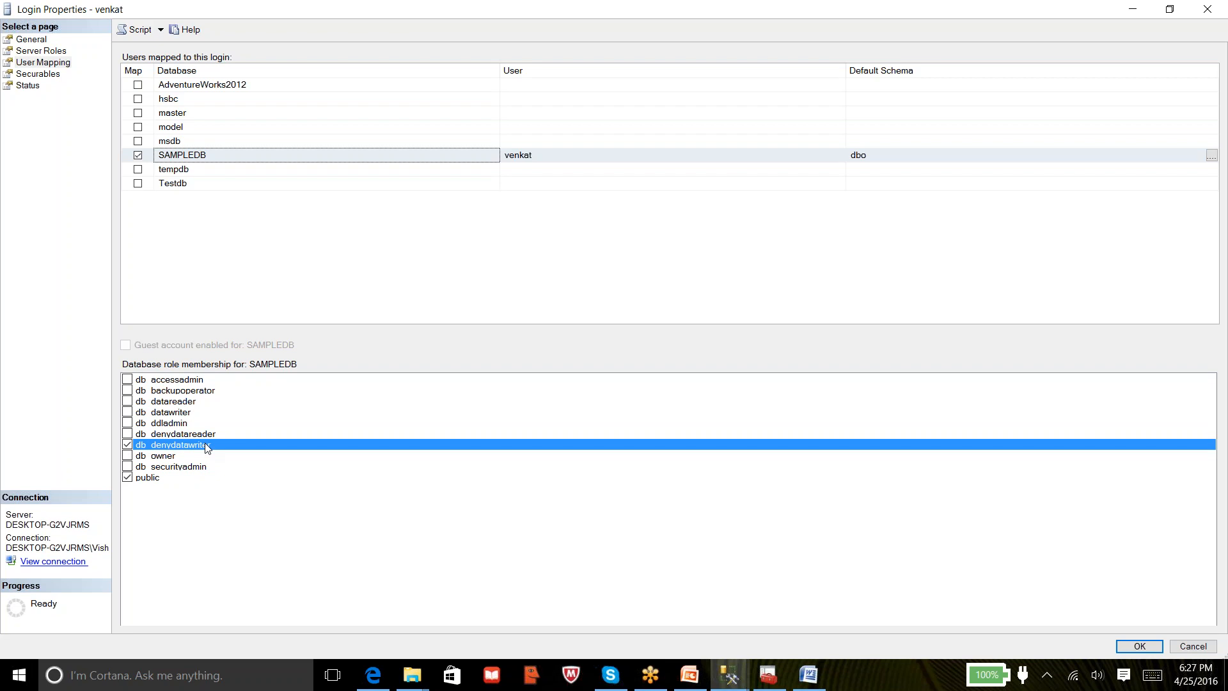
Untick db_denydatawriter and toggle db_owner and db_securityadmin, leaving db_securityadmin ticked
click(133, 448)
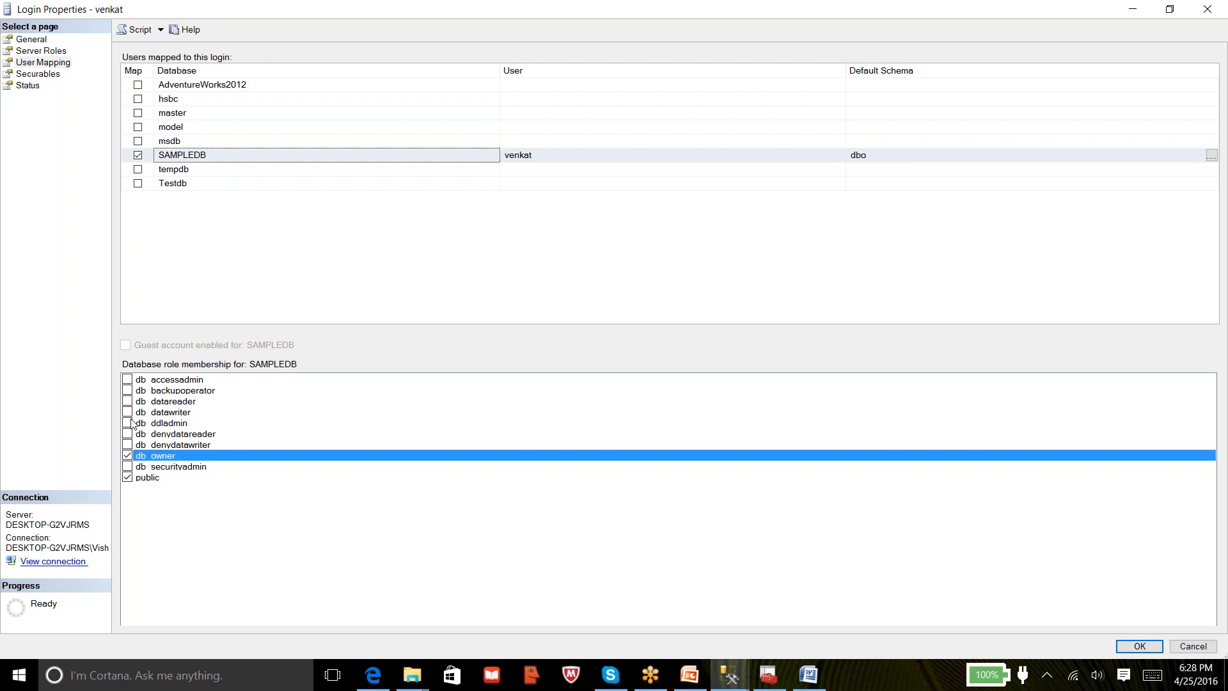
click(128, 466)
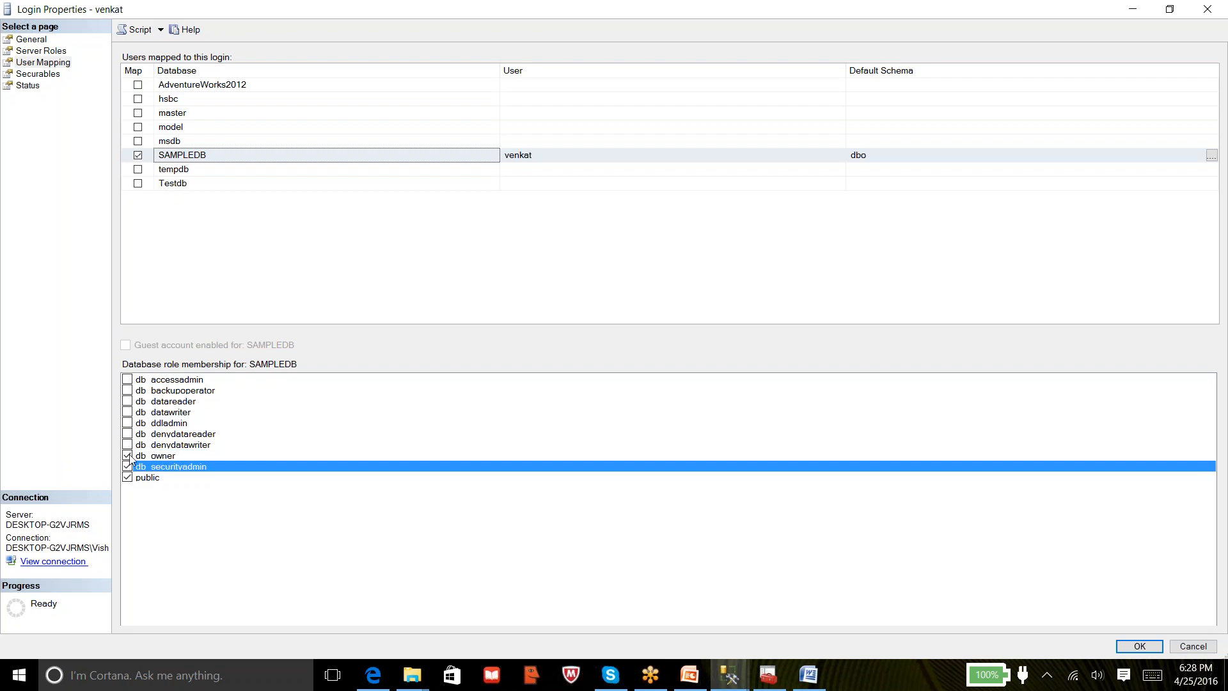
click(131, 456)
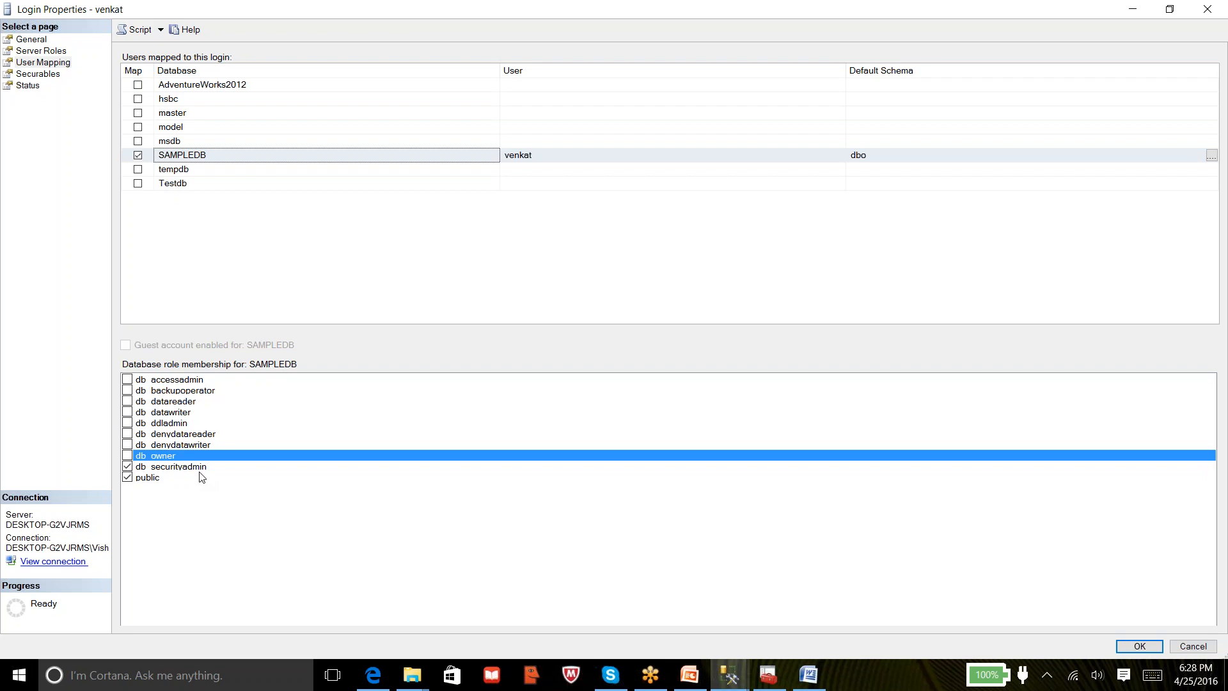
click(128, 466)
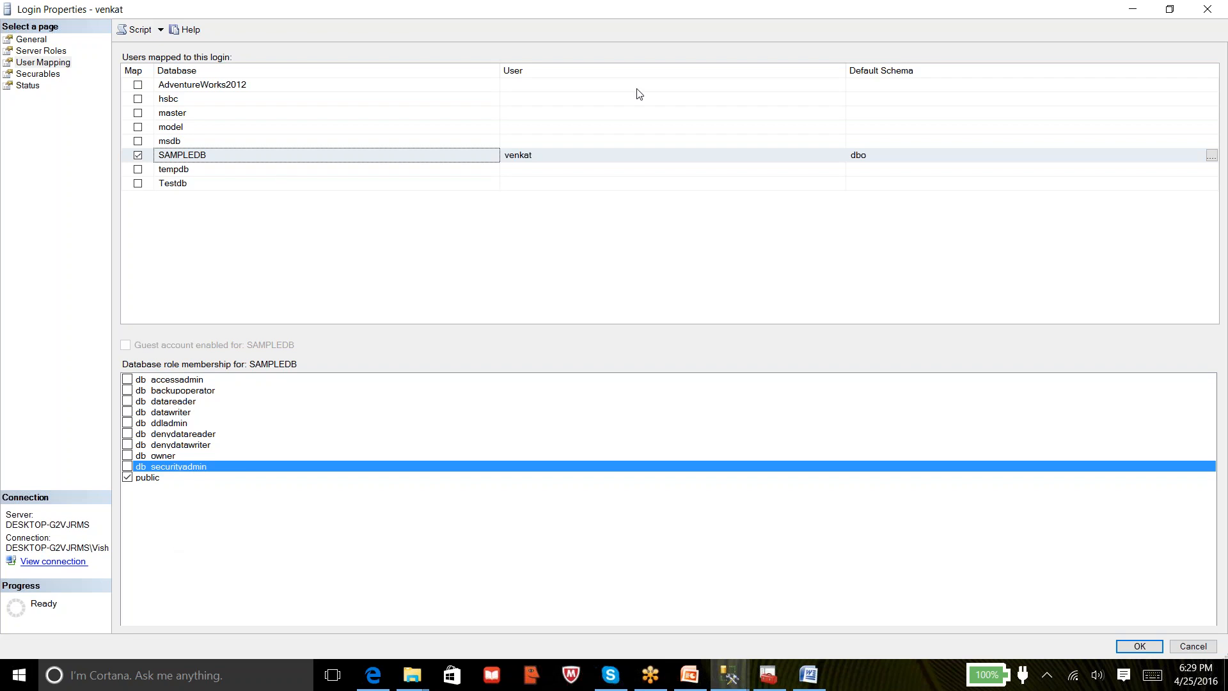
Tick db_datawriter for venkat's SAMPLEDB user
click(674, 17)
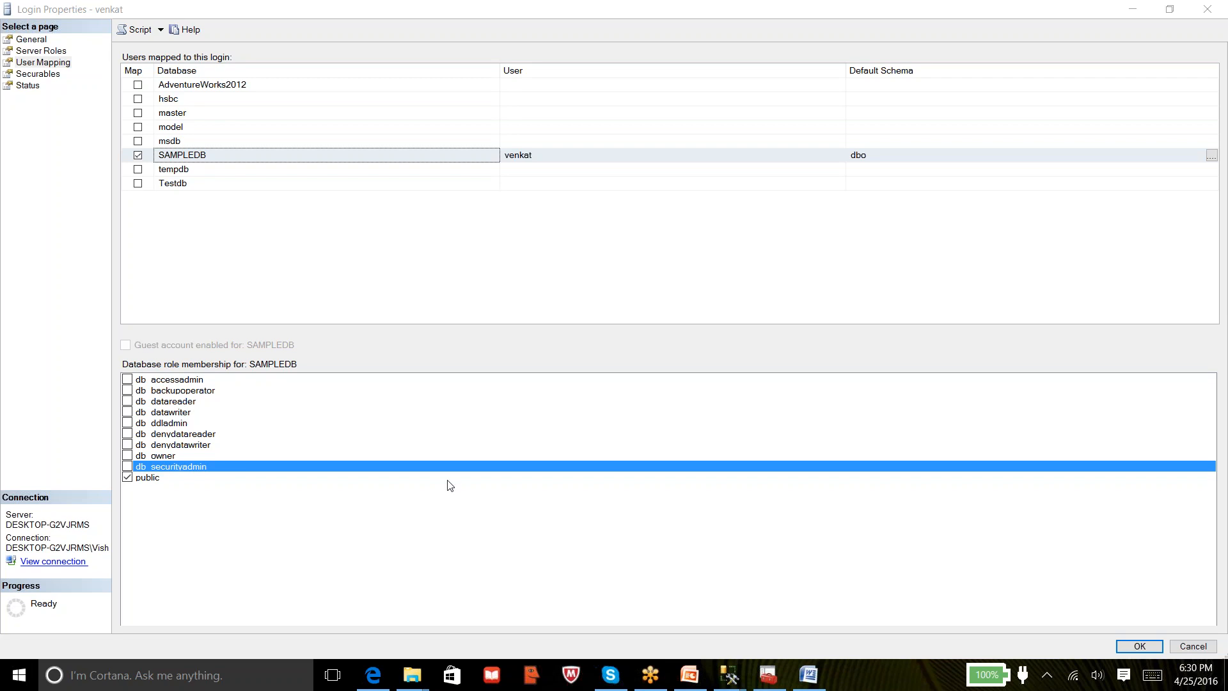
click(128, 412)
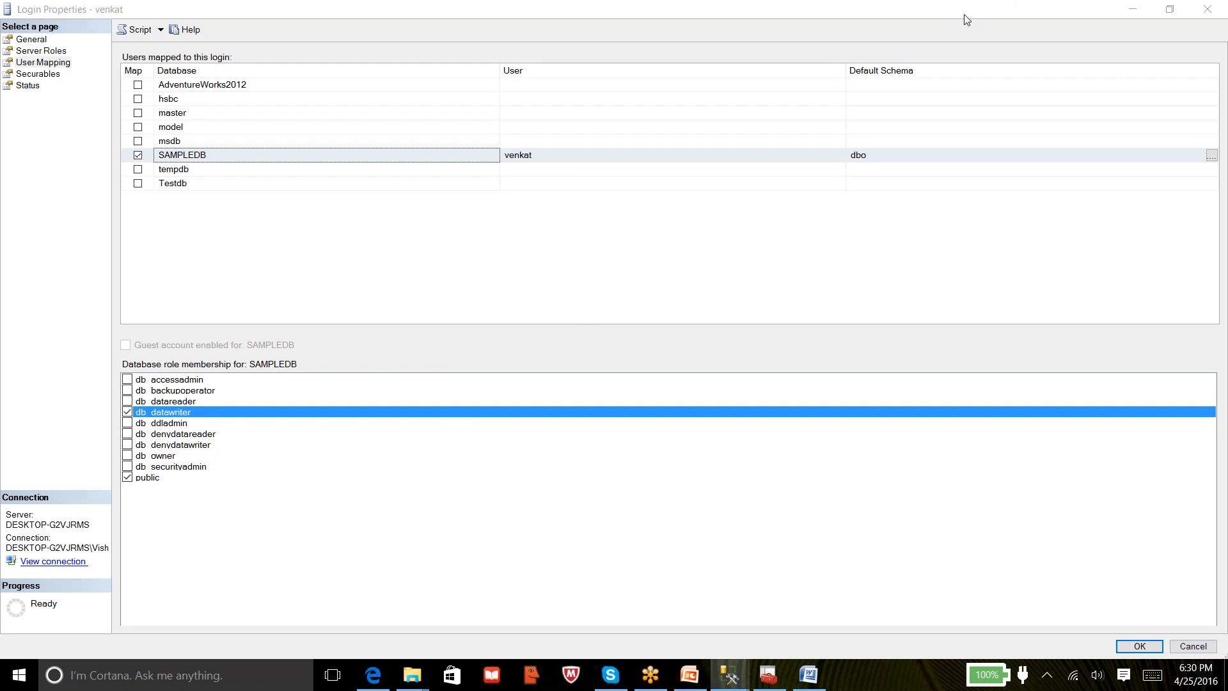
Swap db_datawriter for db_datareader on SAMPLEDB and apply the change
click(127, 412)
click(128, 402)
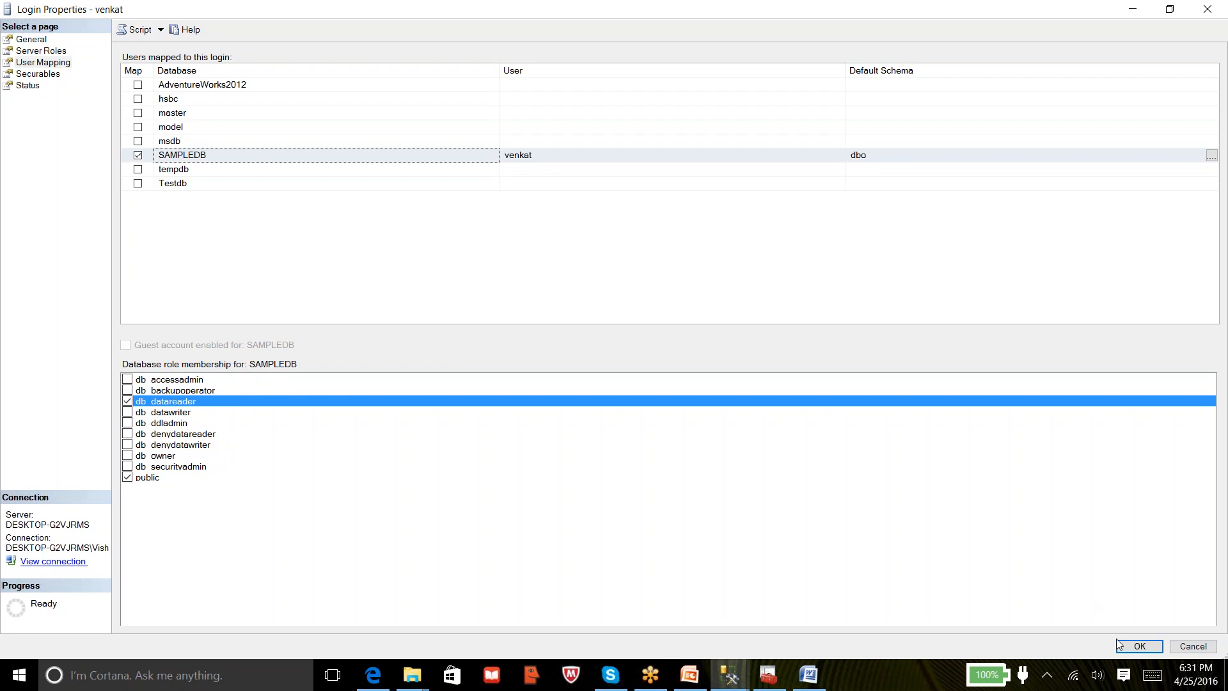
click(1139, 646)
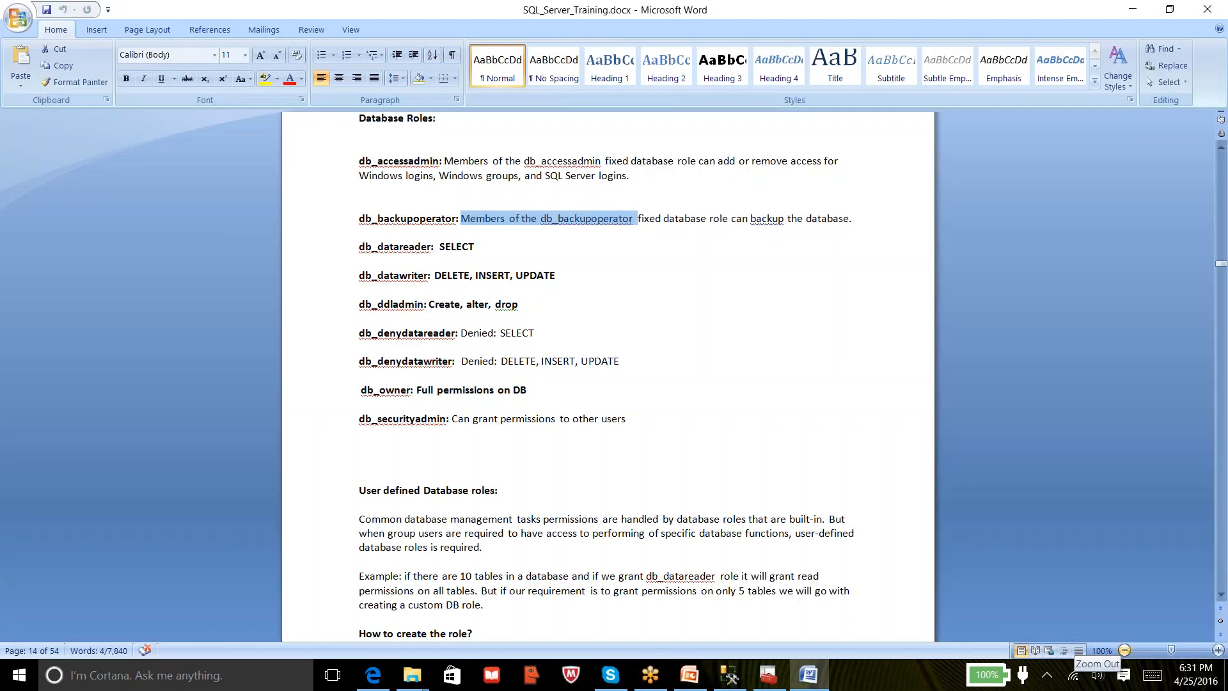
Minimize Word, check SAMPLEDB's venkat user under the admin connection, then collapse that tree
click(1133, 10)
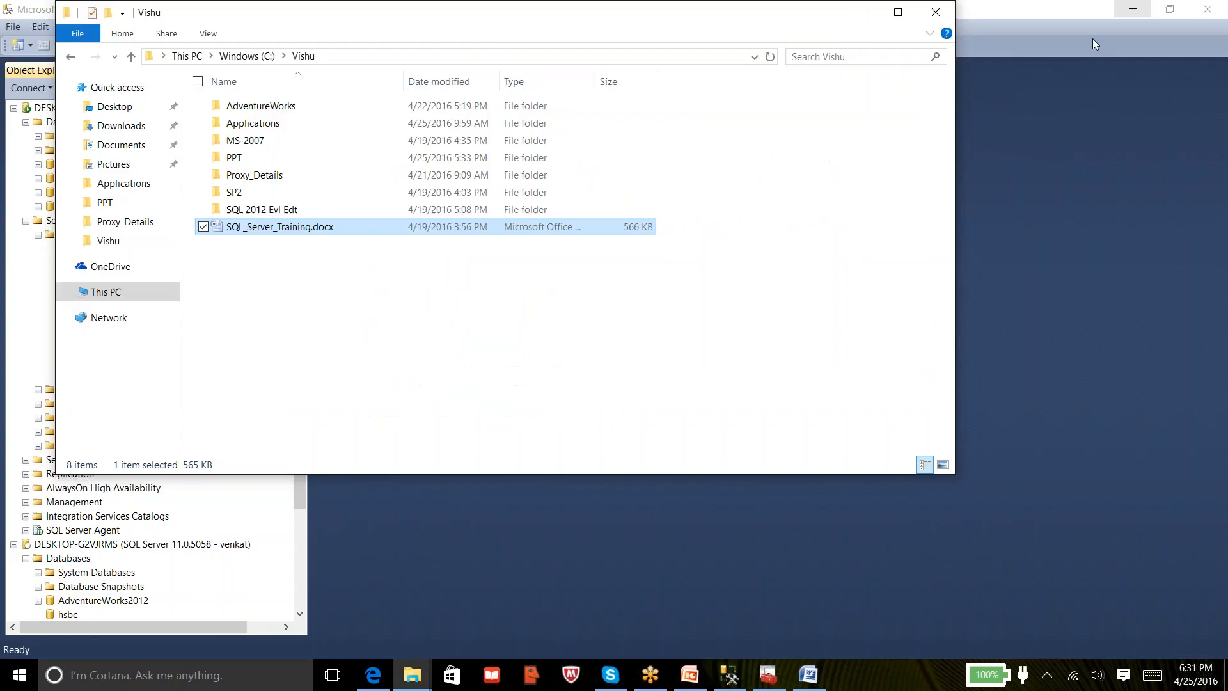
click(729, 674)
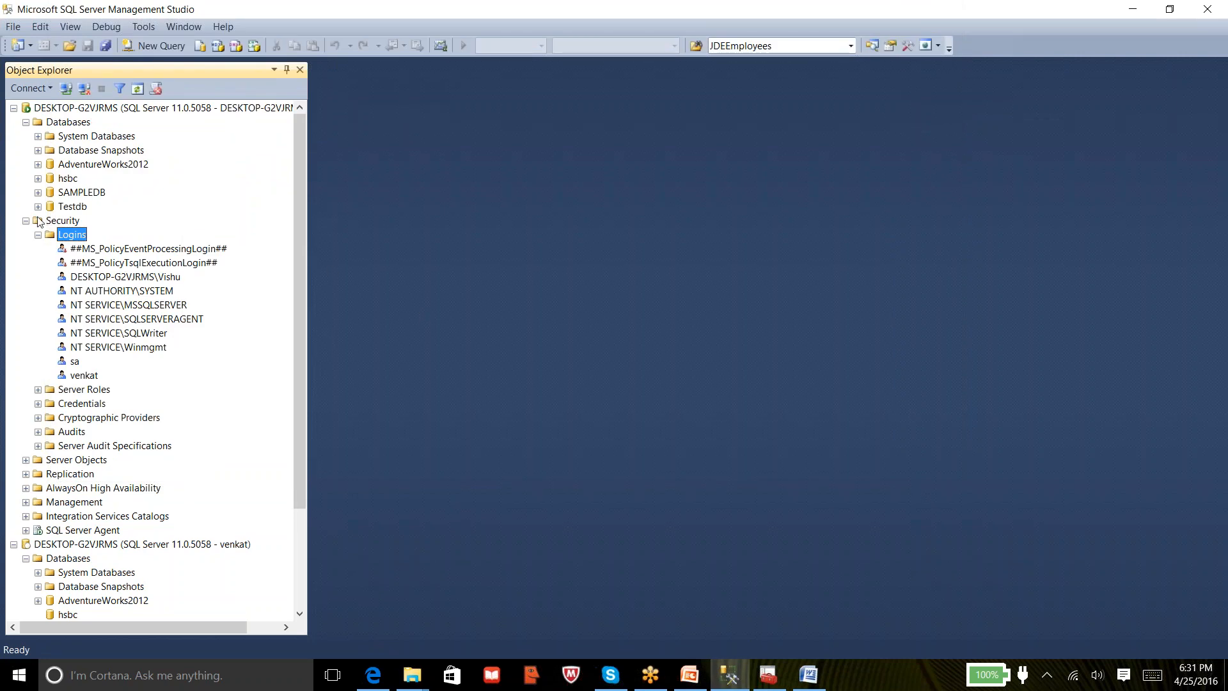
click(59, 196)
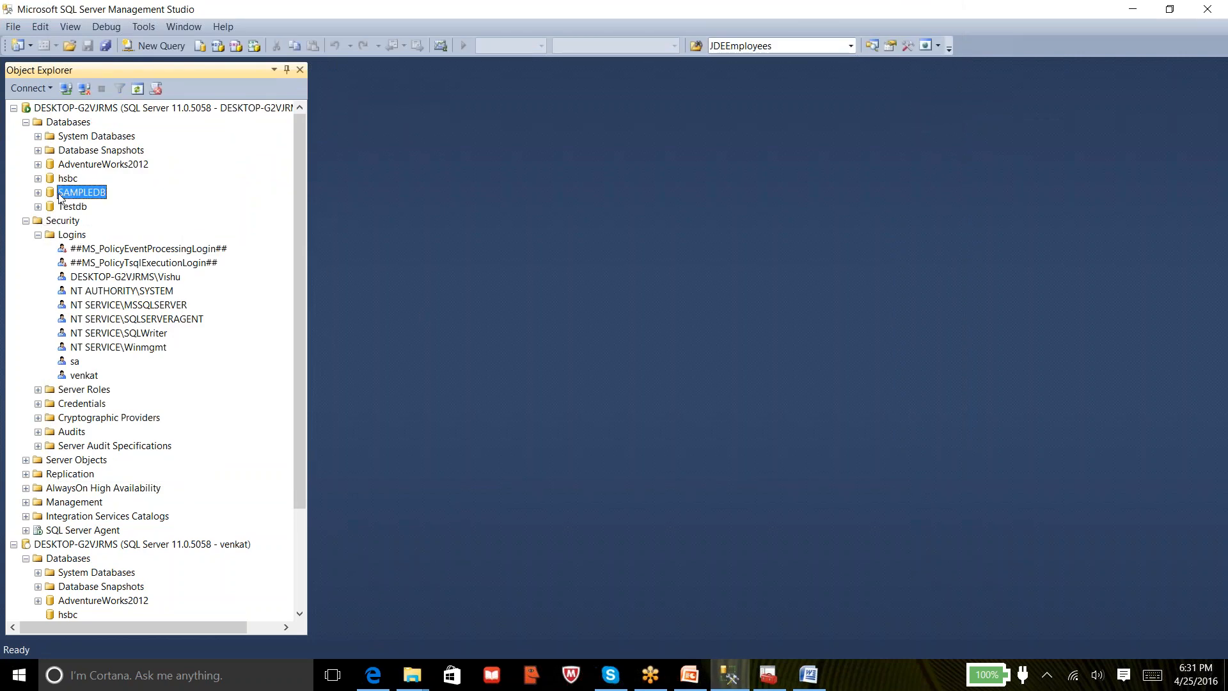
click(38, 192)
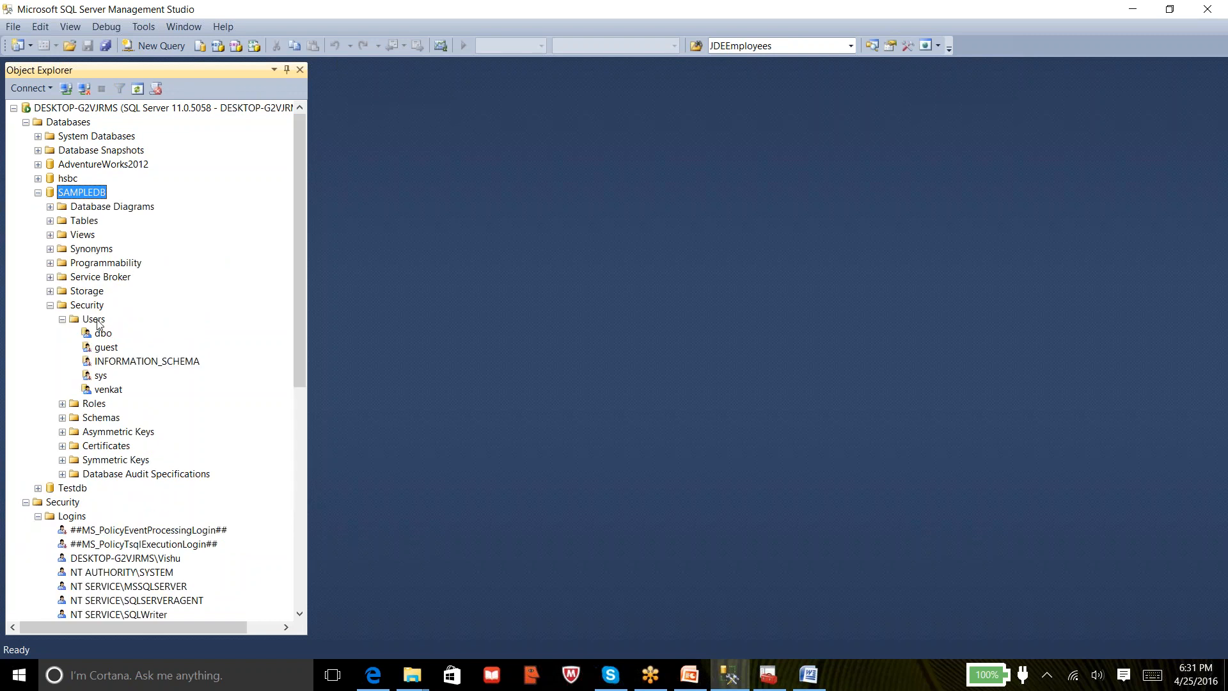
click(96, 321)
click(110, 389)
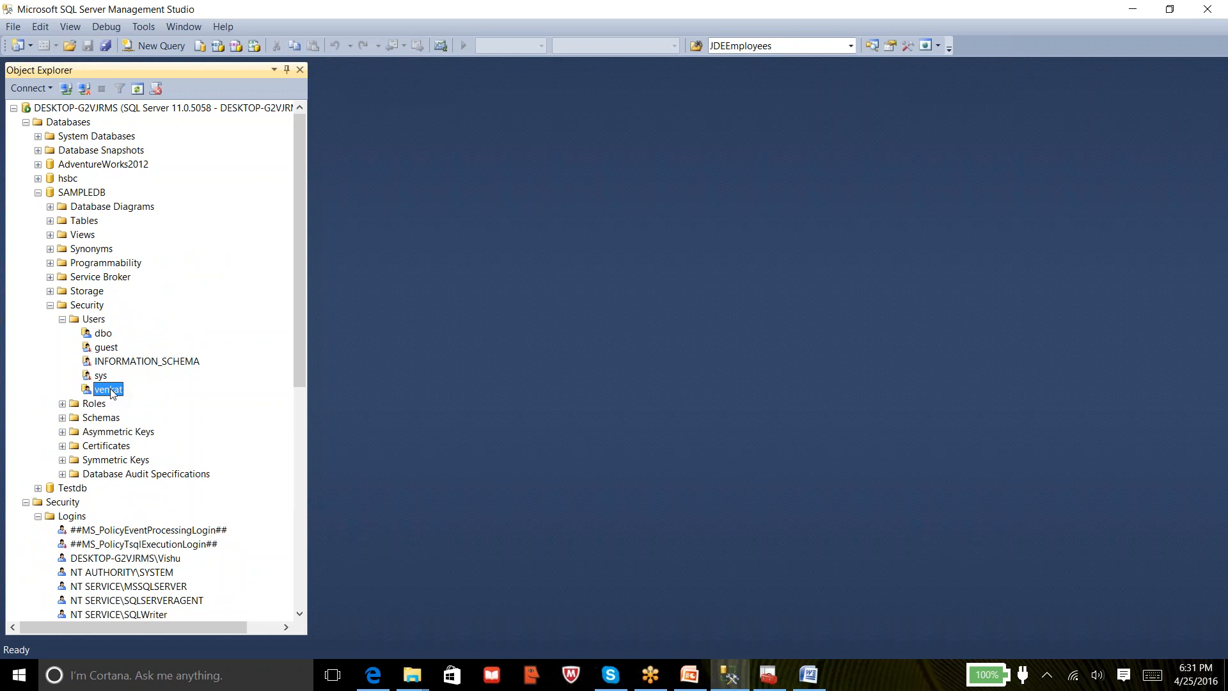
click(37, 193)
click(26, 122)
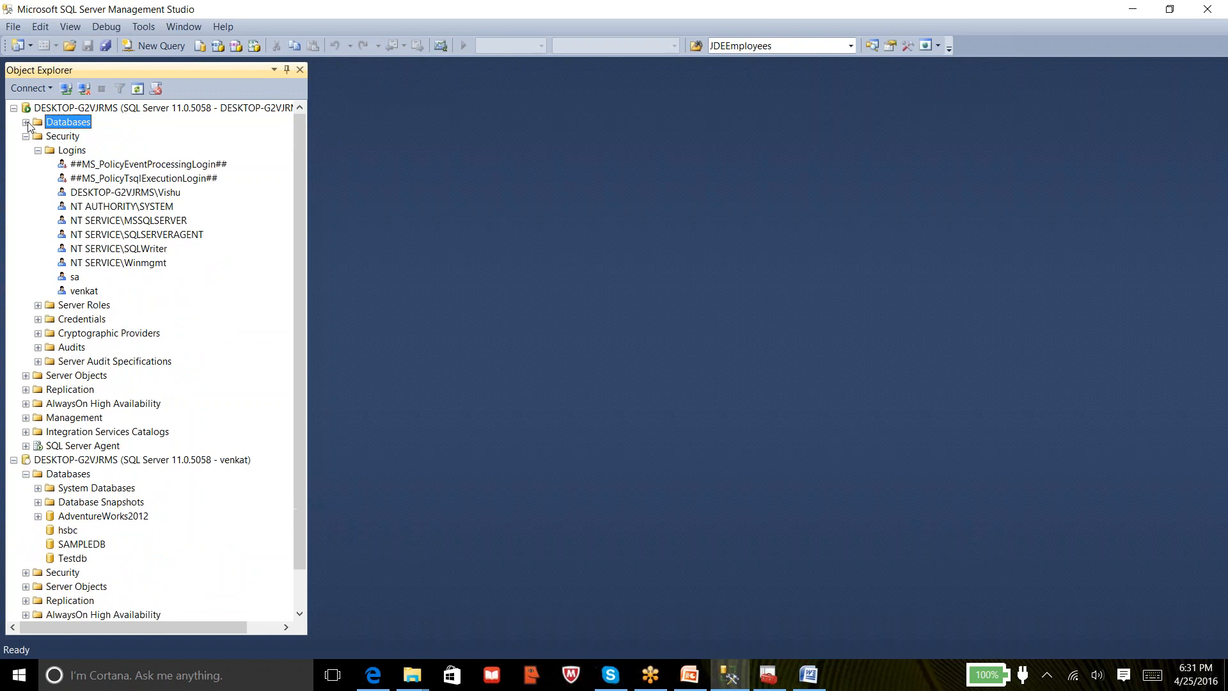
click(26, 137)
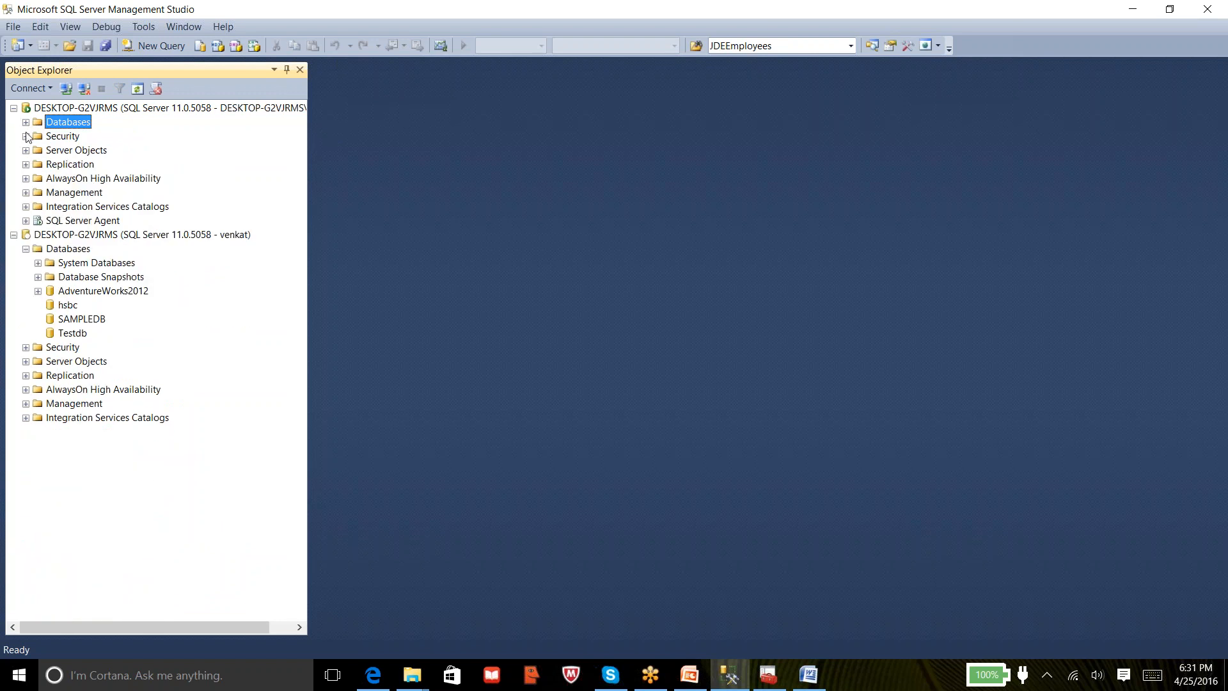
Refresh Databases under venkat's connection and expand SAMPLEDB
click(58, 236)
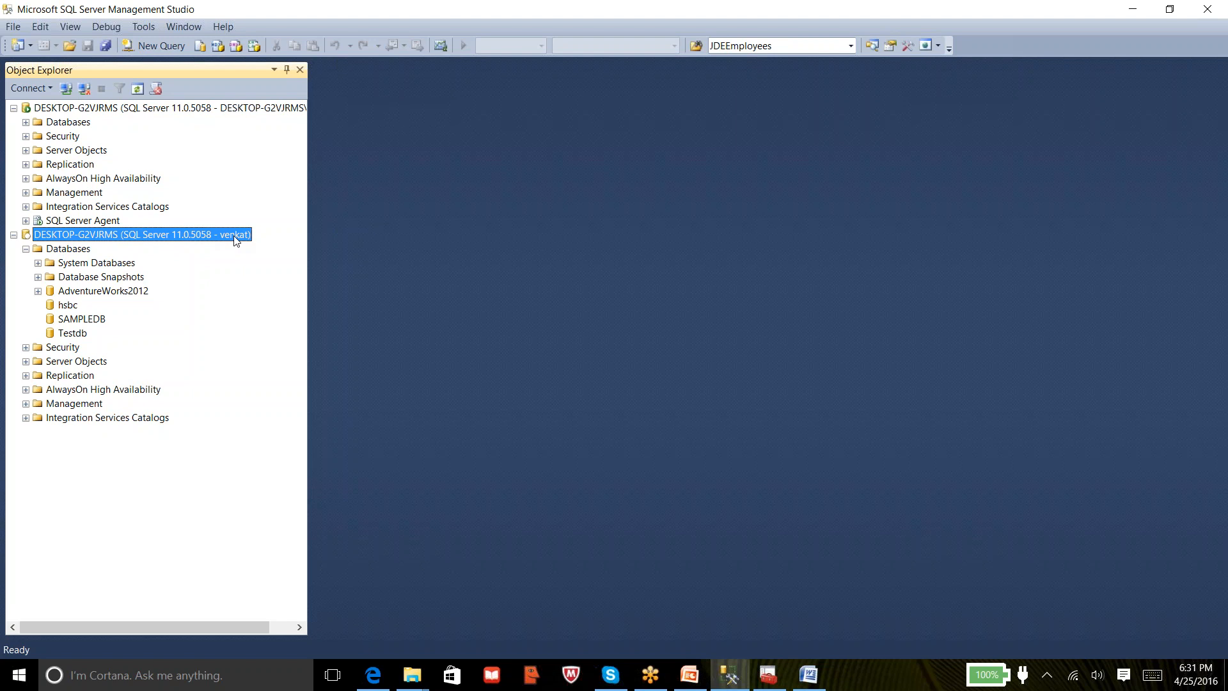
right_click(66, 253)
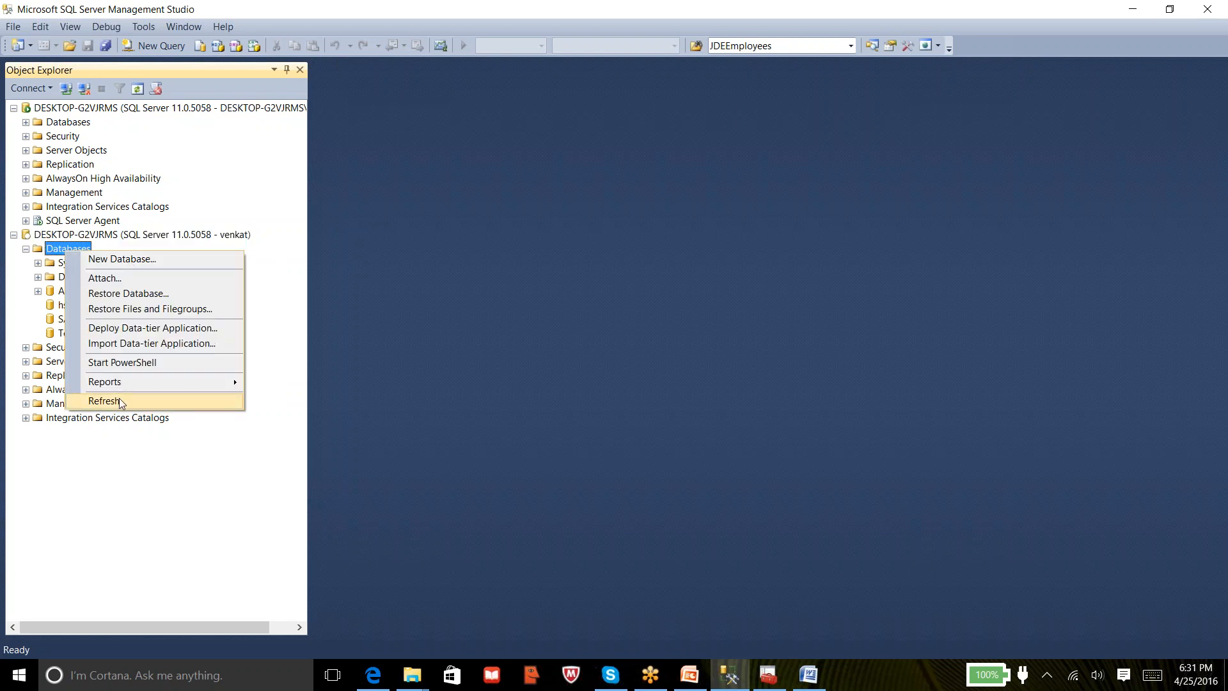
click(103, 402)
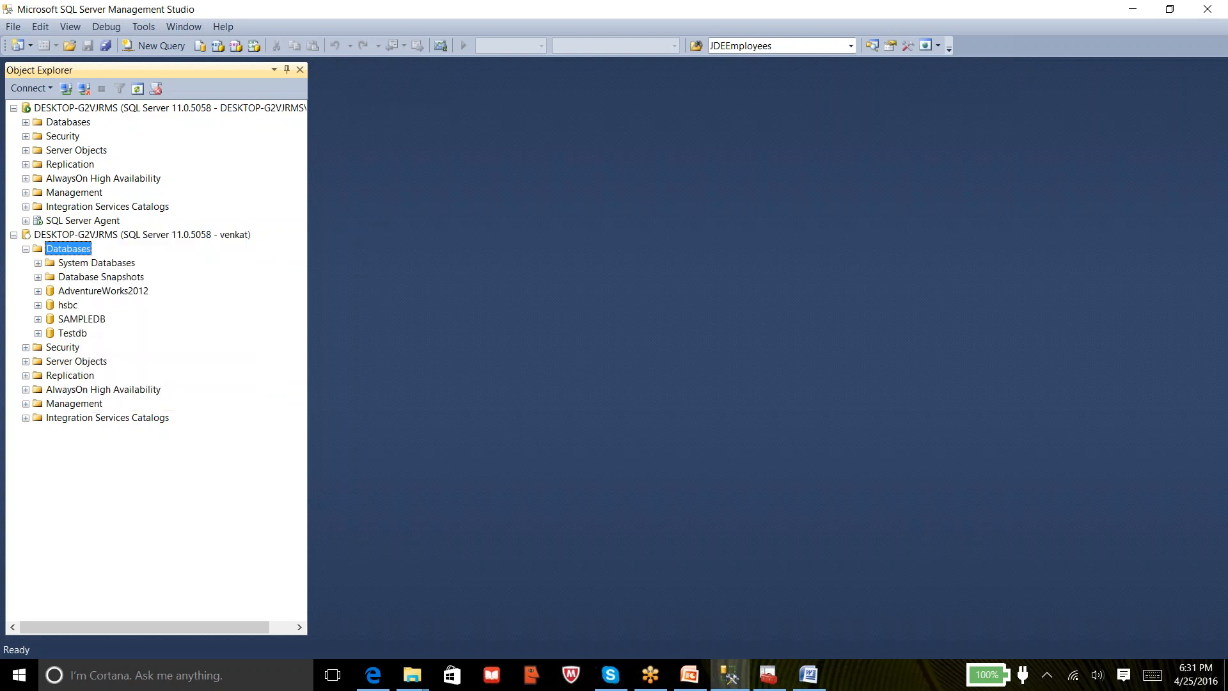
click(39, 319)
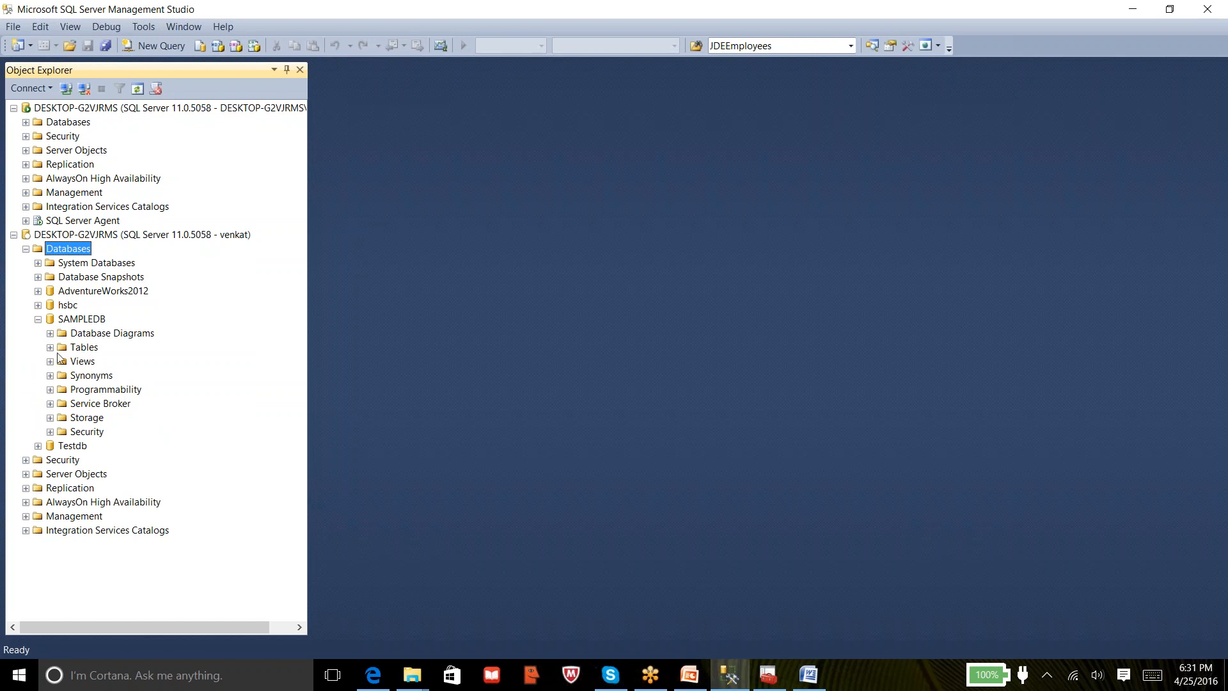
Try expanding hsbc and Testdb as venkat, dismissing both 'not accessible' errors
click(70, 323)
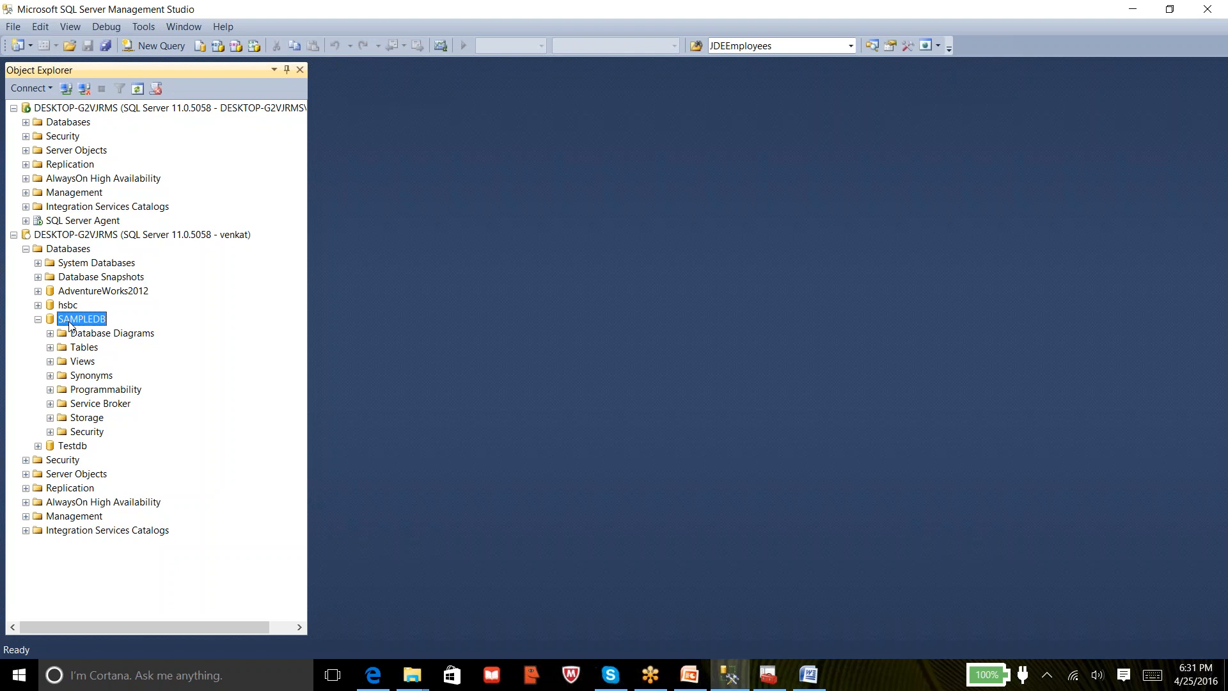
click(38, 305)
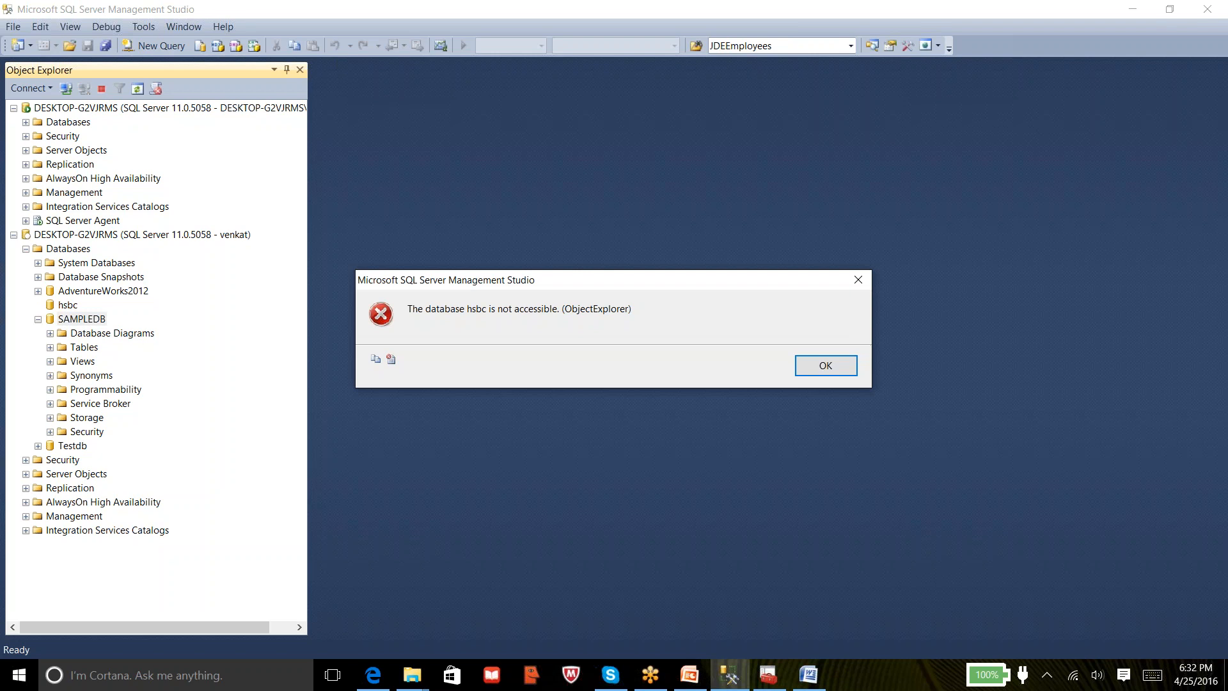
click(825, 366)
click(68, 309)
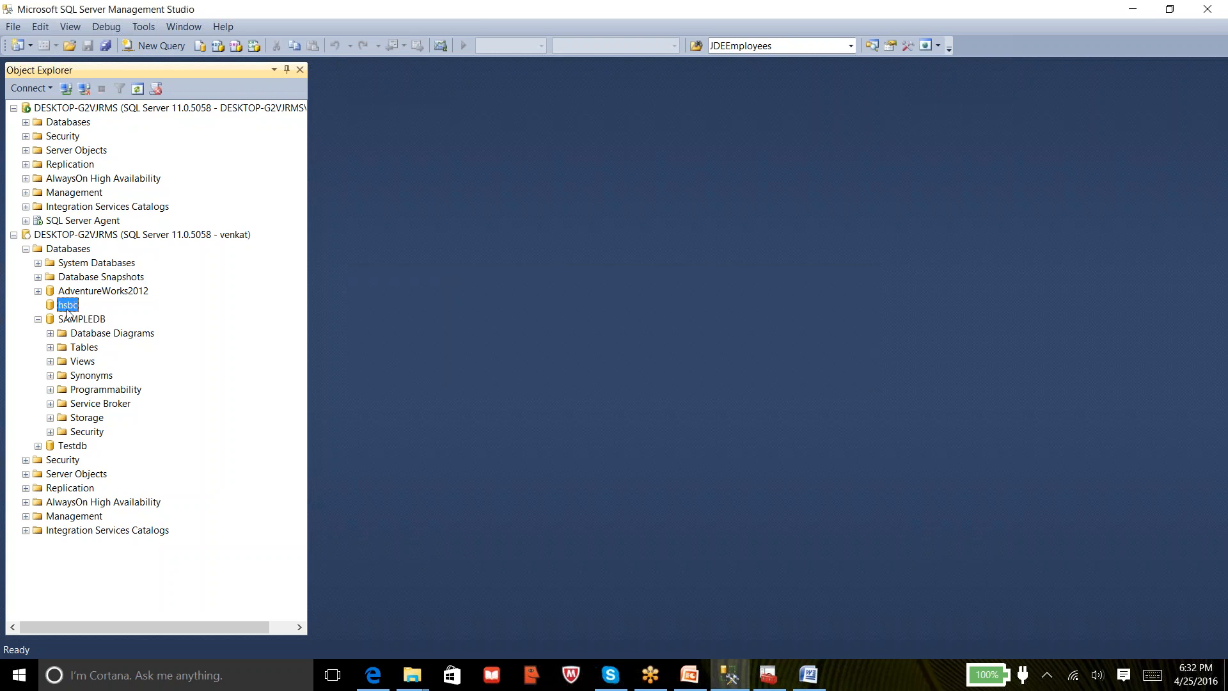
click(37, 447)
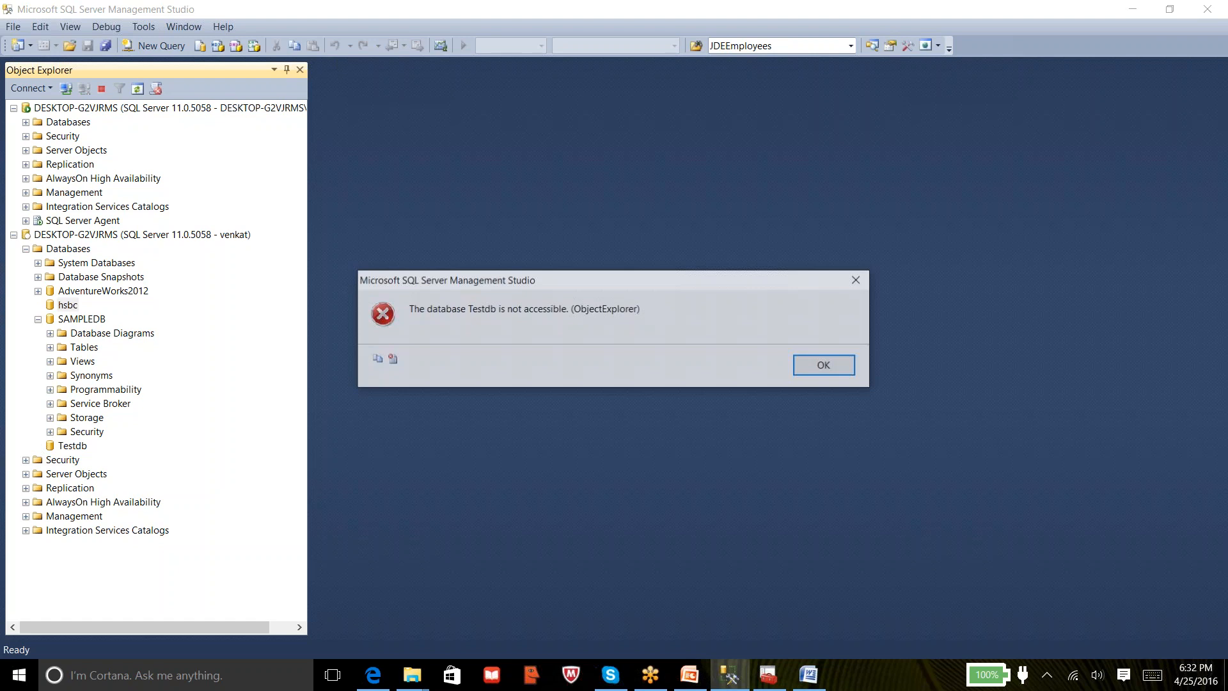
click(826, 366)
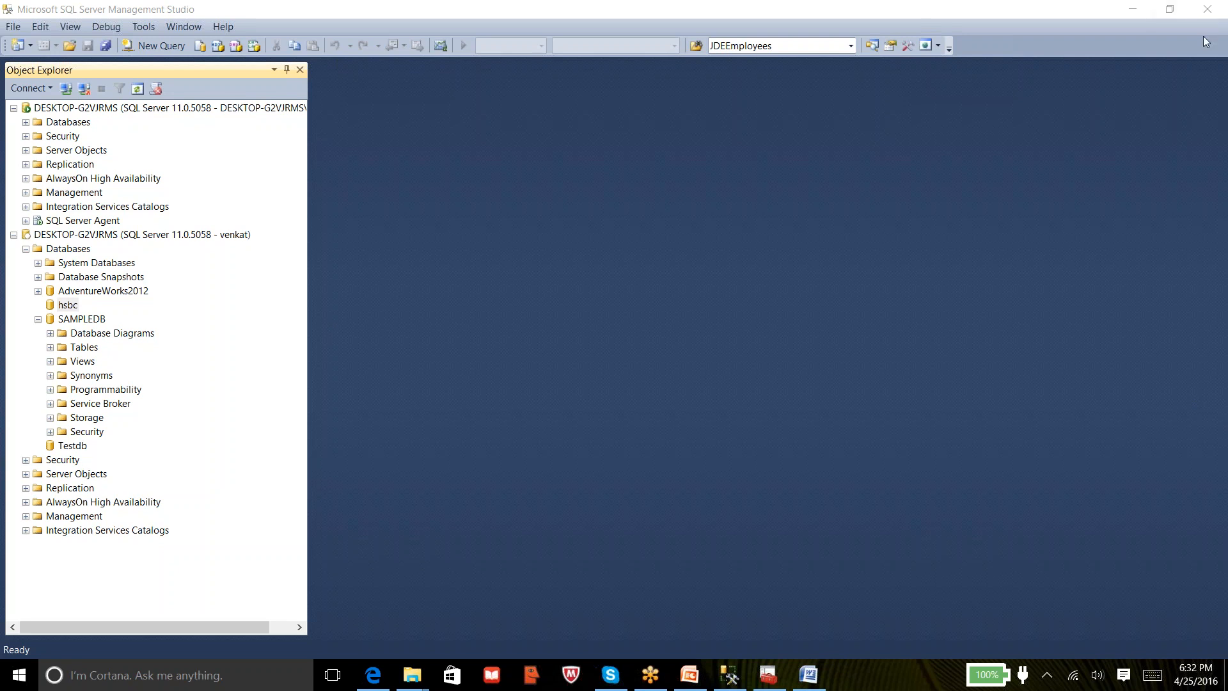
Open a new SQLQuery1.sql window on SAMPLEDB under venkat's connection
right_click(81, 321)
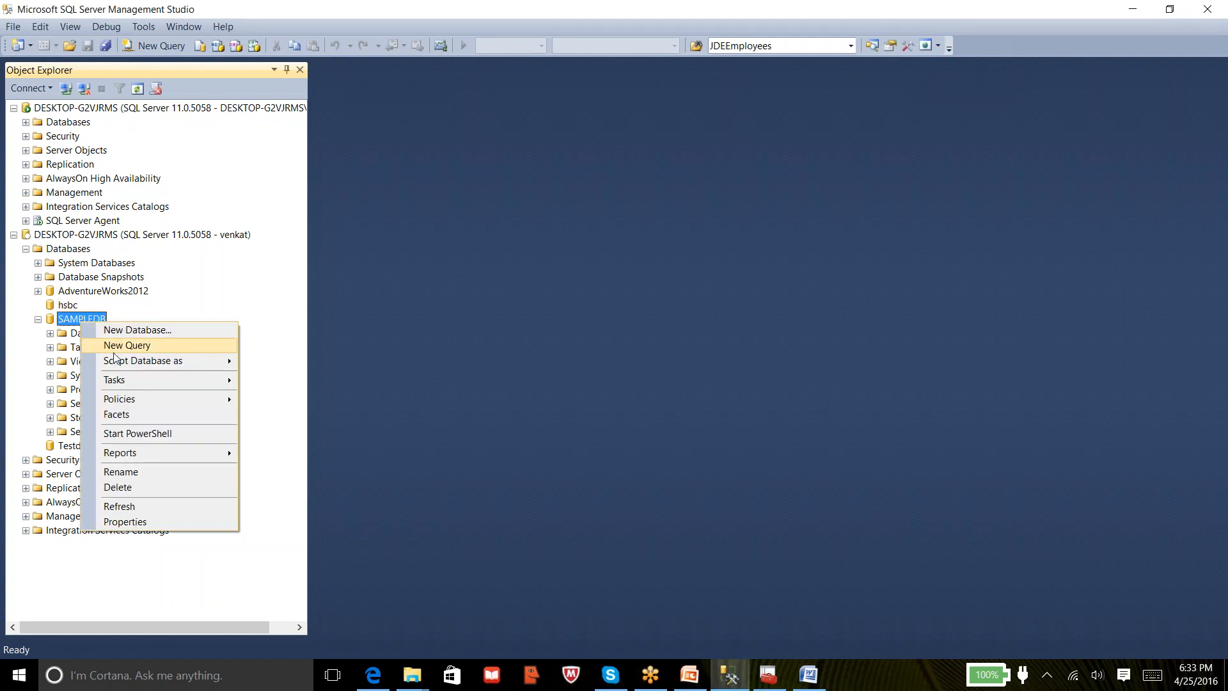
key(Escape)
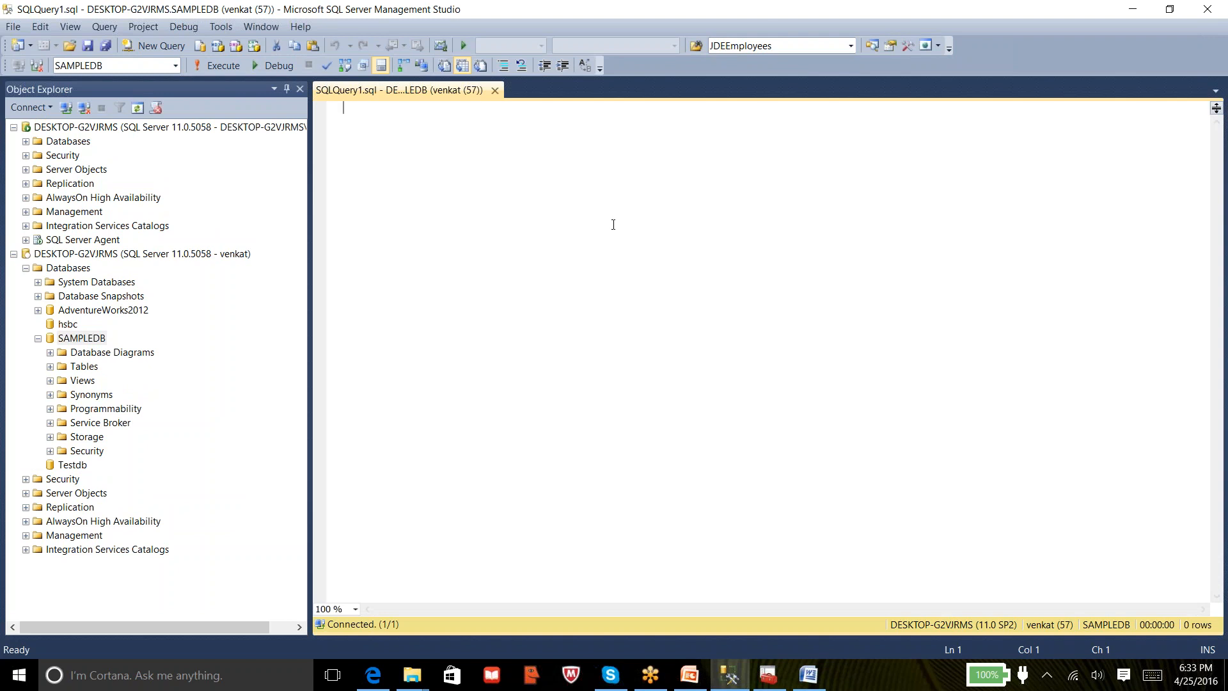
click(727, 17)
Expand SAMPLEDB's Tables and run 'select * from tbl_test' as venkat
click(50, 366)
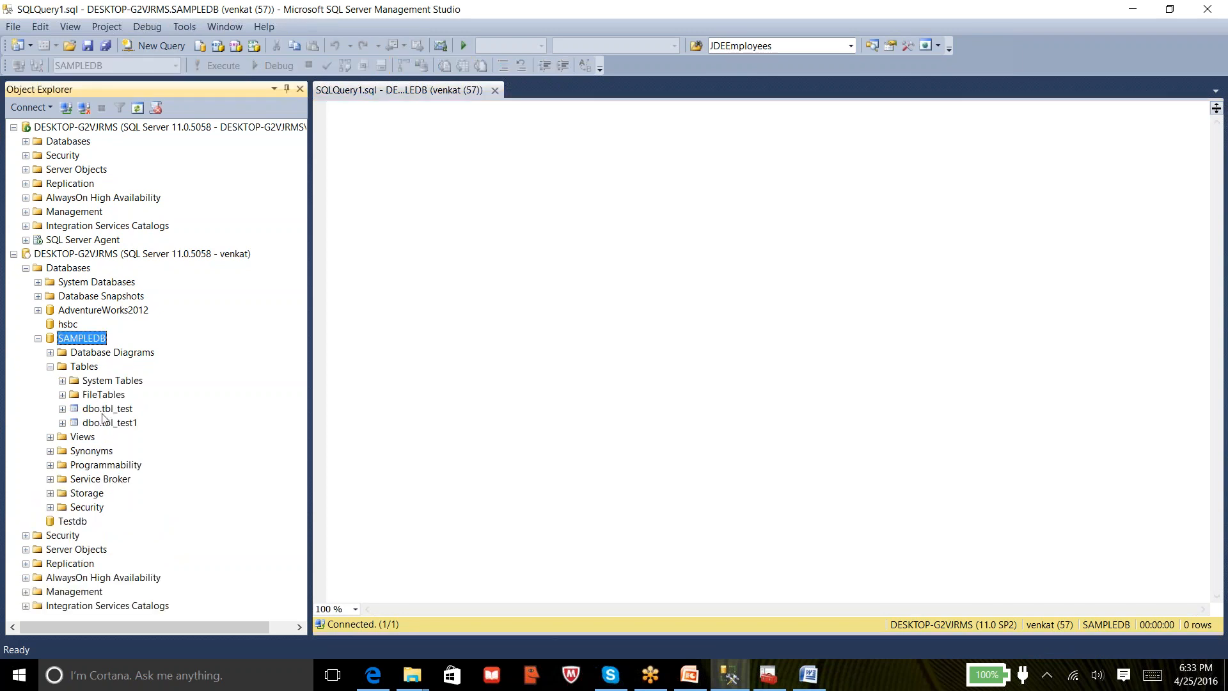
click(460, 248)
text(select * fr)
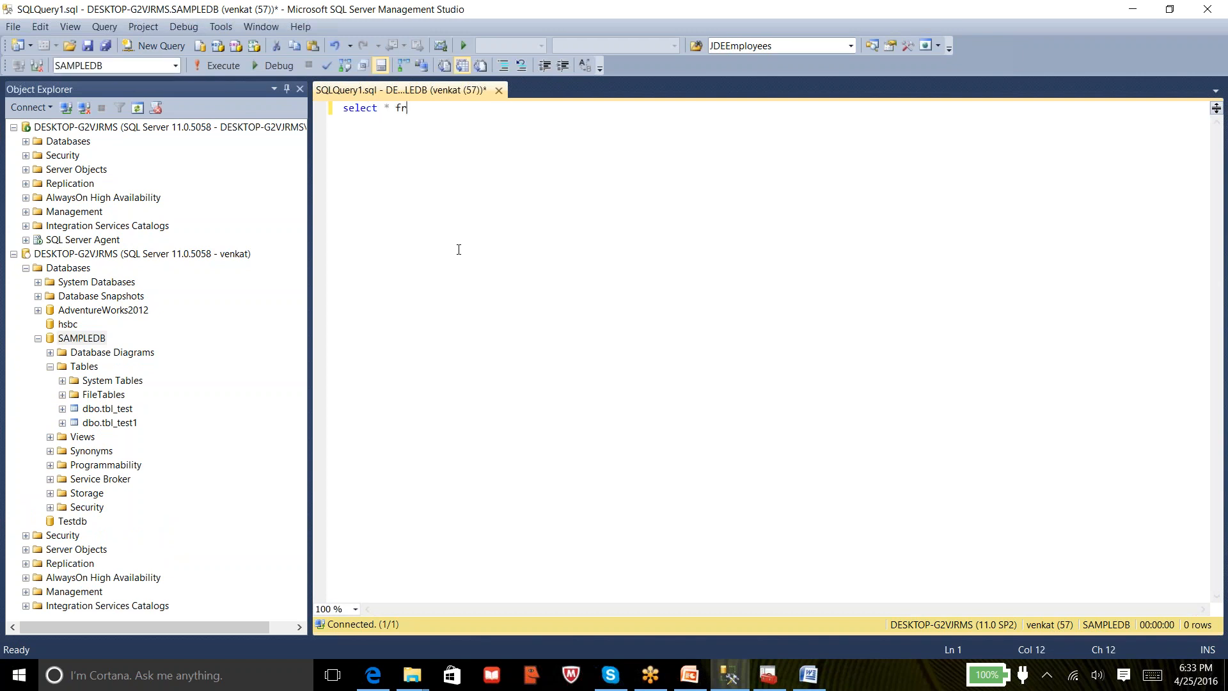
text(om tbl_test)
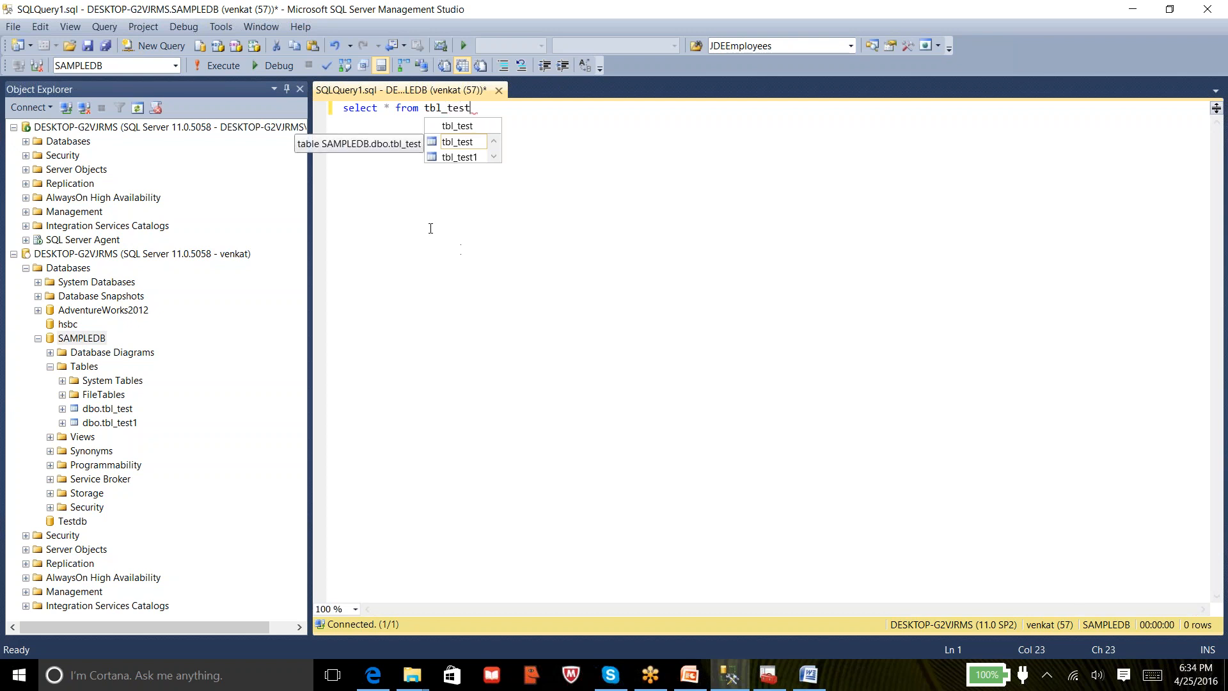
click(233, 67)
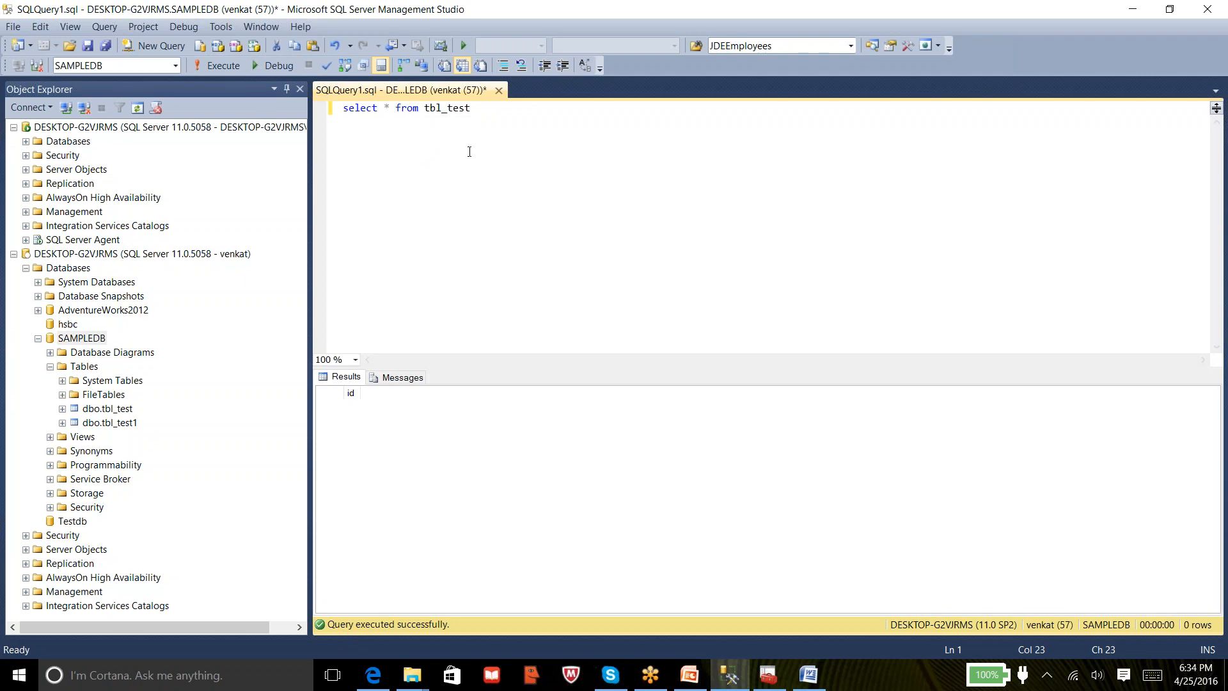
Re-run the select, then type 'insert into tbl_test1 values(1)' on the next line
click(210, 67)
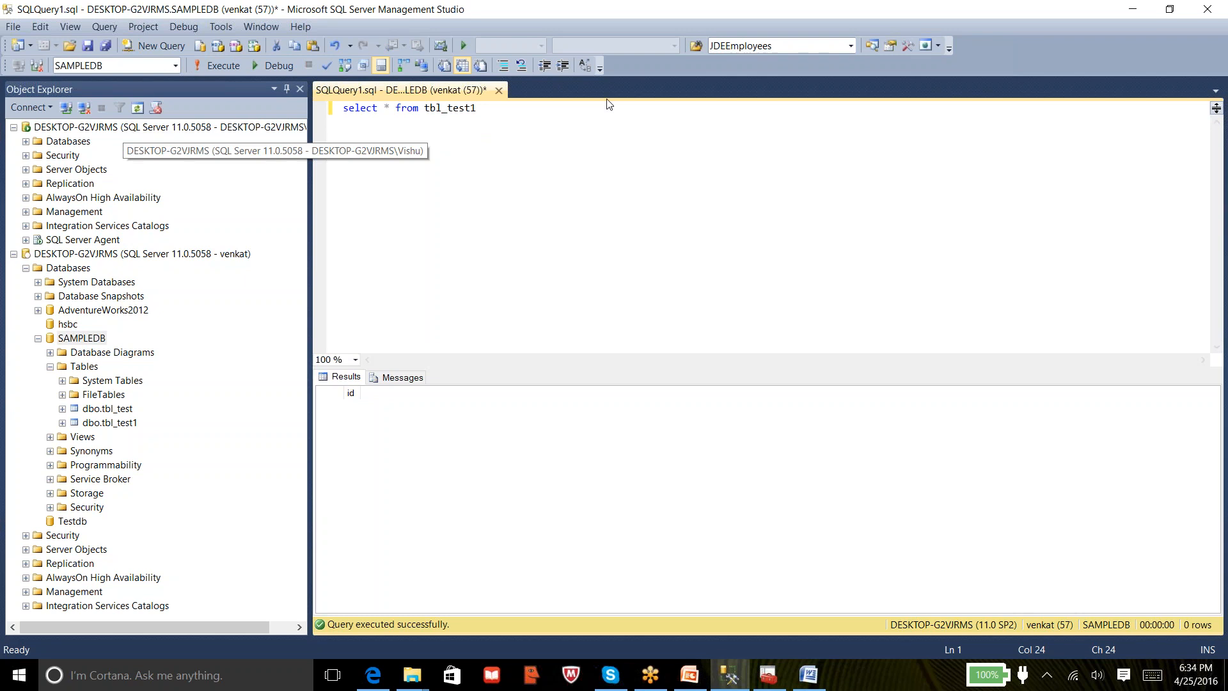
key(Return)
key(Return)
text(insert into)
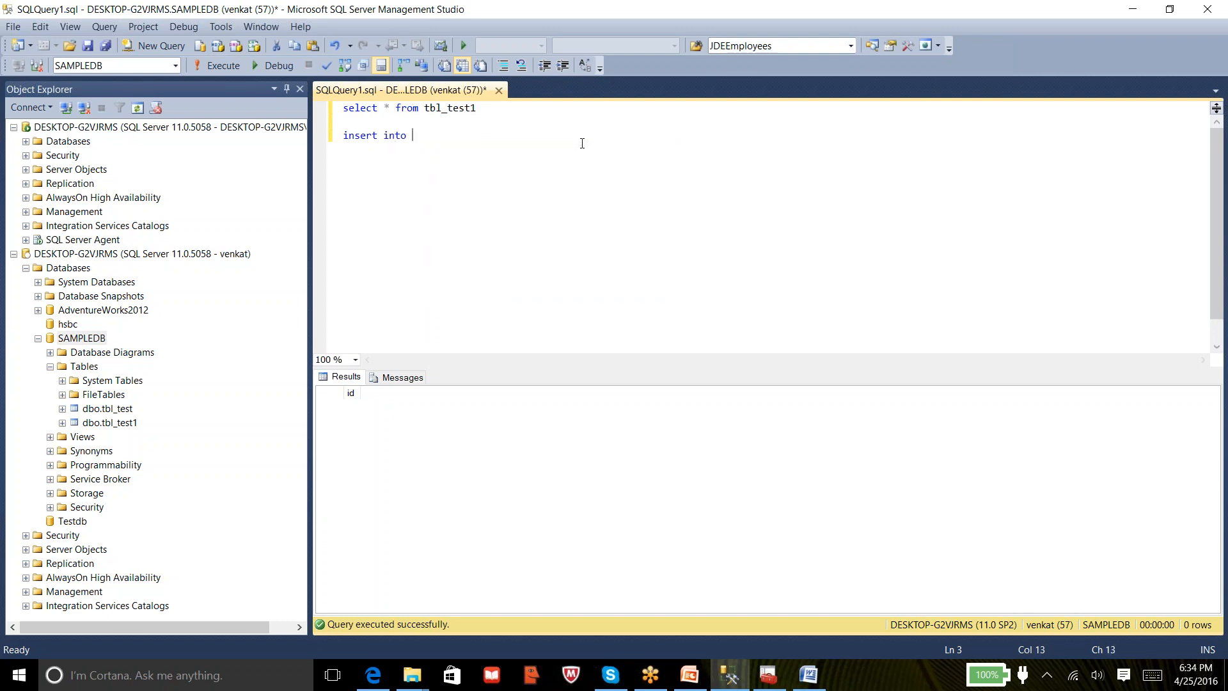
text( tb)
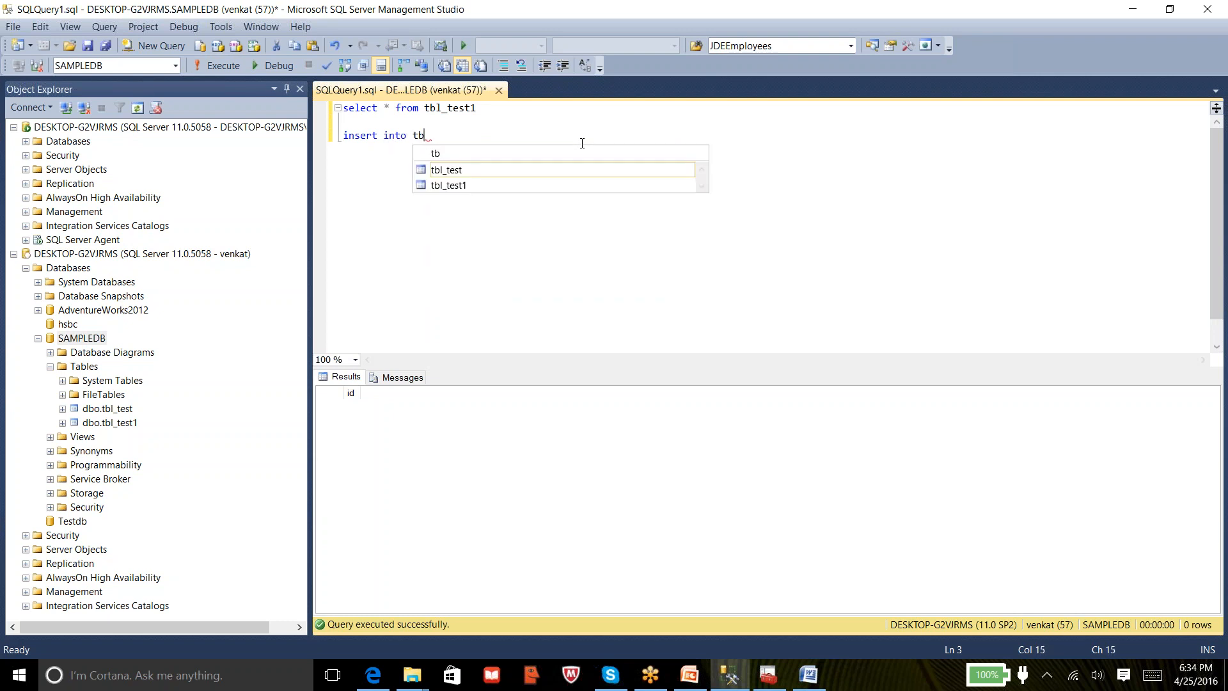
text(l_test1 v)
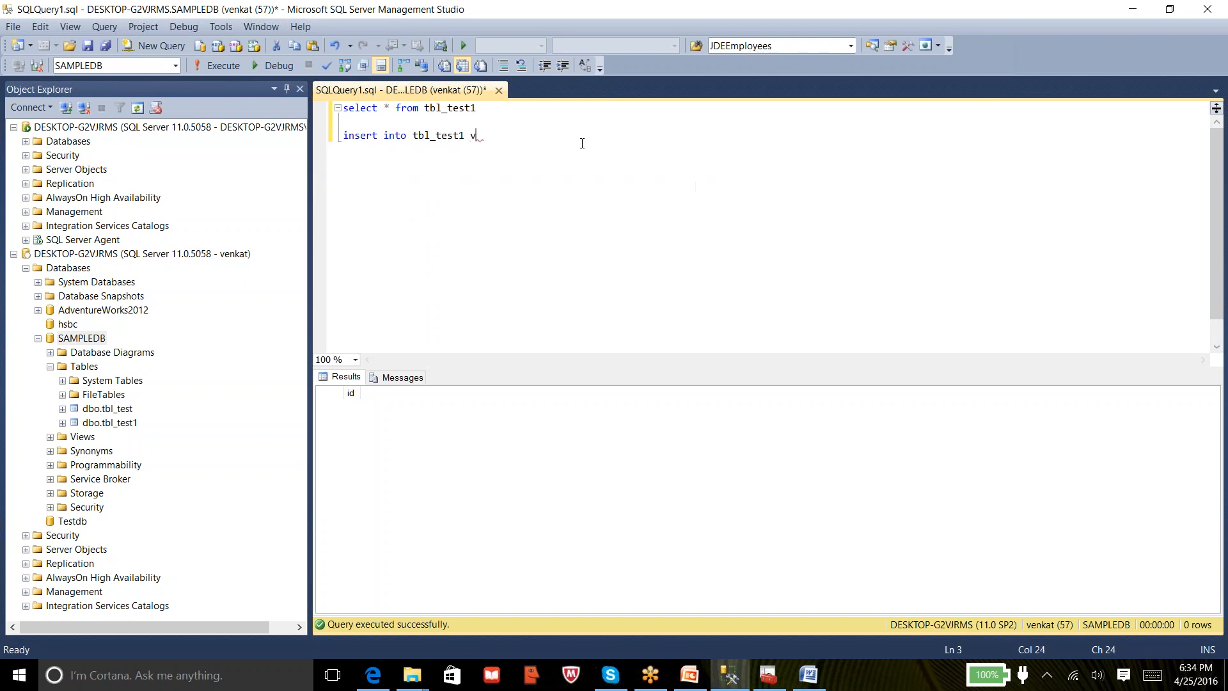
text(alues(1))
Run 'insert into tbl_test1 values(1)' as venkat, which fails with Msg 229 INSERT permission denied
key(shift+Home)
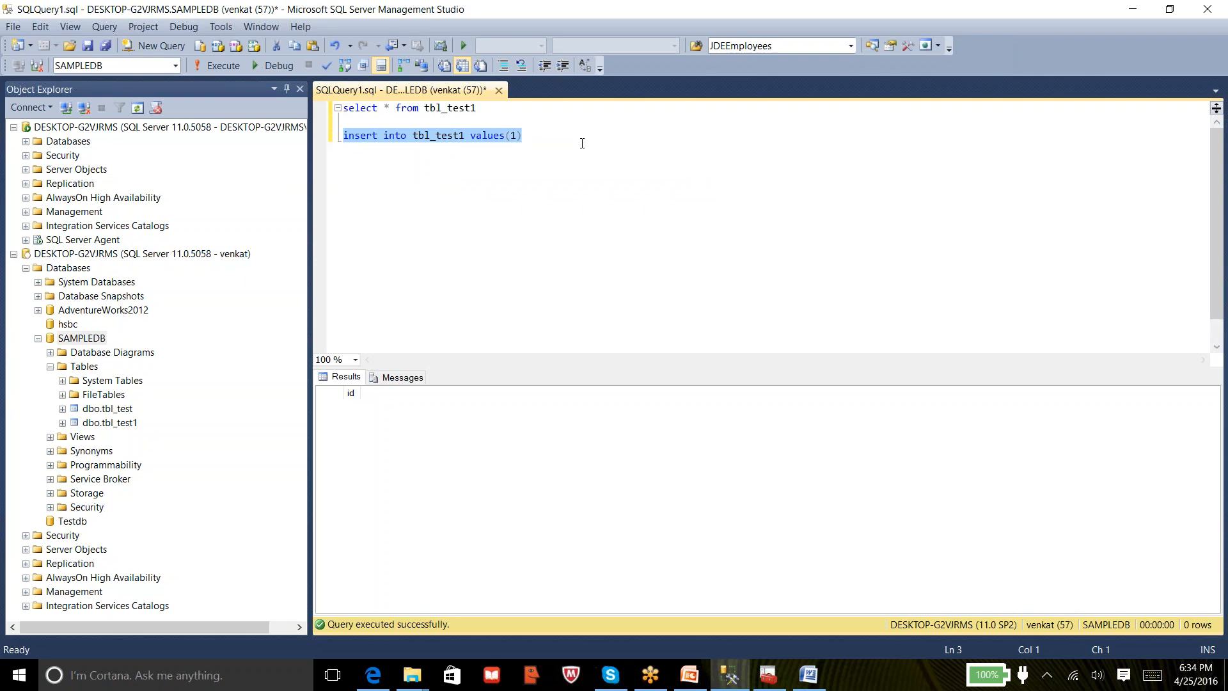
click(230, 66)
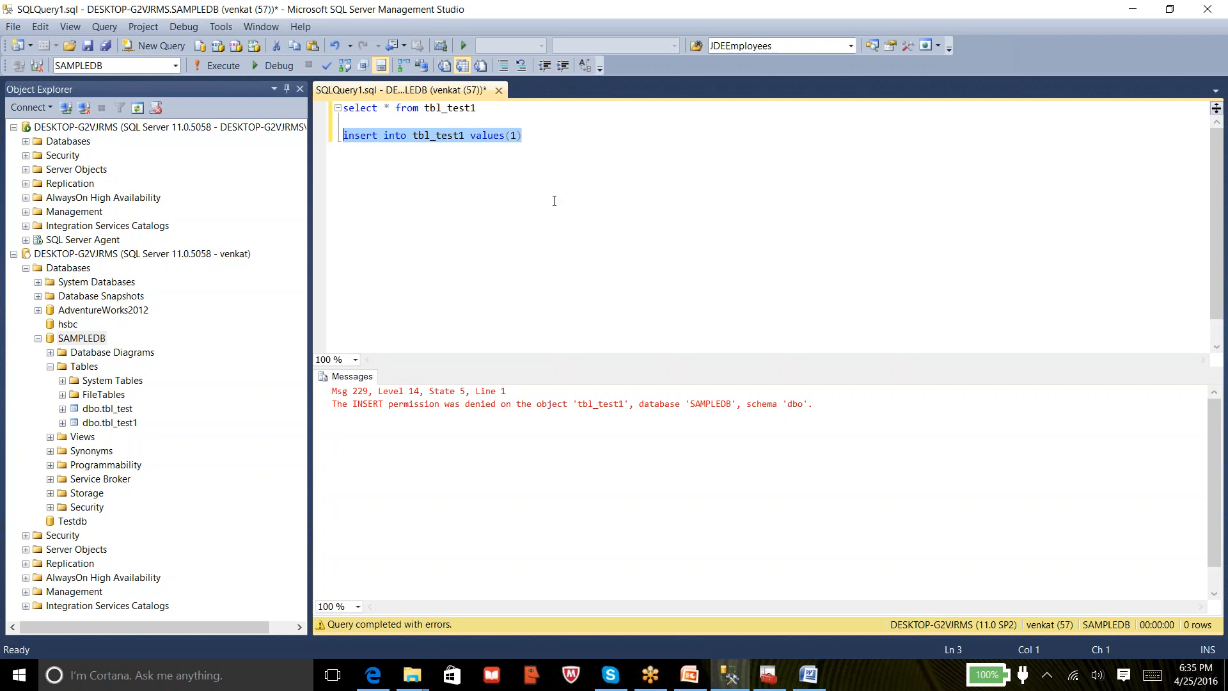
click(546, 140)
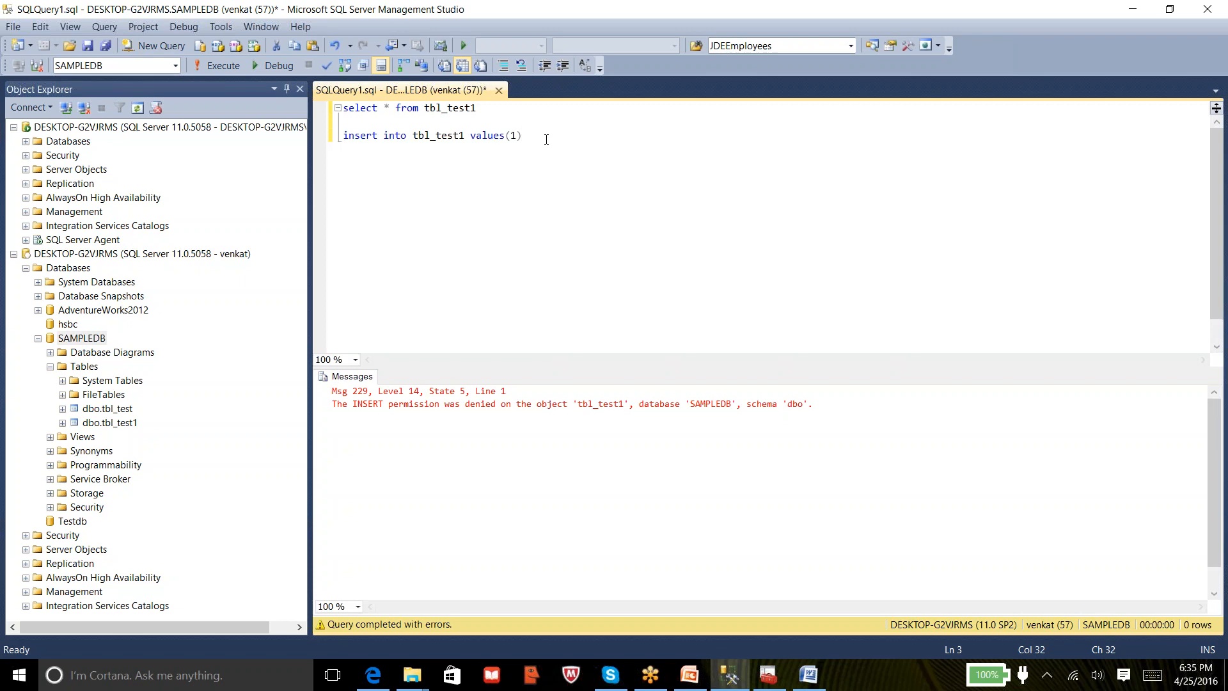
Paste the insert statement into a new query on the top admin server connection
key(shift+Home)
key(ctrl+c)
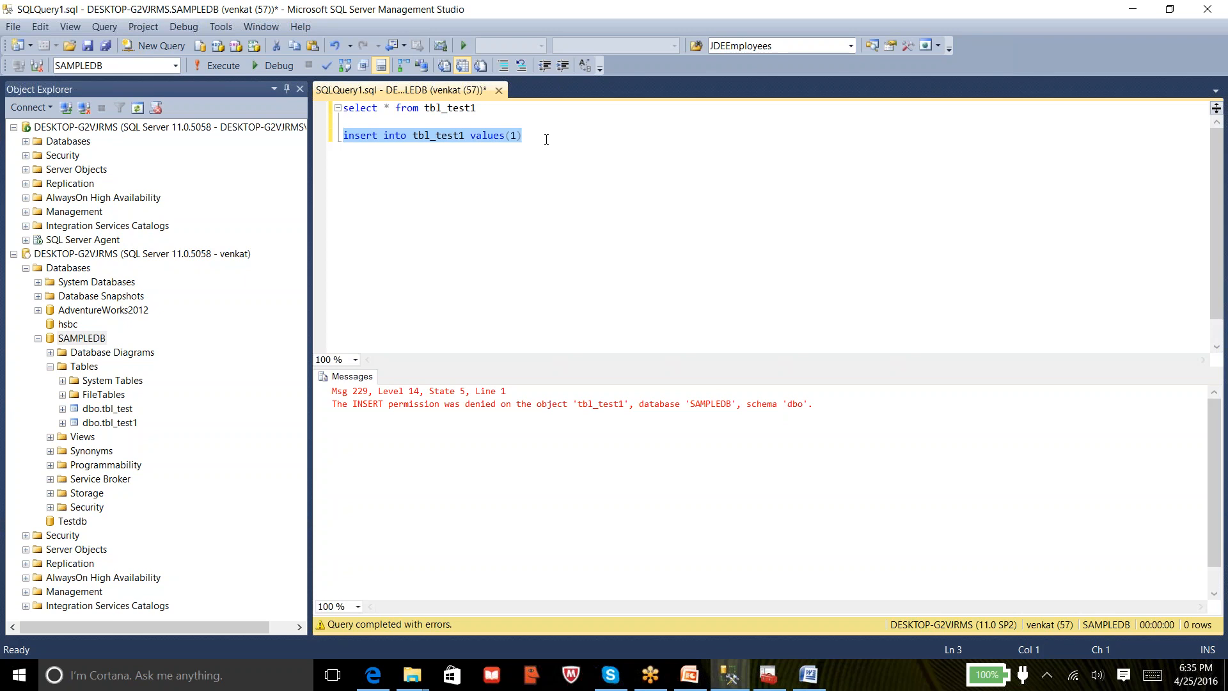
click(235, 130)
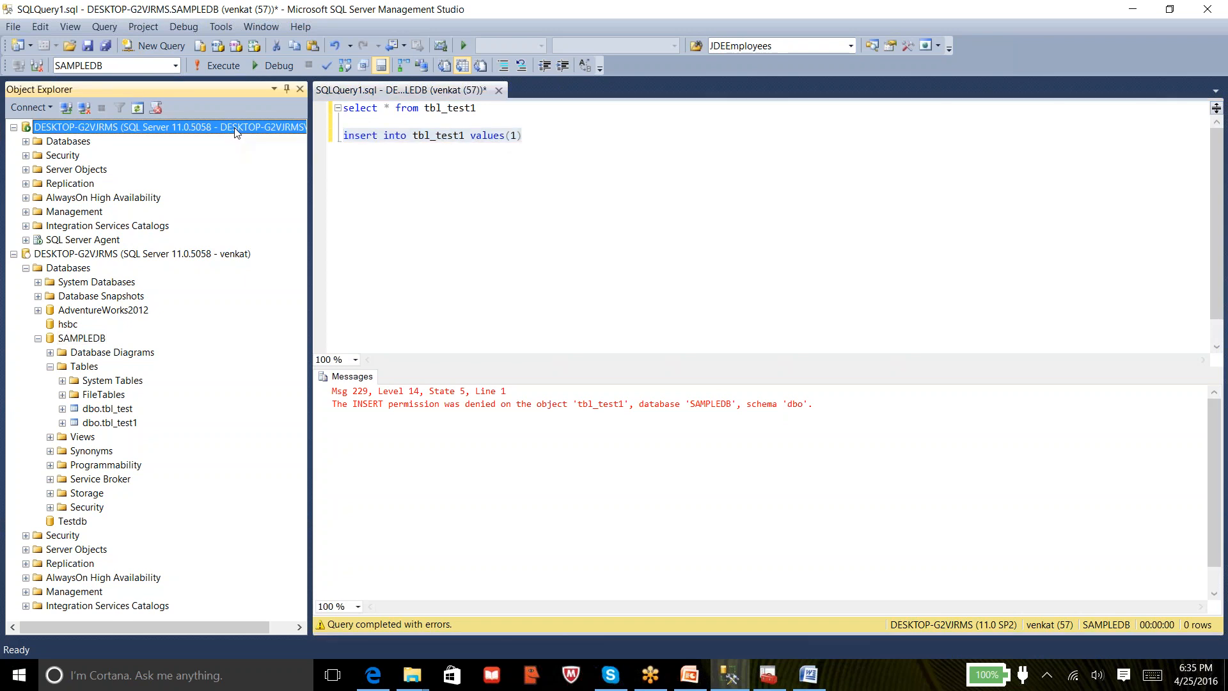
right_click(144, 127)
click(186, 186)
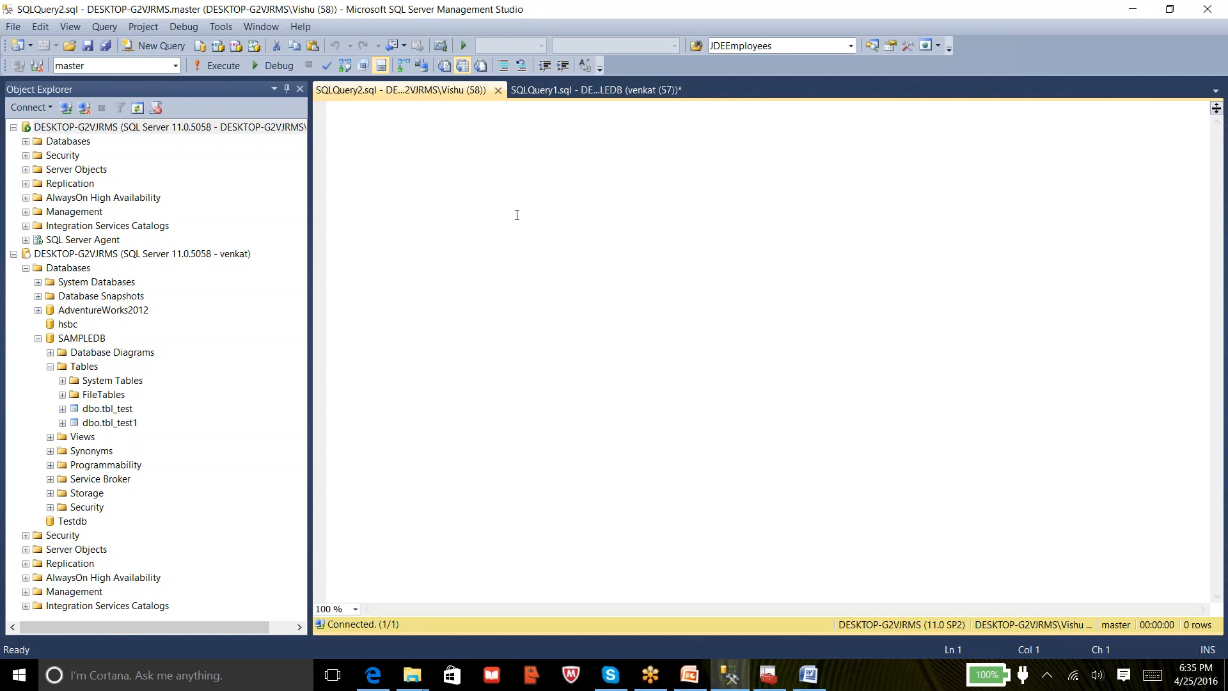
key(ctrl+v)
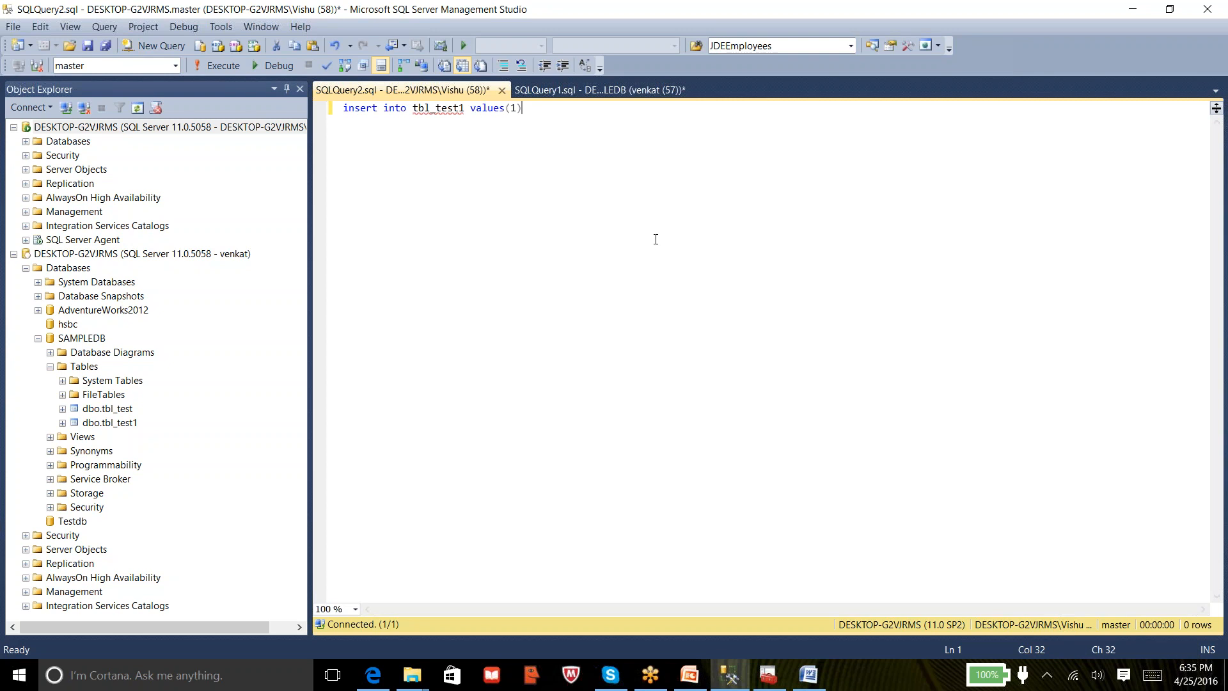
Run 'insert into tbl_test1 values(1)' against SAMPLEDB as admin, getting 1 row affected
click(573, 90)
click(468, 91)
click(580, 92)
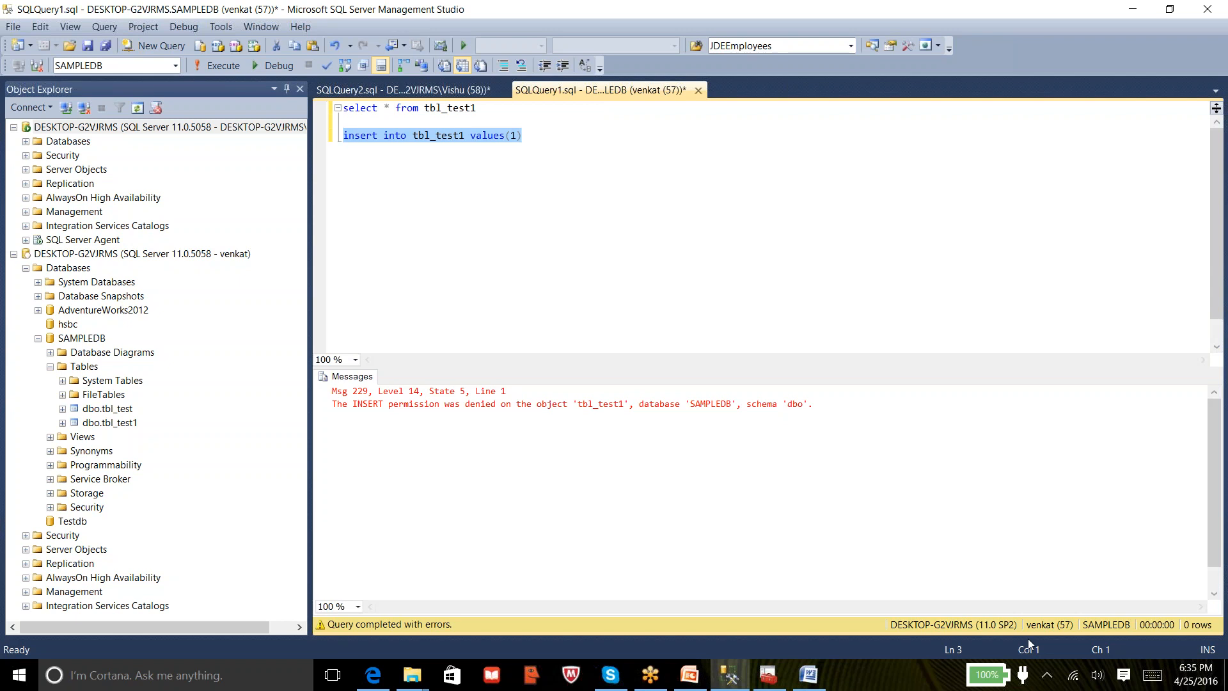
click(439, 91)
click(424, 173)
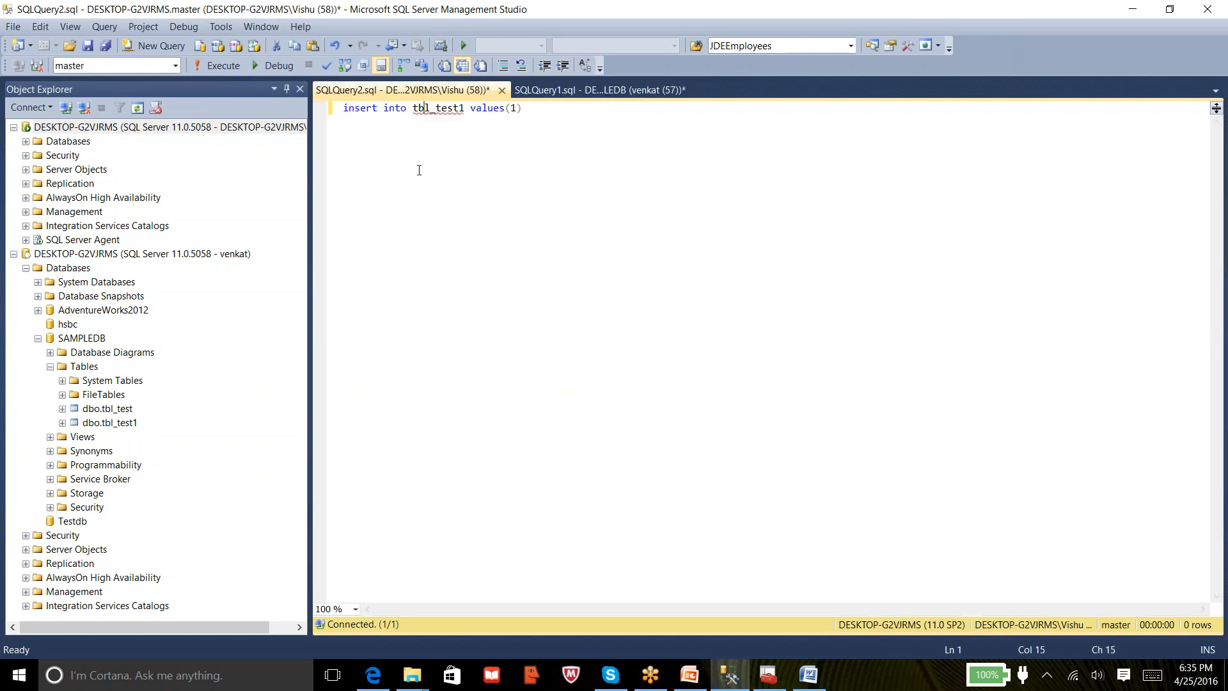
click(174, 65)
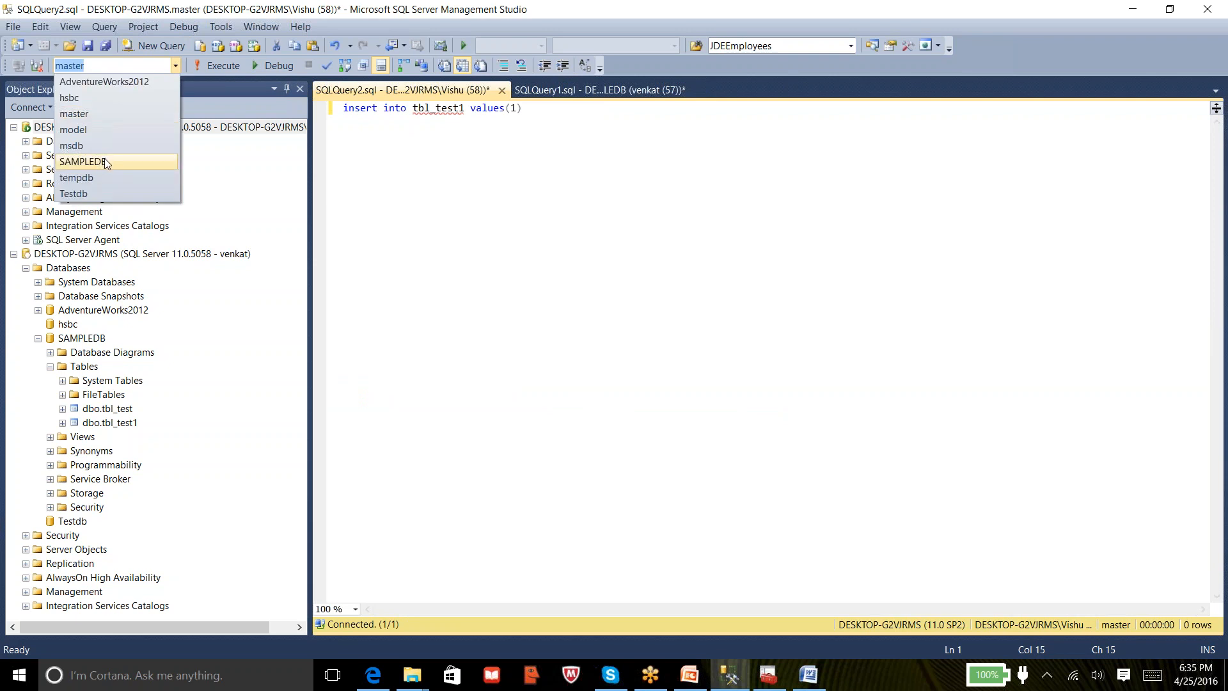
click(105, 161)
click(537, 108)
click(206, 66)
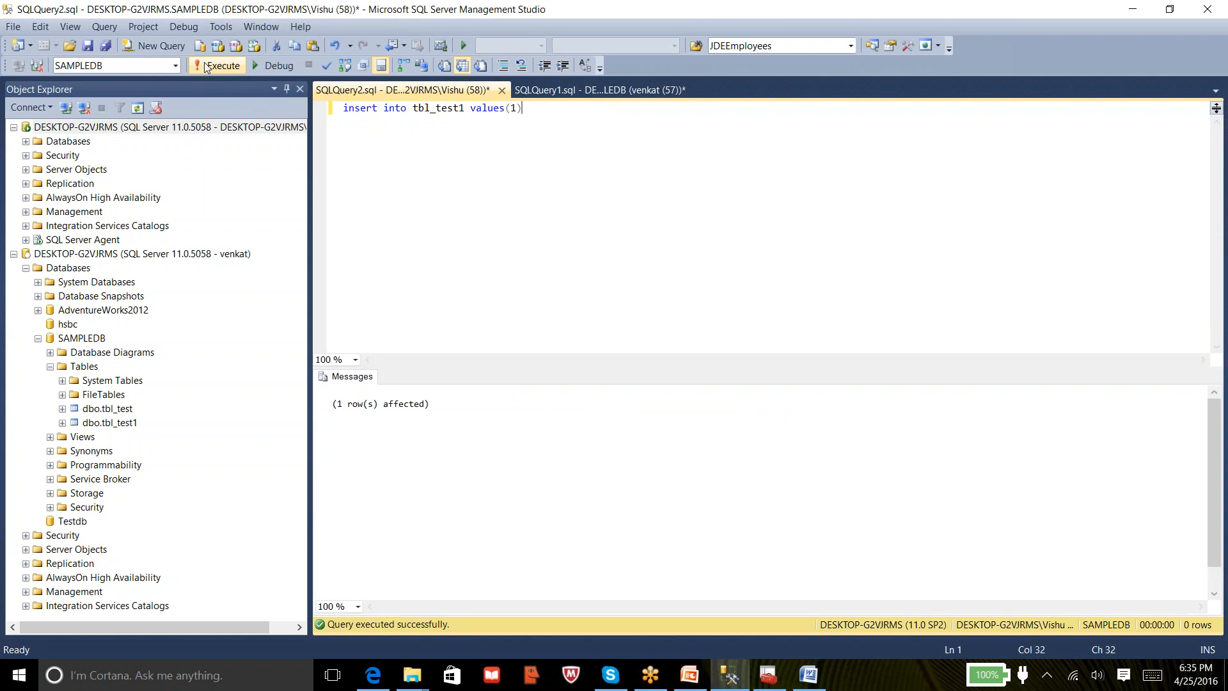
click(575, 90)
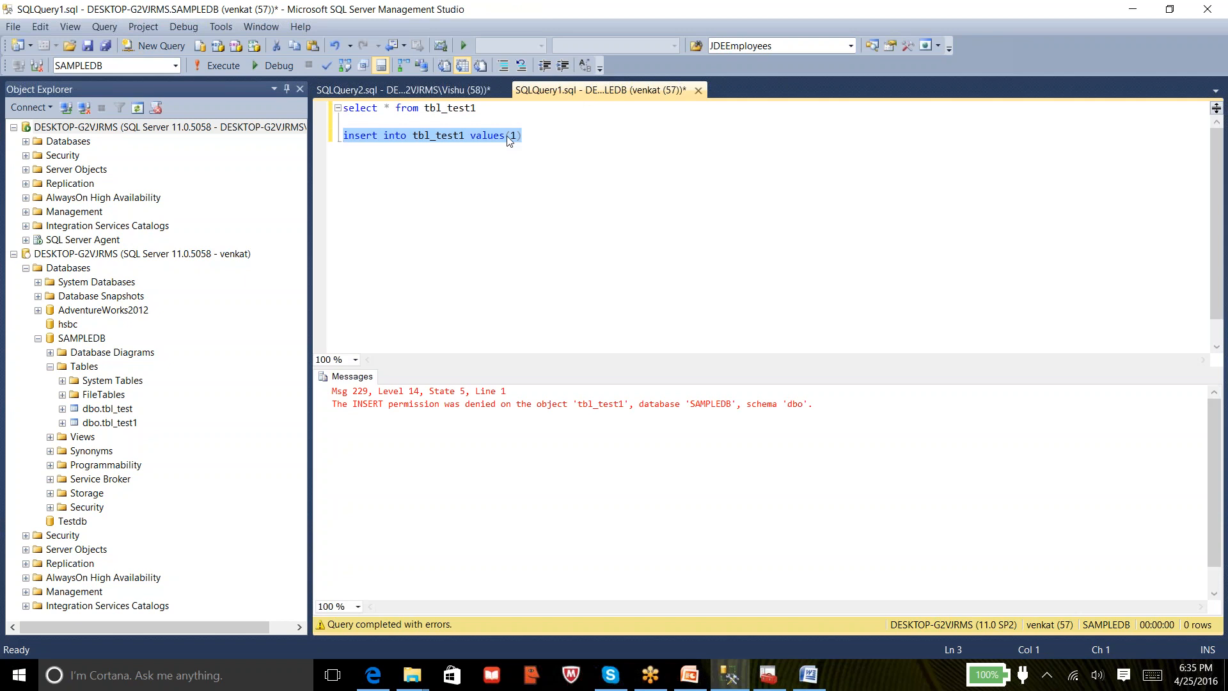
Run 'select * from tbl_test1' as venkat, returning one row with id 1
drag(478, 107, 316, 101)
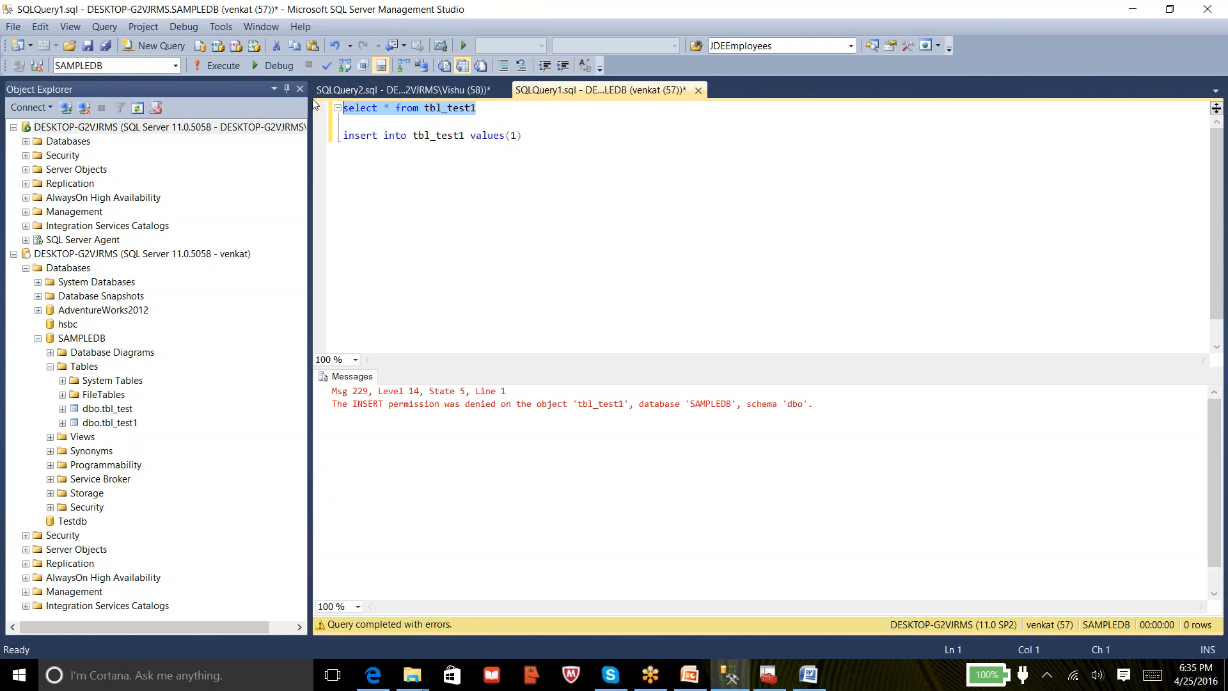
click(221, 69)
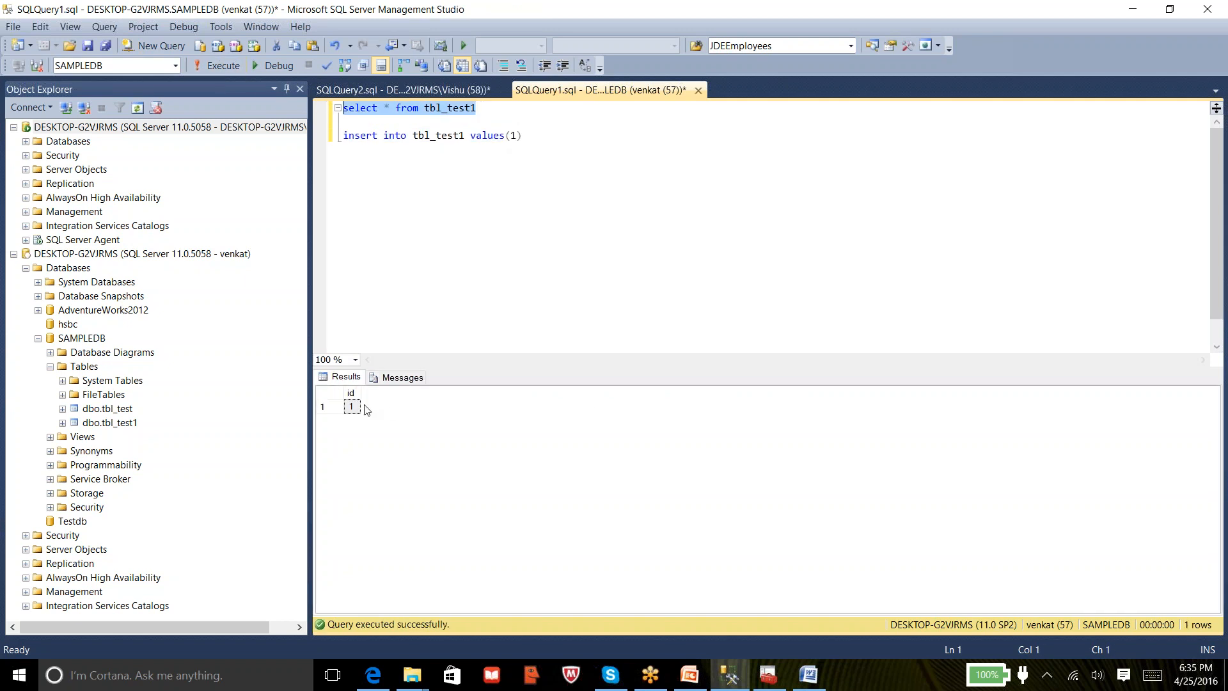
click(352, 408)
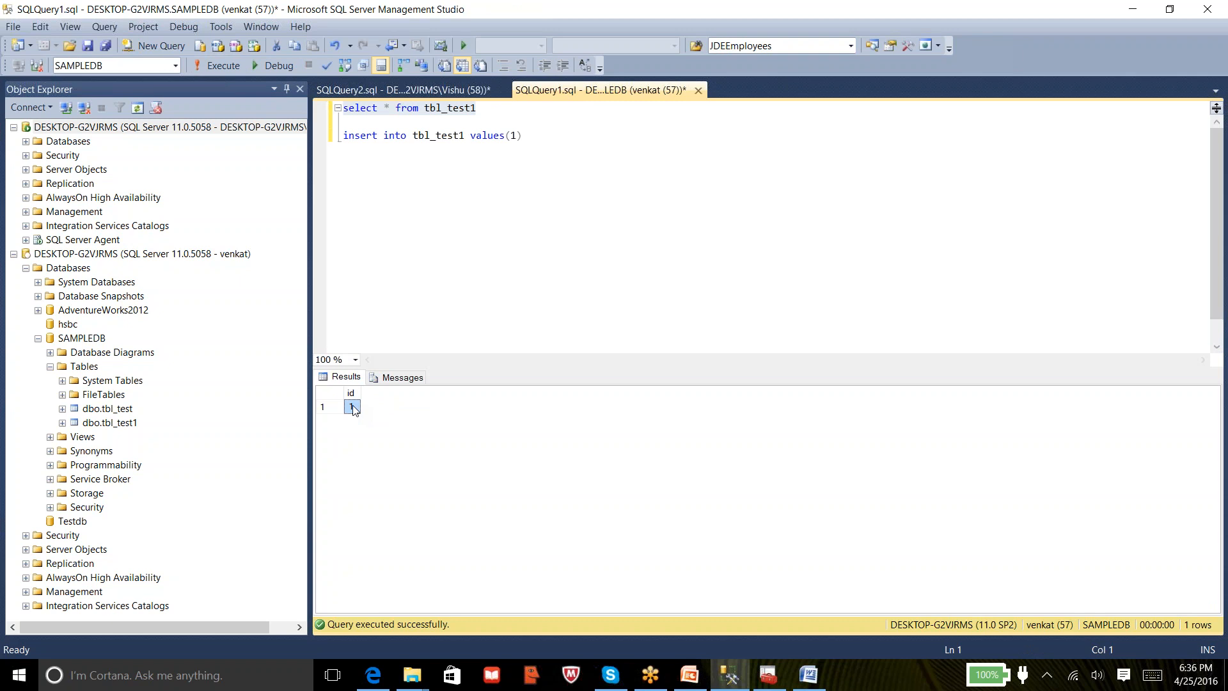
Run 'drop table tbl_test1' as venkat, which fails with Msg 3701
click(576, 211)
key(Return)
key(Return)
text(drop tale)
key(BackSpace)
key(BackSpace)
text(ble b)
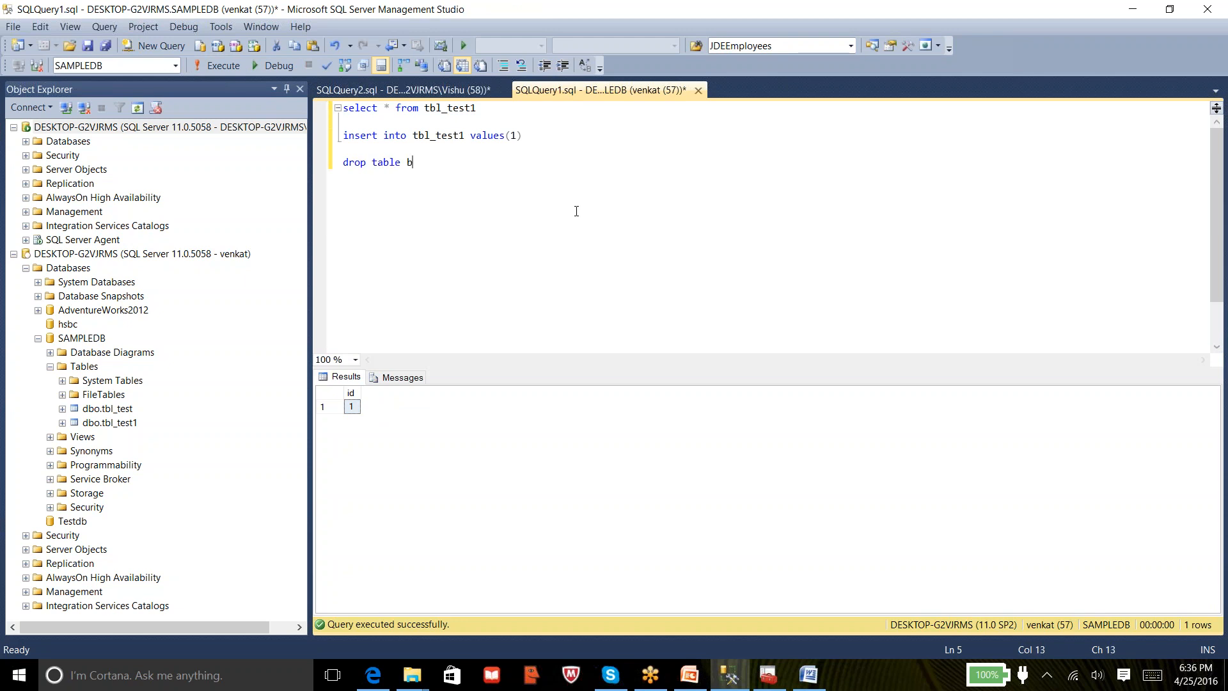
key(BackSpace)
text(tbl_test1)
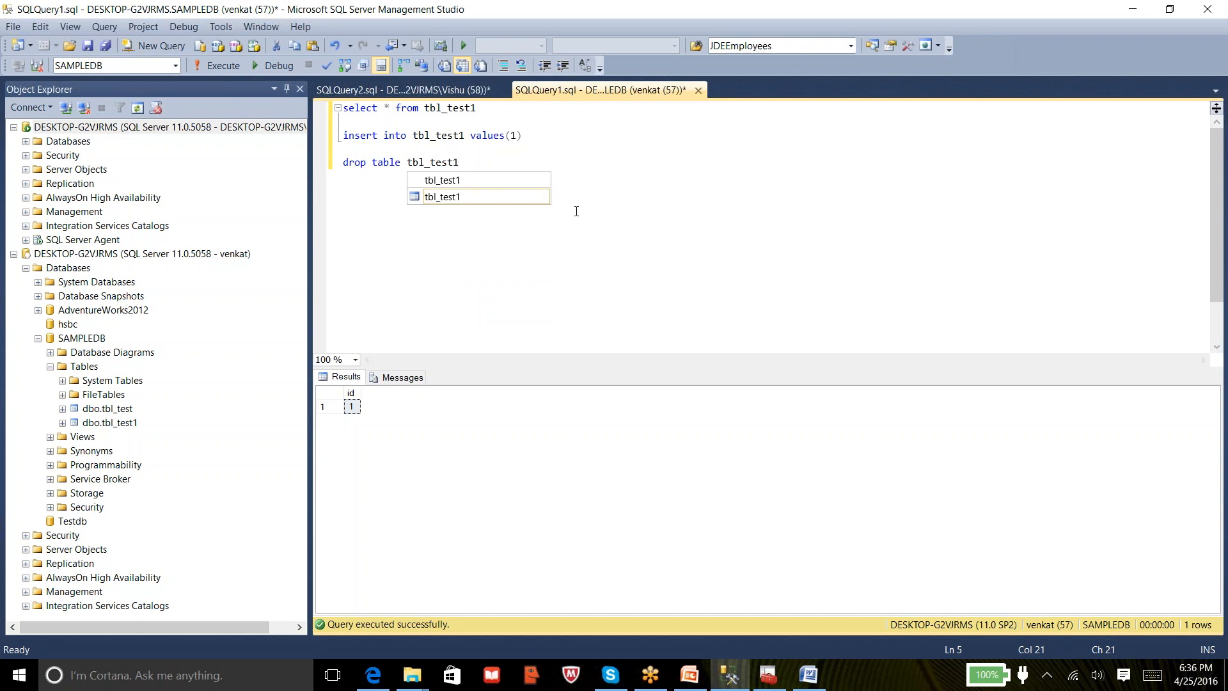
key(shift+Home)
click(216, 73)
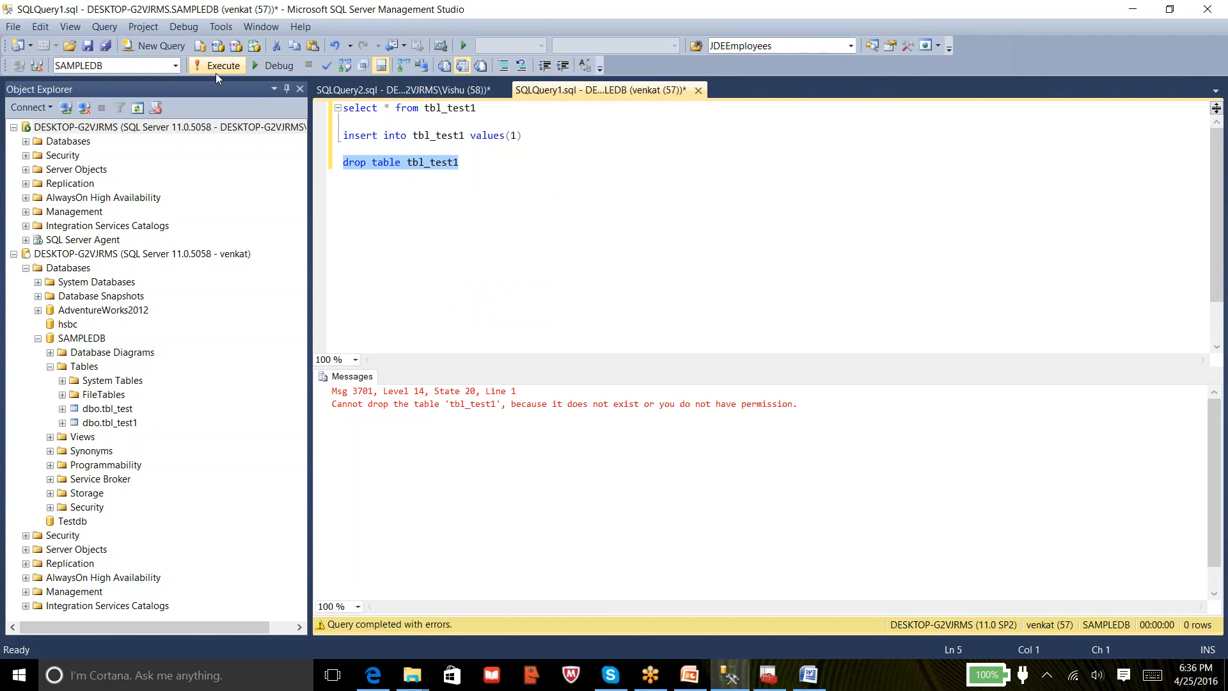
Delete the drop table statement from the editor
click(484, 164)
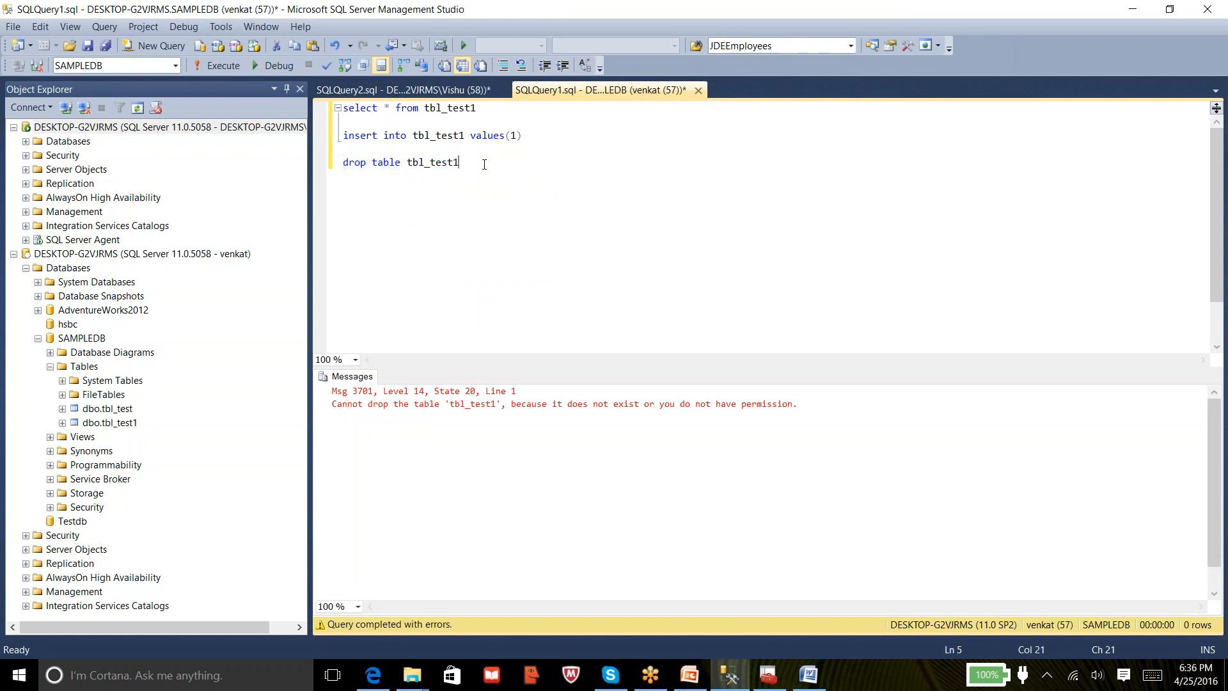
key(shift+Home)
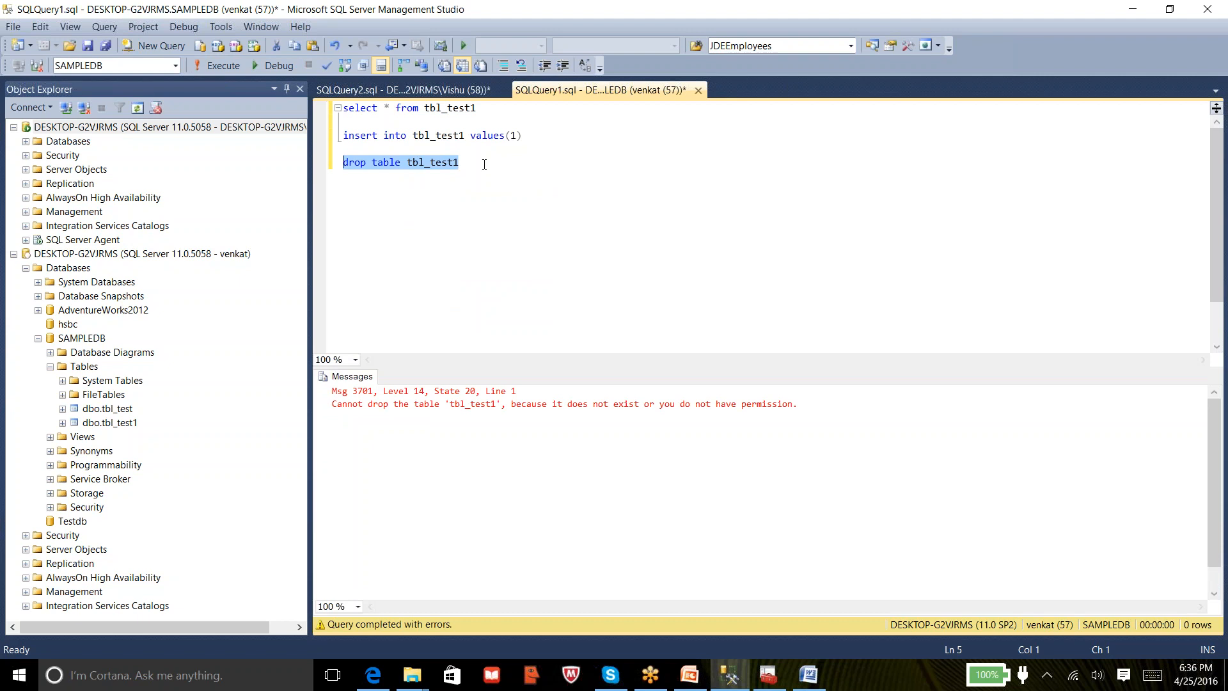
key(Delete)
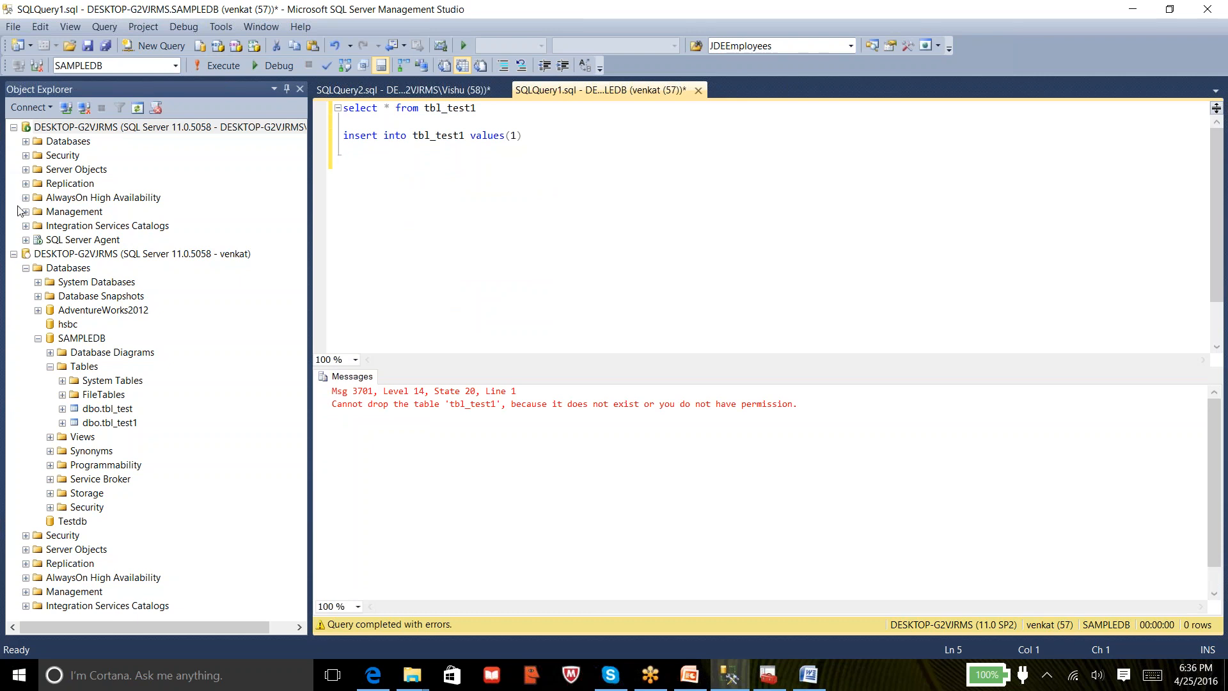
Open Login Properties for venkat under the top server's Security > Logins
click(25, 156)
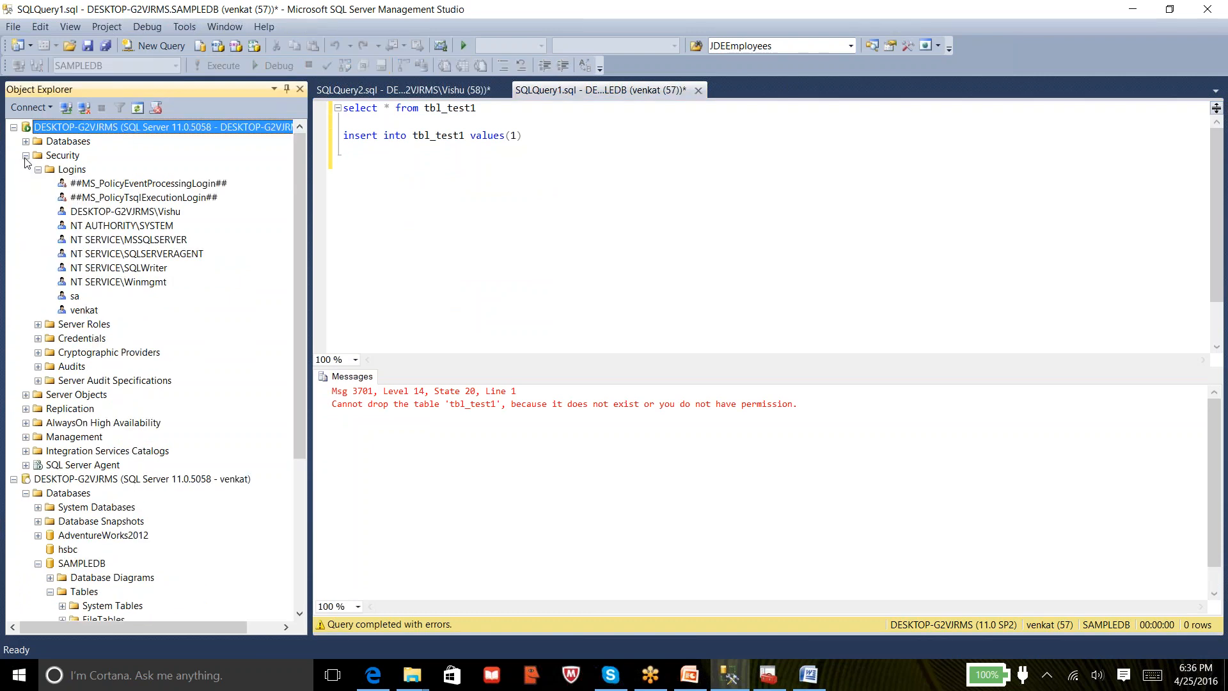
right_click(89, 312)
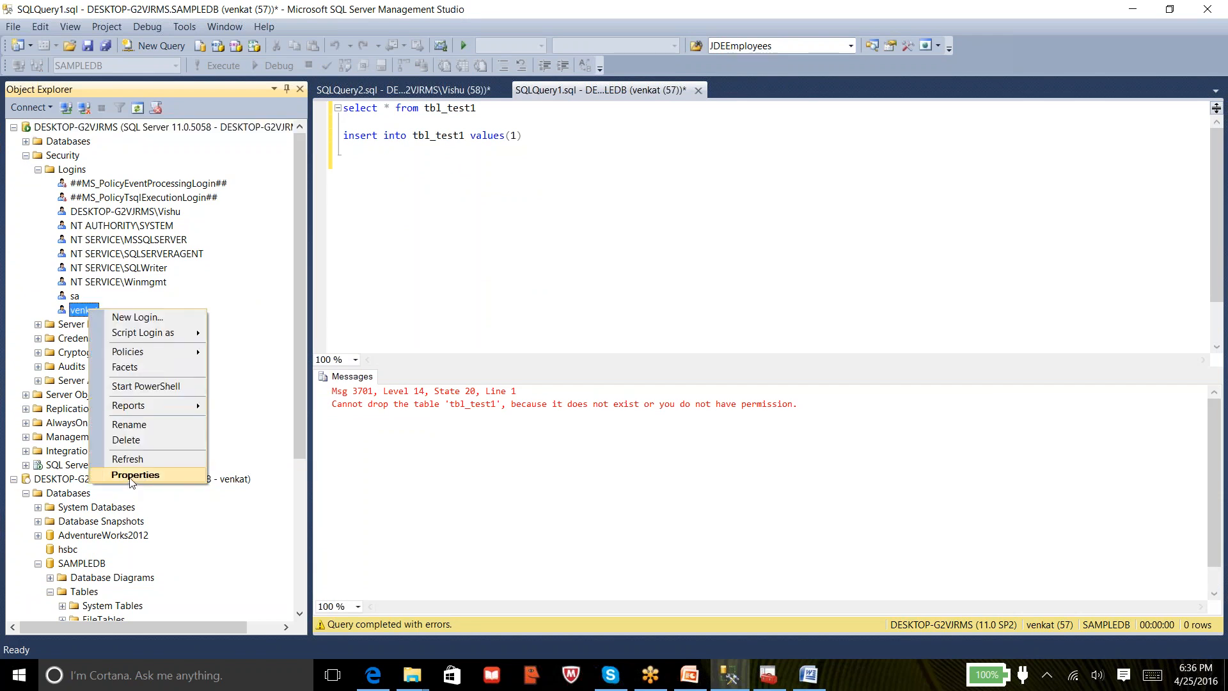
drag(298, 399, 313, 576)
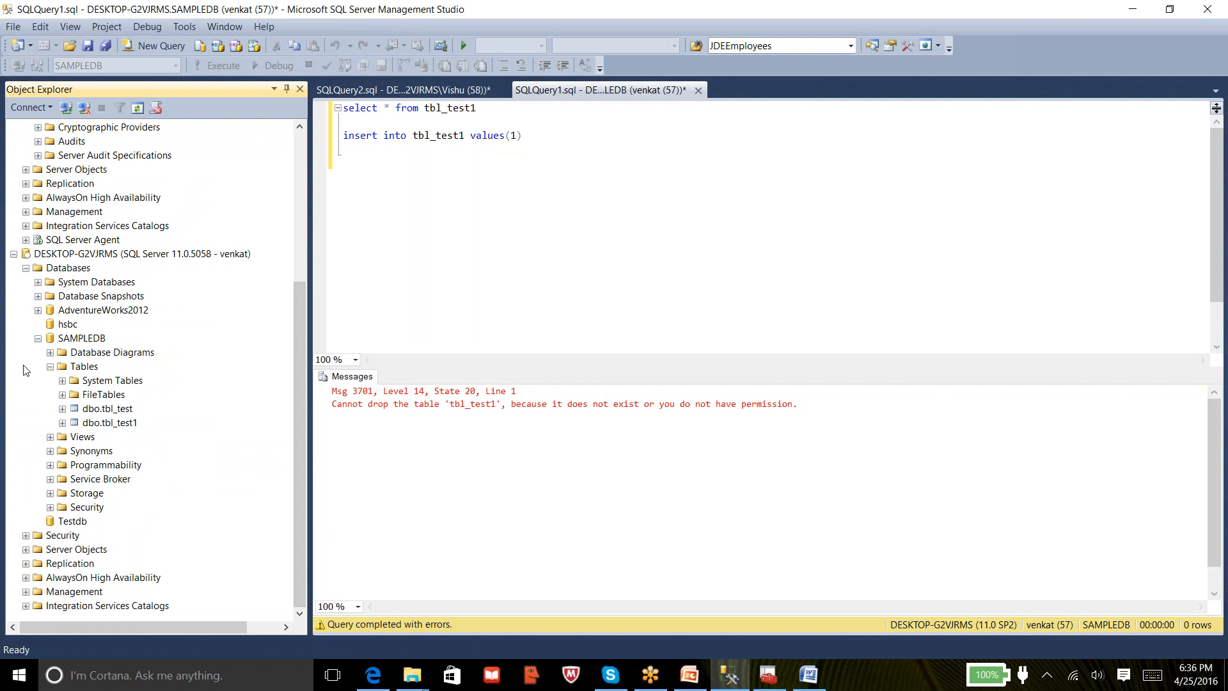
click(39, 338)
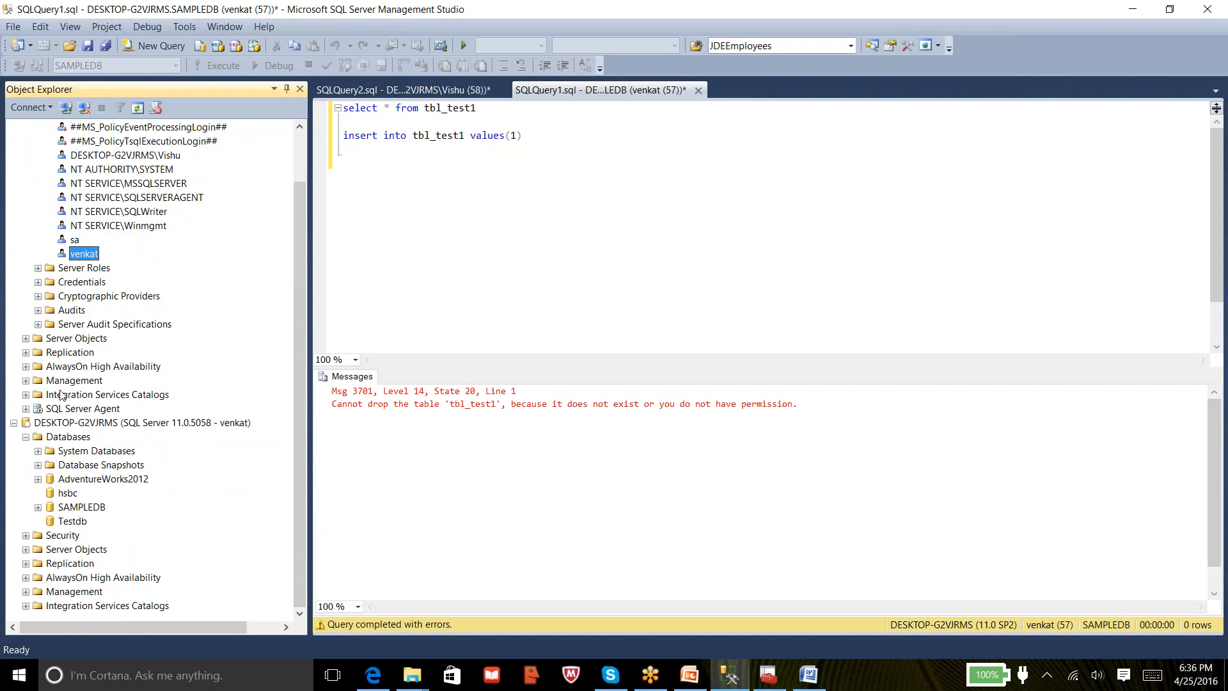
click(76, 425)
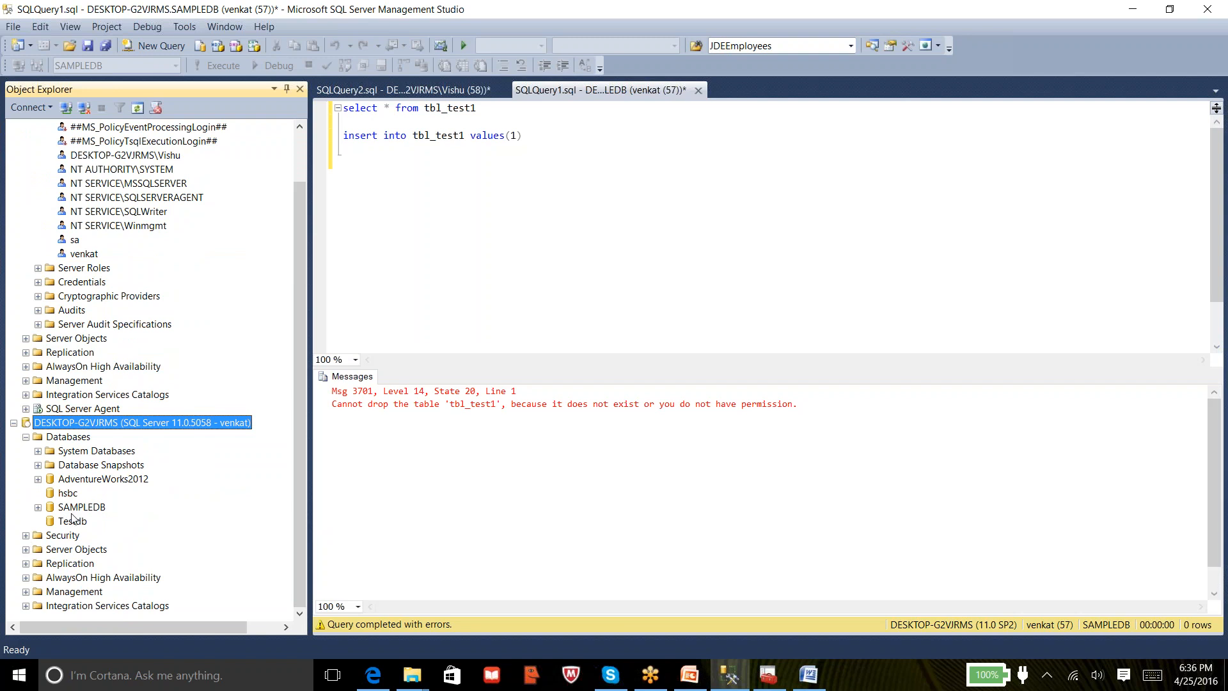
drag(303, 317, 298, 209)
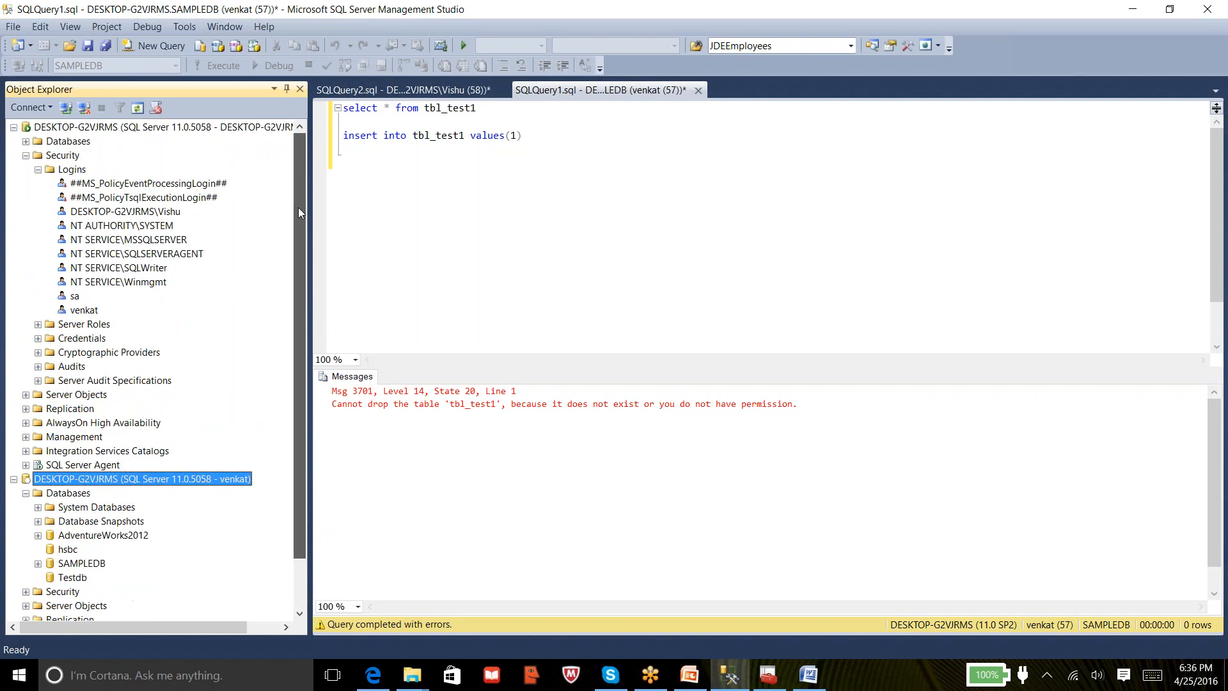
click(206, 131)
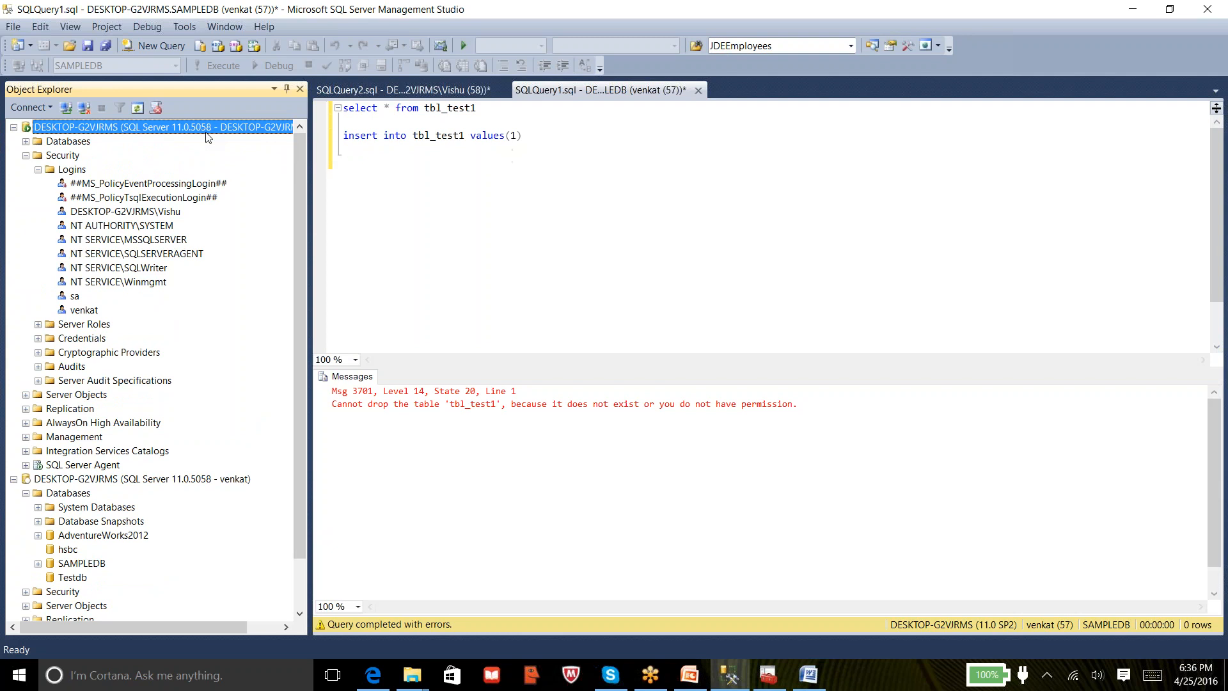
click(75, 310)
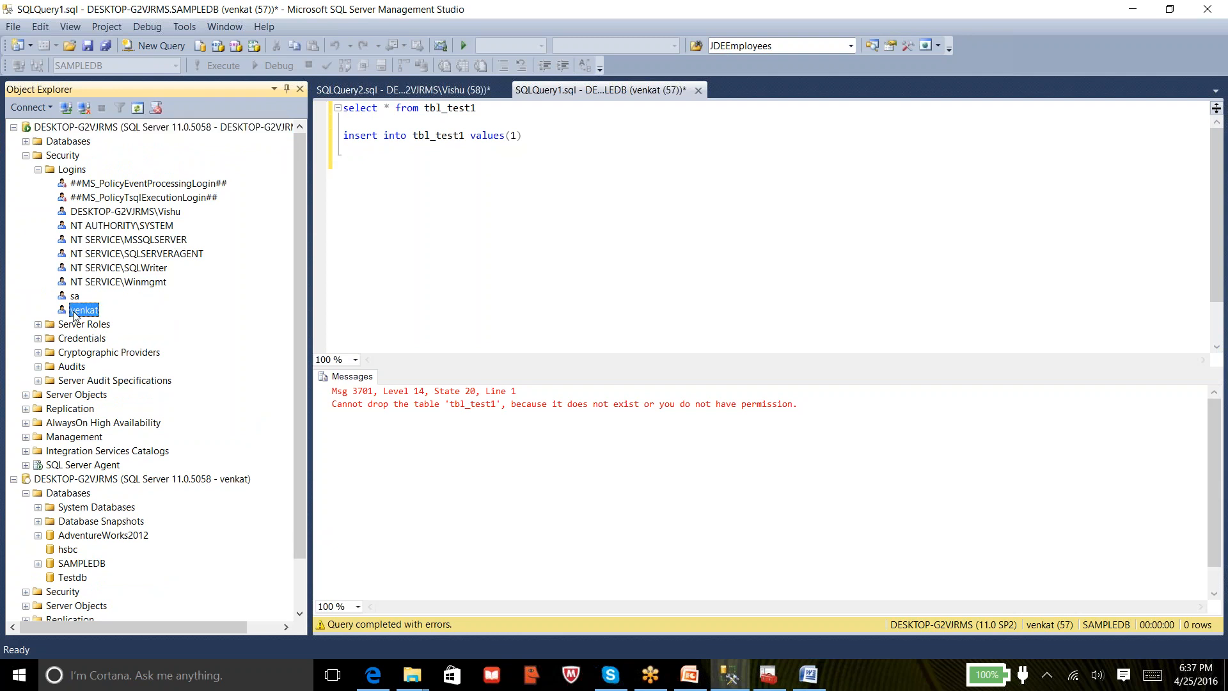
right_click(74, 311)
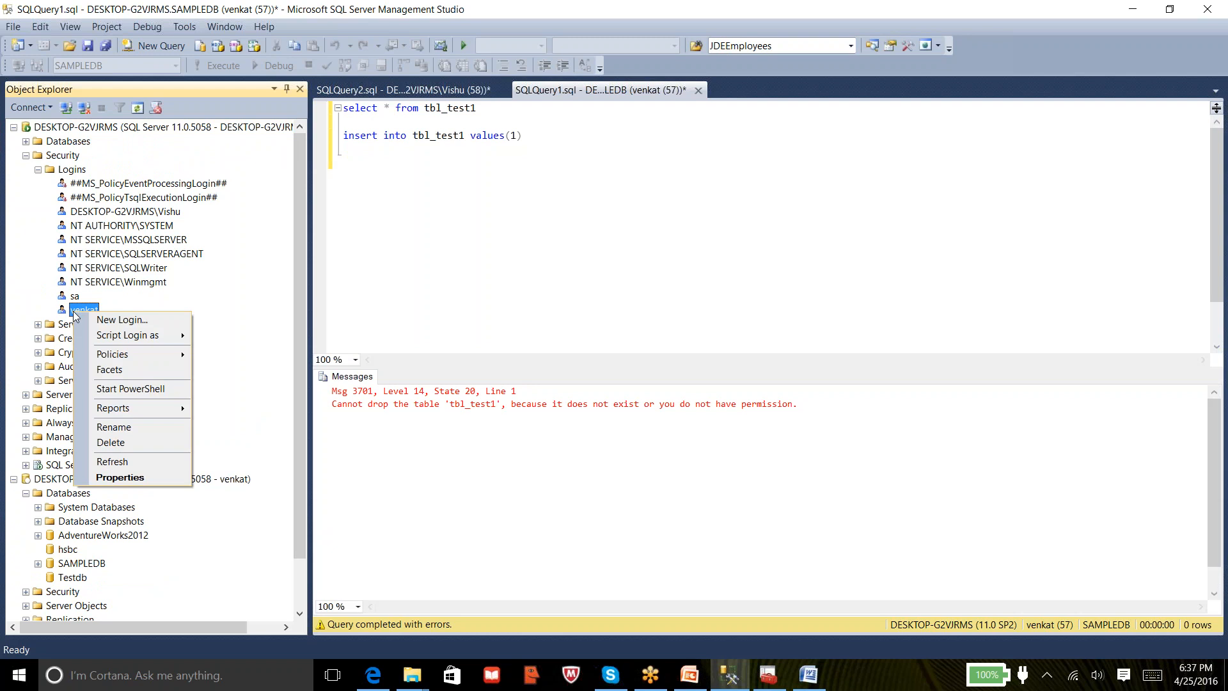
click(126, 476)
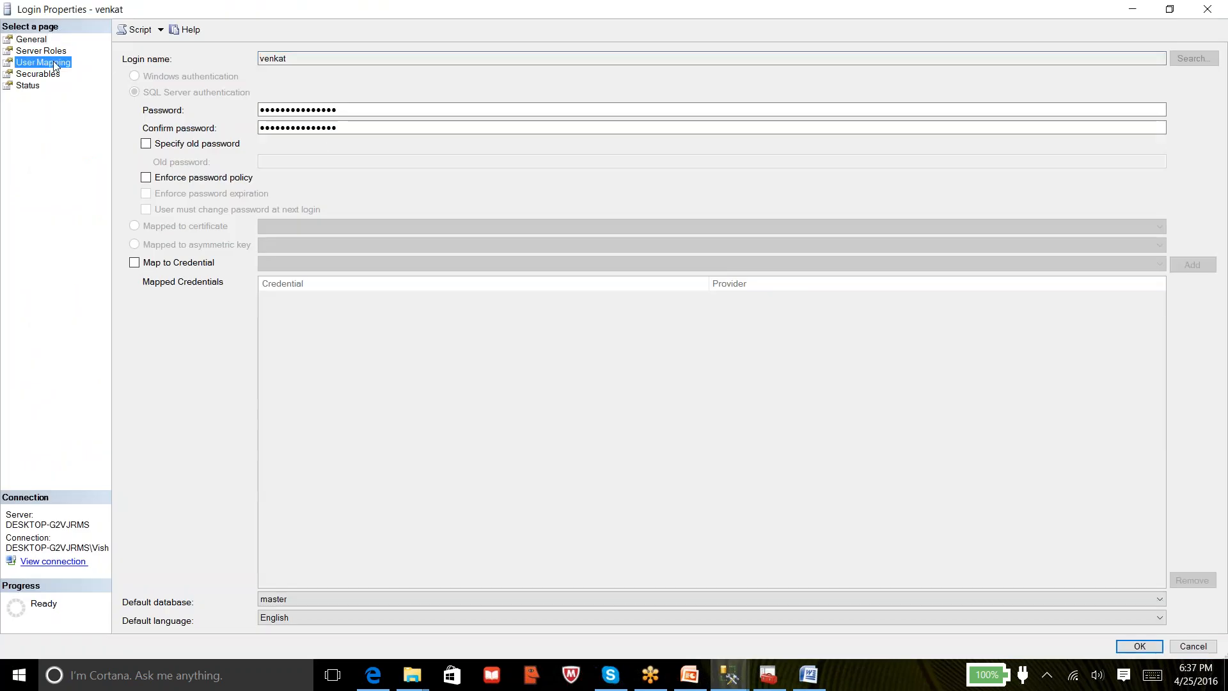
In User Mapping for SAMPLEDB, tick db_datawriter for venkat and confirm with OK
click(56, 64)
click(176, 157)
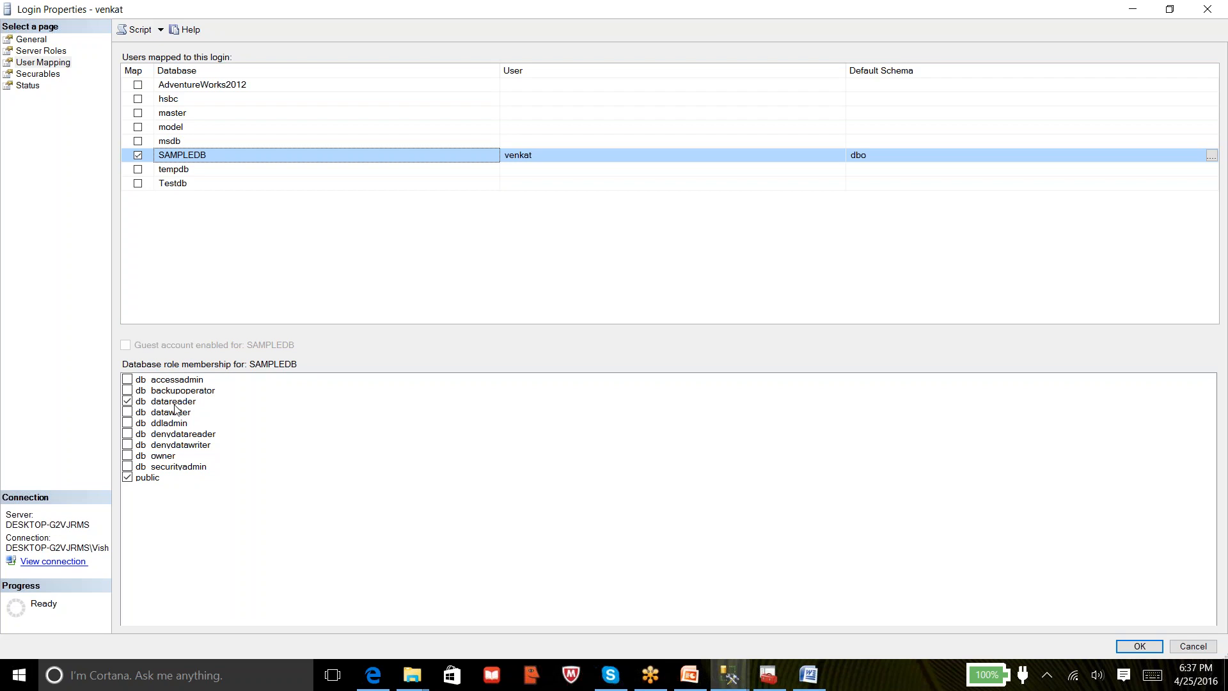
click(128, 415)
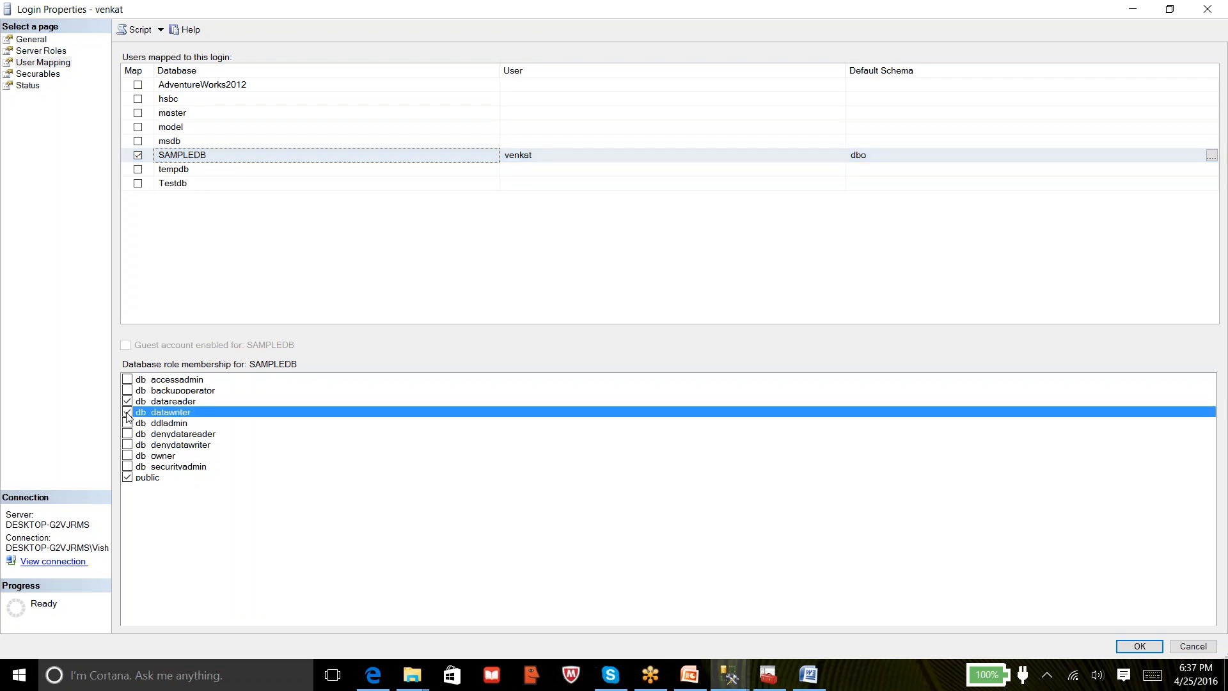
click(1140, 646)
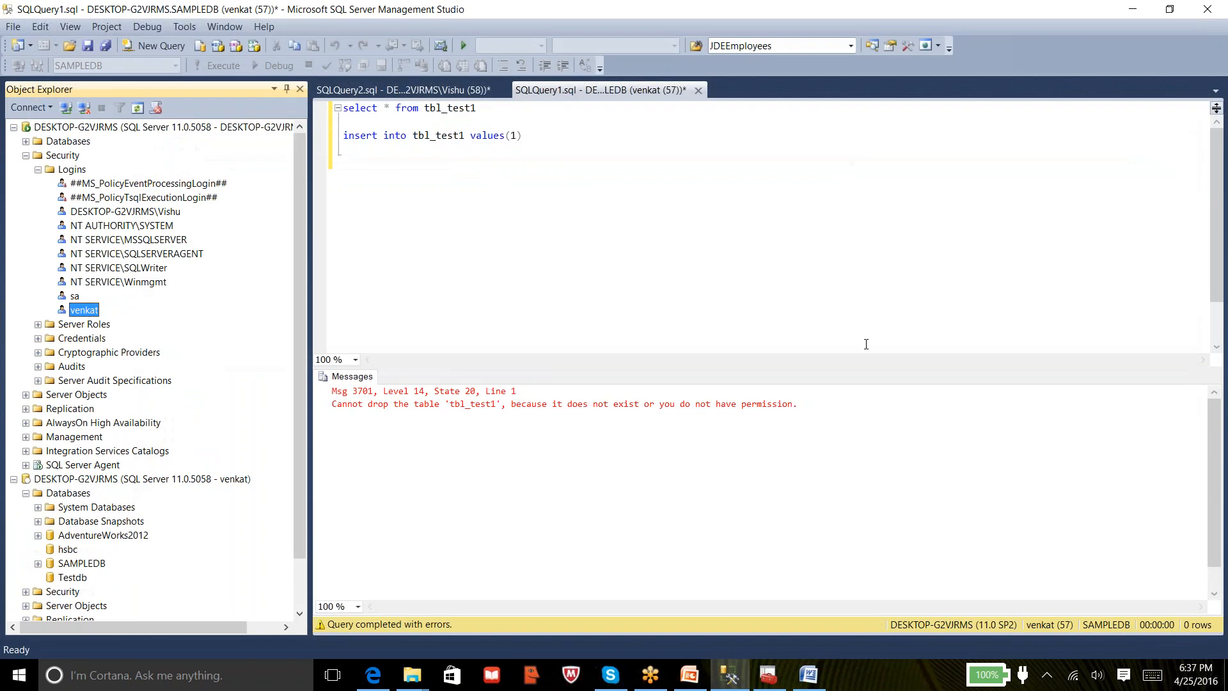
Change the insert to 'insert into tbl_test1 values(2)' and run it, getting 1 row affected
click(518, 136)
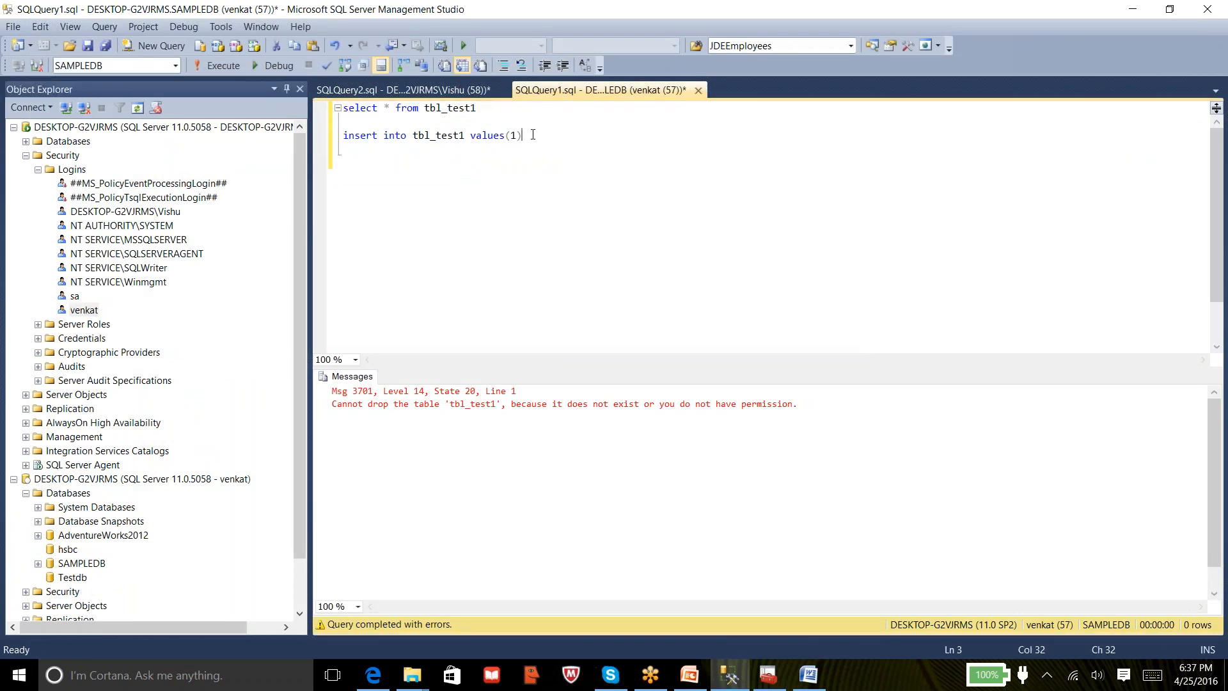
key(BackSpace)
key(BackSpace)
text(2))
key(Home)
key(shift+End)
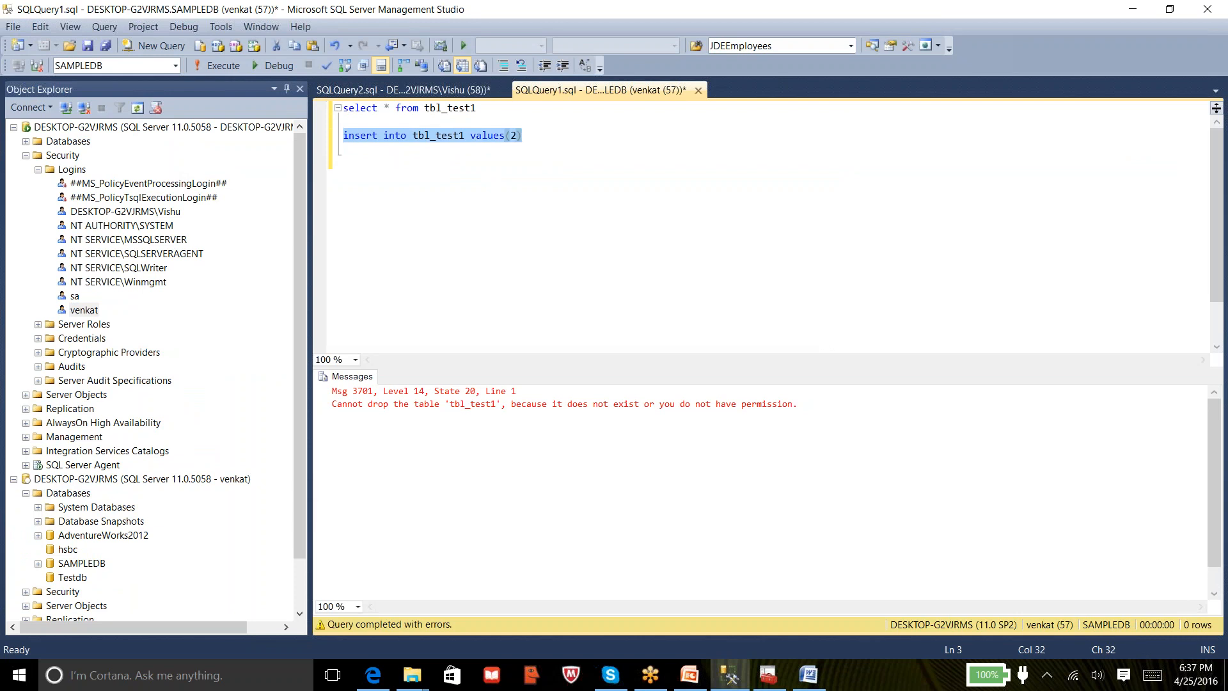
click(217, 66)
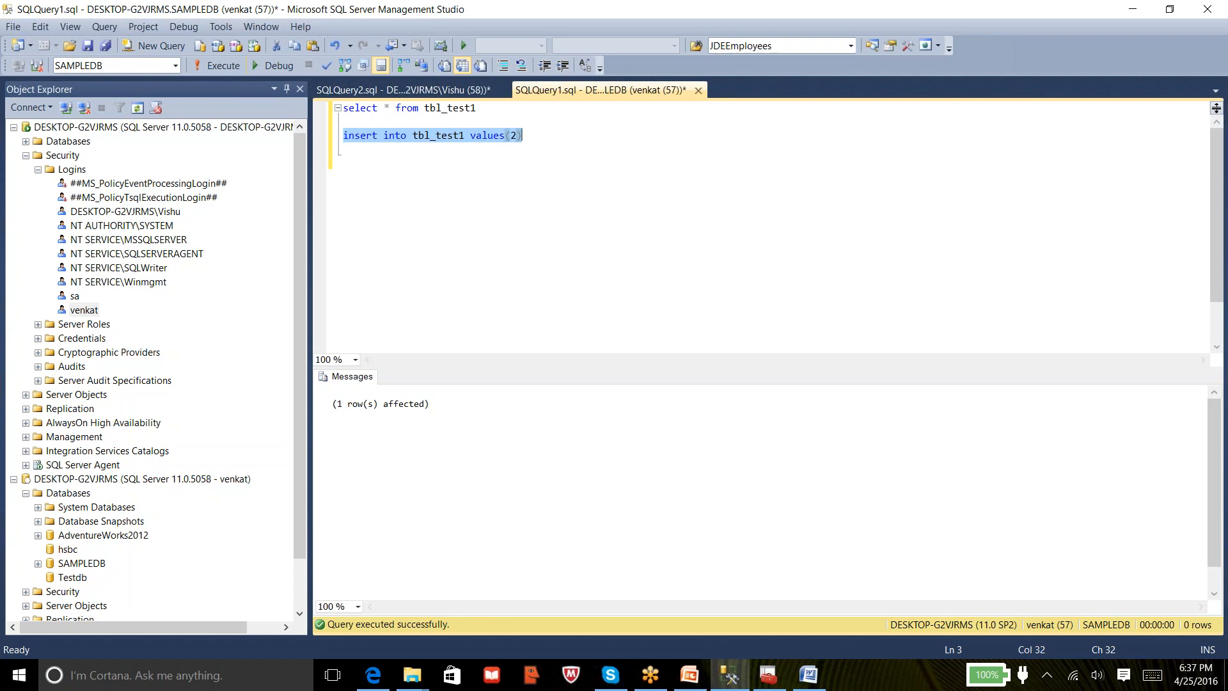
Type 'drop table tbl_test1' on a new line below the insert
click(549, 178)
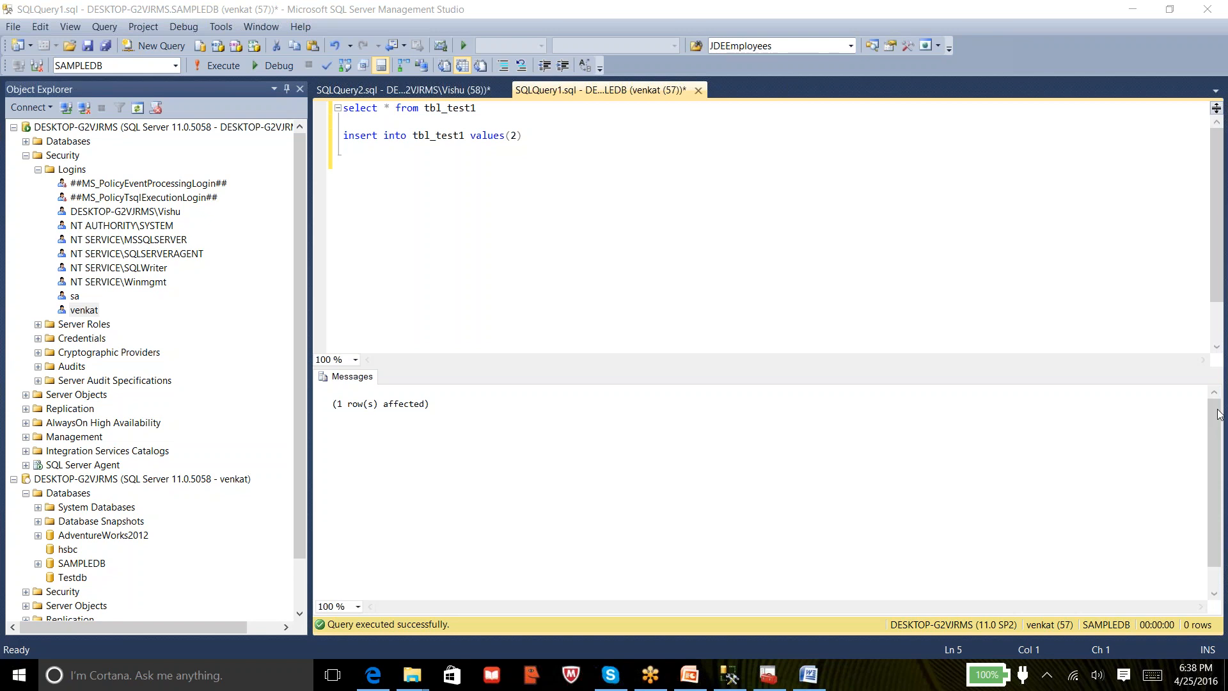
click(602, 188)
text(drop table tbl_test1)
Run 'drop table tbl_test1' as venkat, which fails again with Msg 3701
key(shift+Home)
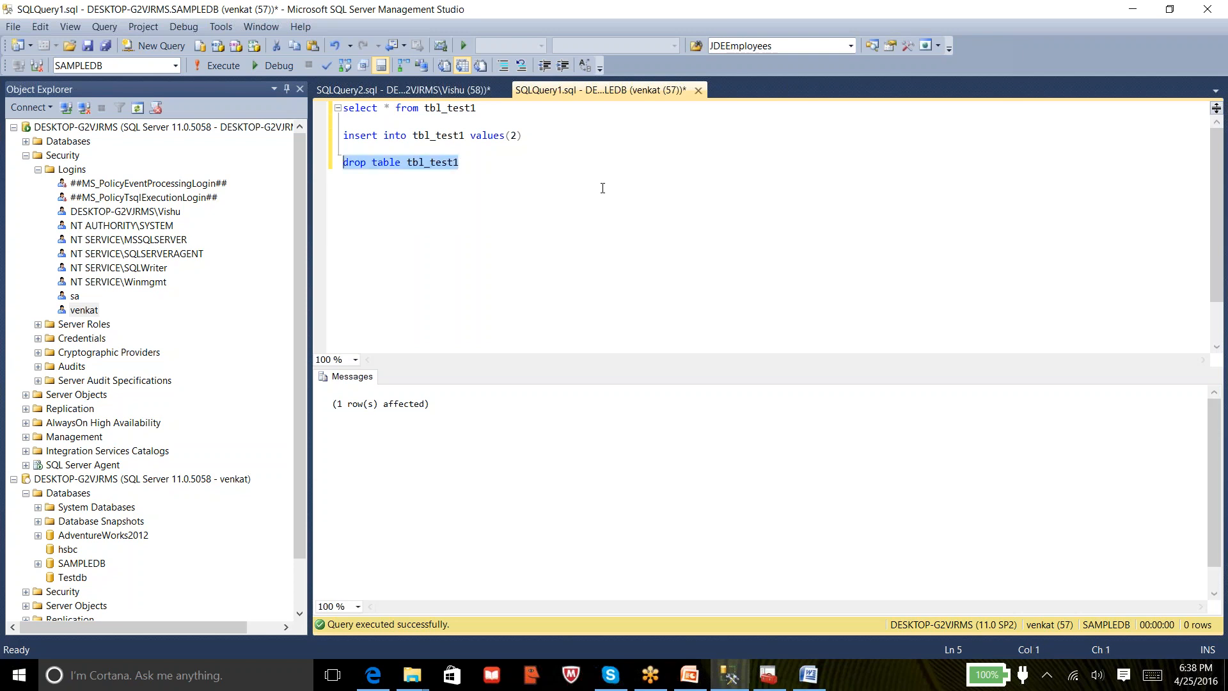
click(216, 63)
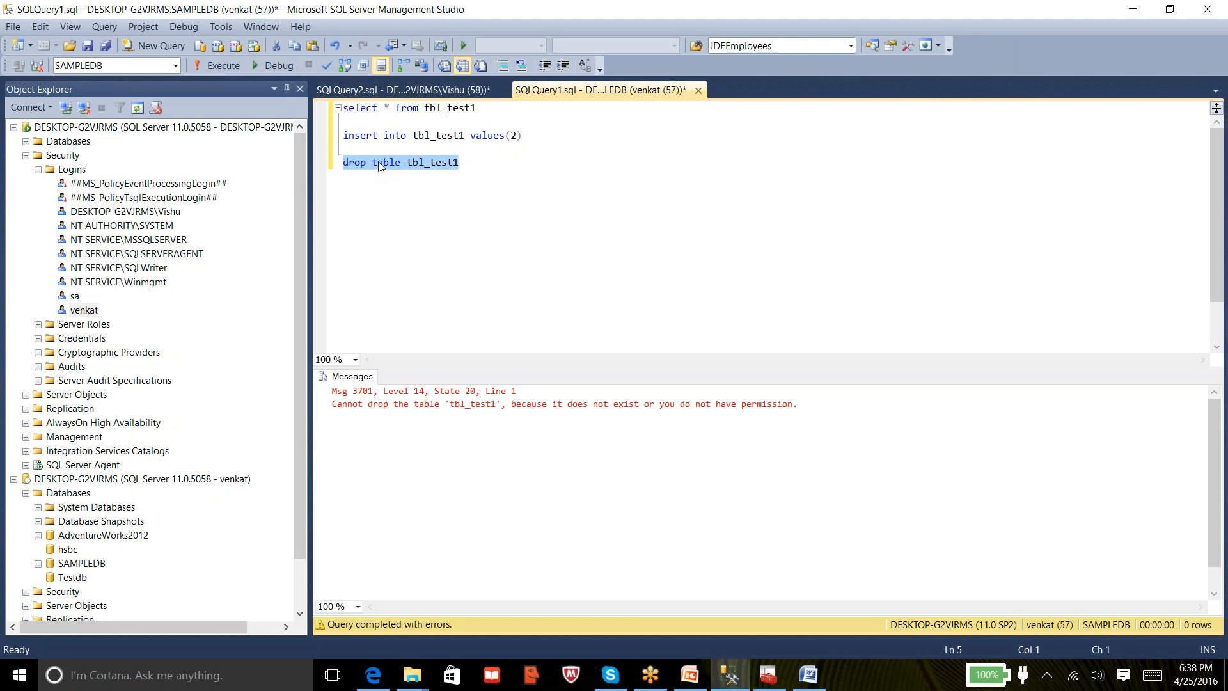
right_click(82, 312)
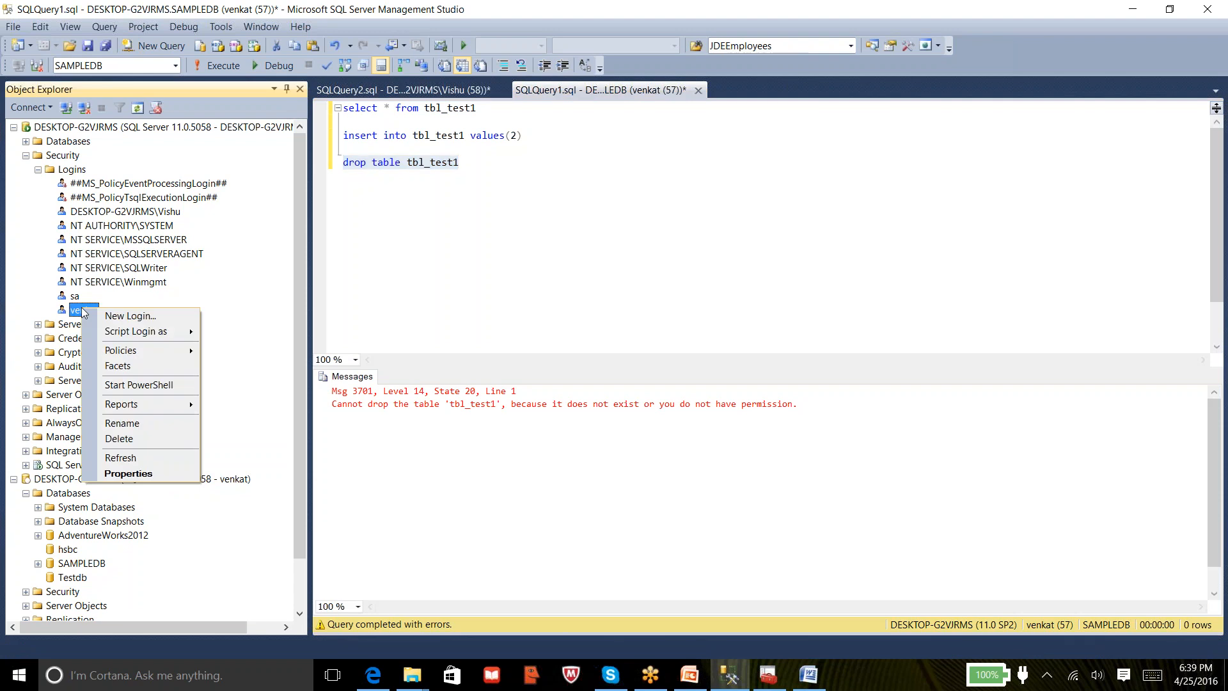
In venkat's User Mapping, tick db_ddladmin for SAMPLEDB, leave hsbc unmapped, and save the login
click(146, 477)
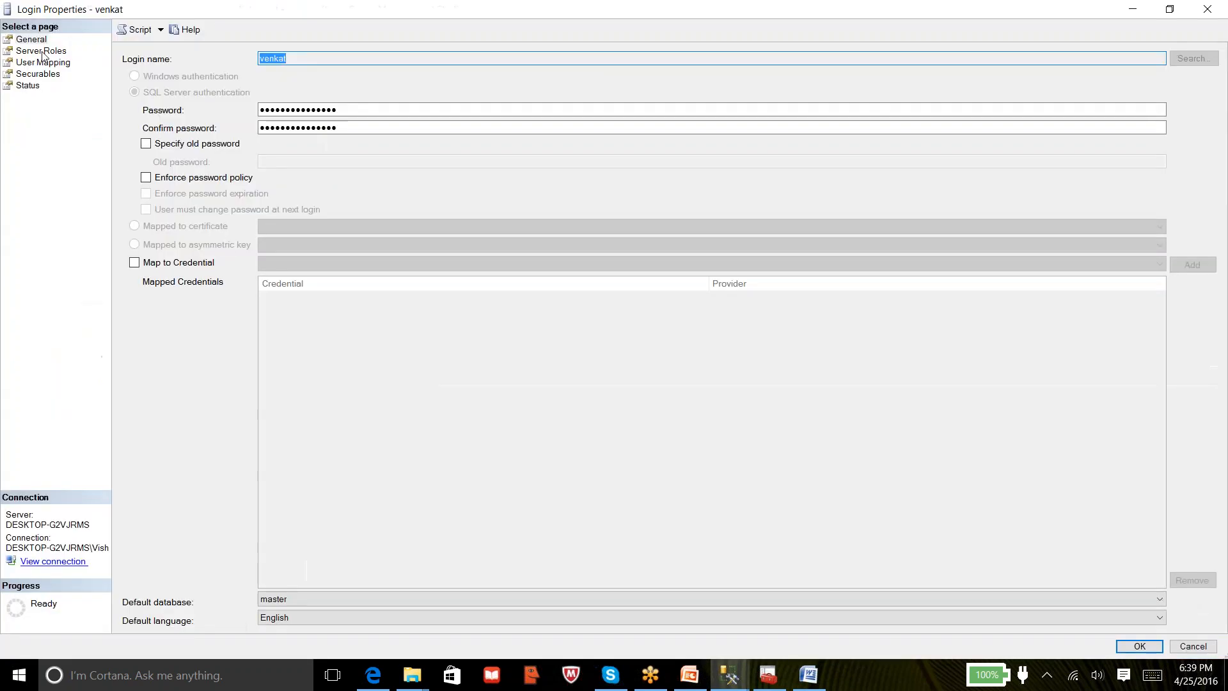
click(43, 64)
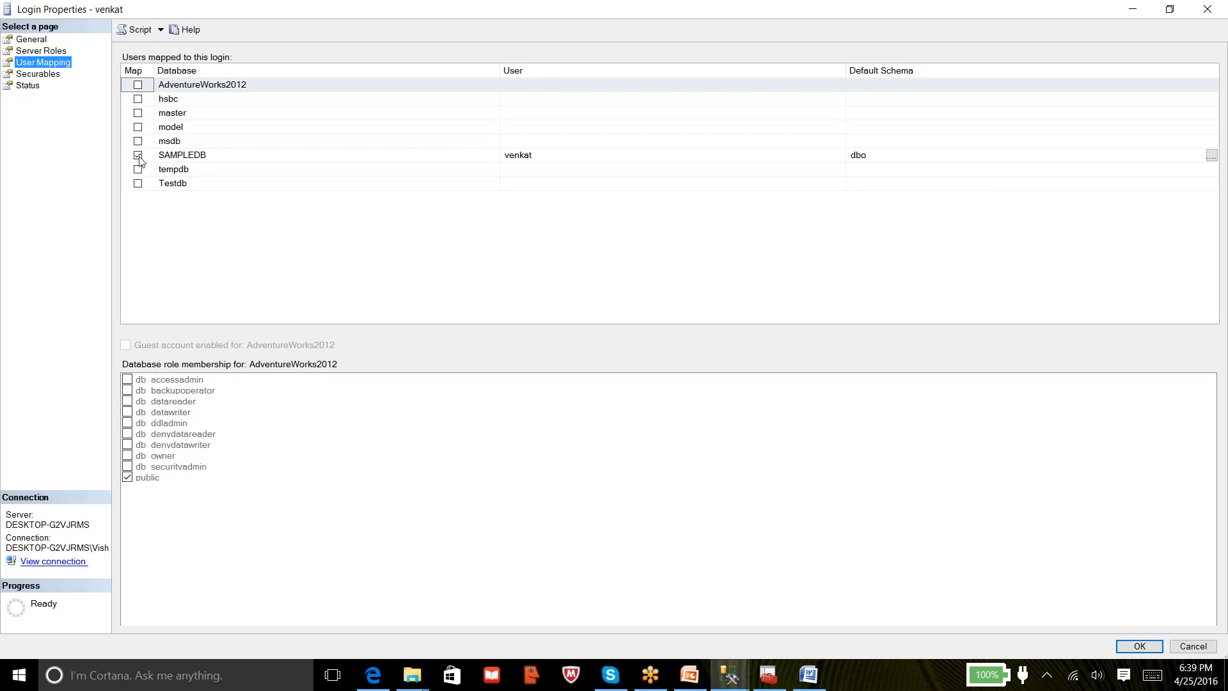
click(170, 98)
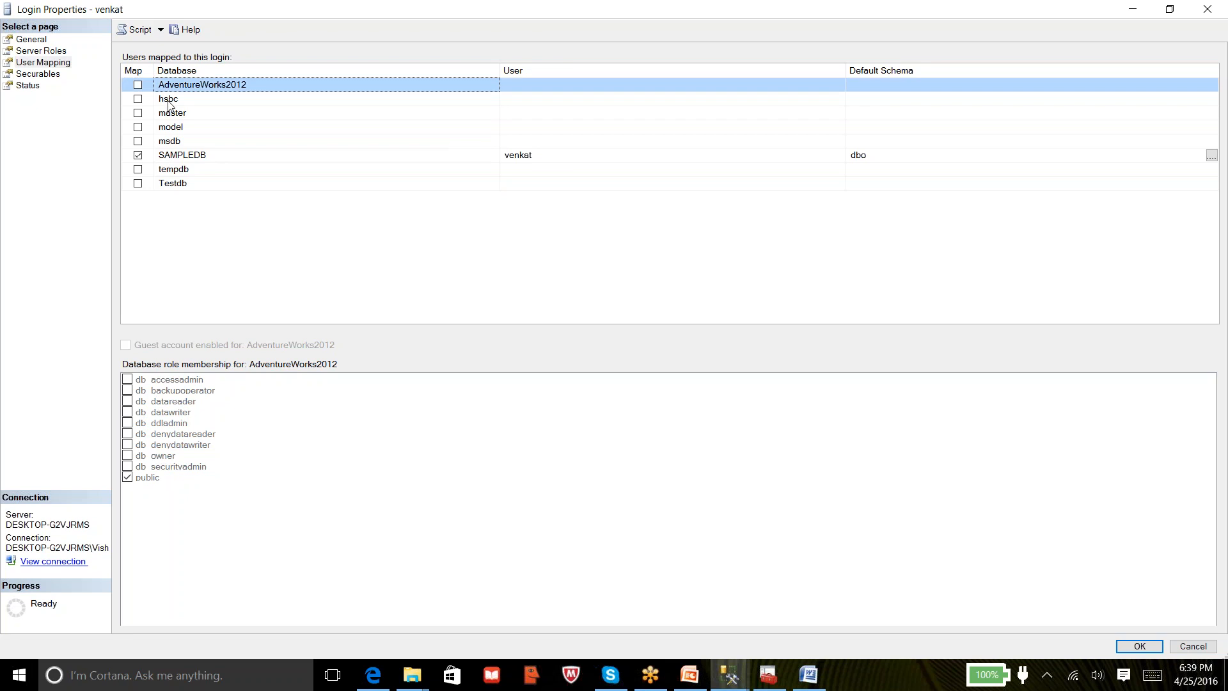
click(170, 101)
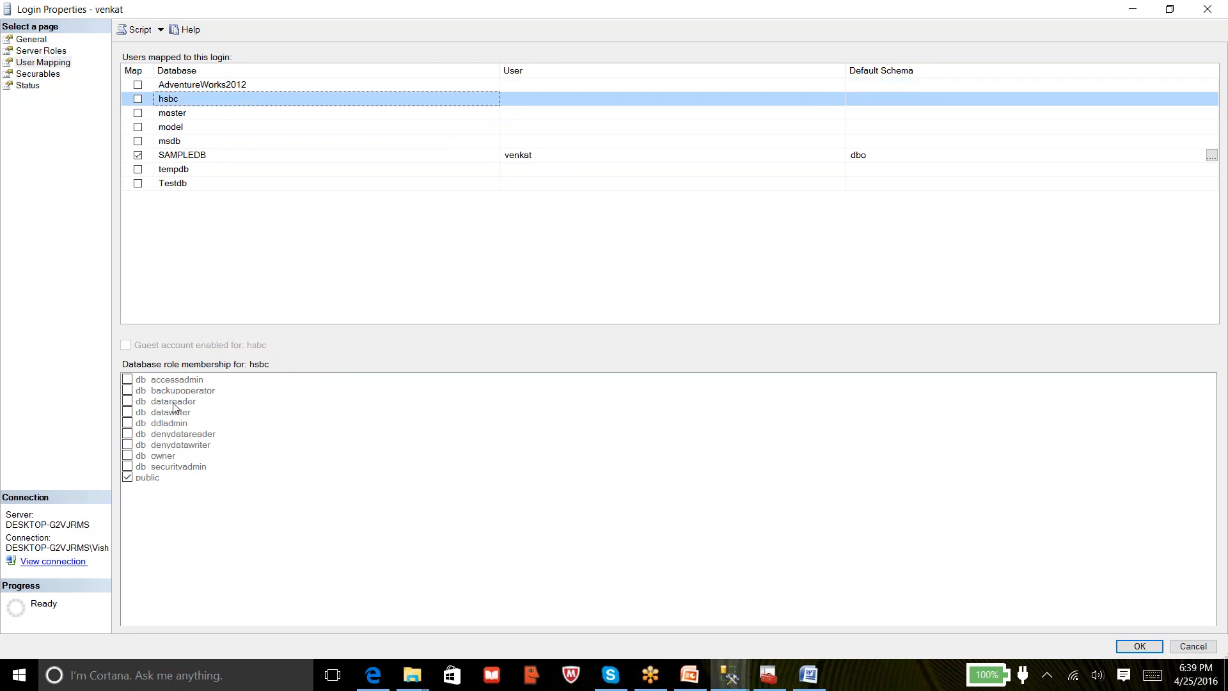
click(138, 100)
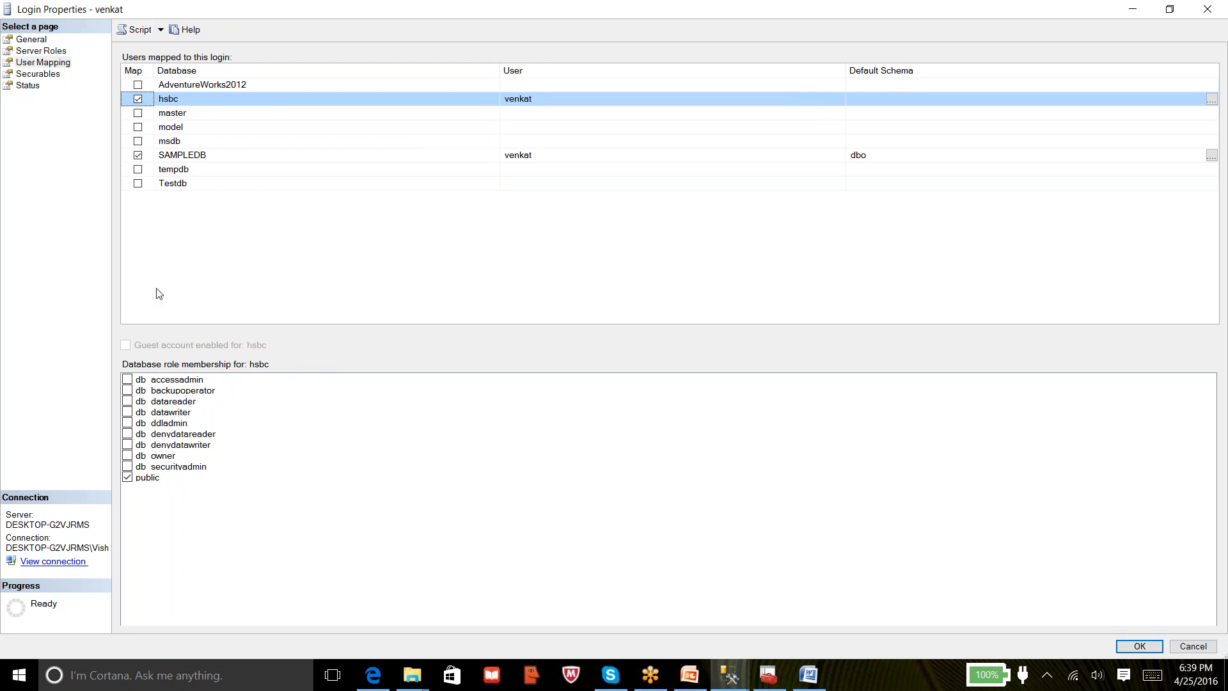
click(150, 104)
click(172, 160)
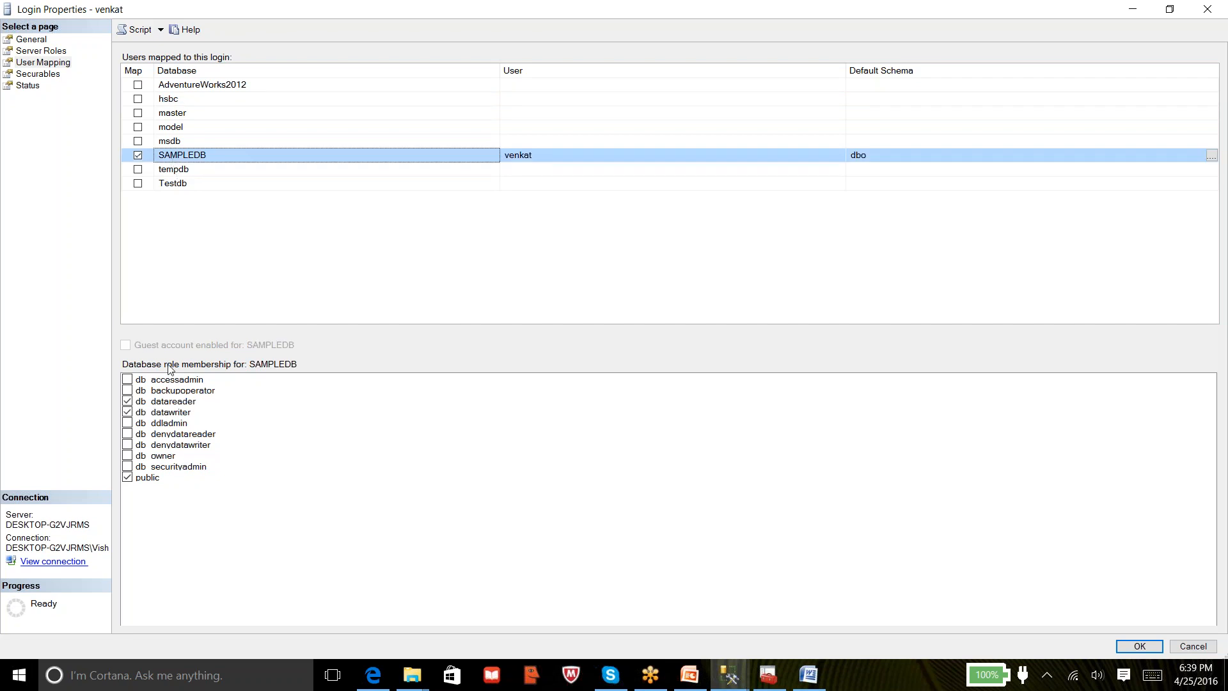
click(128, 423)
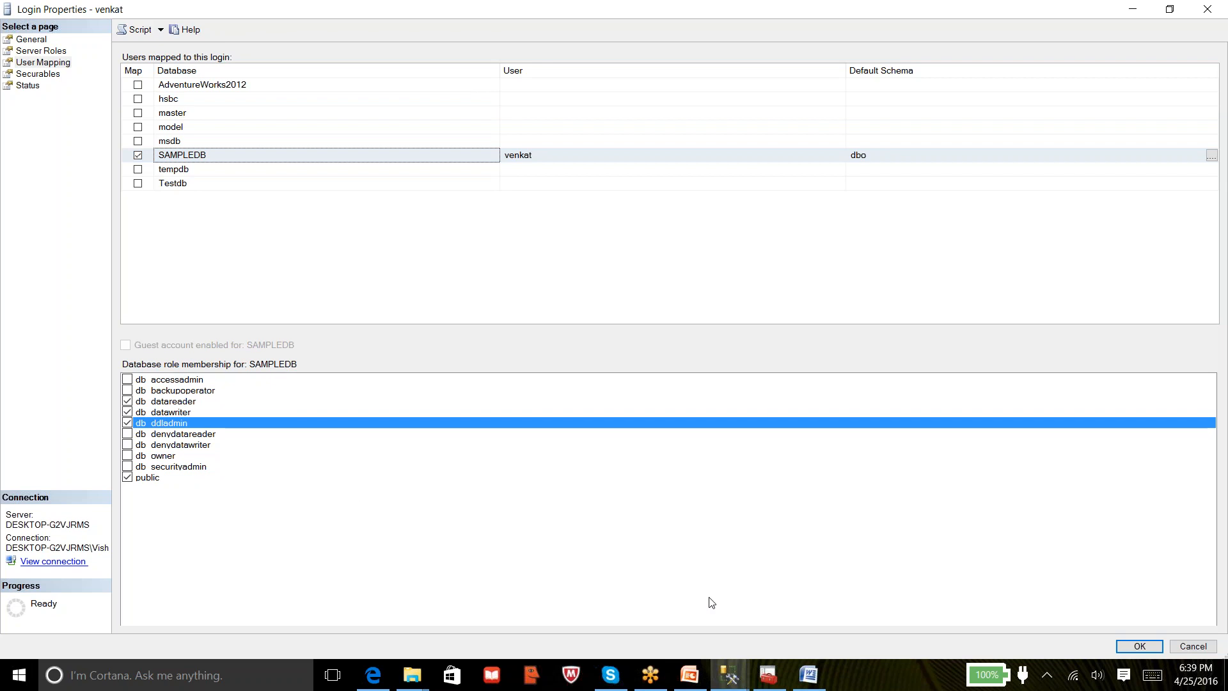
click(1139, 647)
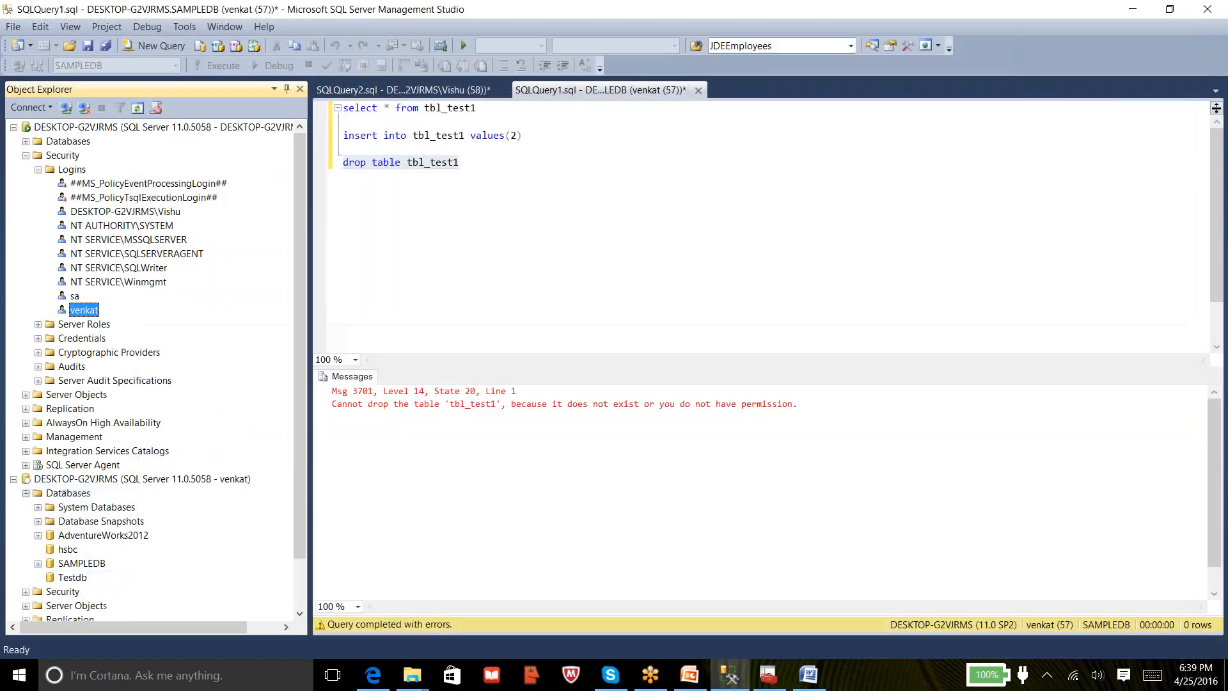
Select and re-run the drop table tbl_test1 statement as venkat
click(467, 163)
drag(467, 163, 342, 162)
click(231, 67)
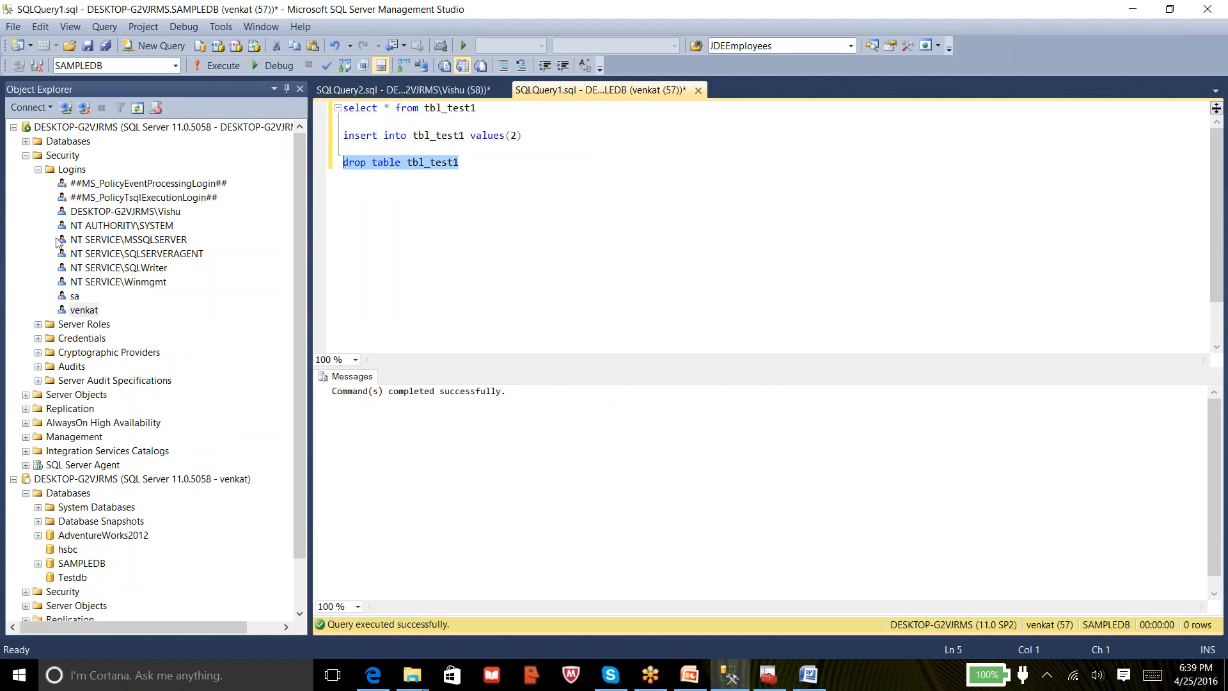
Refresh SAMPLEDB's Tables folder to confirm only dbo.tbl_test remains
click(14, 128)
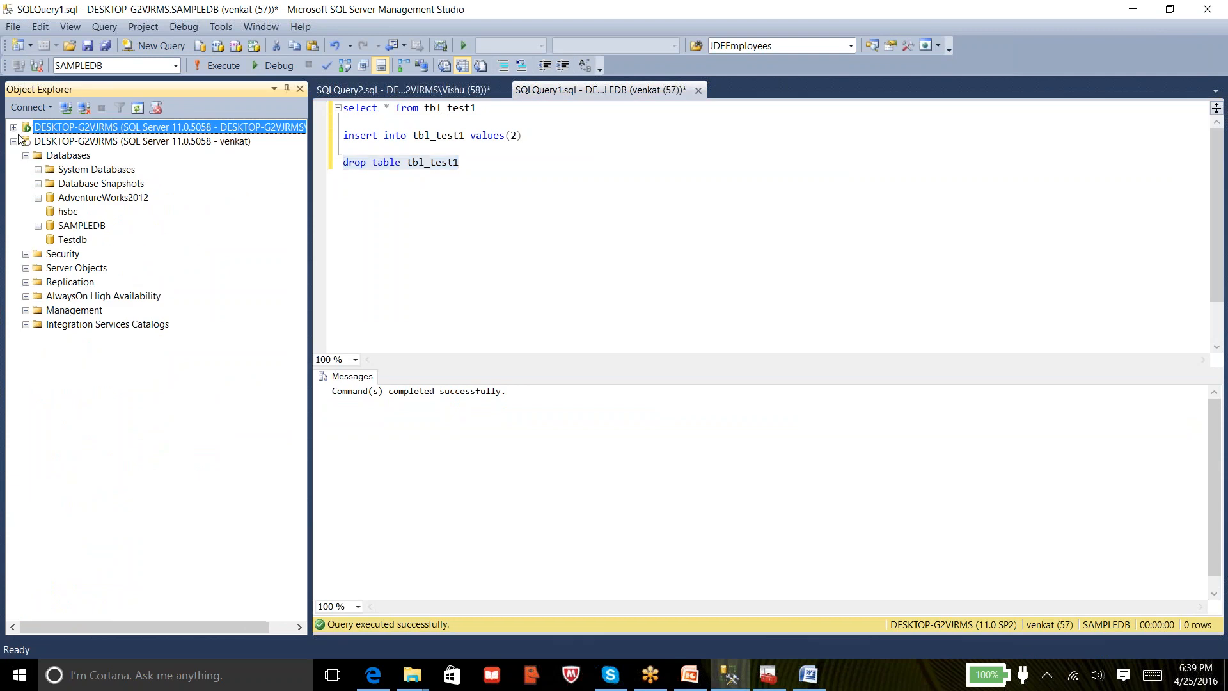
click(37, 225)
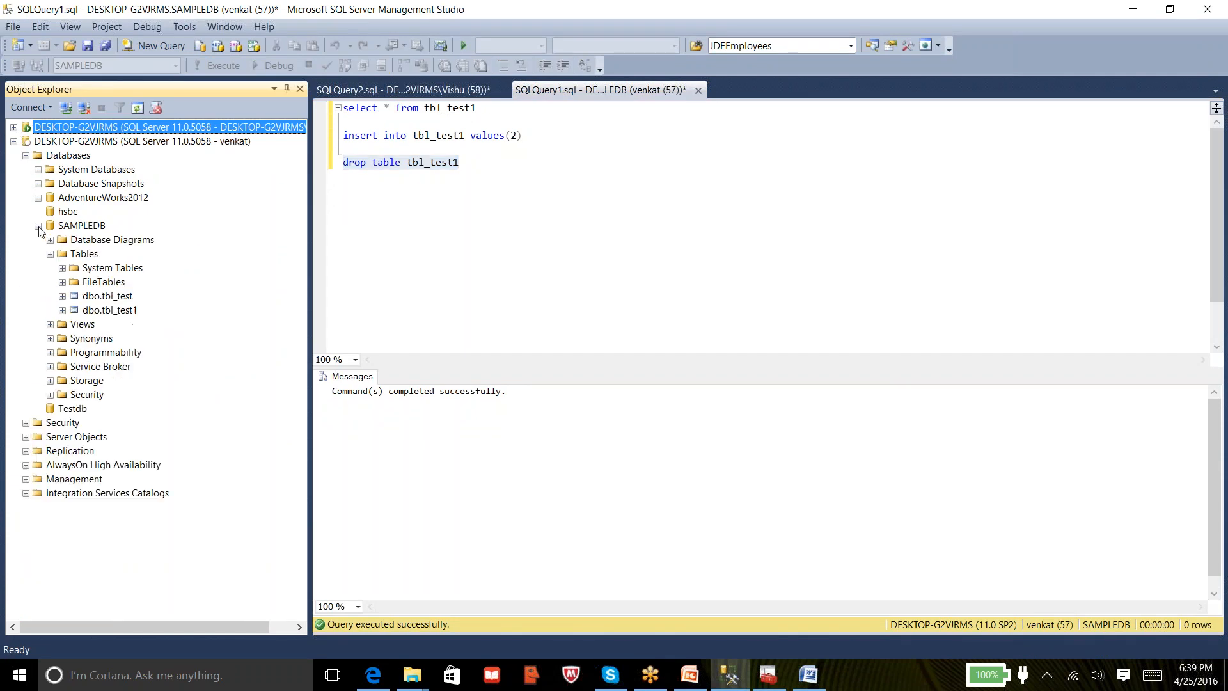
click(89, 259)
right_click(89, 262)
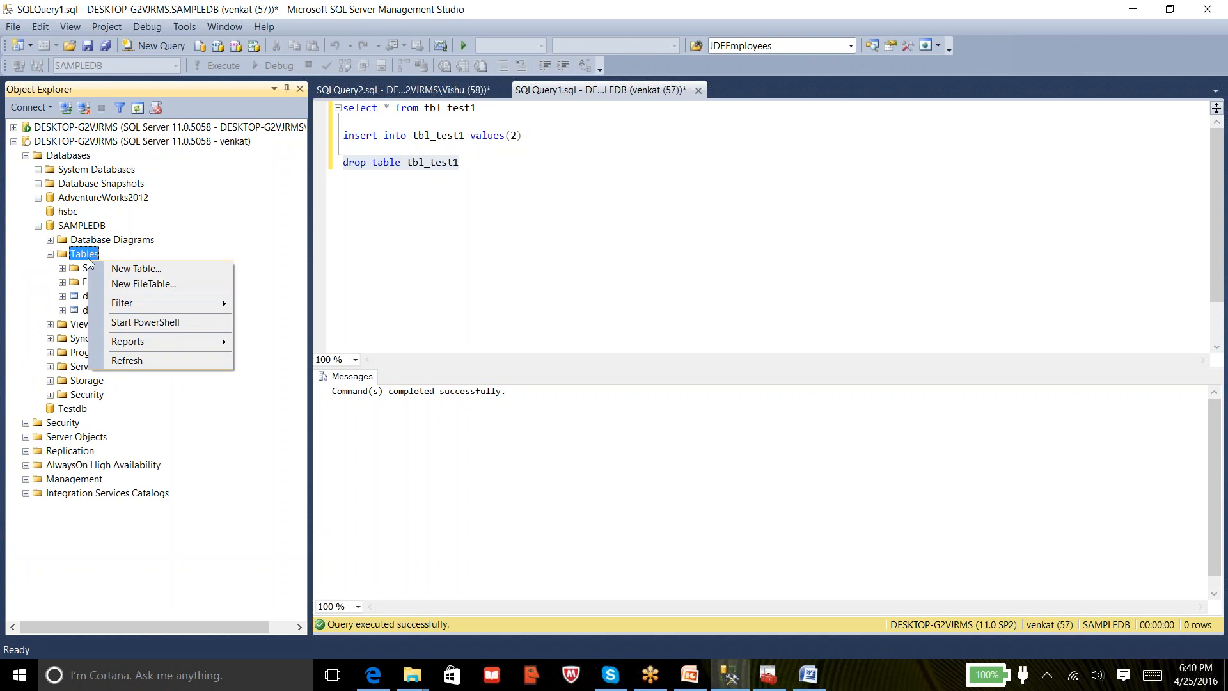
click(144, 358)
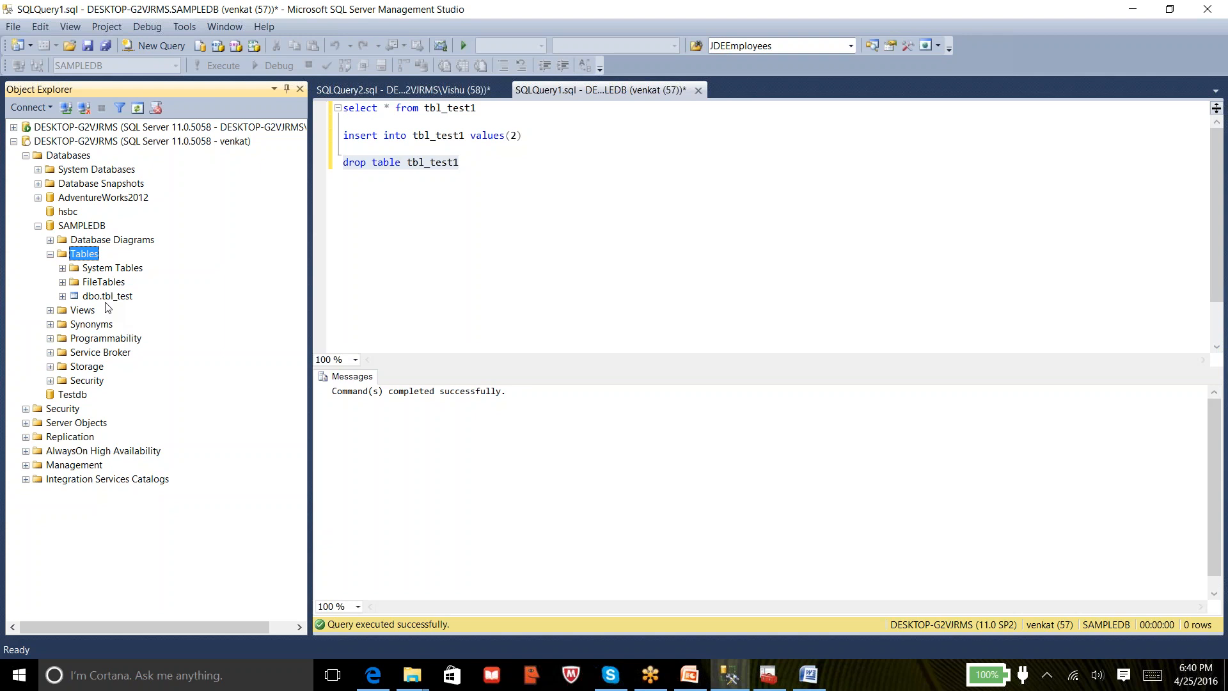
drag(471, 166, 343, 159)
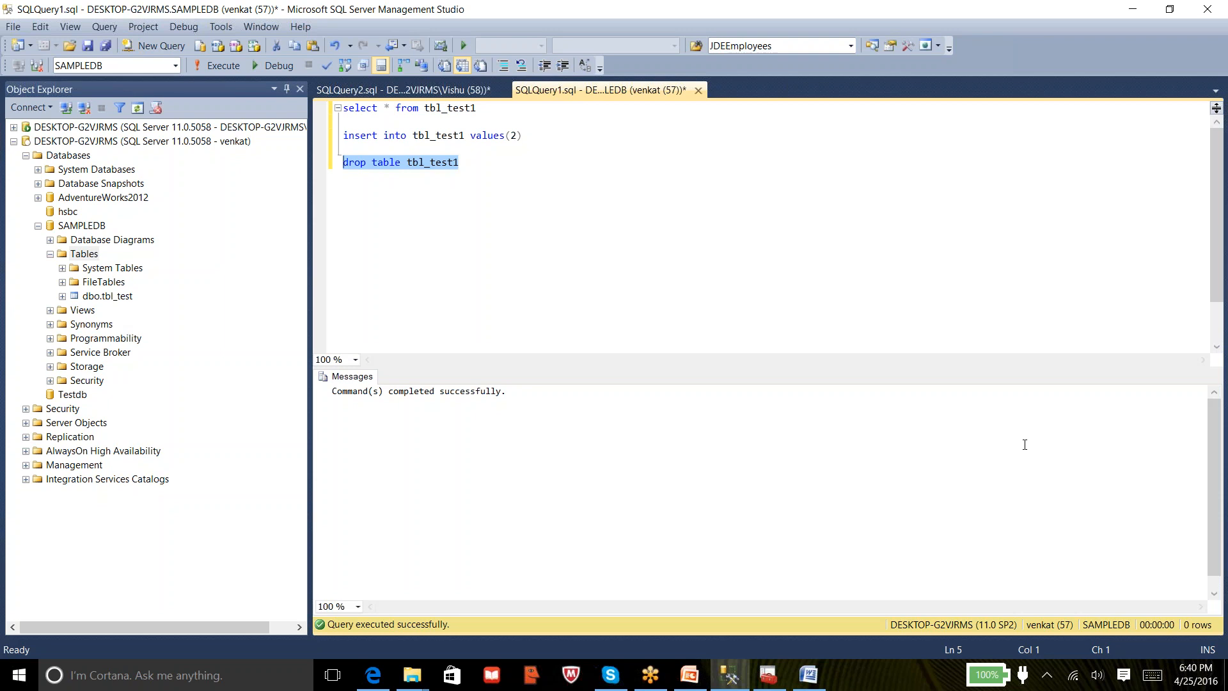
Start a new login from the first server's Logins folder, open Select User or Group, then the Start menu
click(14, 141)
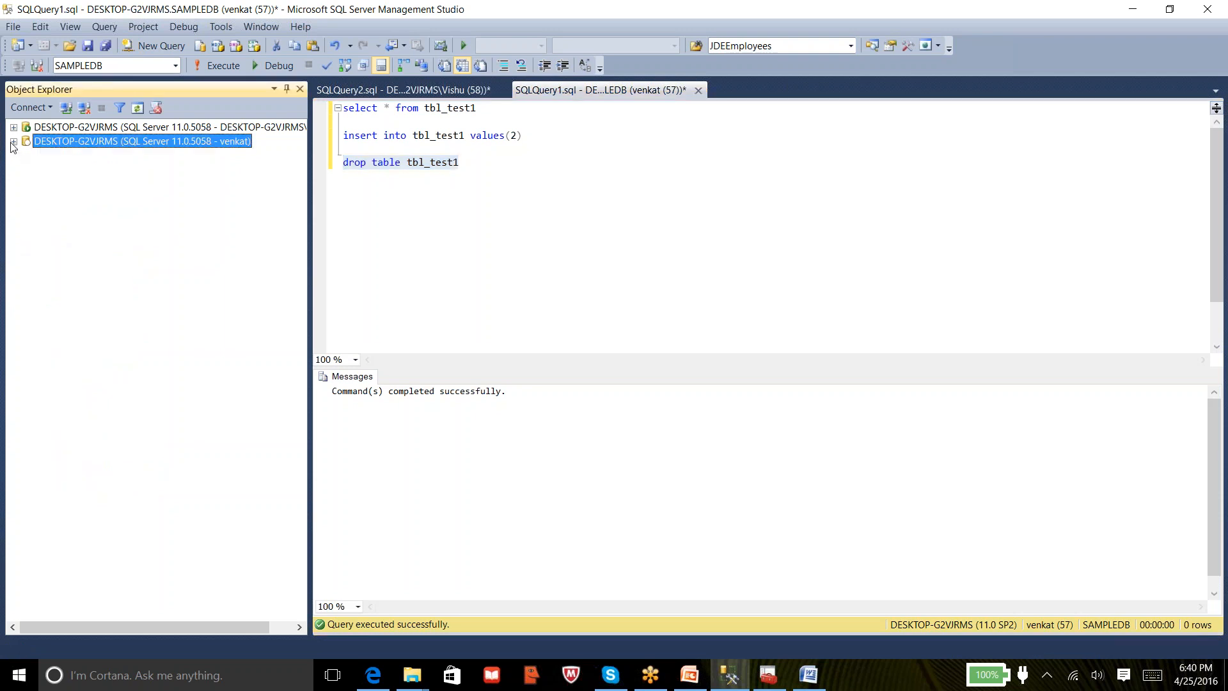
click(14, 128)
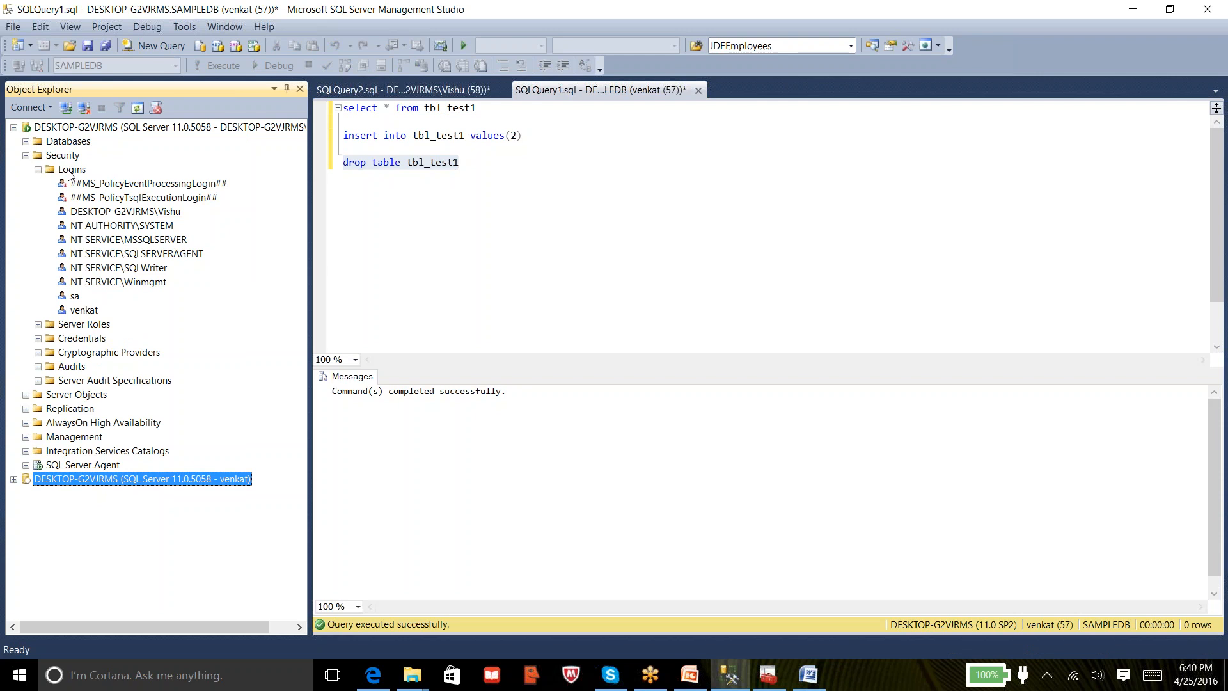
right_click(69, 173)
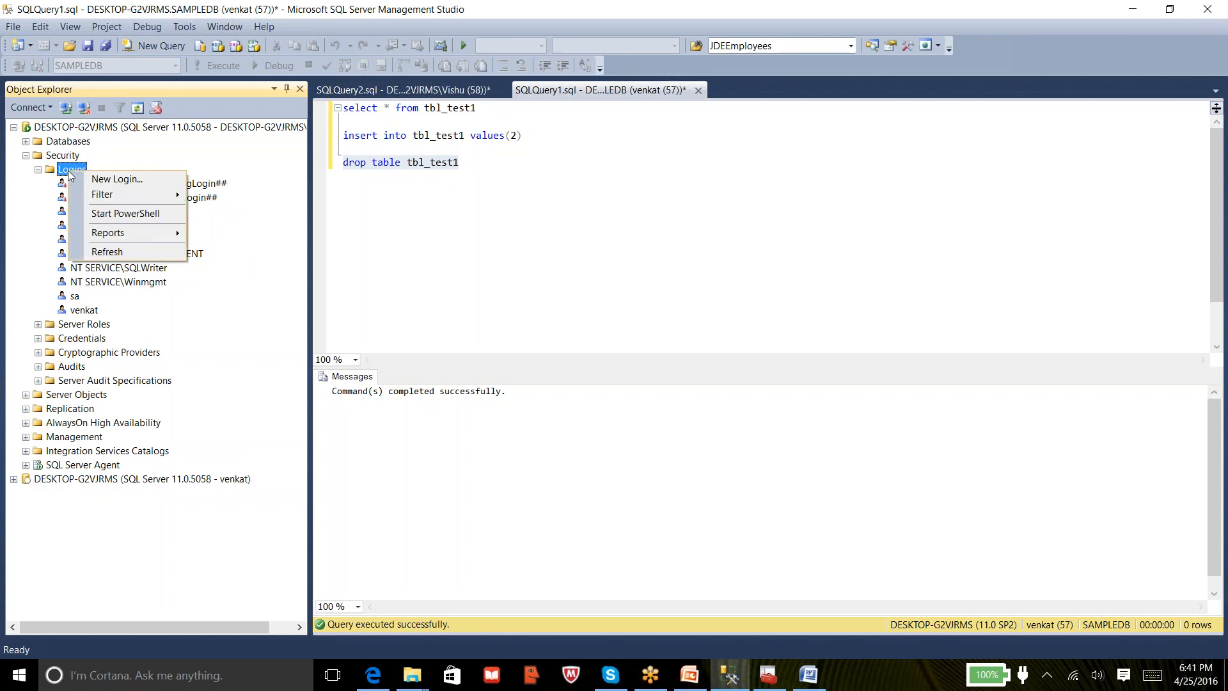
click(113, 179)
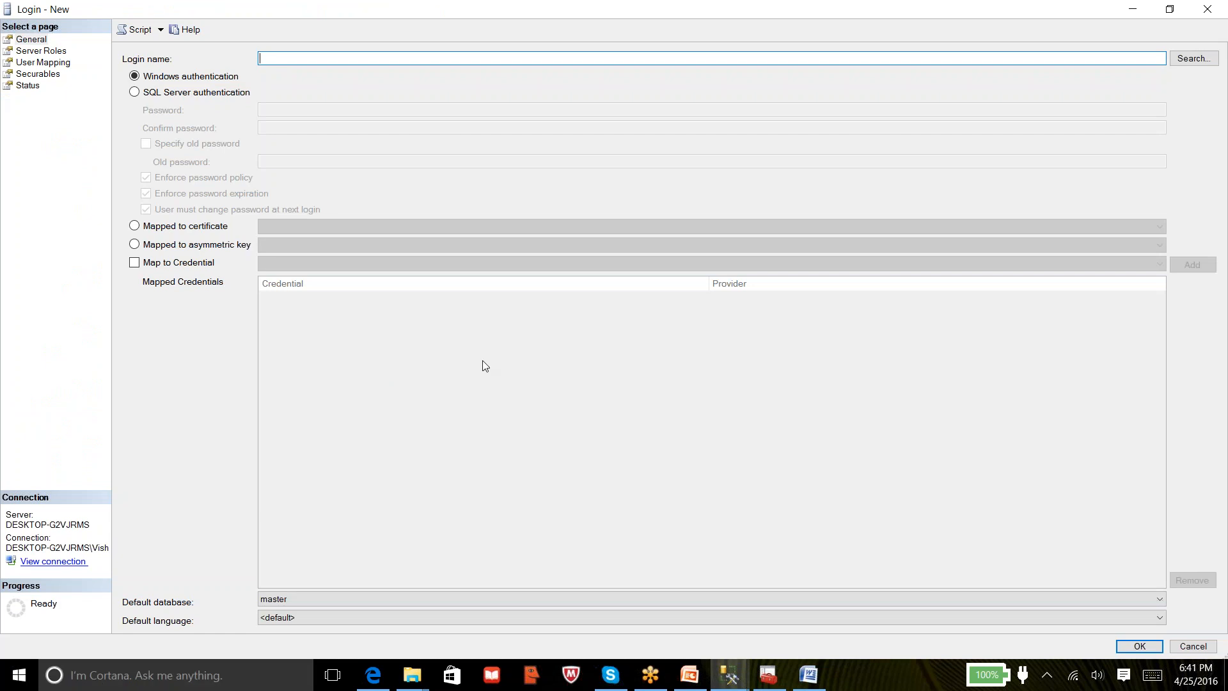
click(1189, 58)
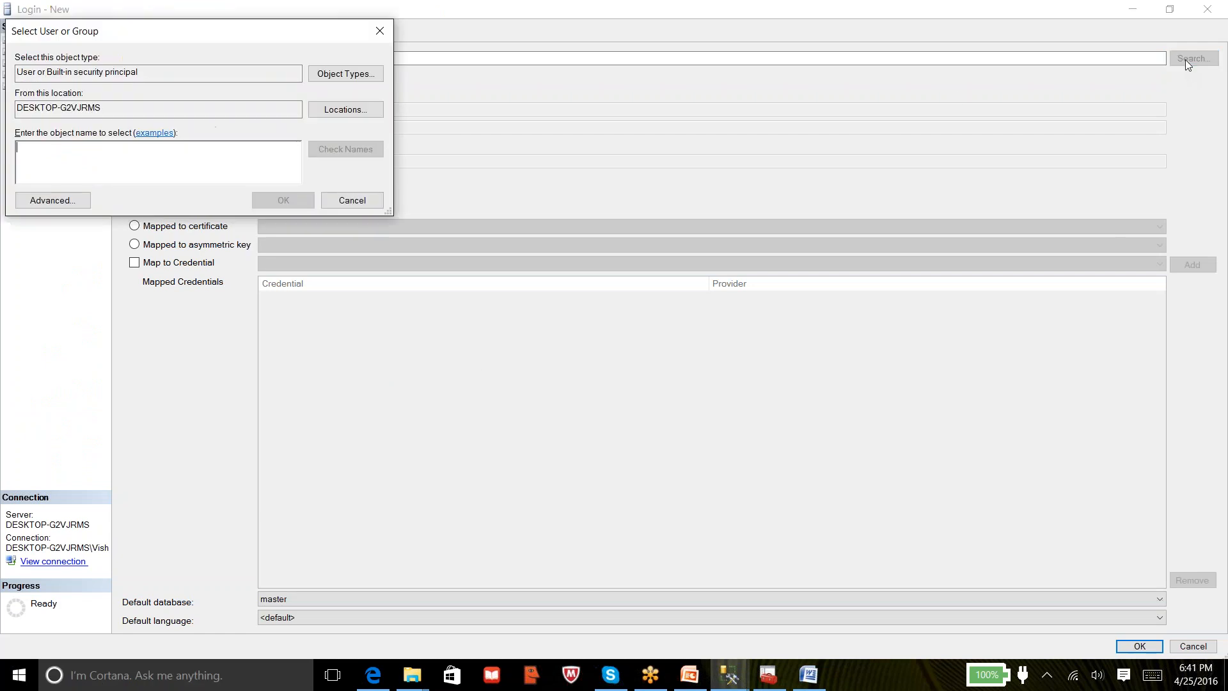
drag(158, 40, 416, 308)
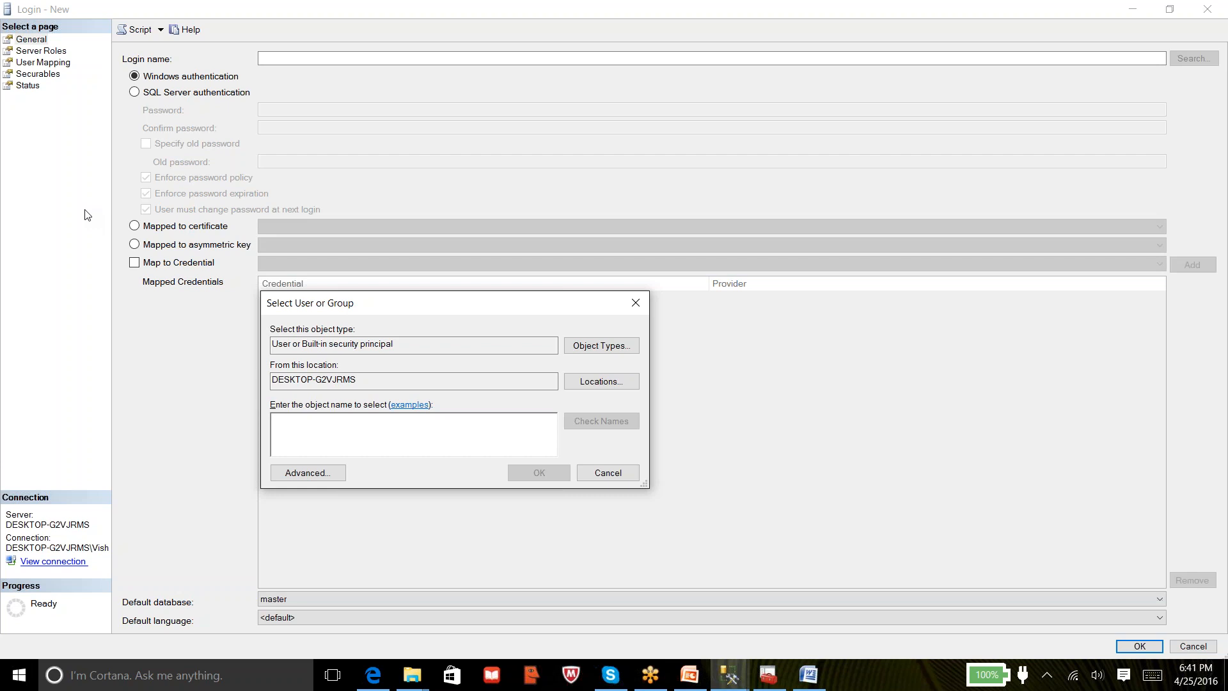
click(20, 676)
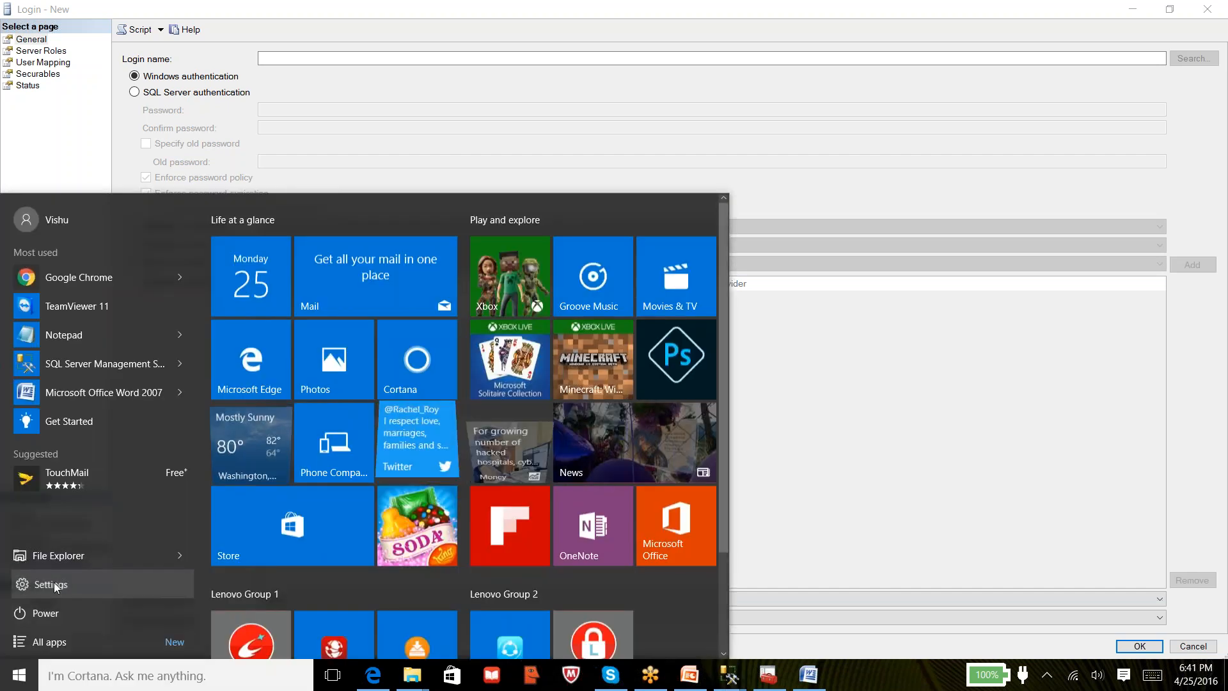
In Settings > Accounts > Family & other users, add someone without a Microsoft account
click(51, 584)
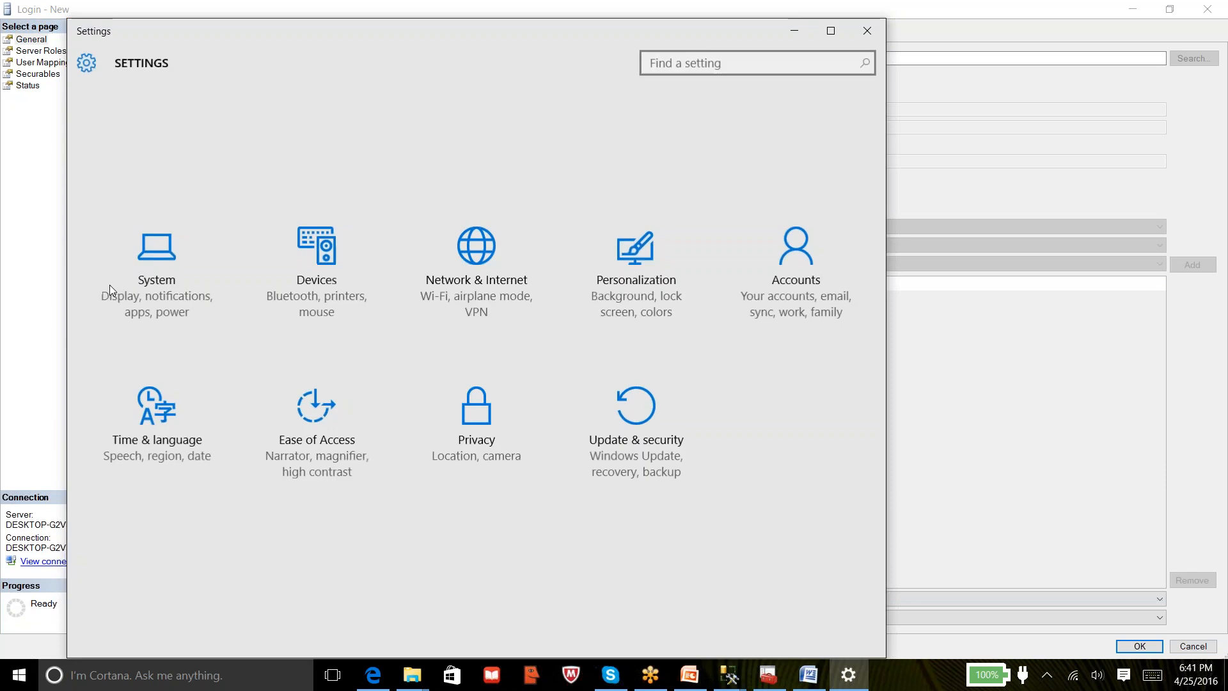
click(793, 273)
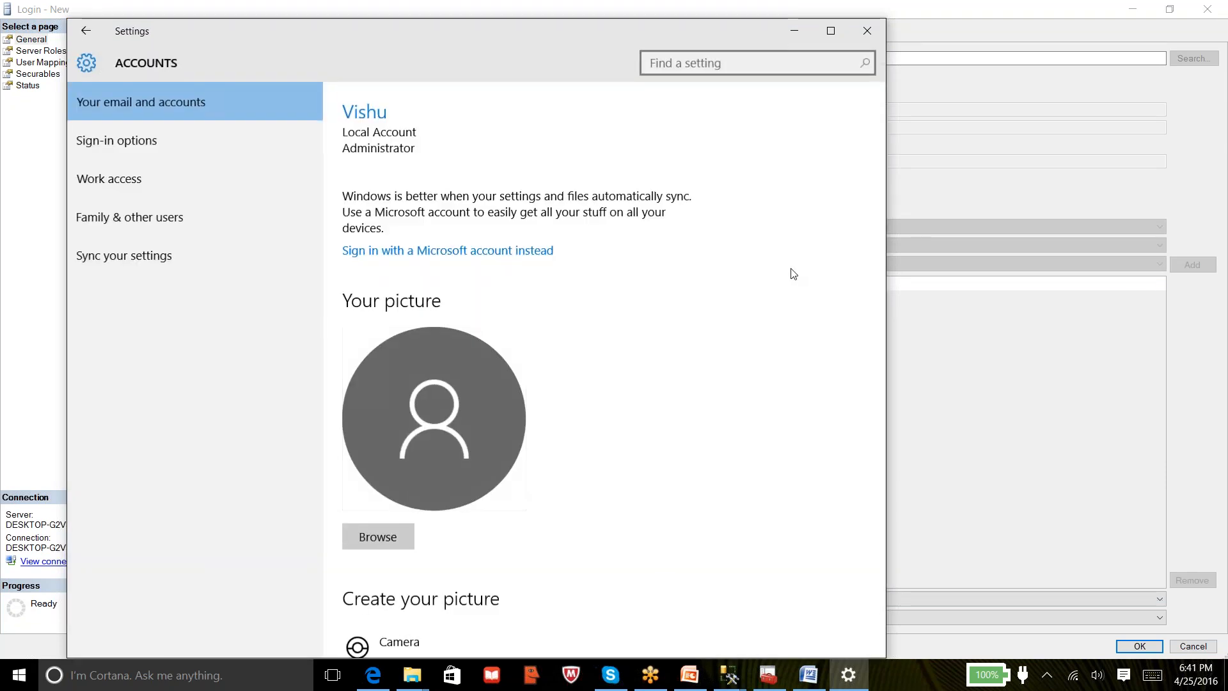
click(116, 214)
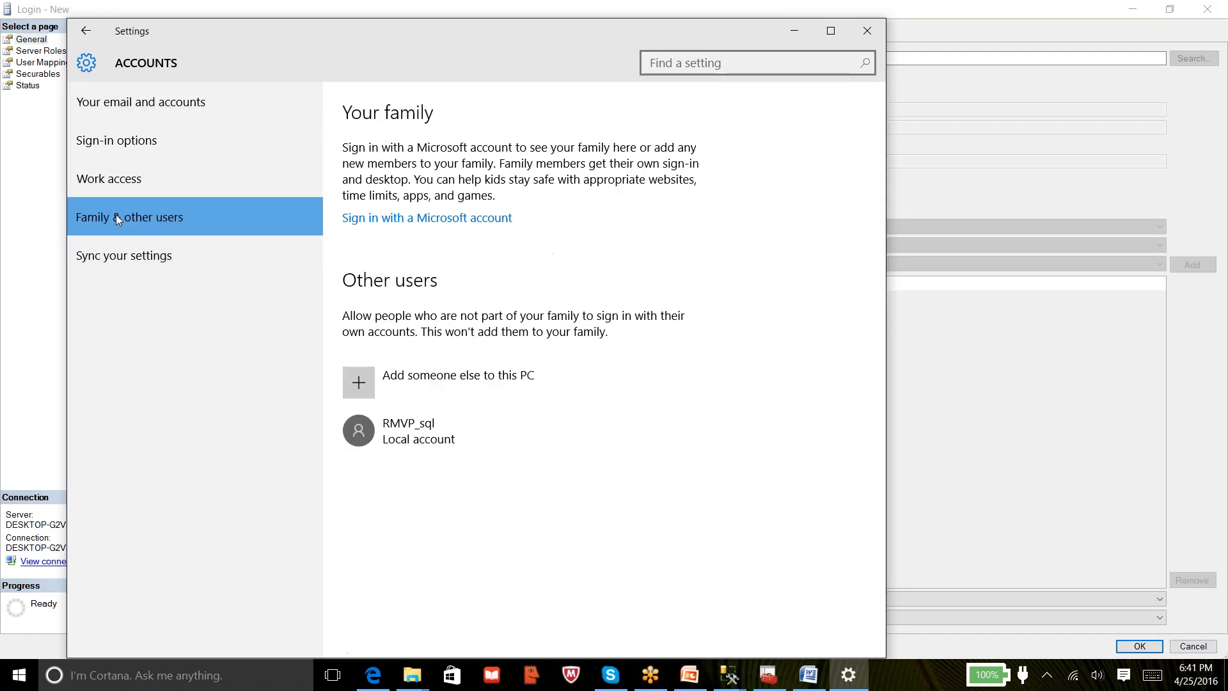
click(432, 379)
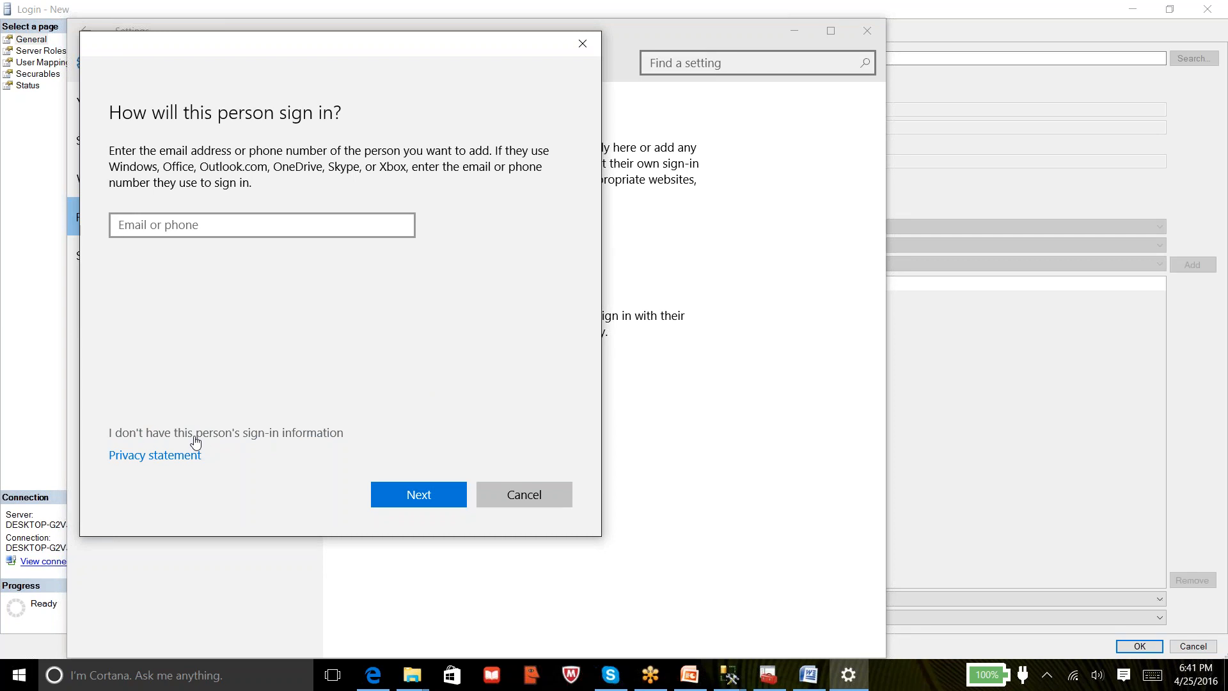
click(273, 435)
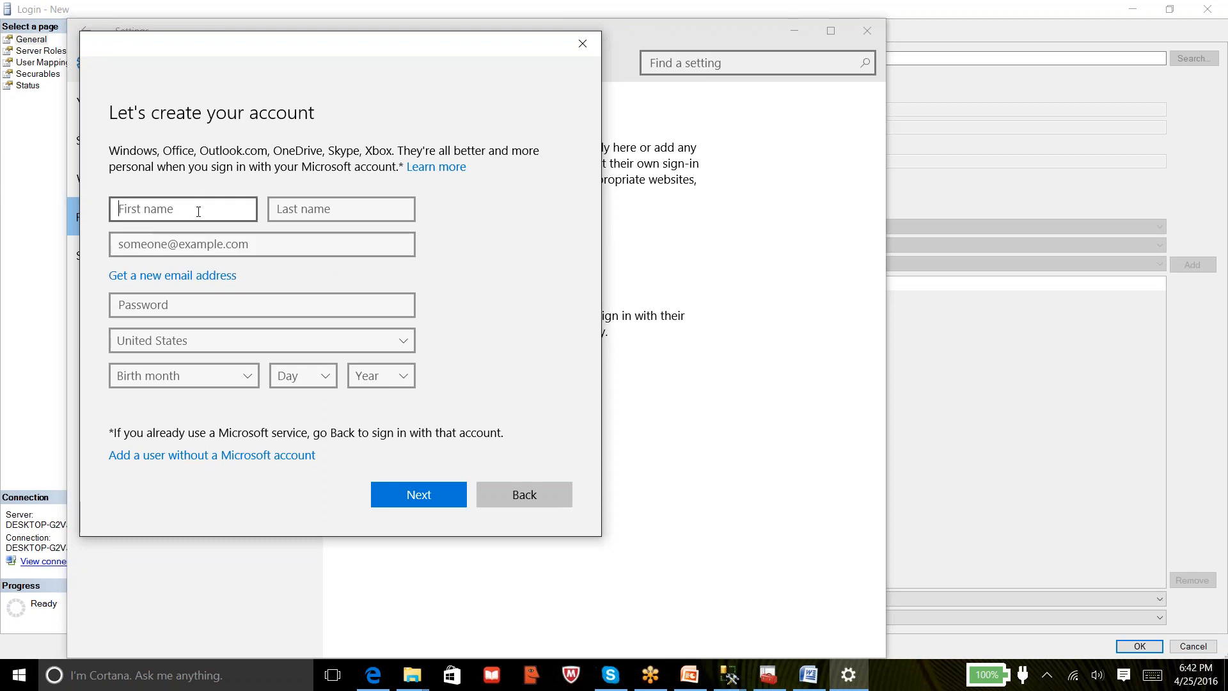
click(229, 457)
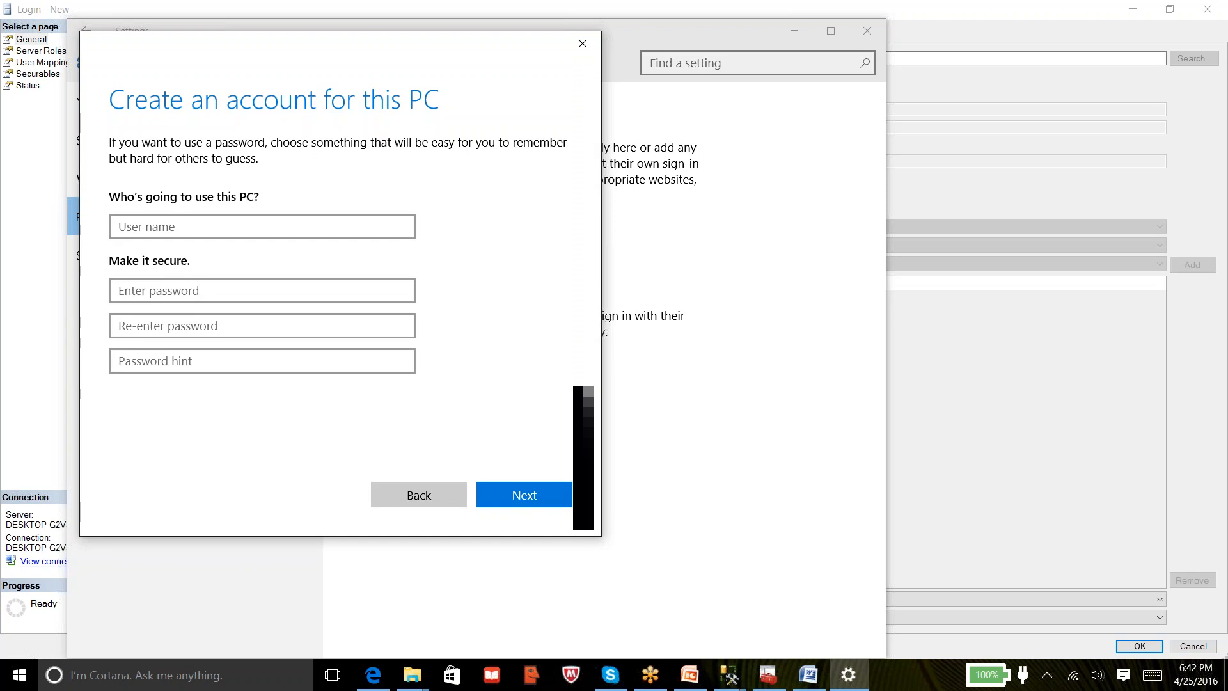
Enter the user name, the password twice, and hint 'test account', then create the account
click(299, 224)
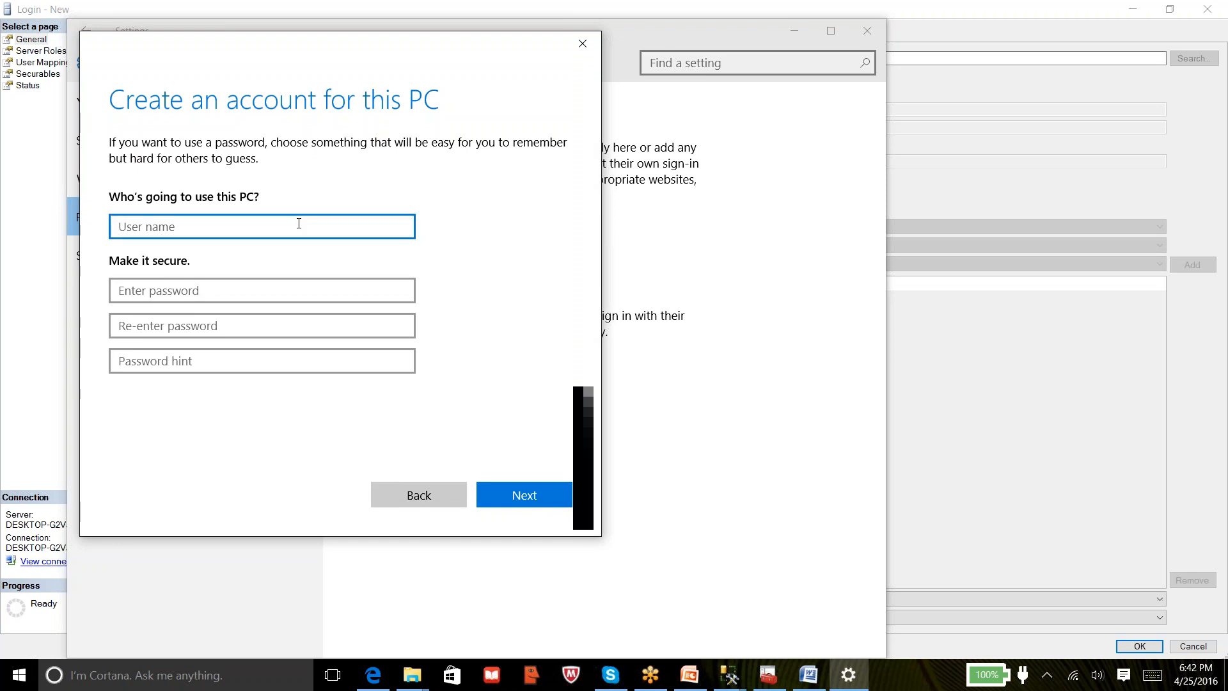
text(John)
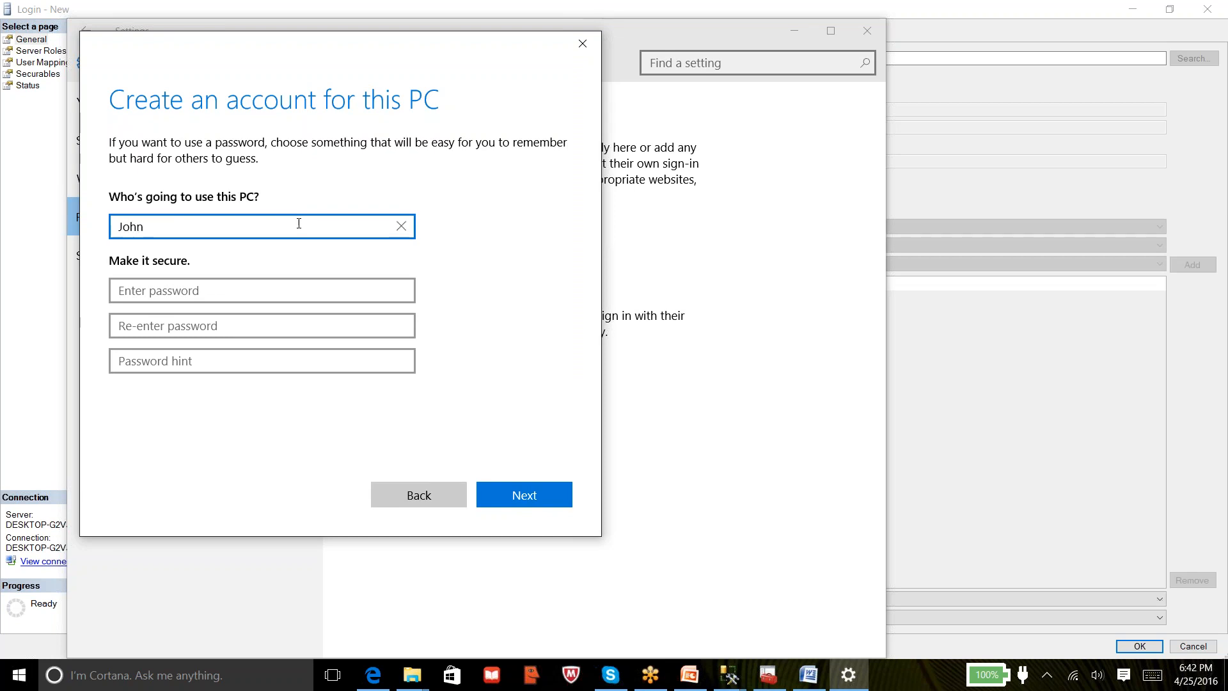
click(185, 292)
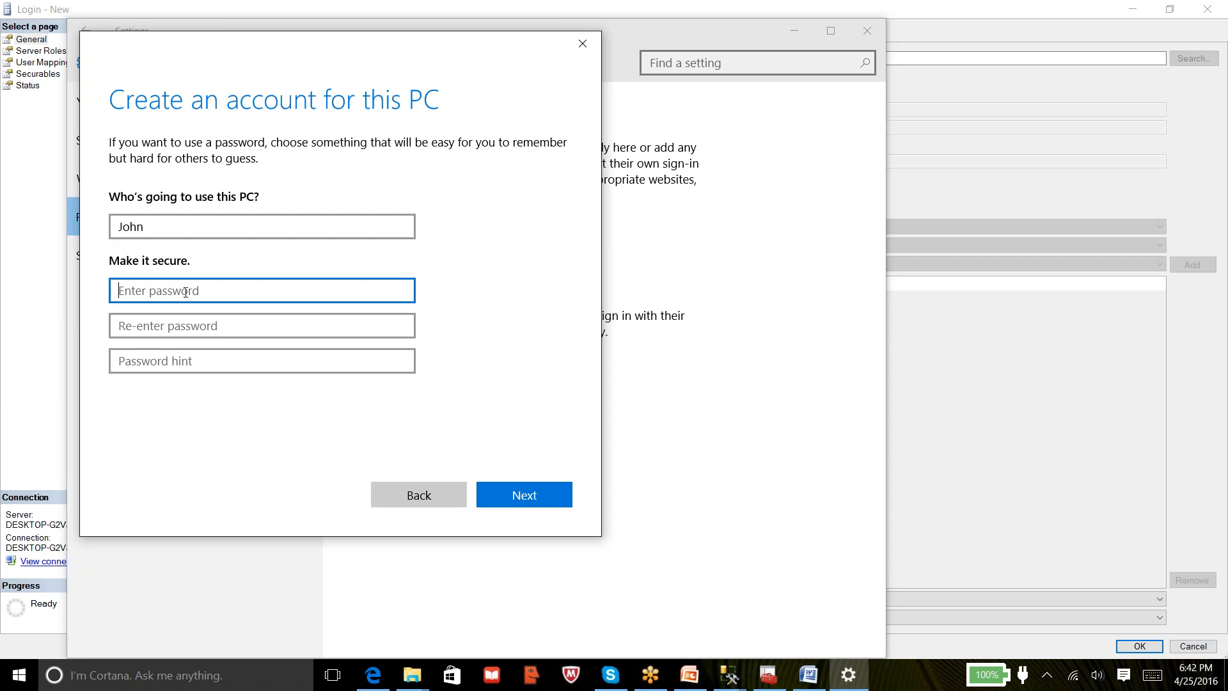
text(1234)
key(Tab)
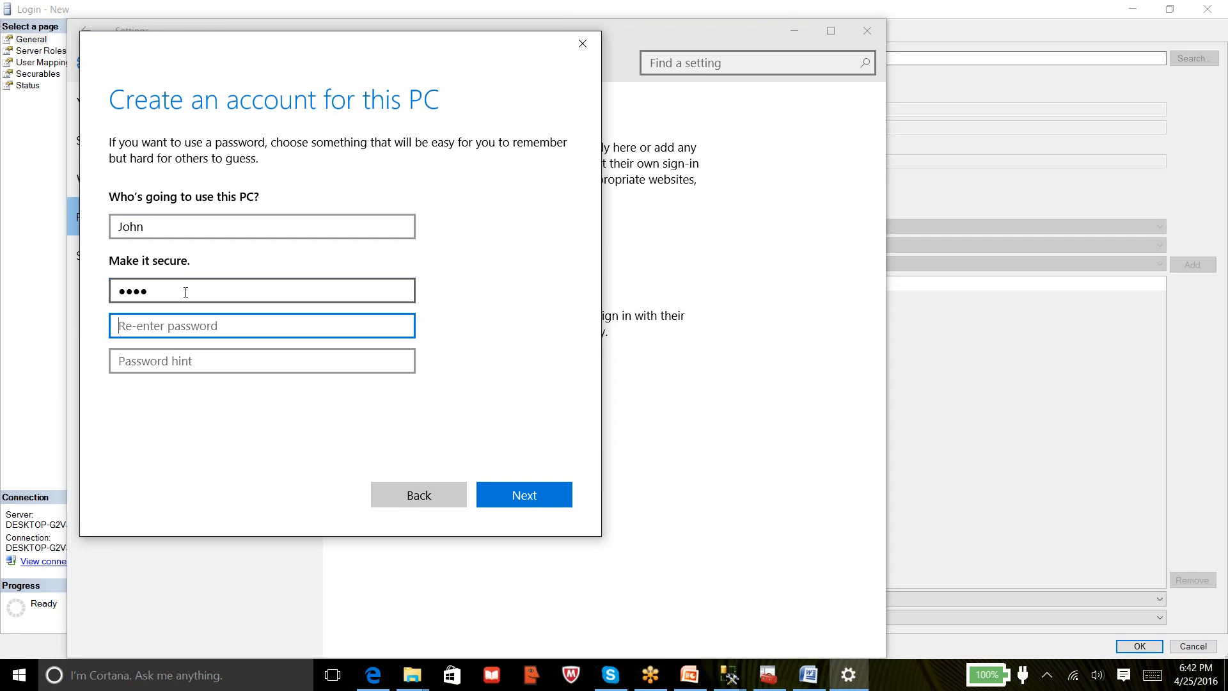
text(1234)
key(Tab)
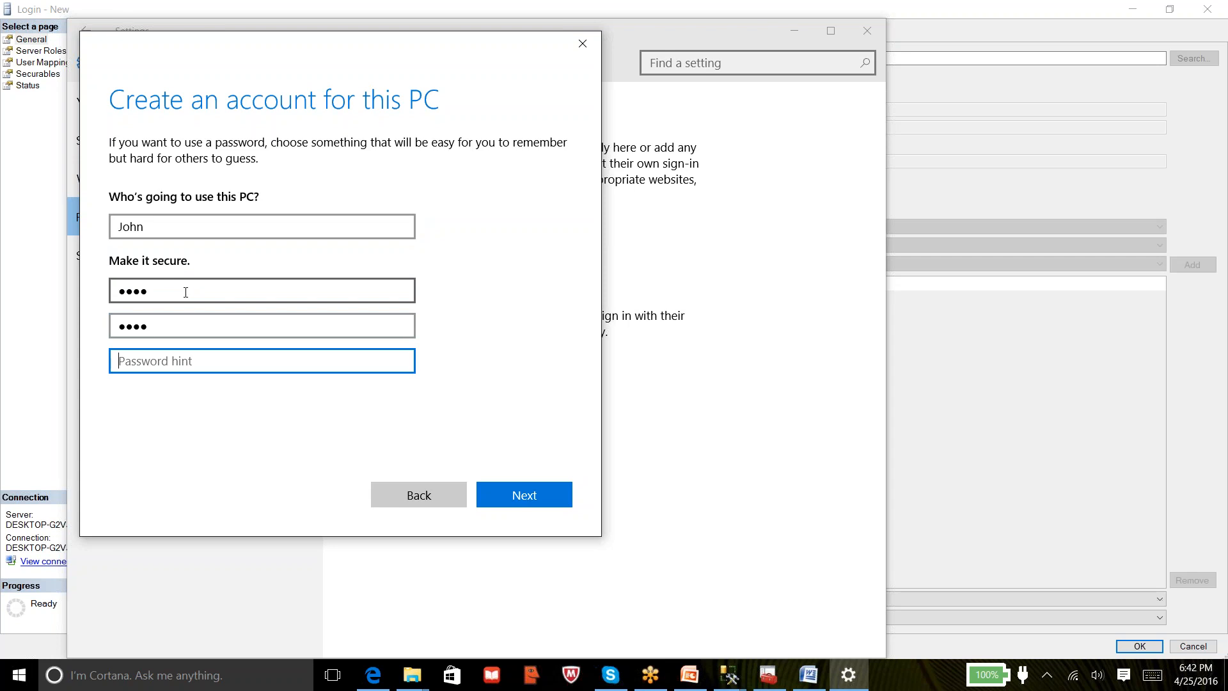
text(test account)
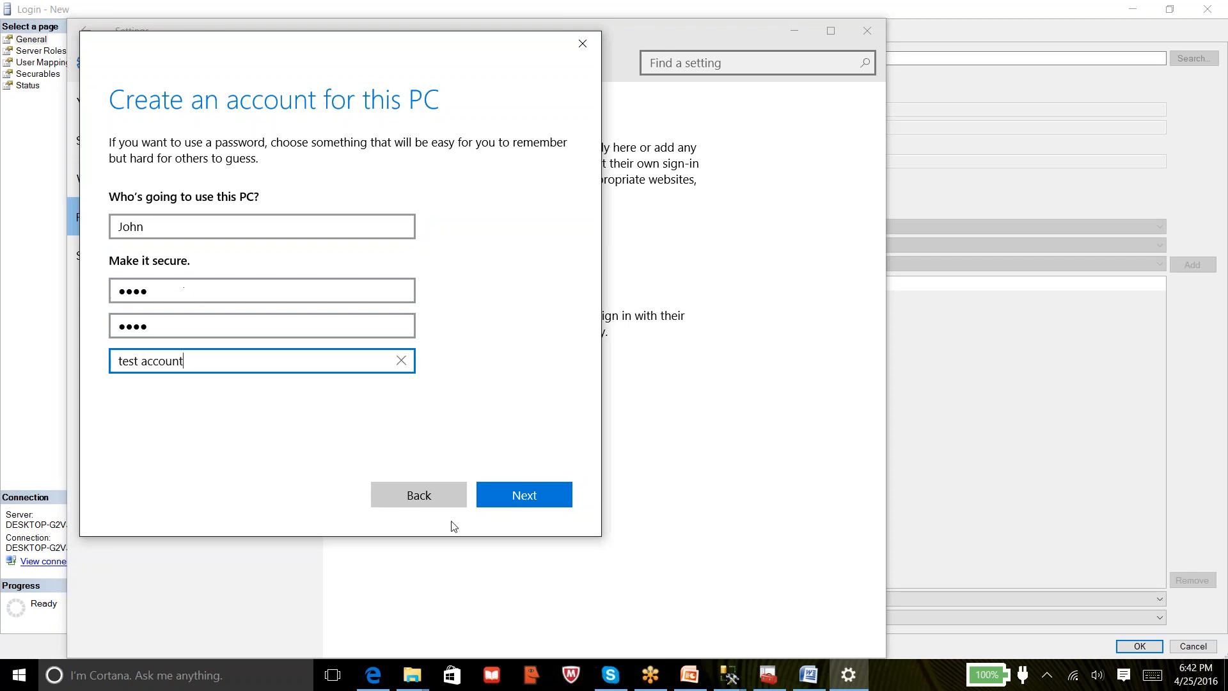
click(515, 496)
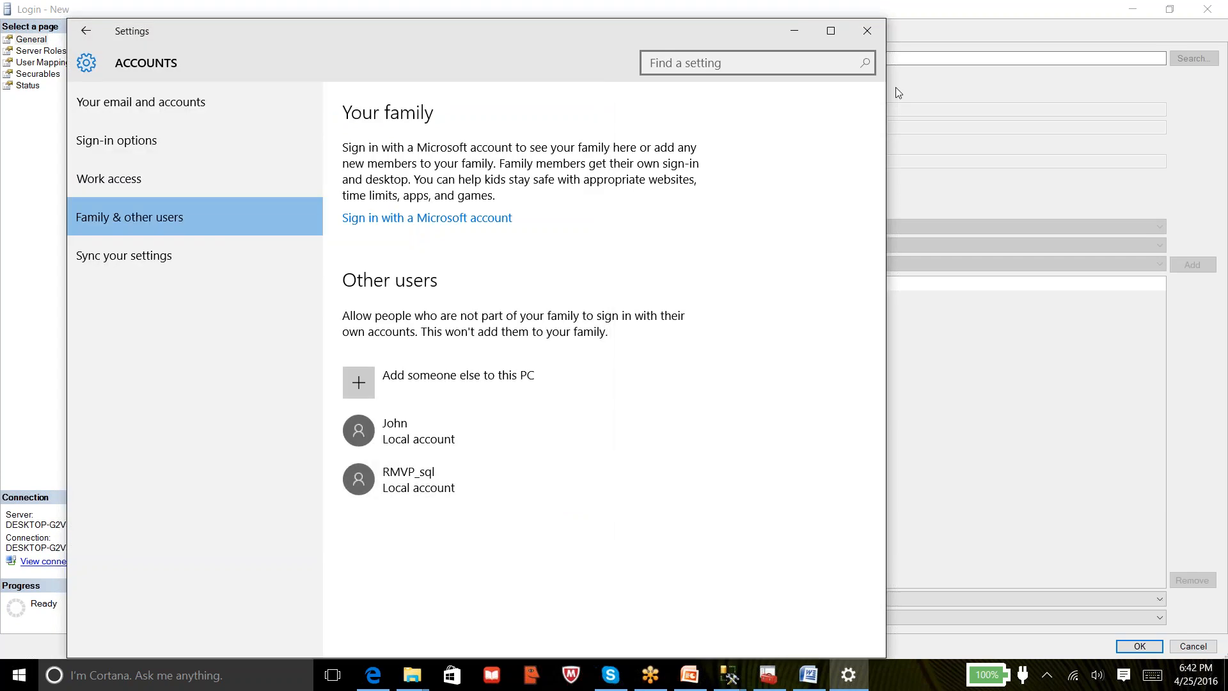
Close Settings, resolve the new local user on DESKTOP-G2VJRMS with Check Names, and accept it as the login name
click(869, 30)
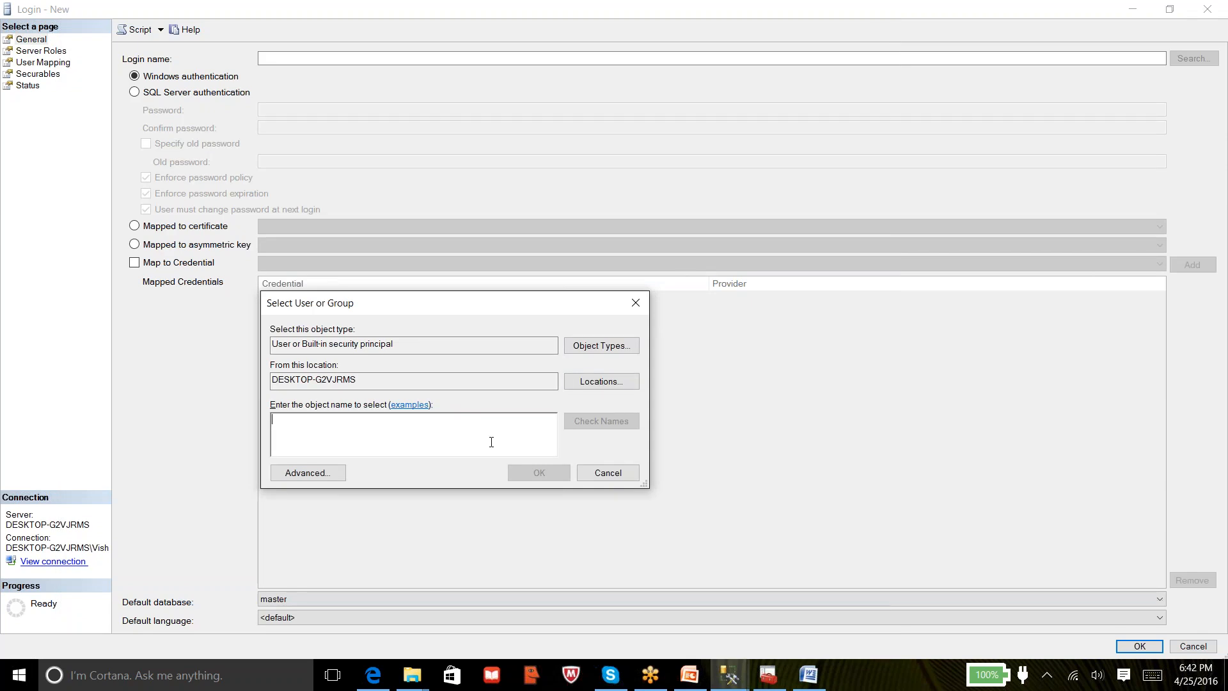
text(john)
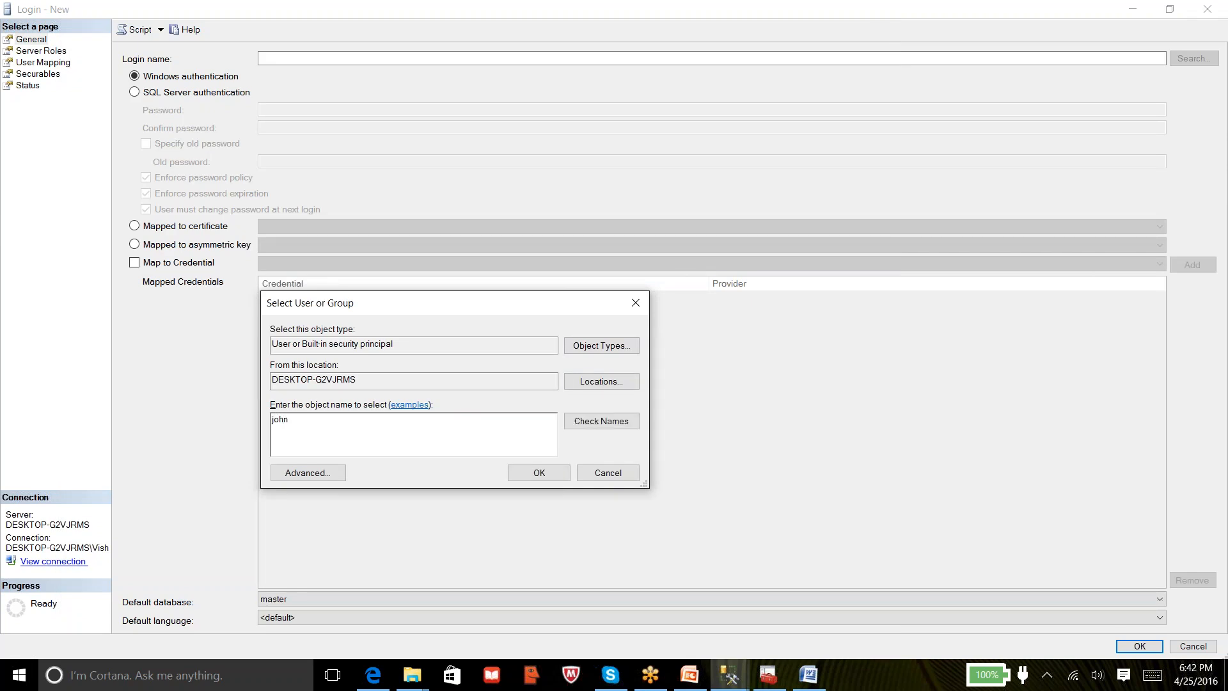
click(577, 425)
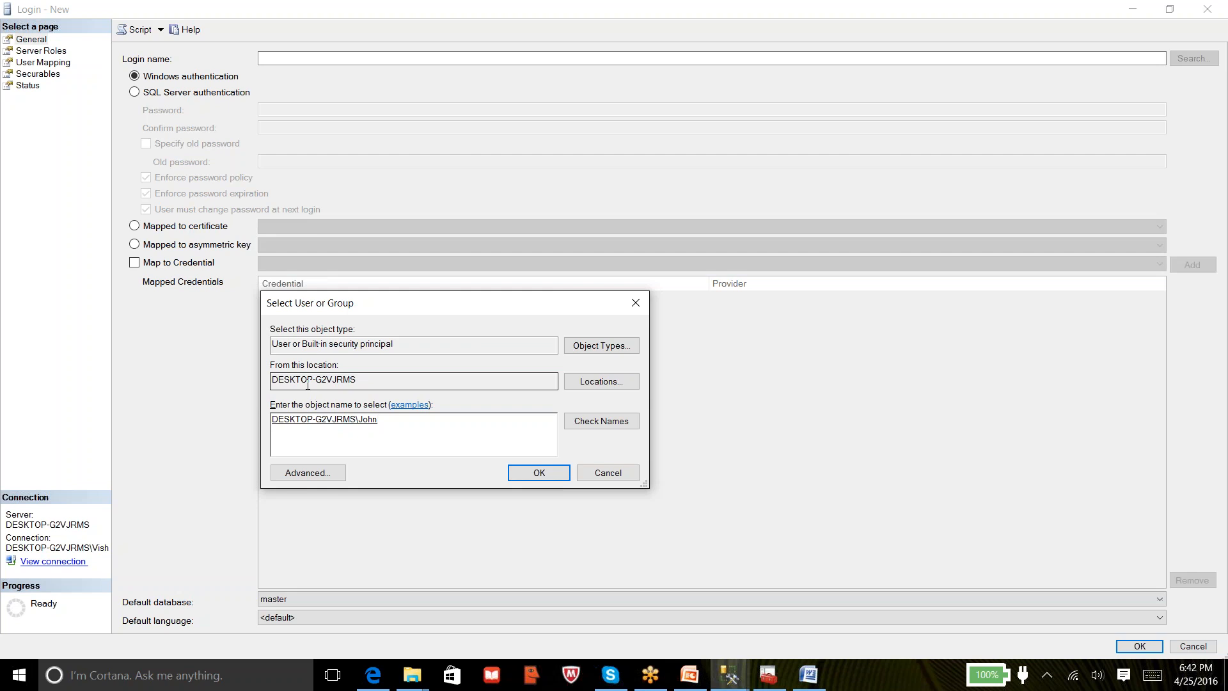
click(598, 384)
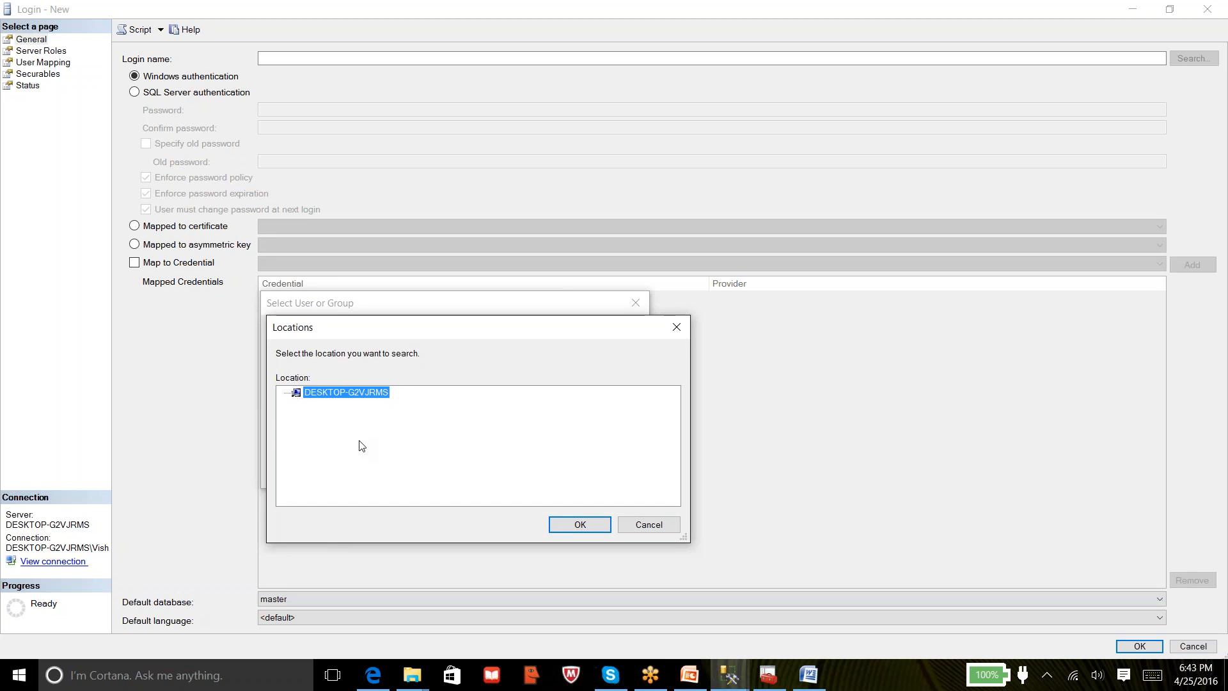
click(629, 526)
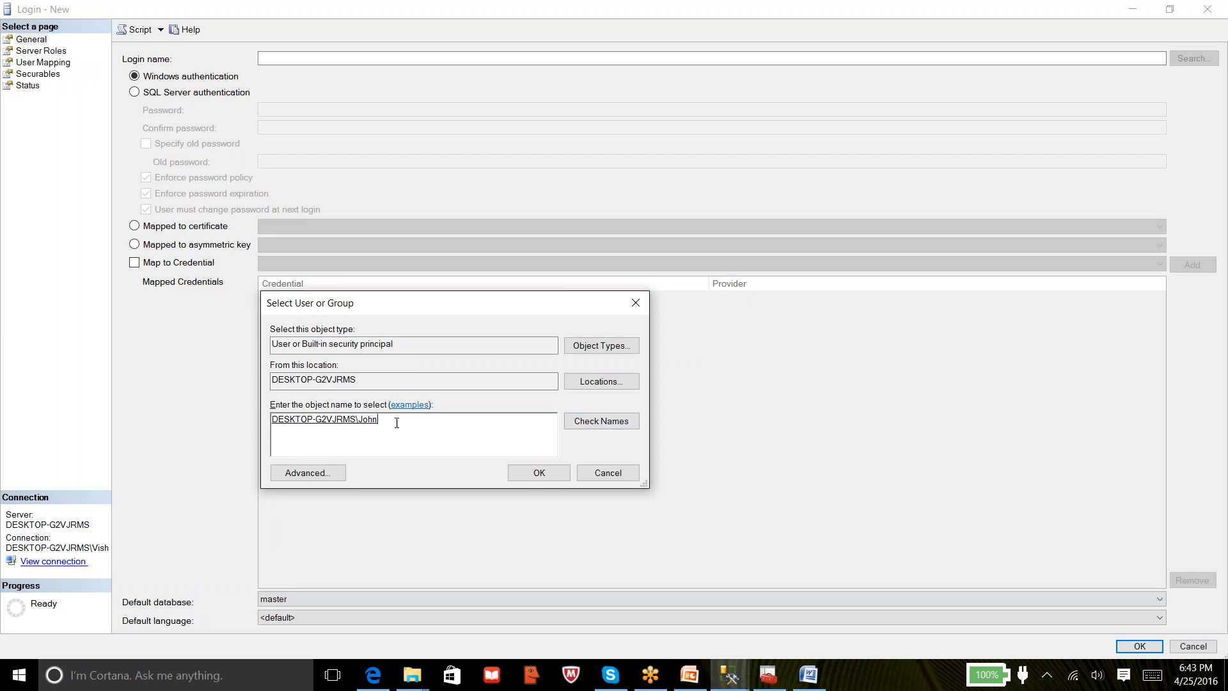
click(536, 472)
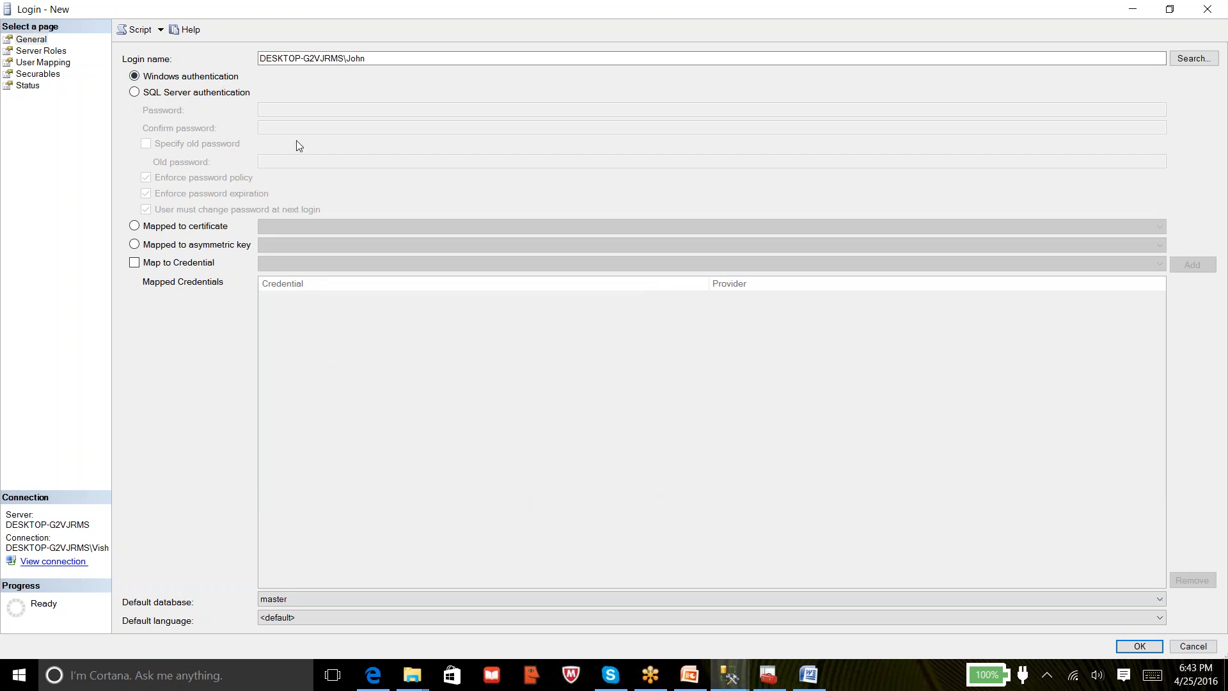
click(25, 52)
Map the login to Testdb with db_datawriter and db_datareader roles
click(29, 64)
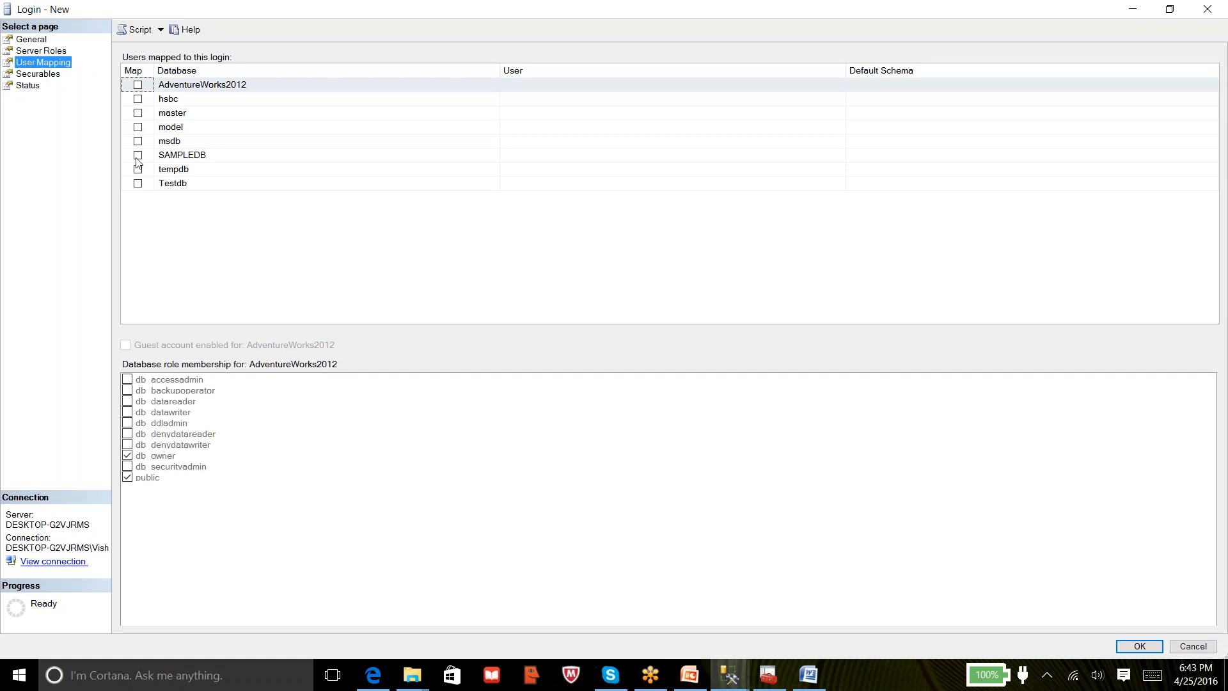
click(138, 183)
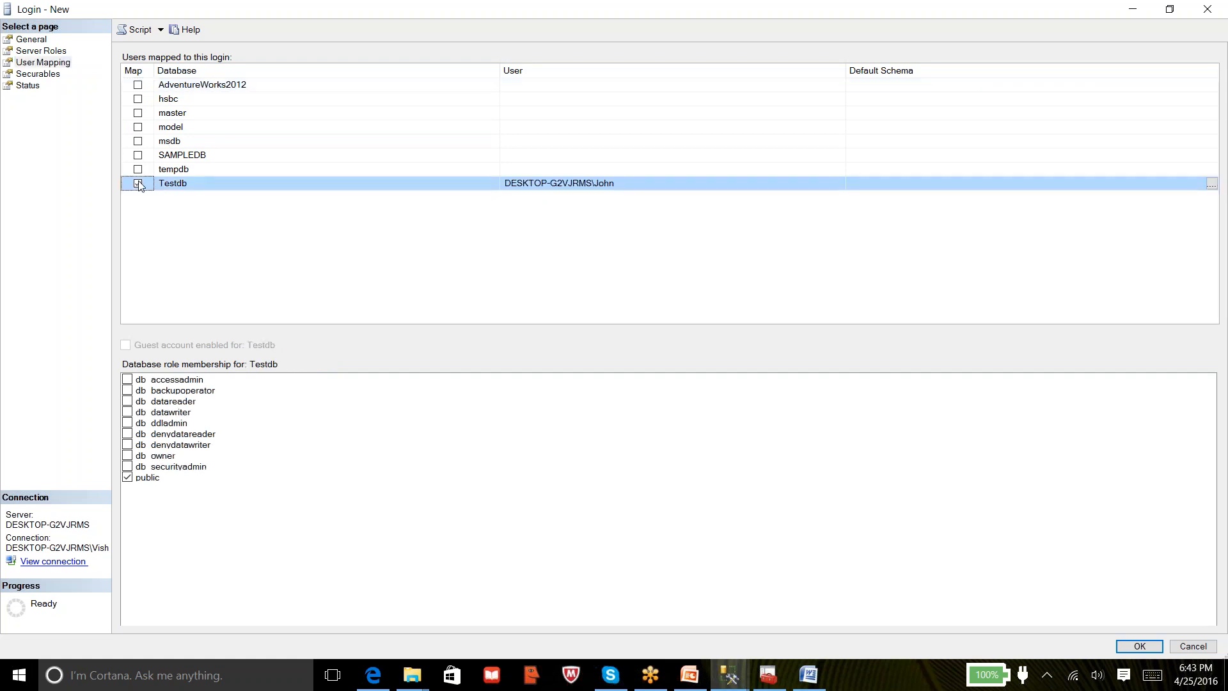
click(128, 412)
click(129, 401)
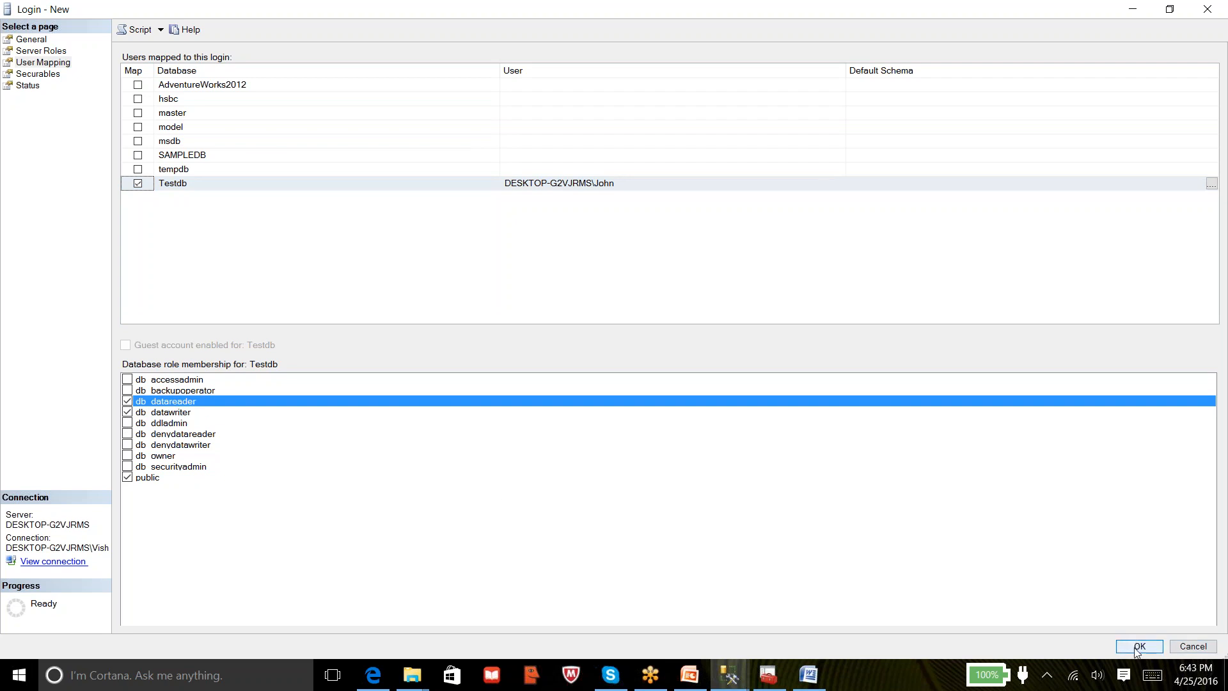
click(35, 74)
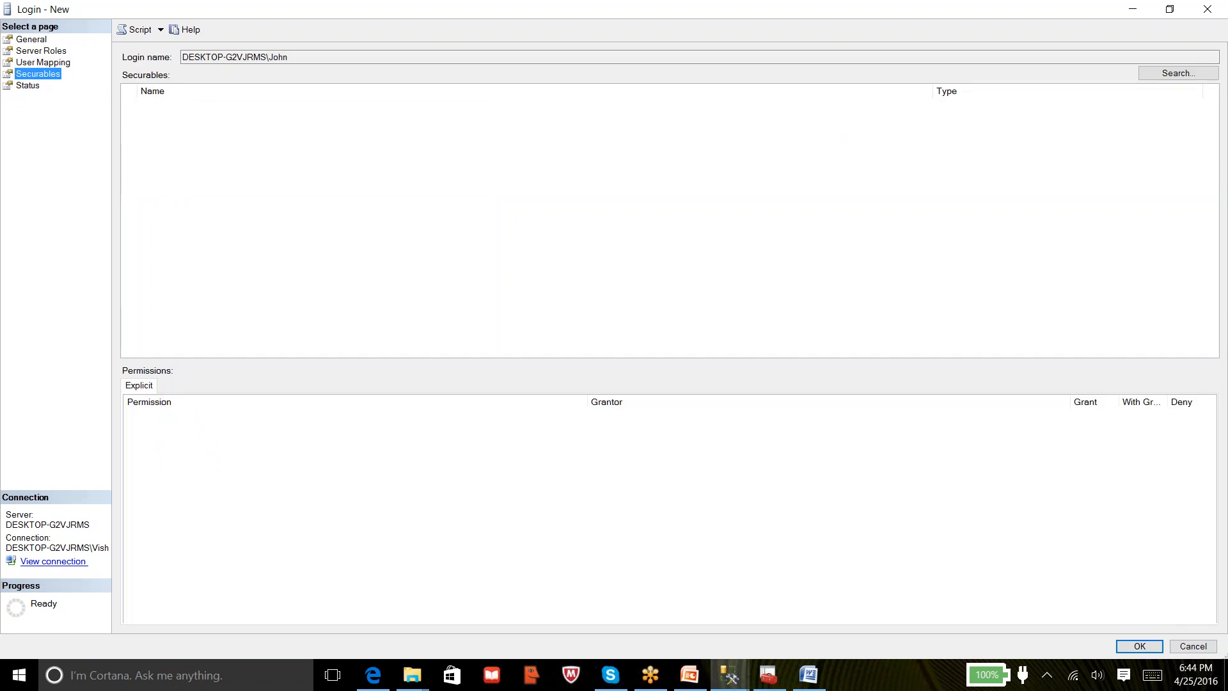
Open the Securables object search and dismiss it without adding anything
click(1182, 71)
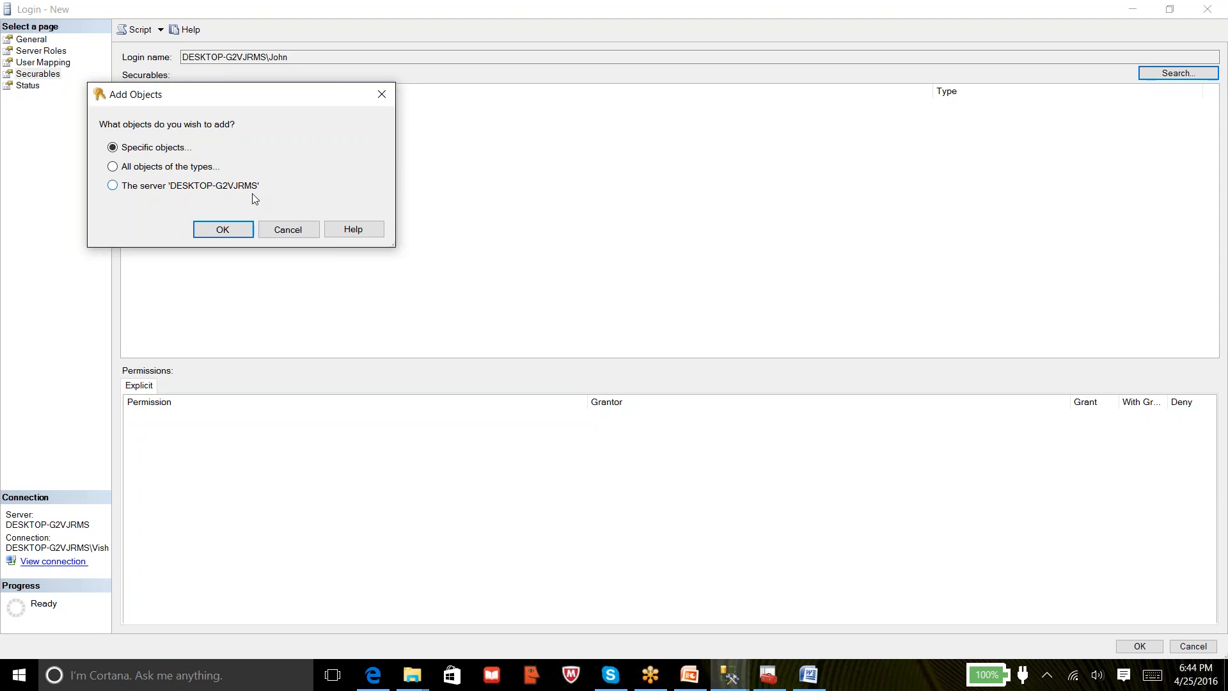
click(288, 229)
Cancel the new login and open properties of SAMPLEDB's venkat database user
click(1193, 646)
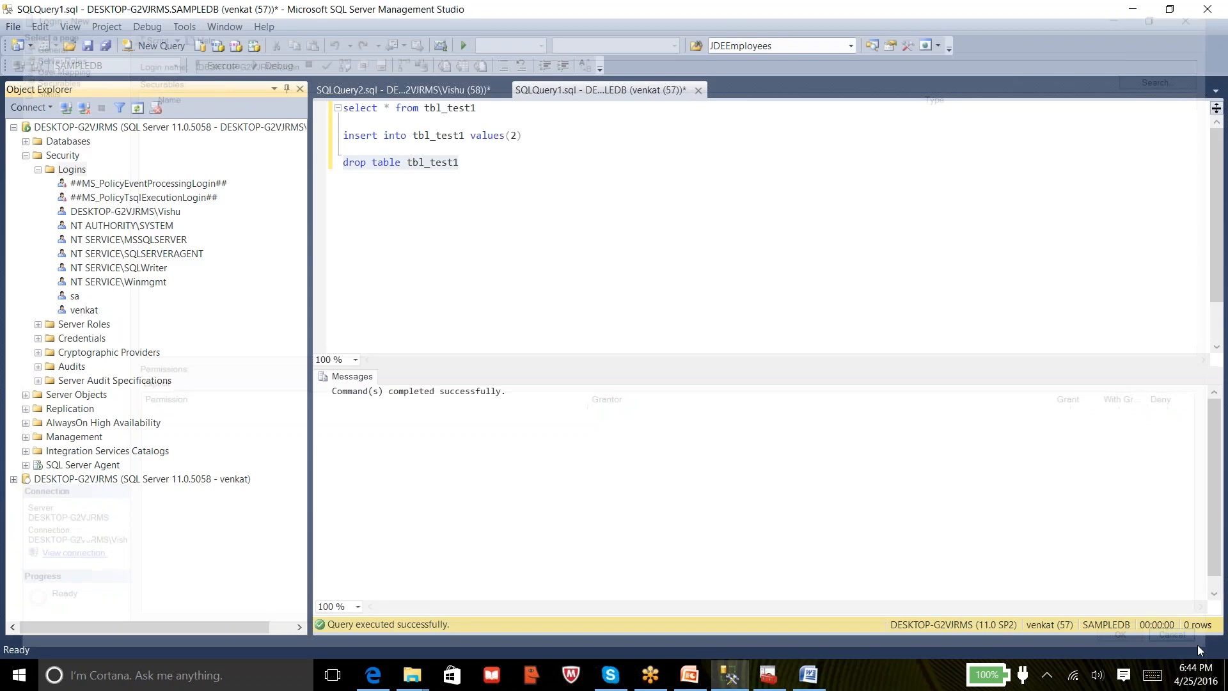
click(26, 142)
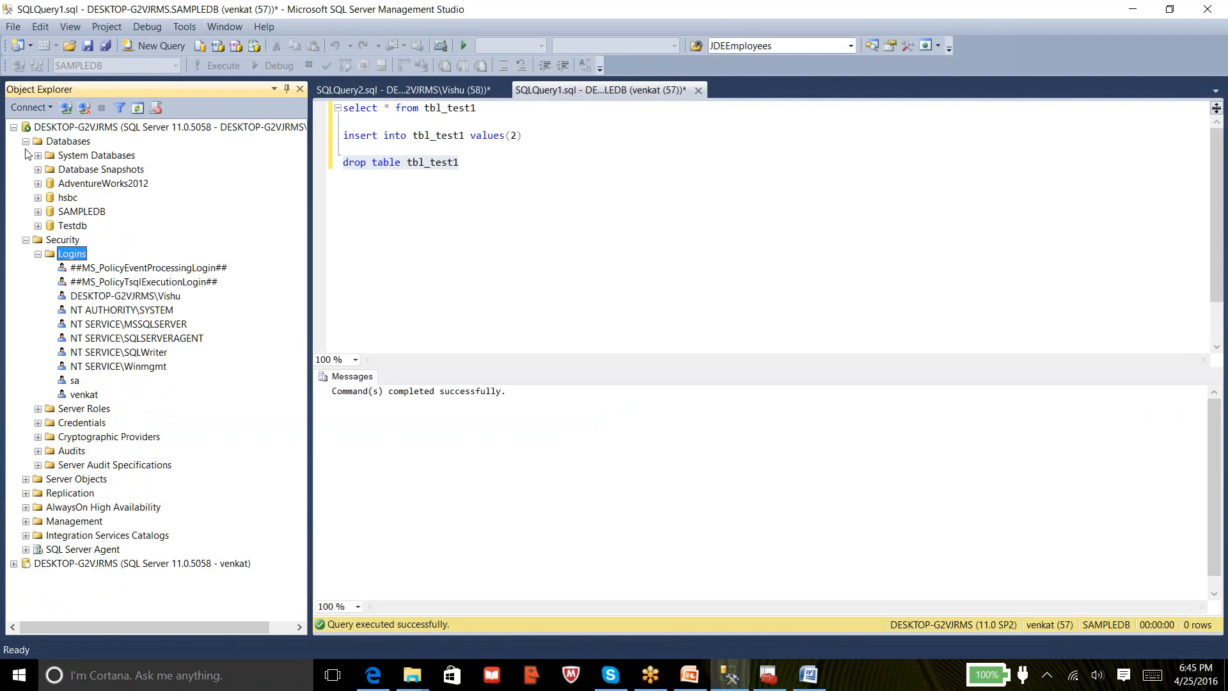
click(38, 211)
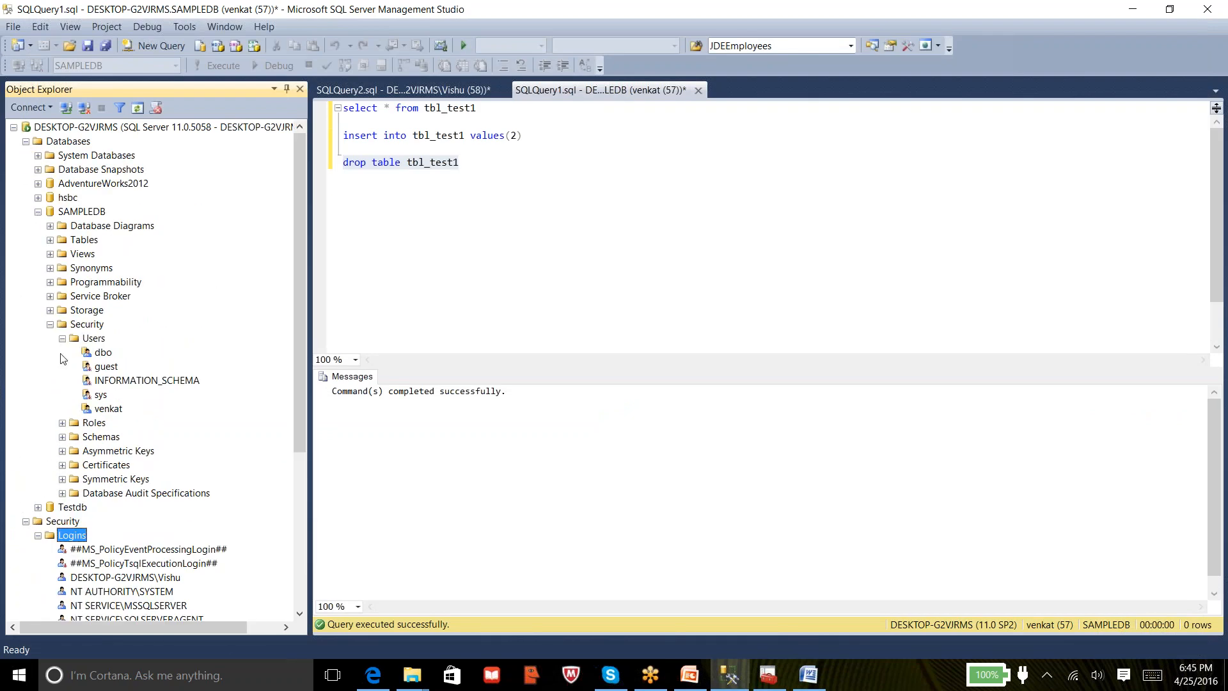
click(110, 409)
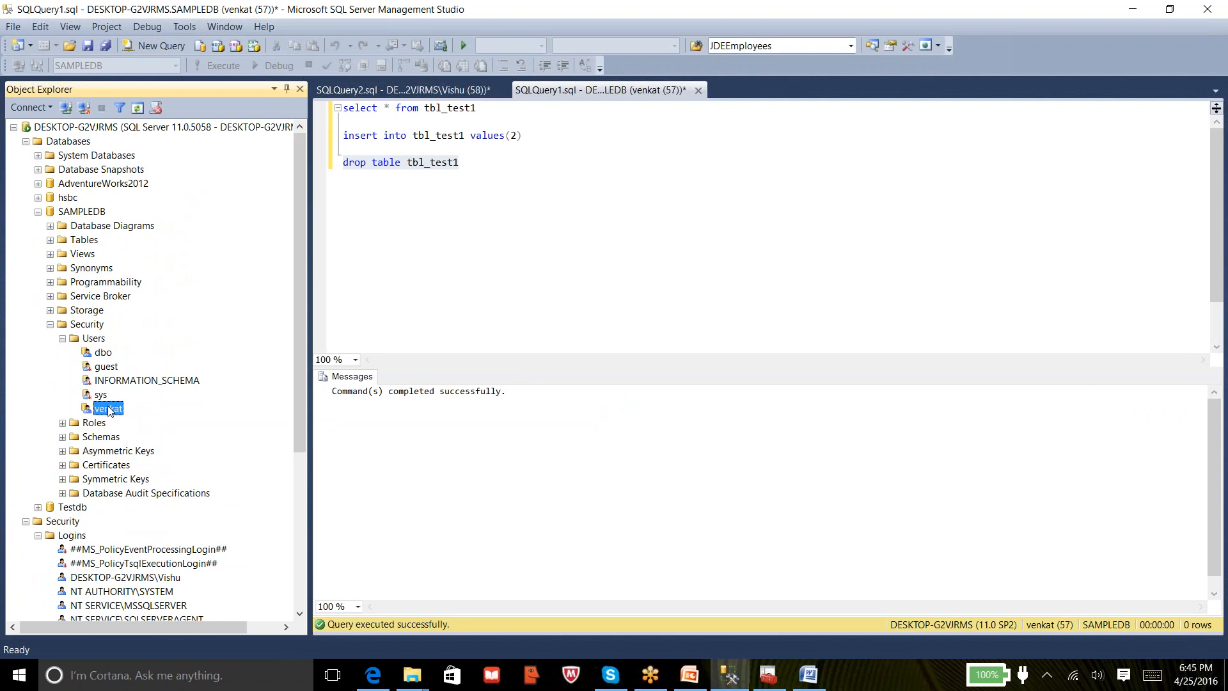
double_click(109, 410)
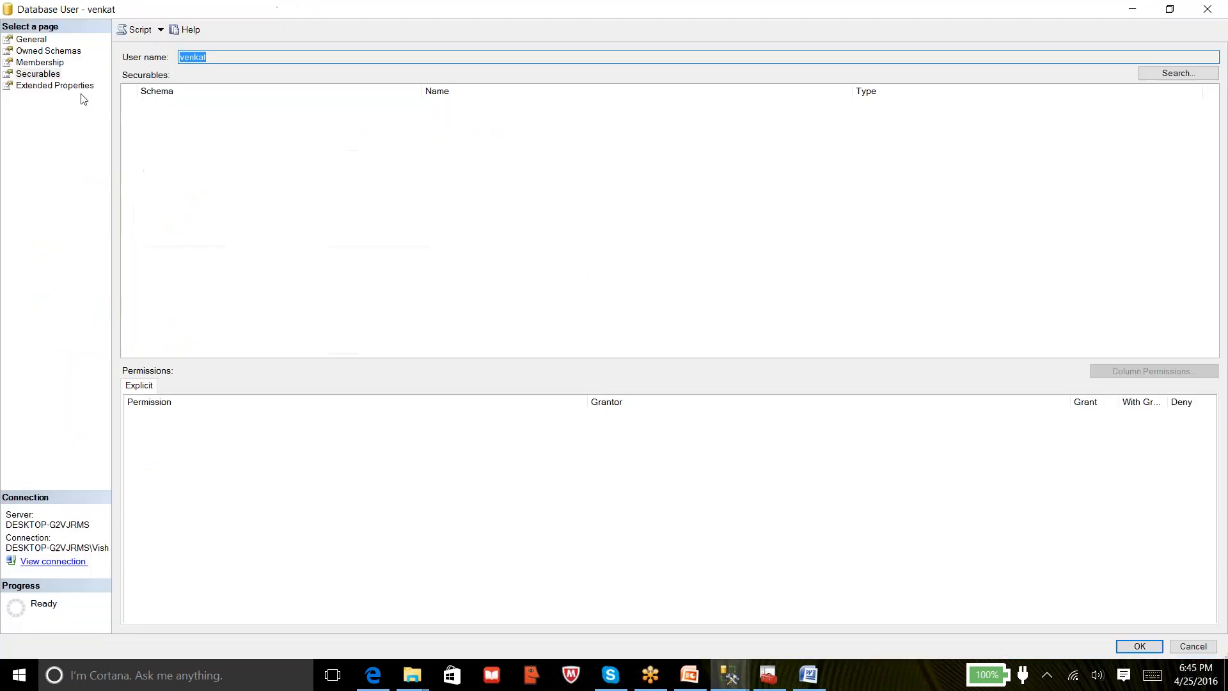
Add all objects of type Tables, including dbo.tbl_test, as securables and close the window
click(1151, 74)
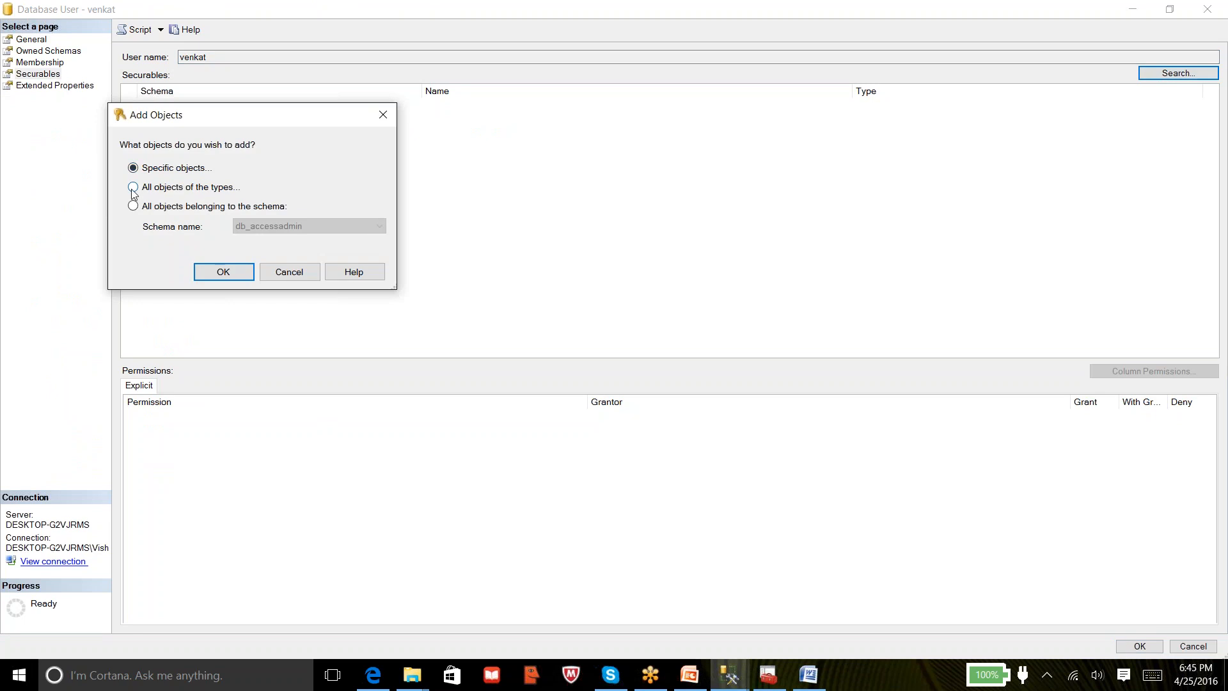
click(245, 279)
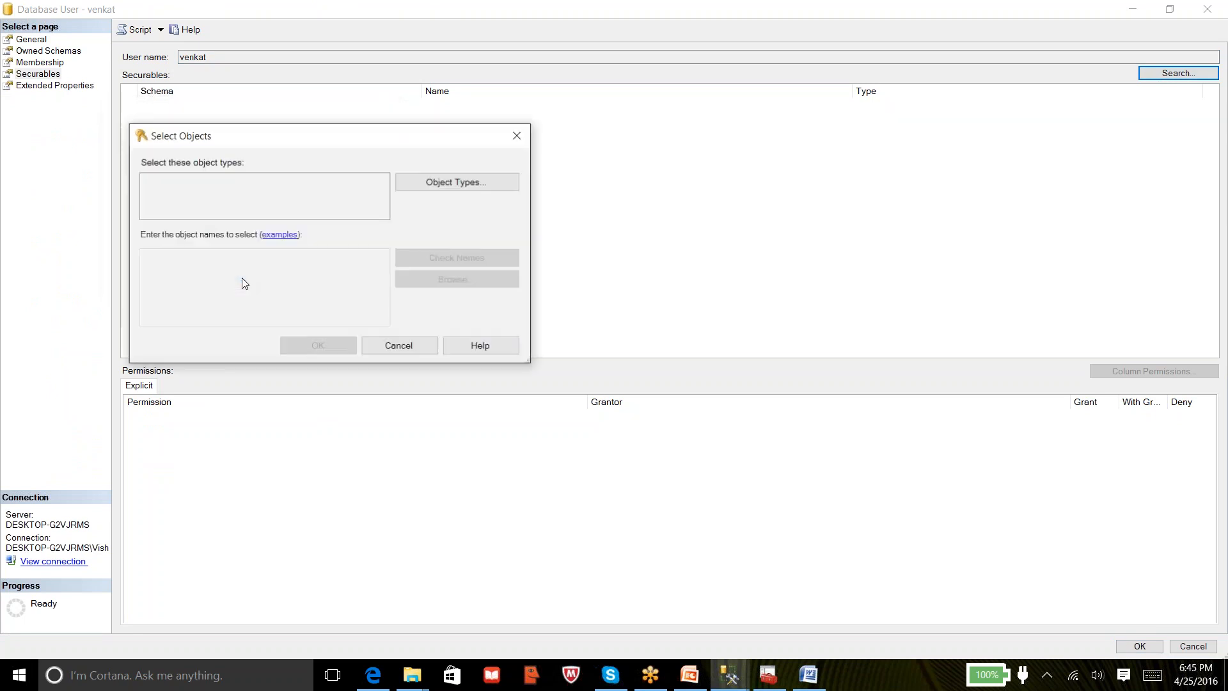
click(401, 340)
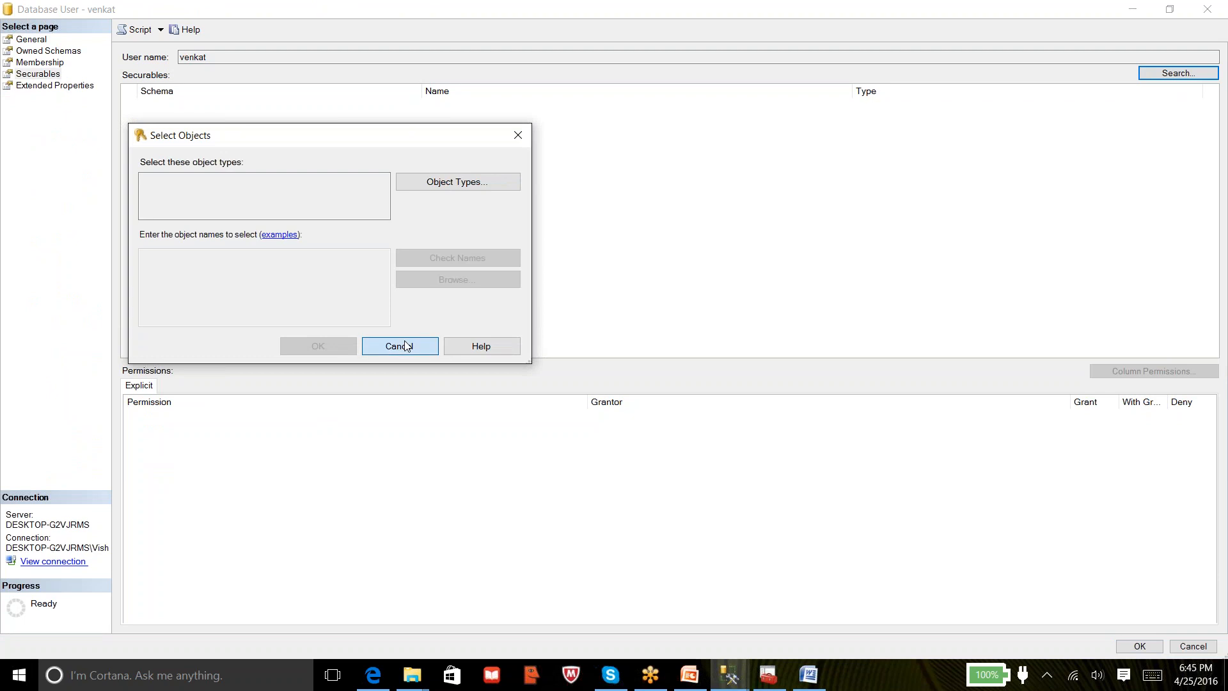
click(1154, 78)
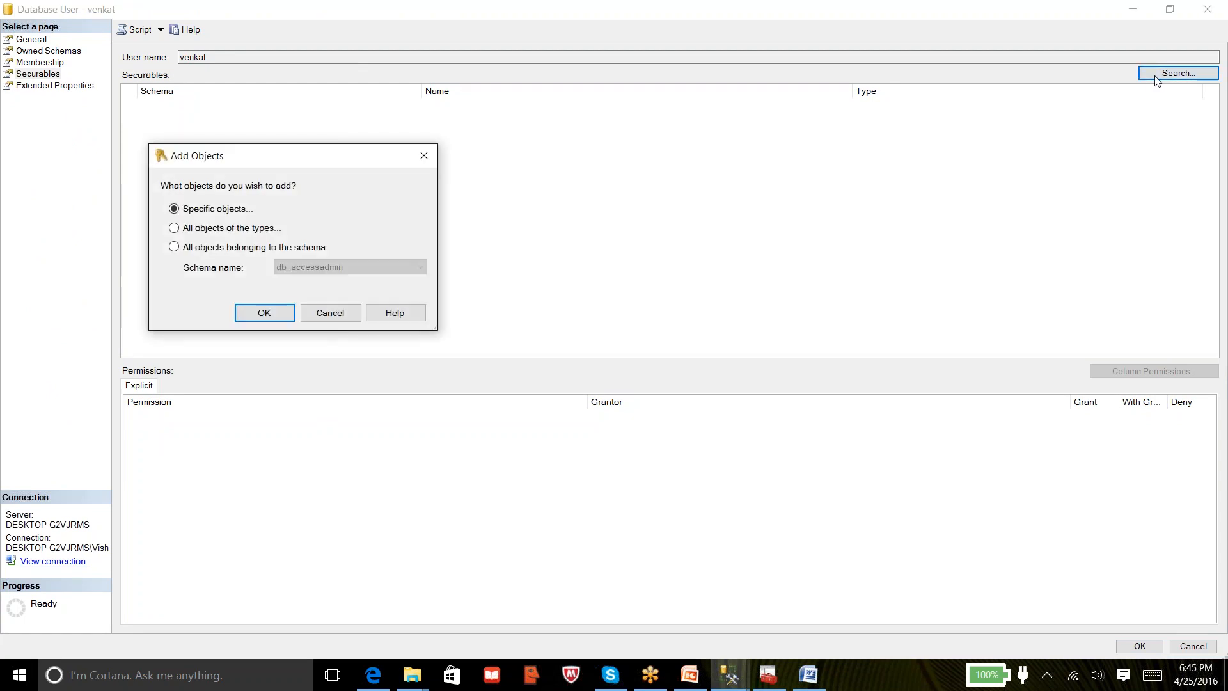
click(224, 232)
click(255, 313)
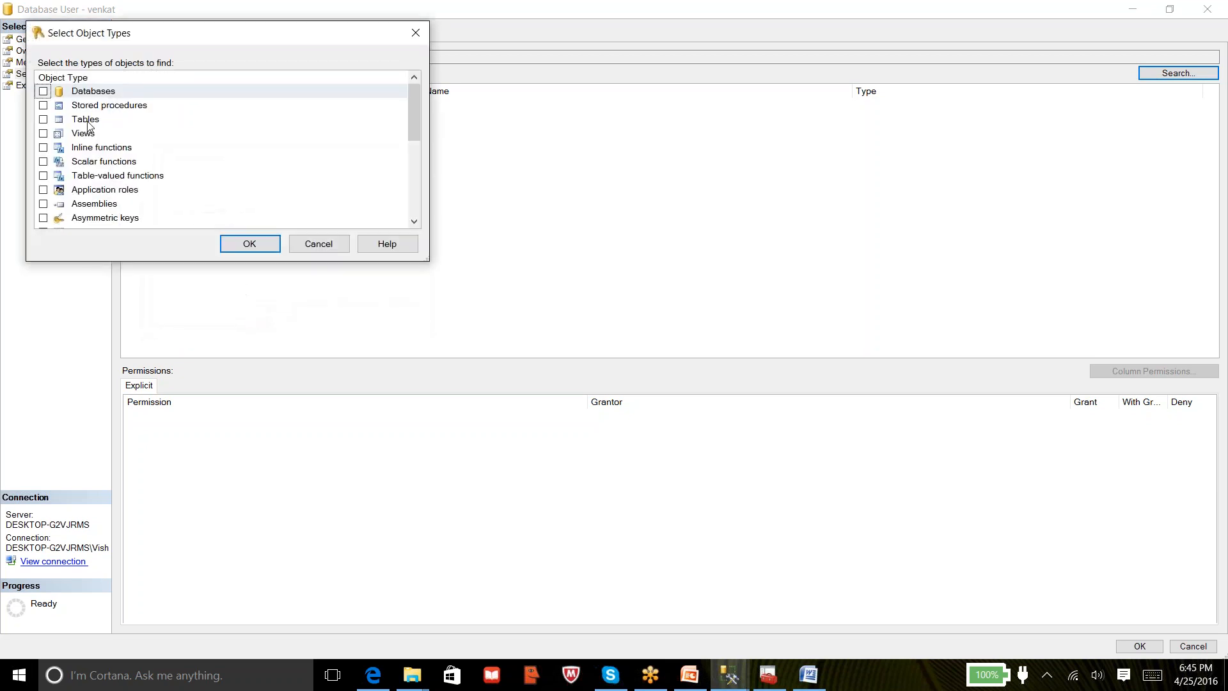
click(43, 119)
click(43, 119)
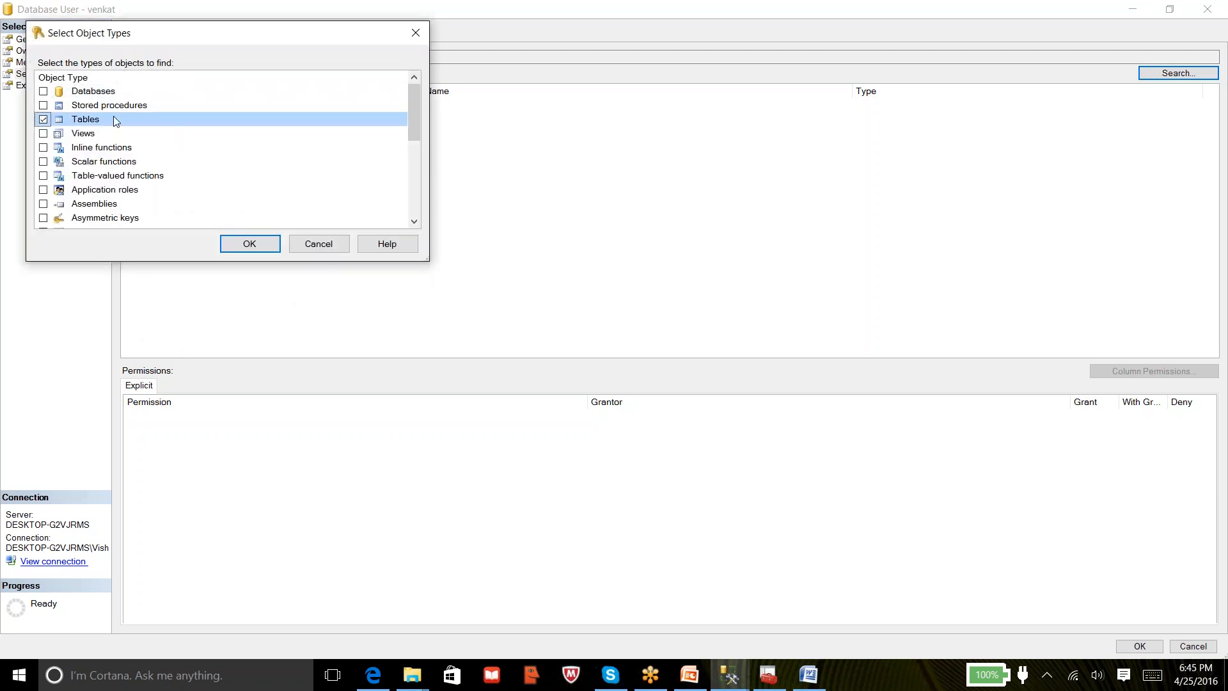
click(231, 246)
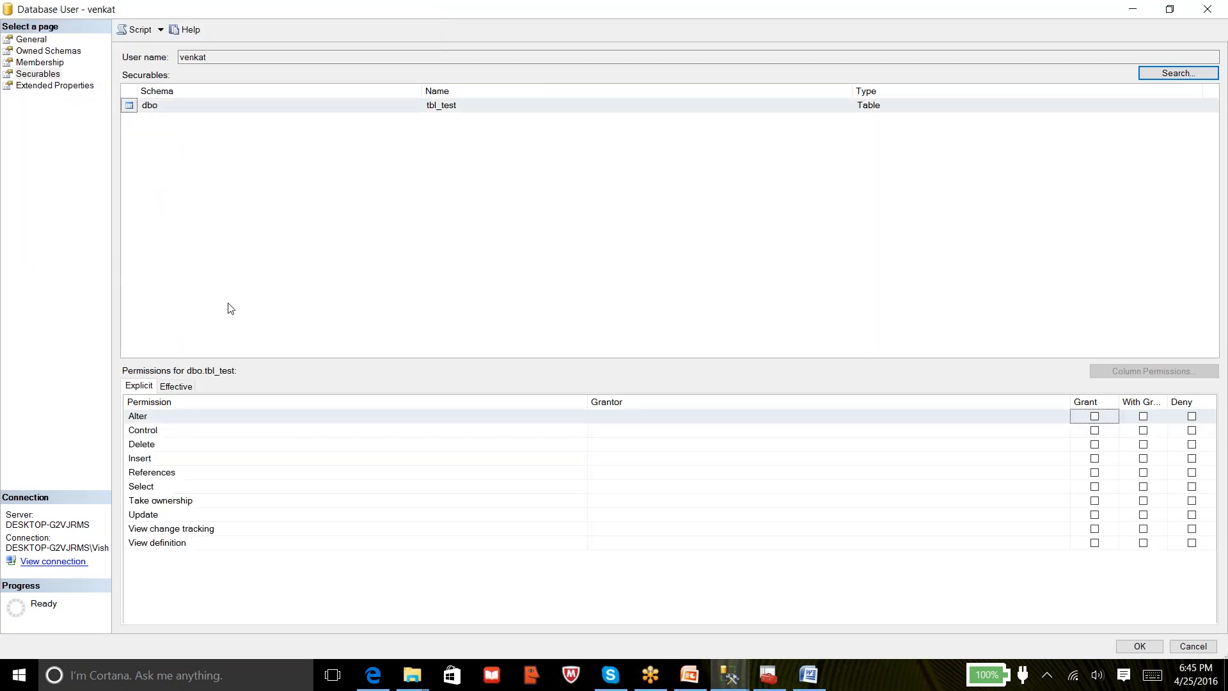
click(465, 108)
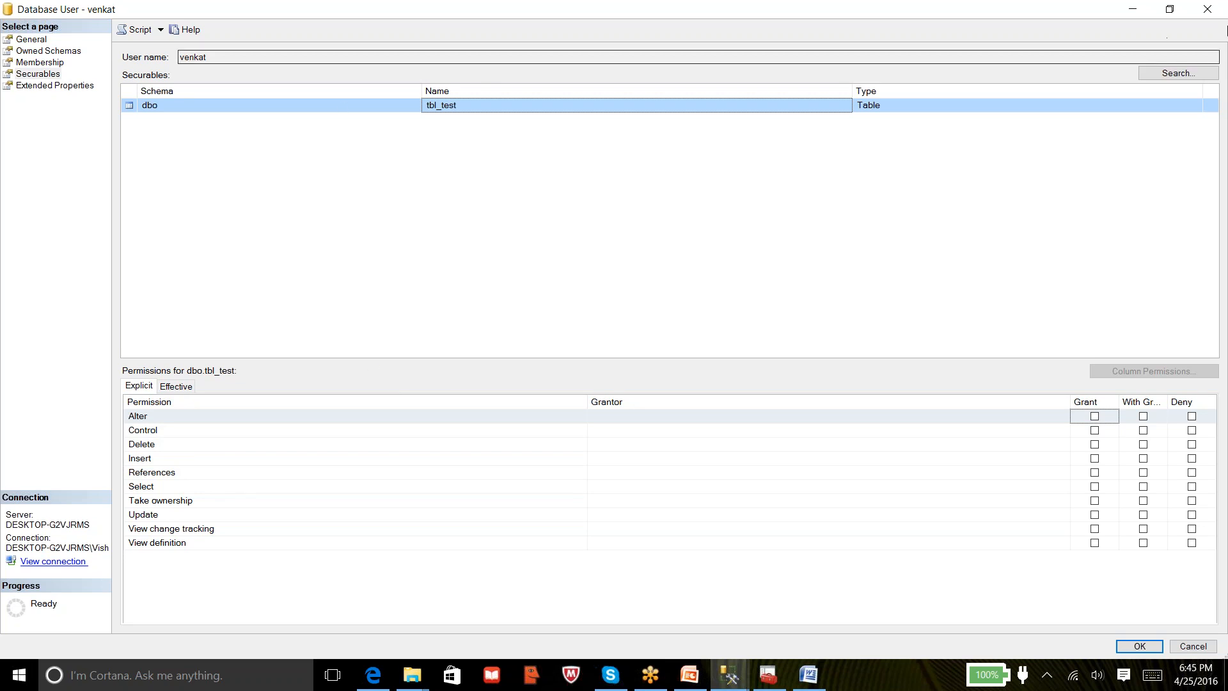
click(1207, 10)
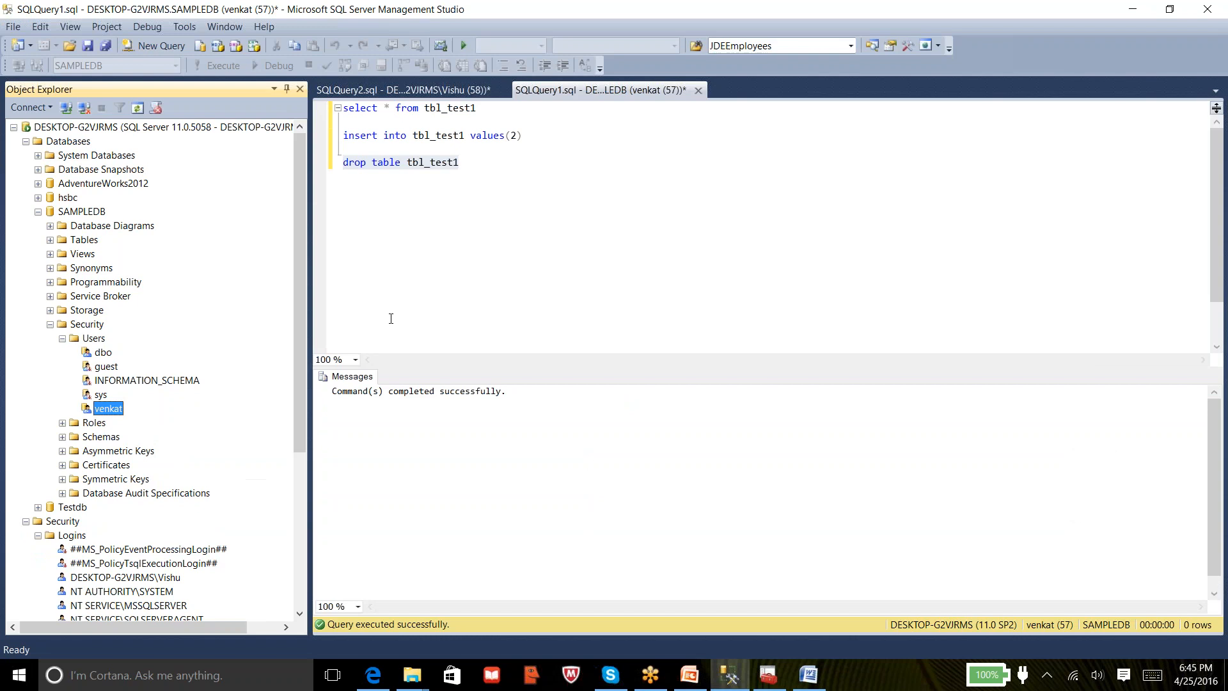
Collapse SAMPLEDB's Security folder, the SAMPLEDB node, and the server Logins folder
click(50, 324)
click(38, 212)
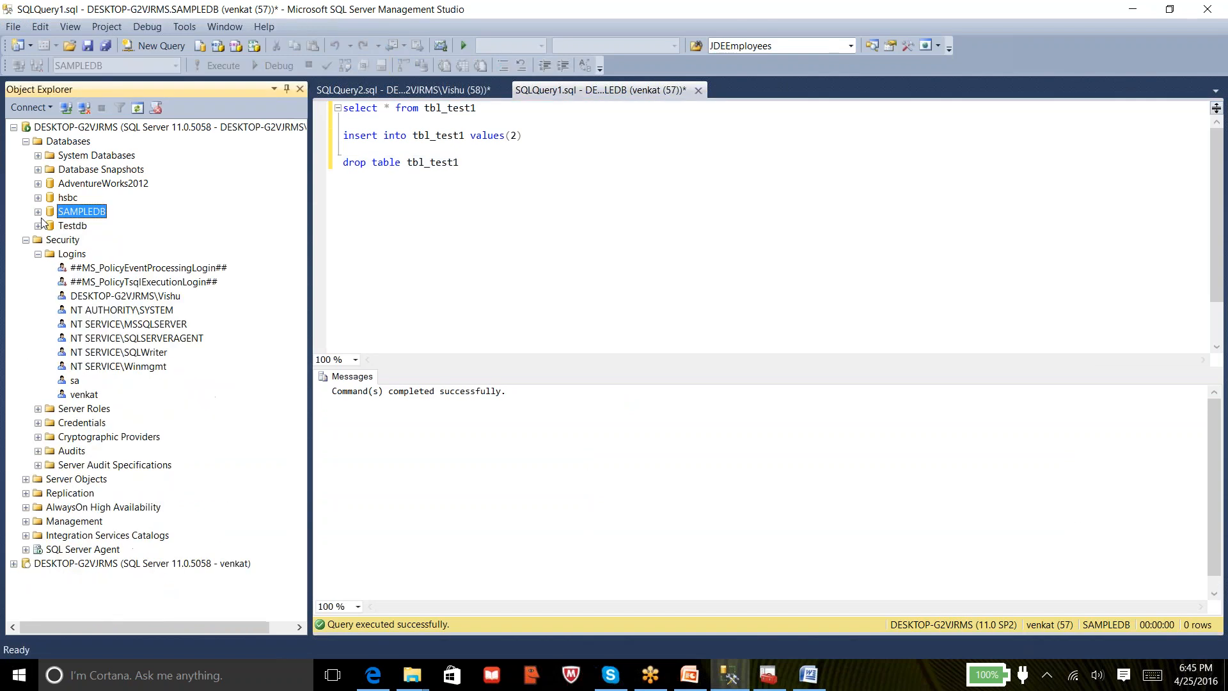
click(38, 254)
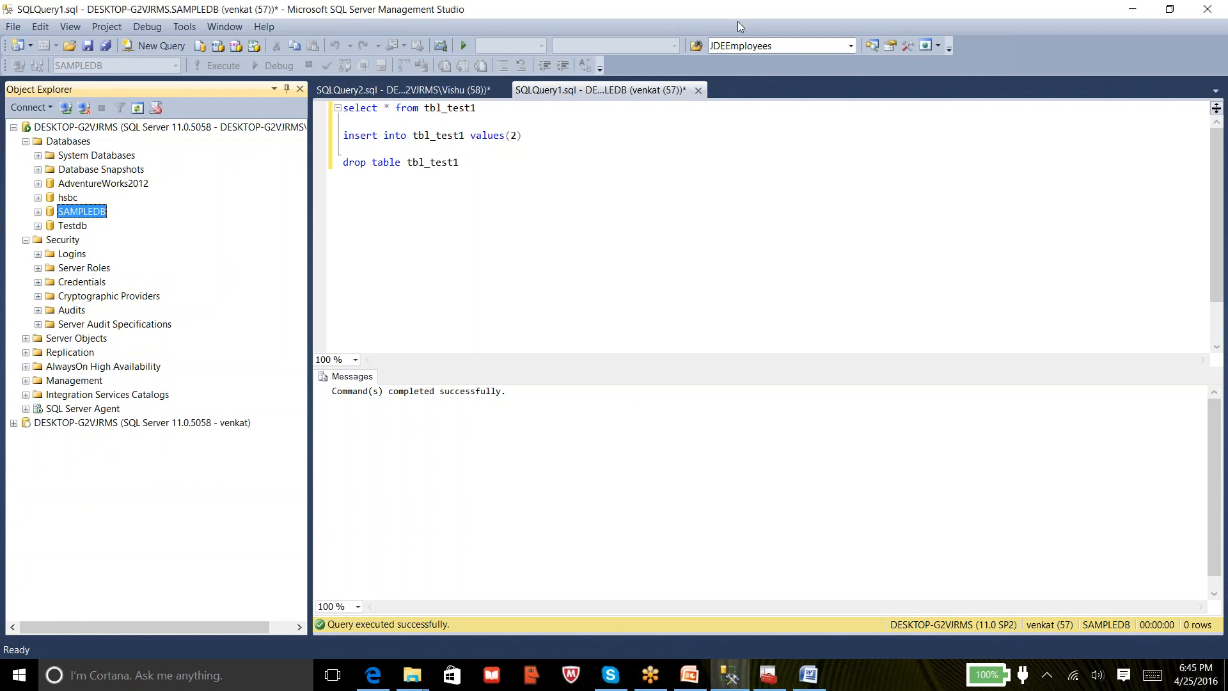
click(1050, 427)
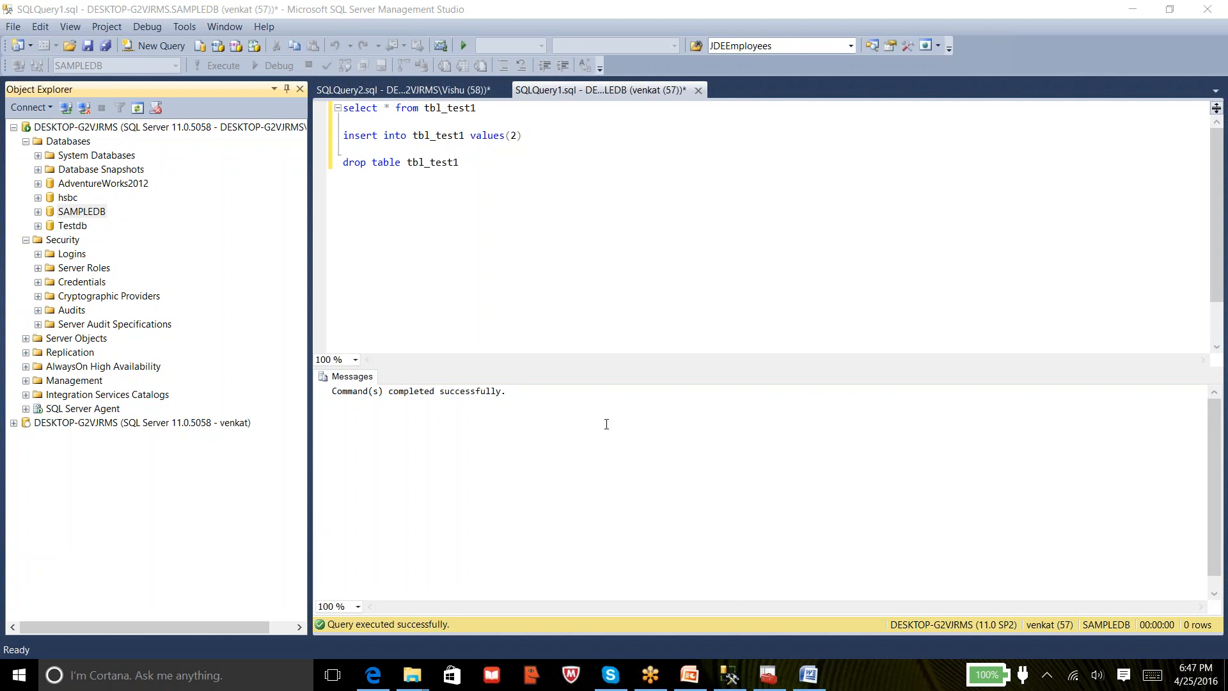
Start a new login and resolve the local Windows account as its login name
click(37, 254)
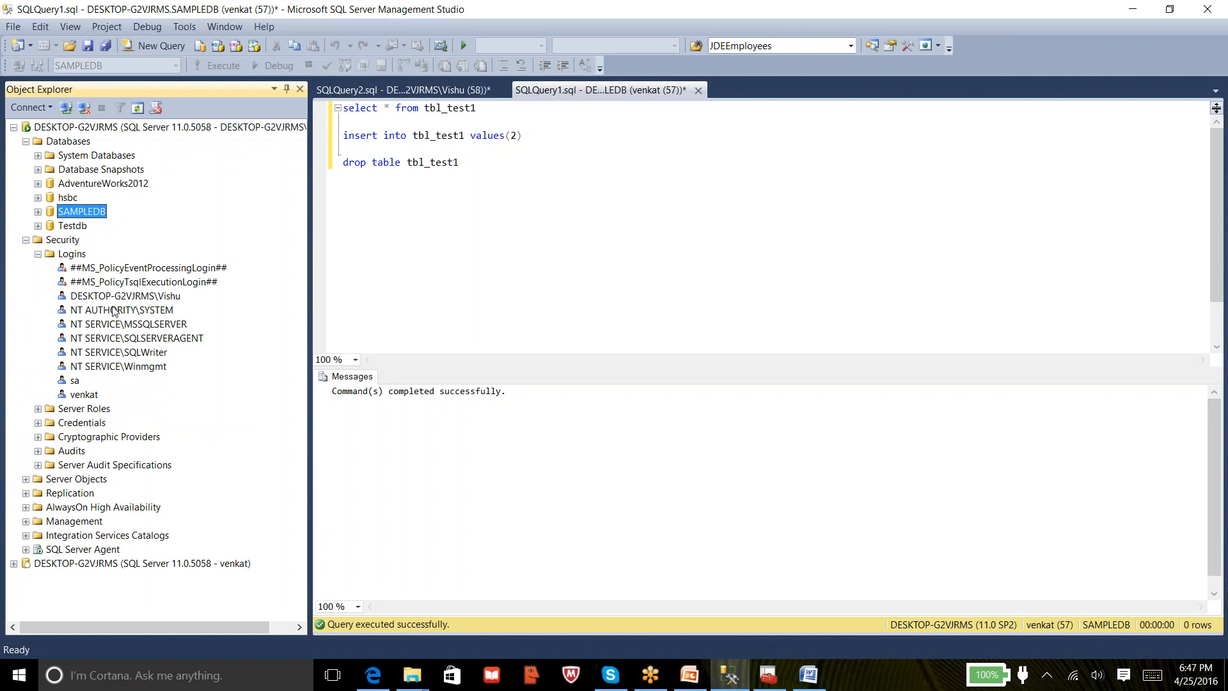
right_click(80, 258)
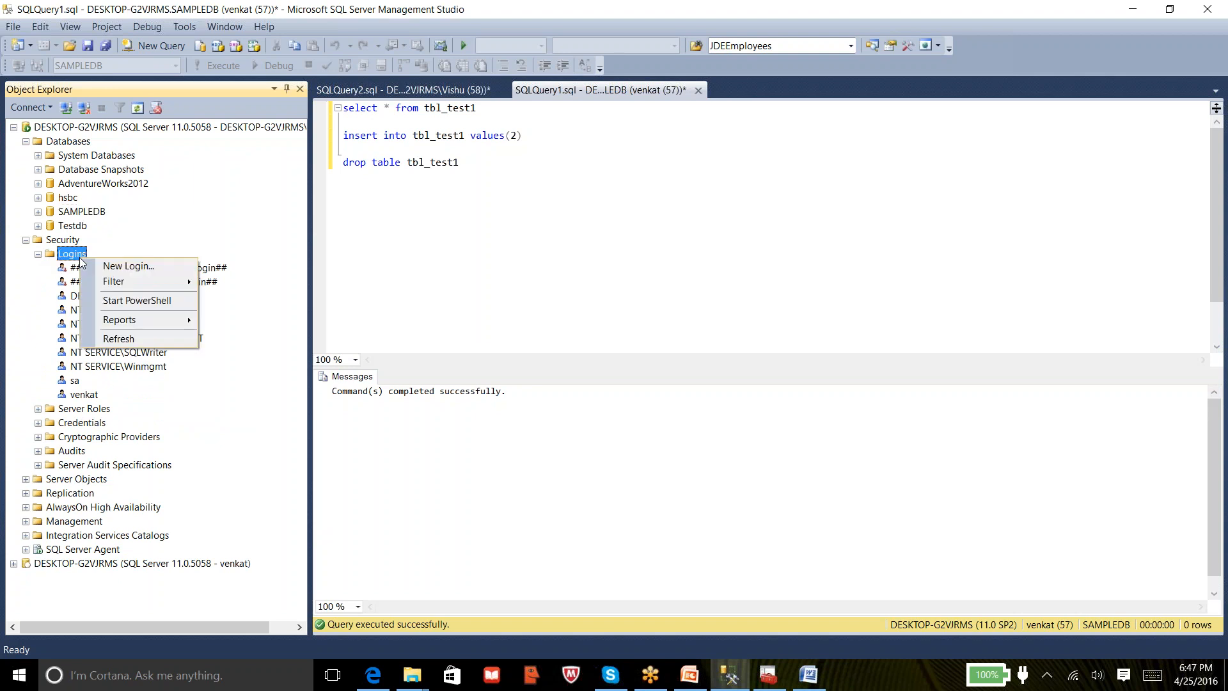
click(118, 266)
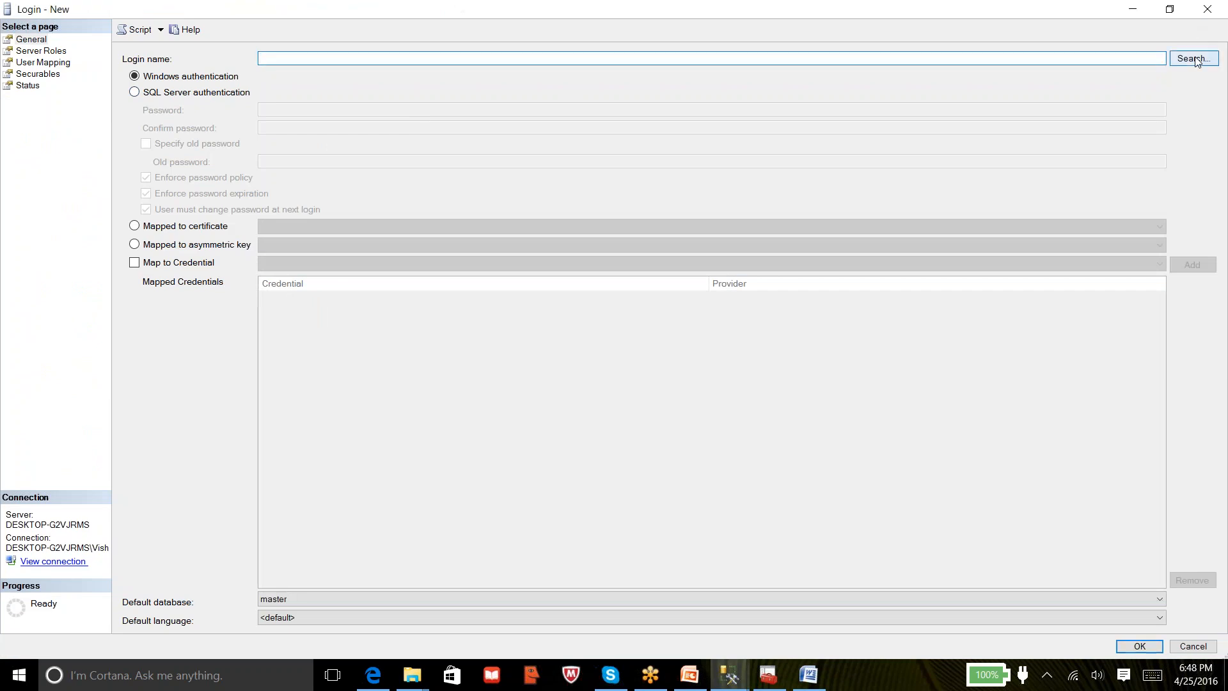
click(1193, 59)
text(john)
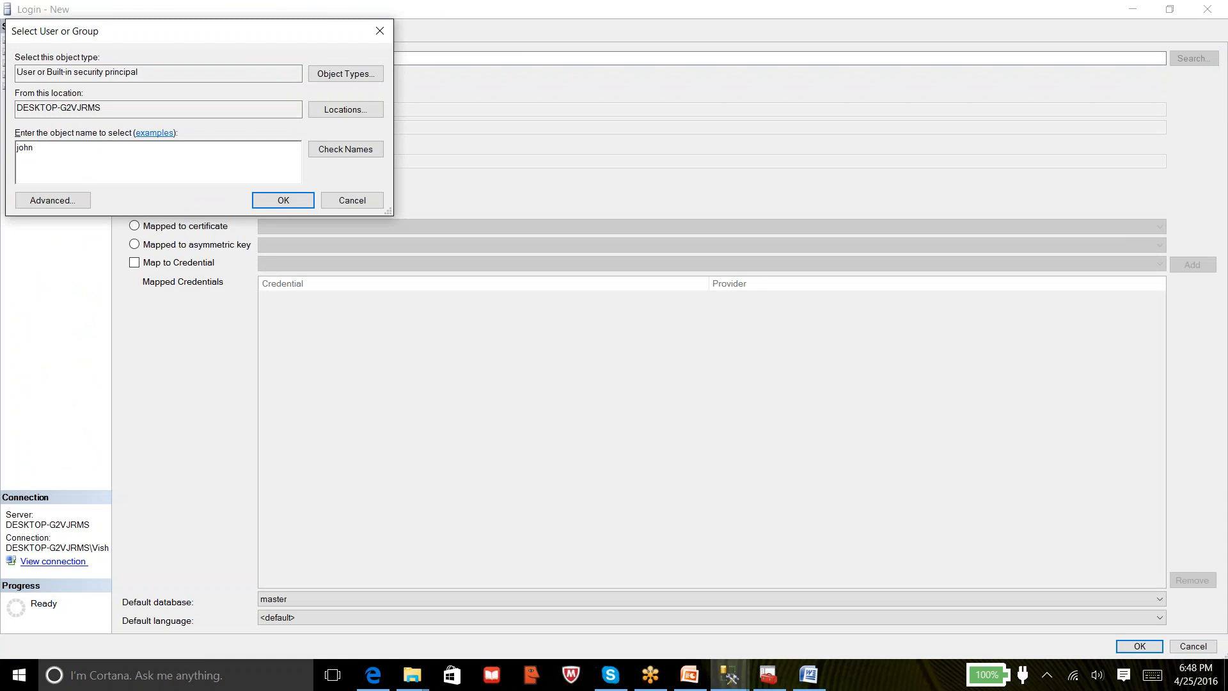
click(345, 149)
click(264, 199)
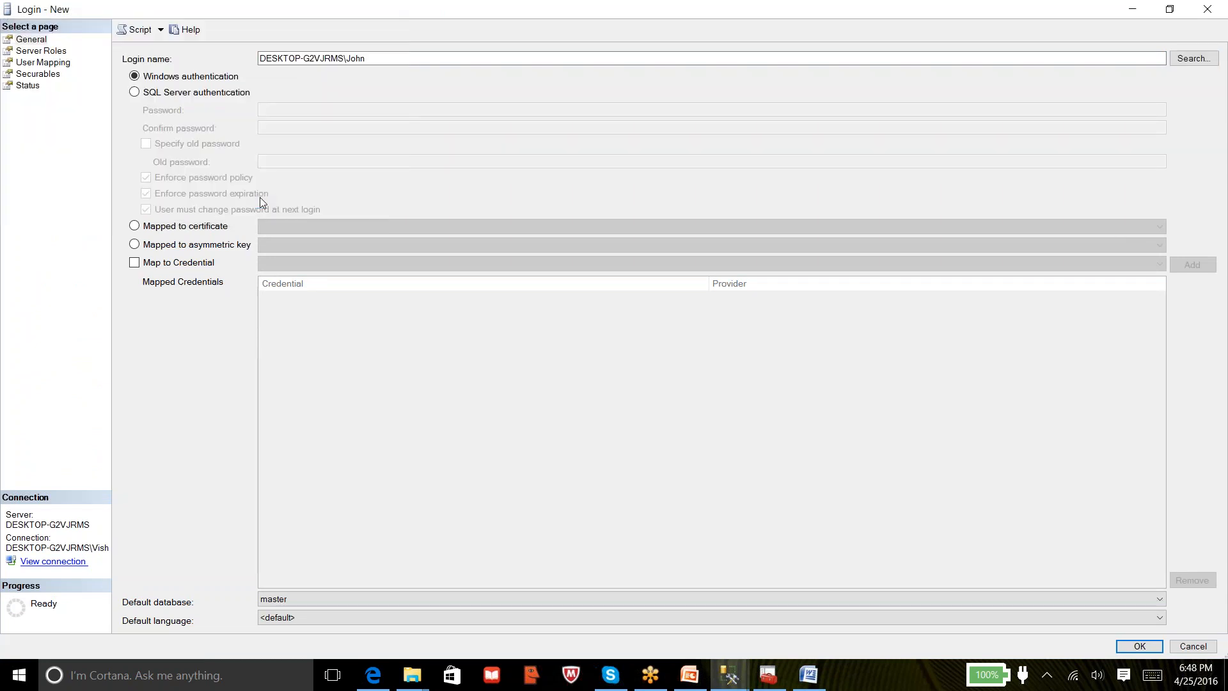
Map the login to hsbc with db_datareader membership and create it
click(51, 53)
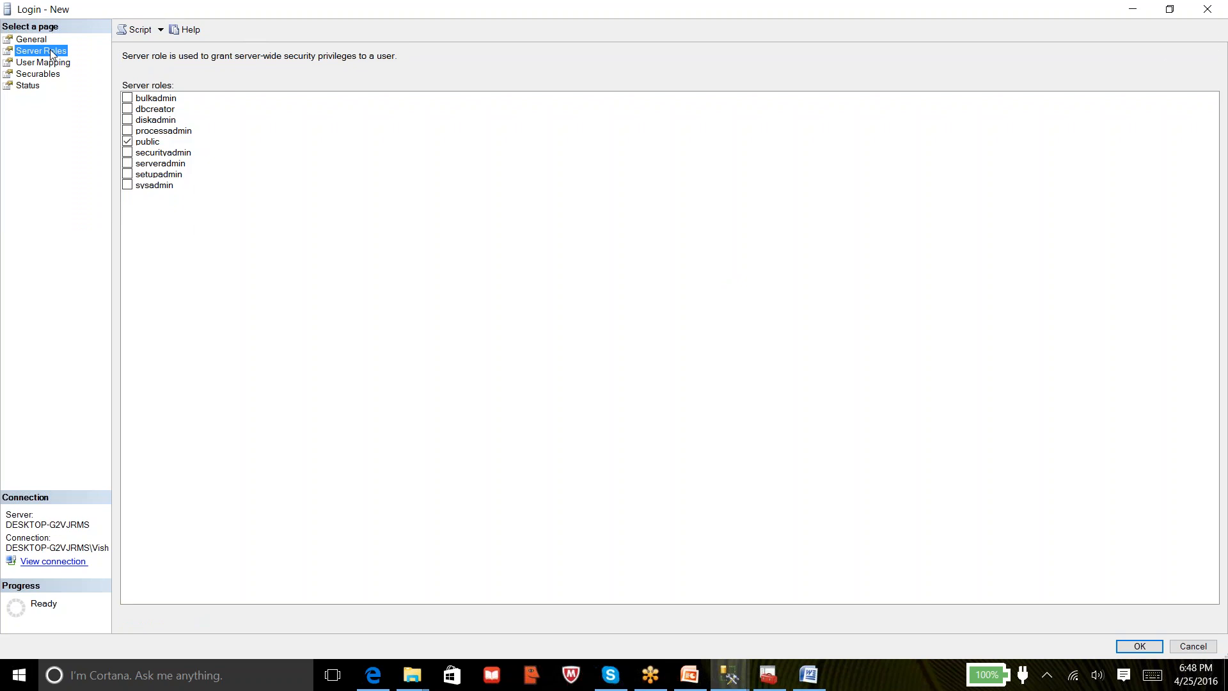
click(44, 63)
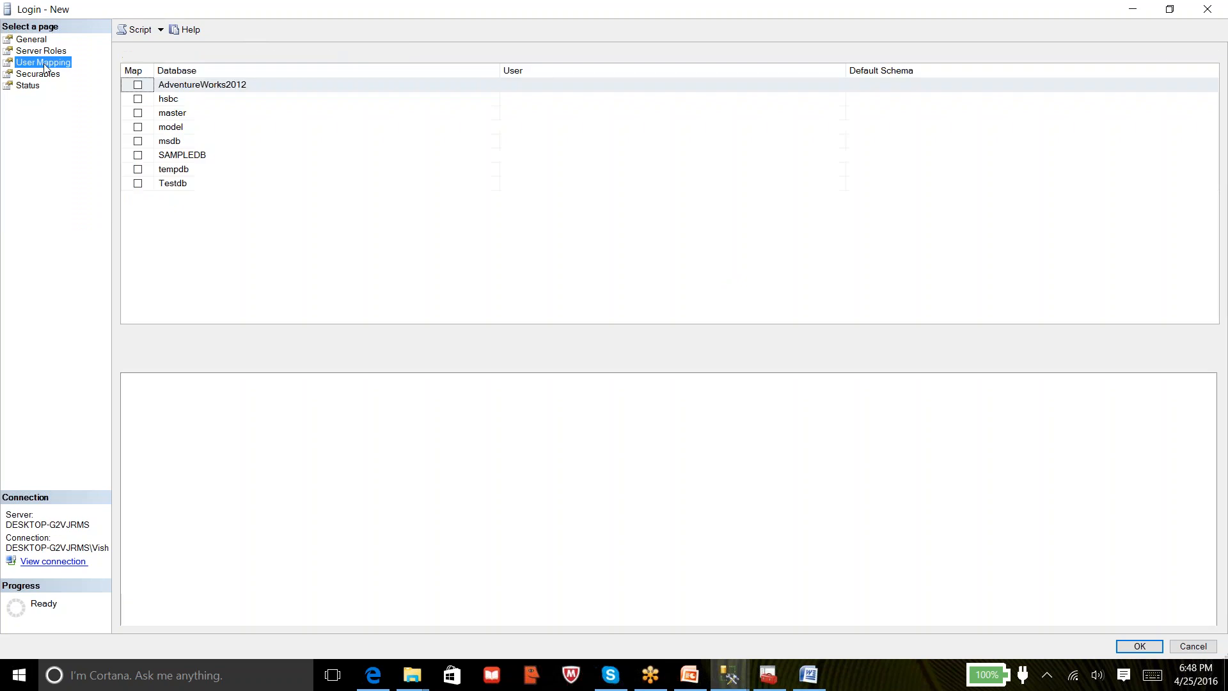
click(139, 99)
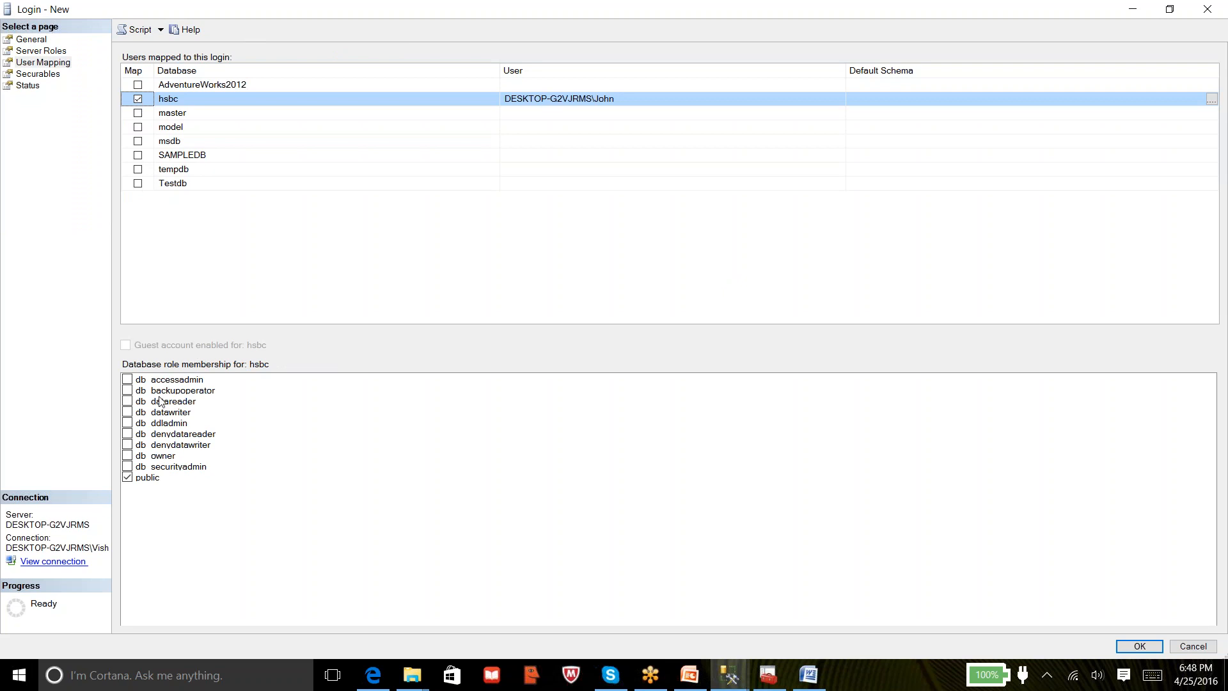
click(158, 402)
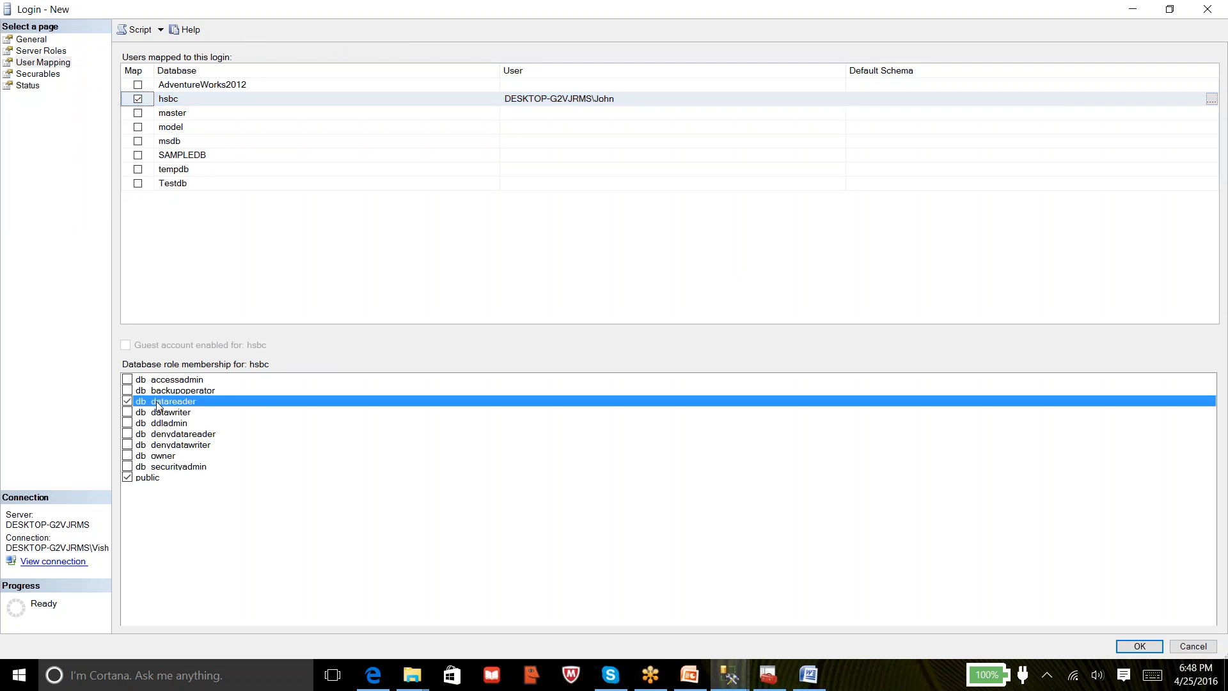
click(1140, 646)
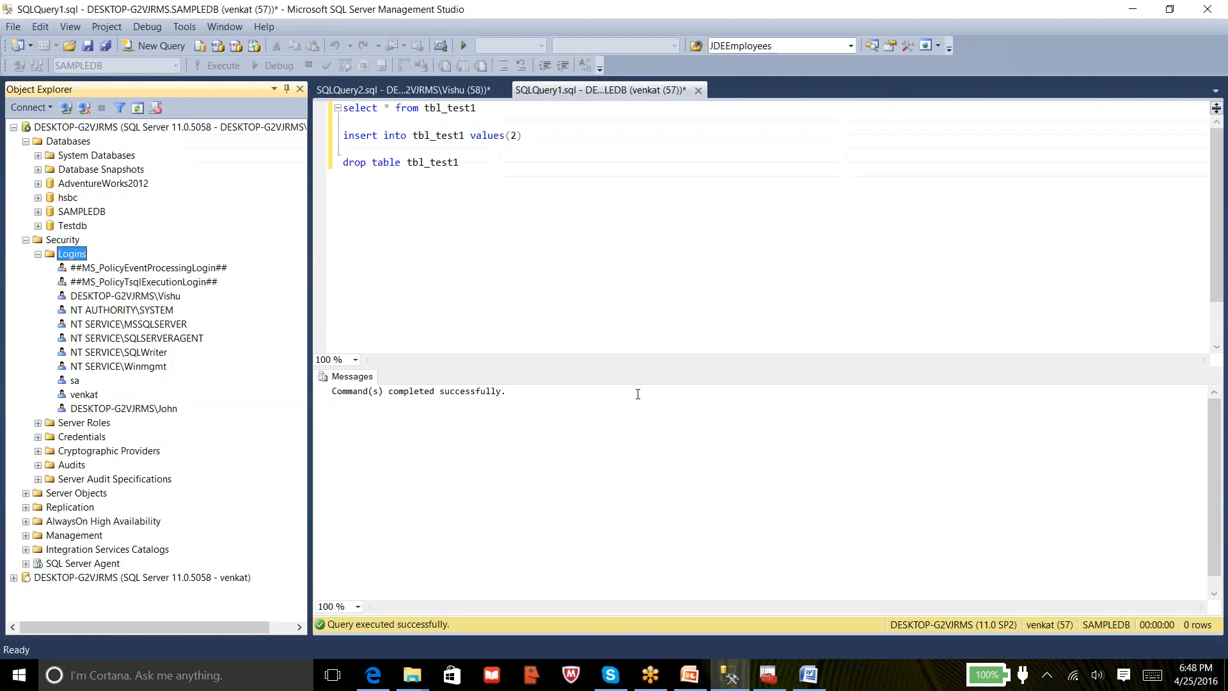
Check the new Windows login and the older SQL login, then start a Database Engine connection to DESKTOP-G2VJRMS
click(145, 410)
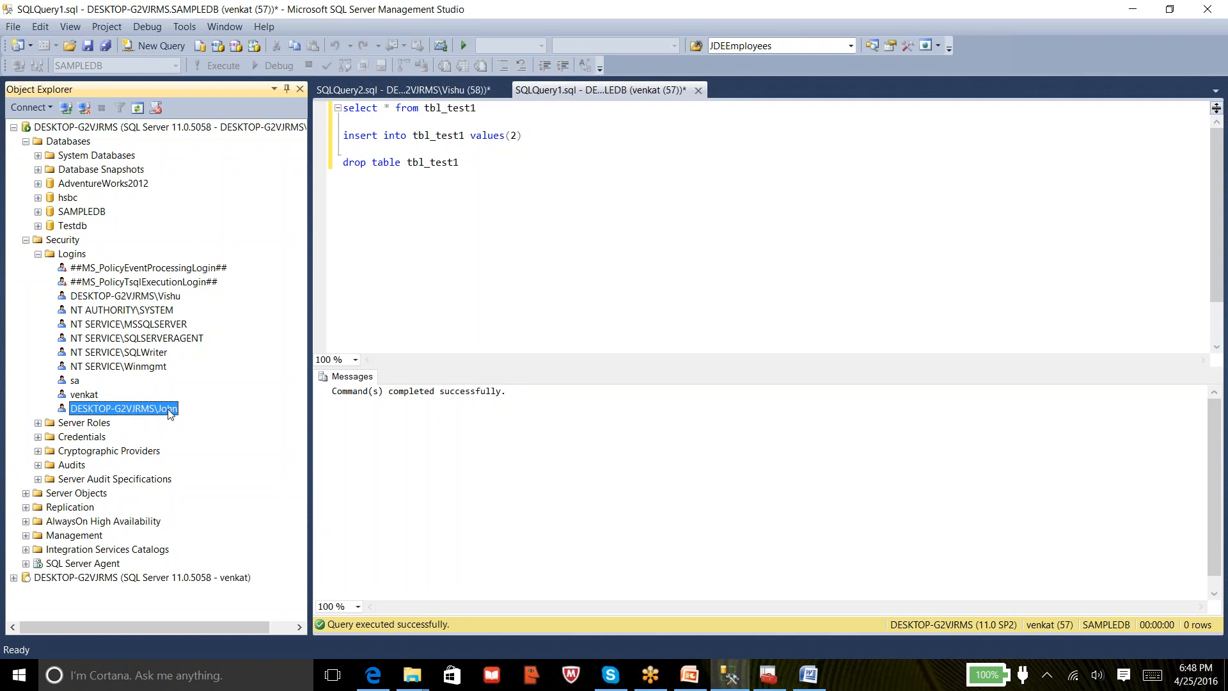
click(79, 395)
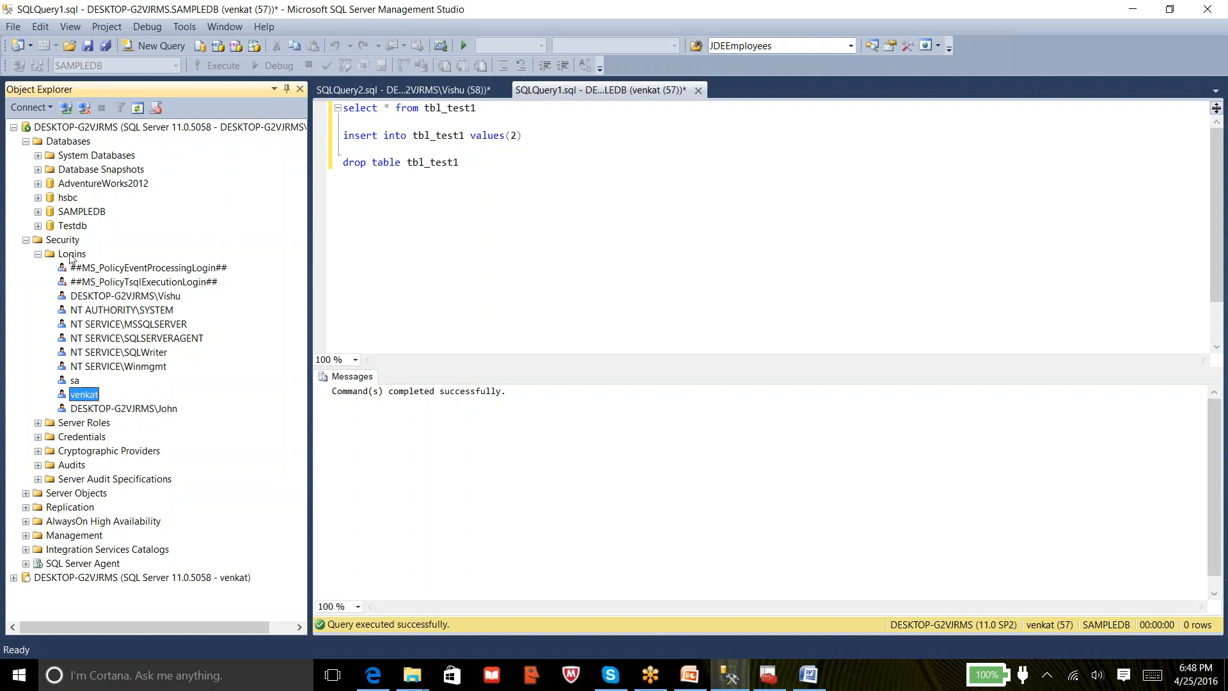
click(66, 107)
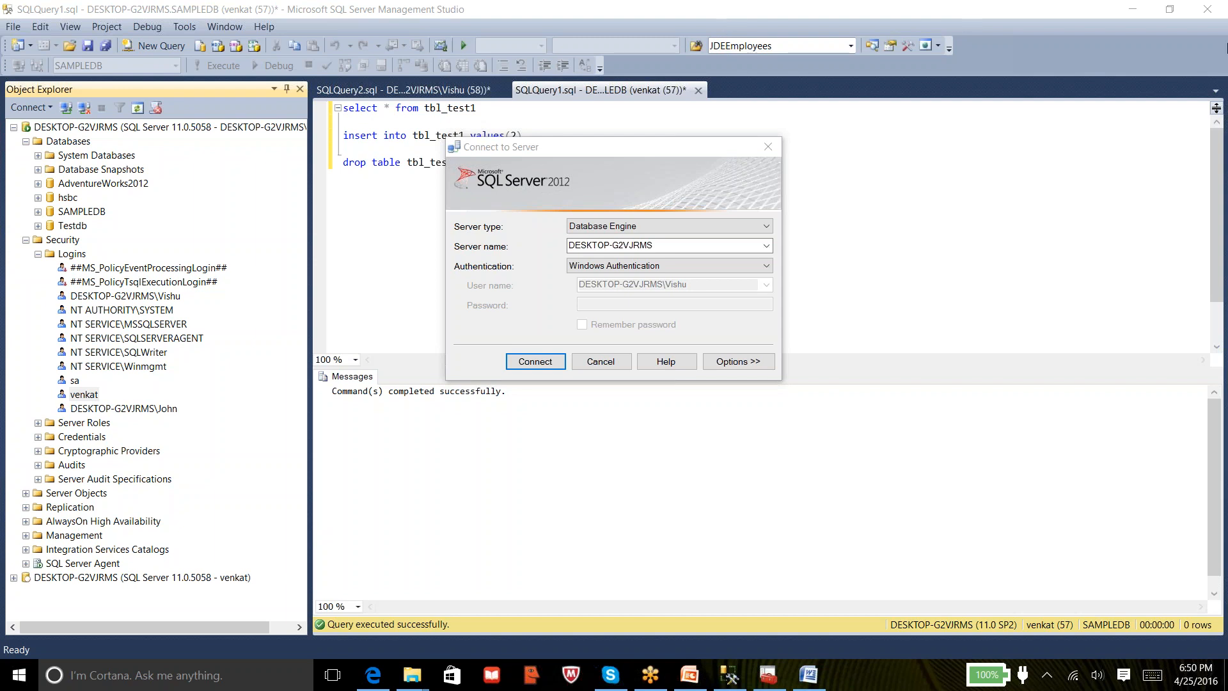
click(1221, 39)
click(662, 361)
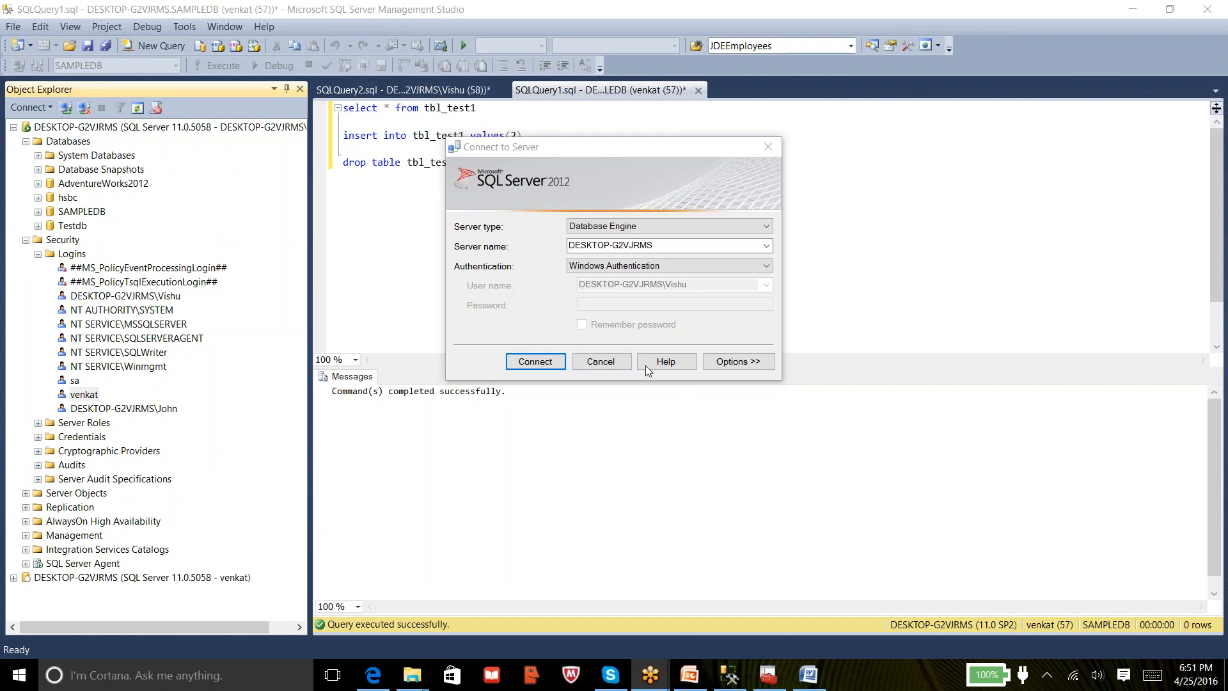